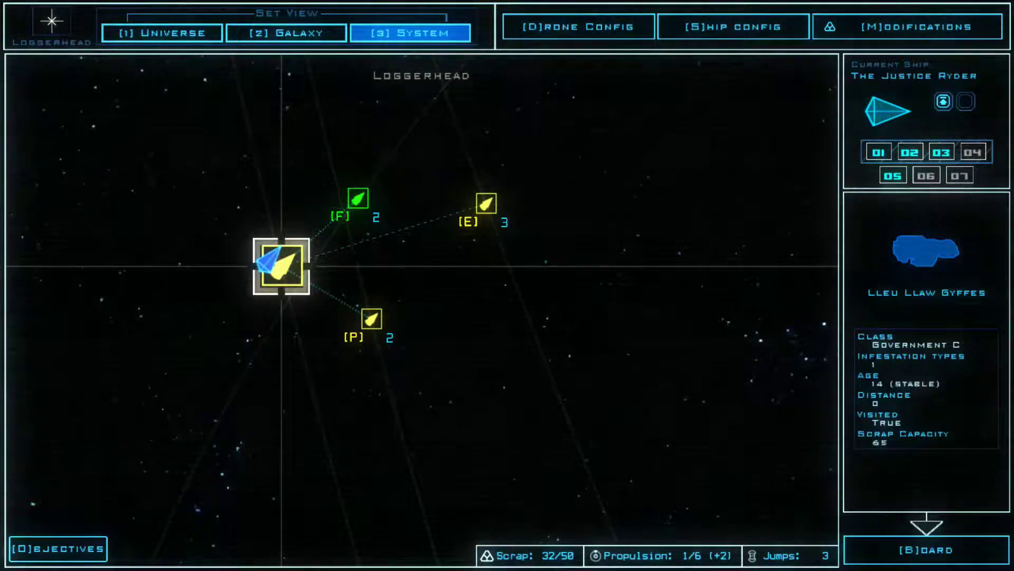
- Open the drone boarding configuration and compare drones 02 and 03
key(d)
key(Right)
key(Left)
key(Right)
key(Right)
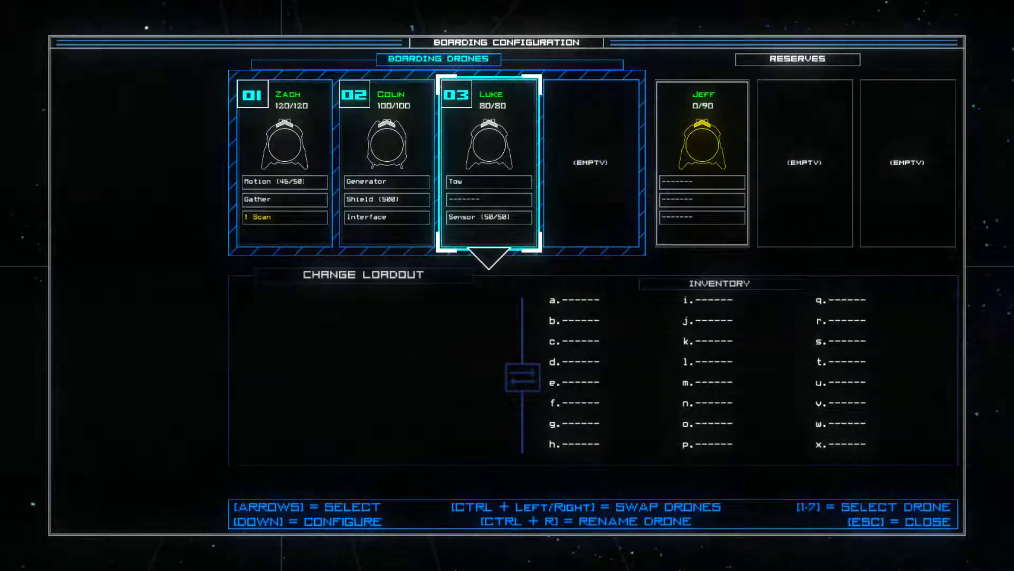
key(Left)
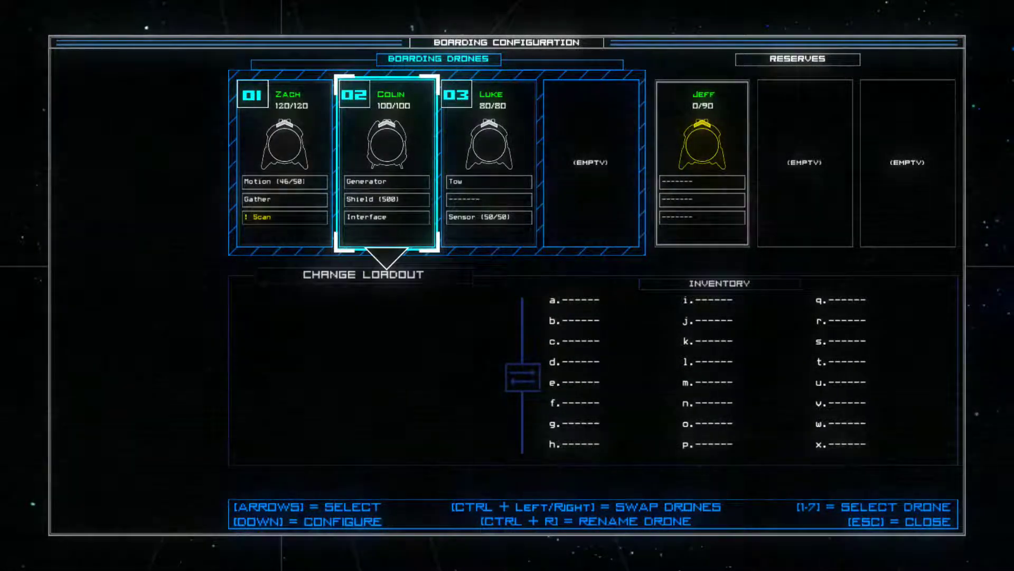
- Move drone 02's Shield upgrade out of its loadout into the ship inventory
key(Down)
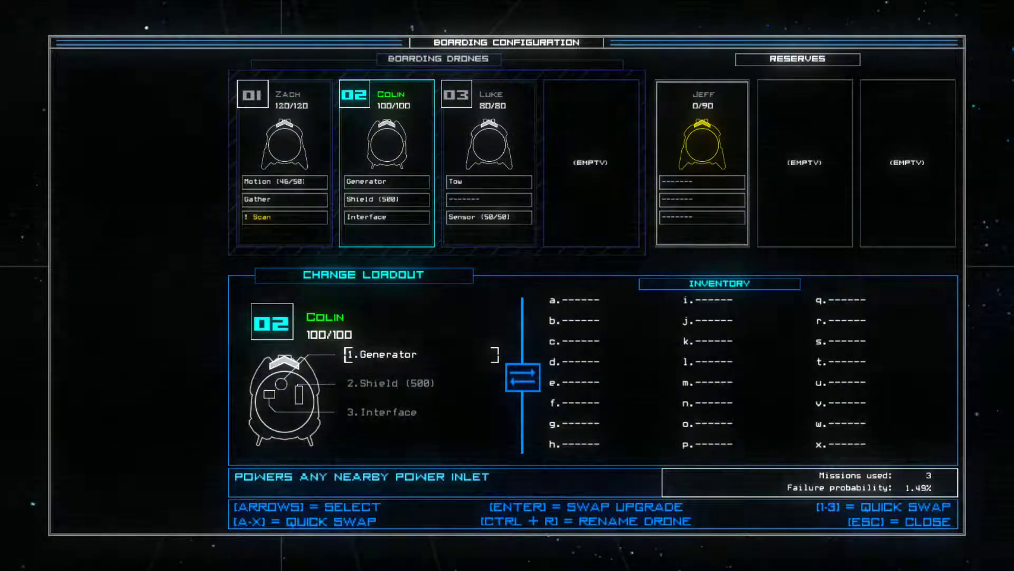
key(Down)
key(Return)
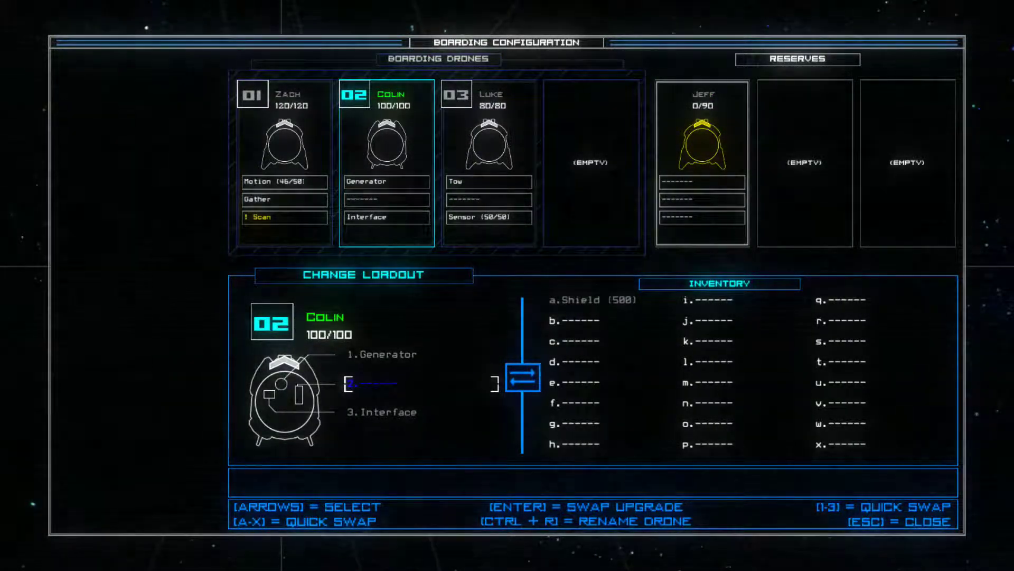
key(Up)
key(Up)
- Browse drones 03 and 01, then close the drone setup back to the system map
key(Right)
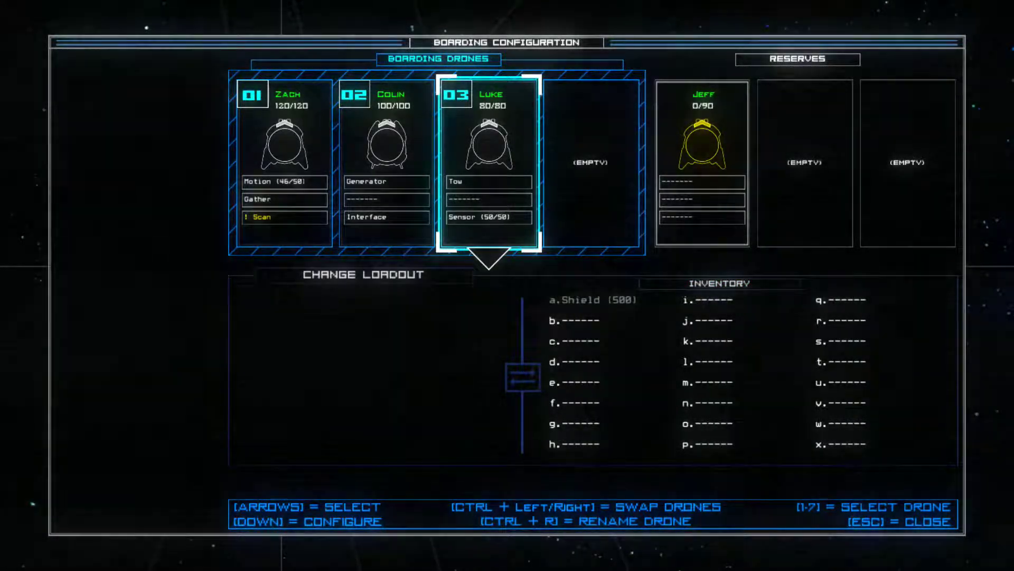
key(Left)
key(Right)
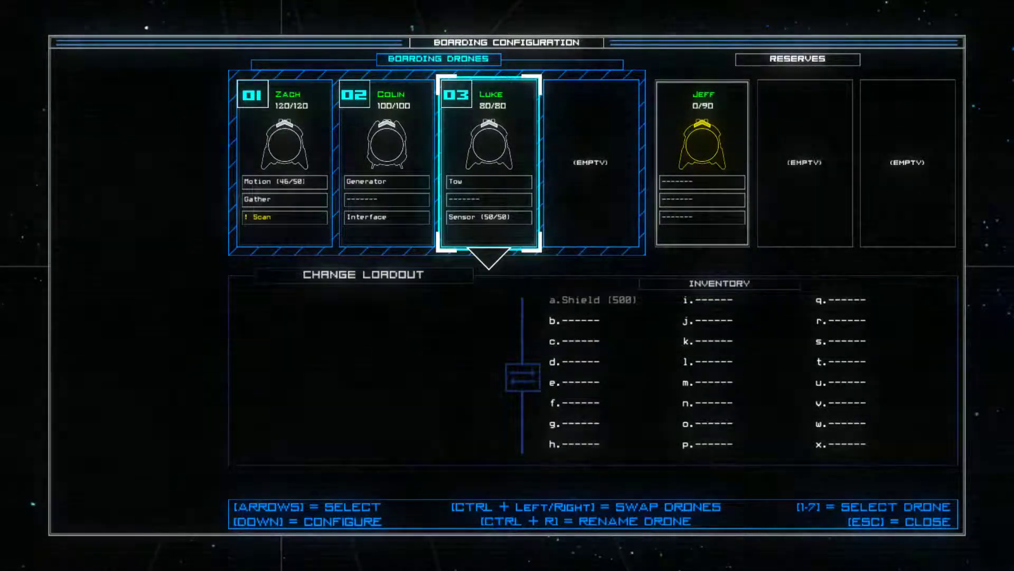
key(Left)
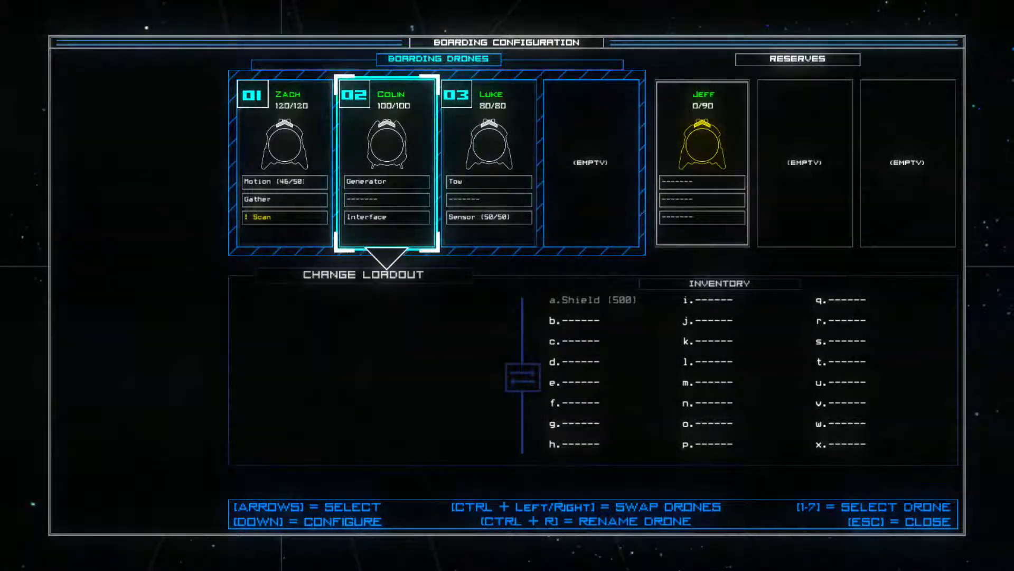
key(Left)
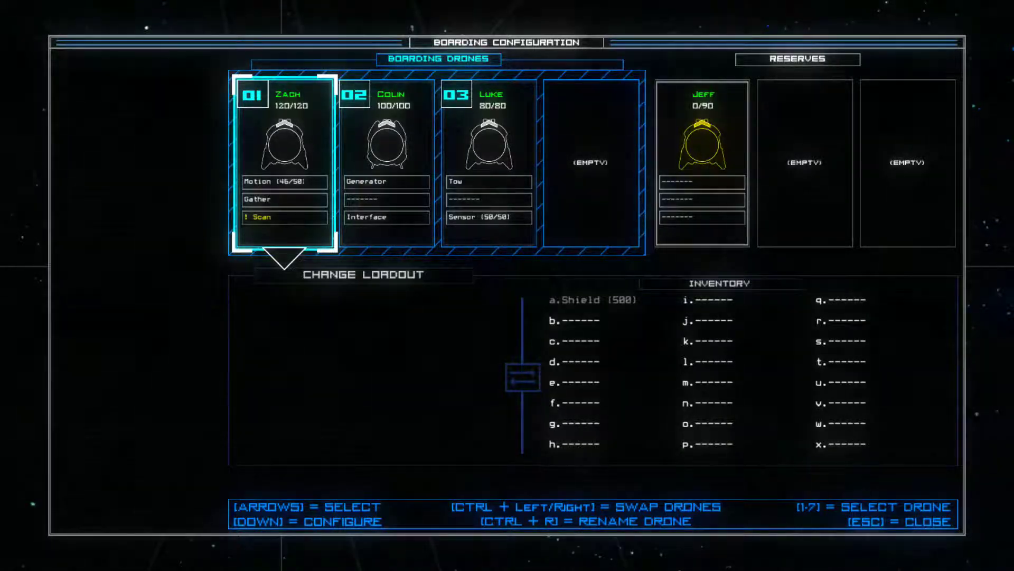
key(Escape)
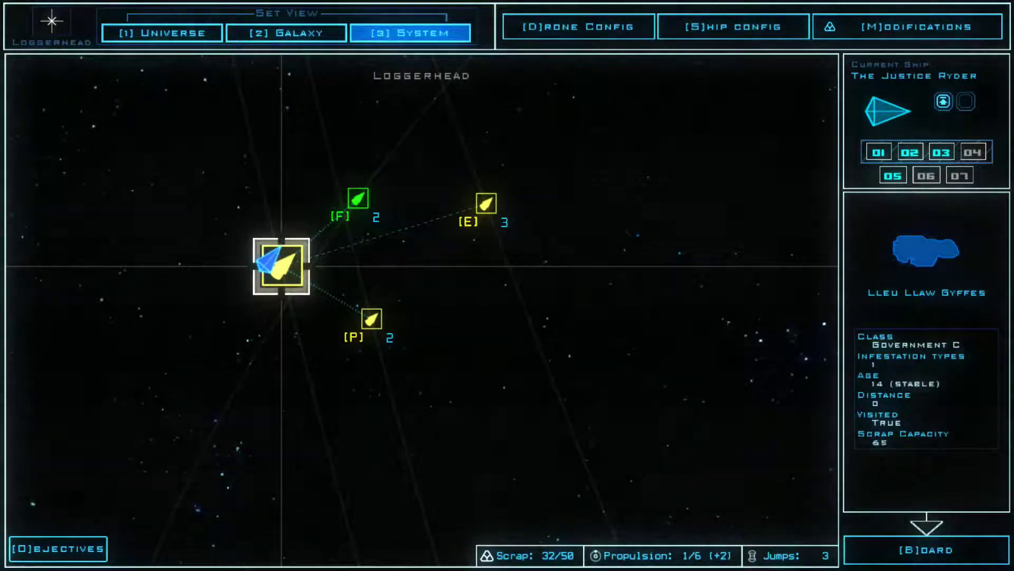
- Select the derelict Duane Earl, travel there, and start boarding it
key(f)
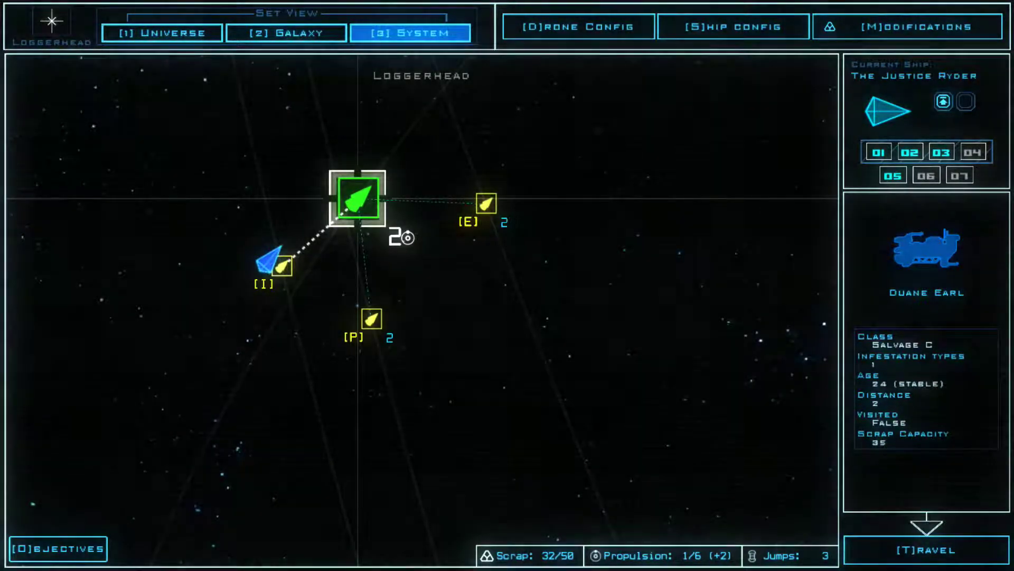
key(t)
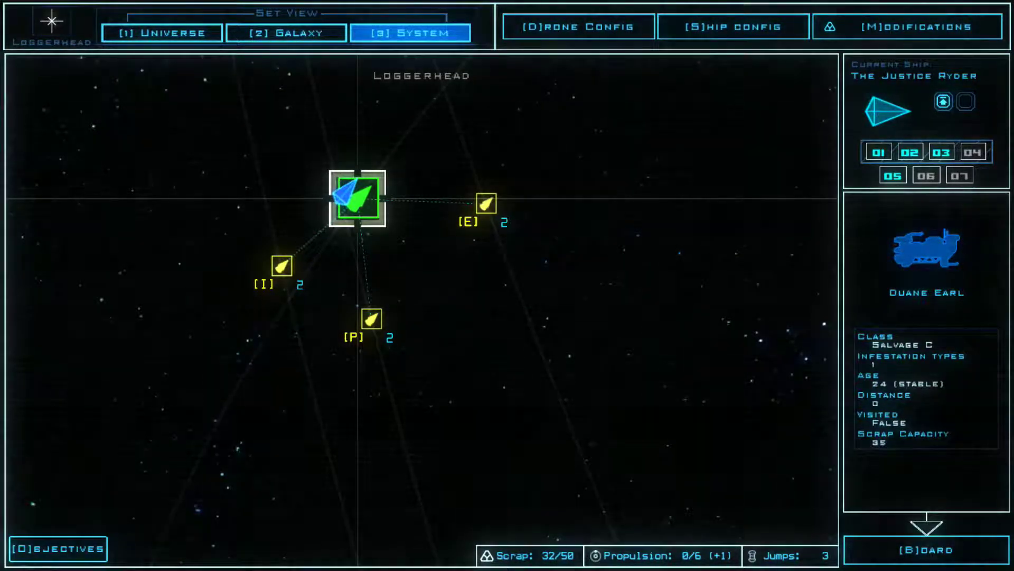
key(b)
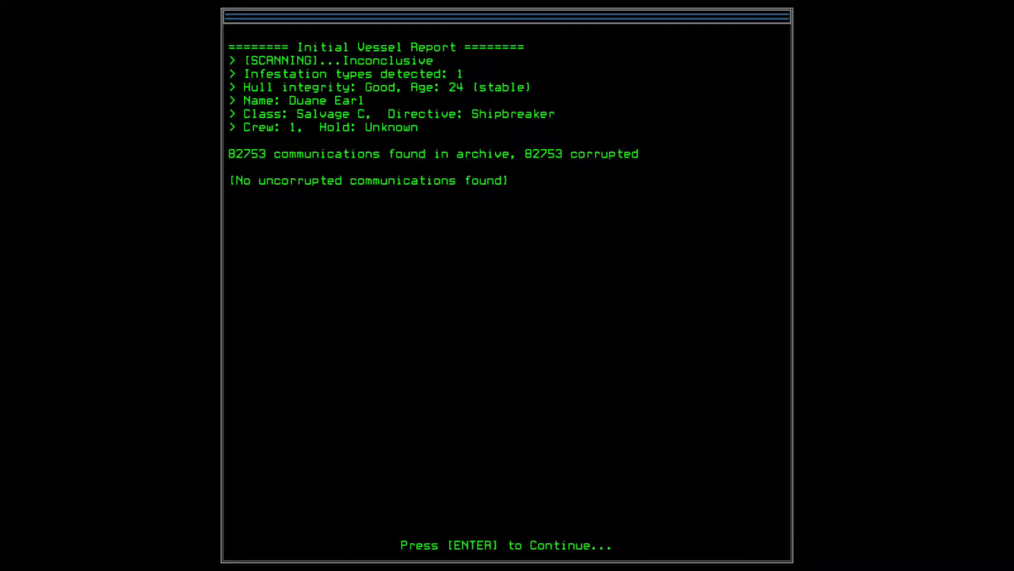
- Dismiss the vessel report, begin the mission, power r3, run motion sensors, and flag r5
key(Return)
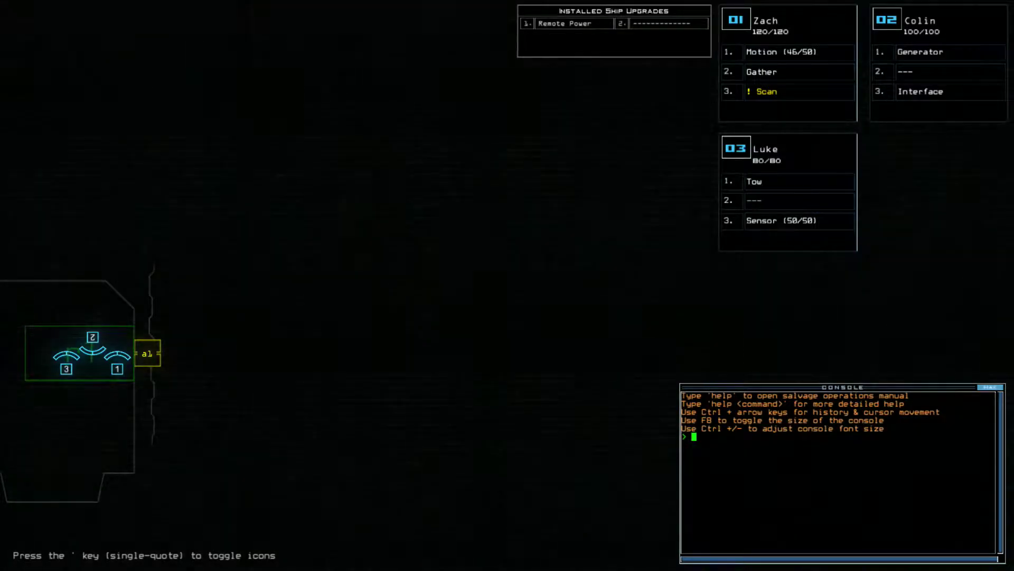
text(begin)
key(Return)
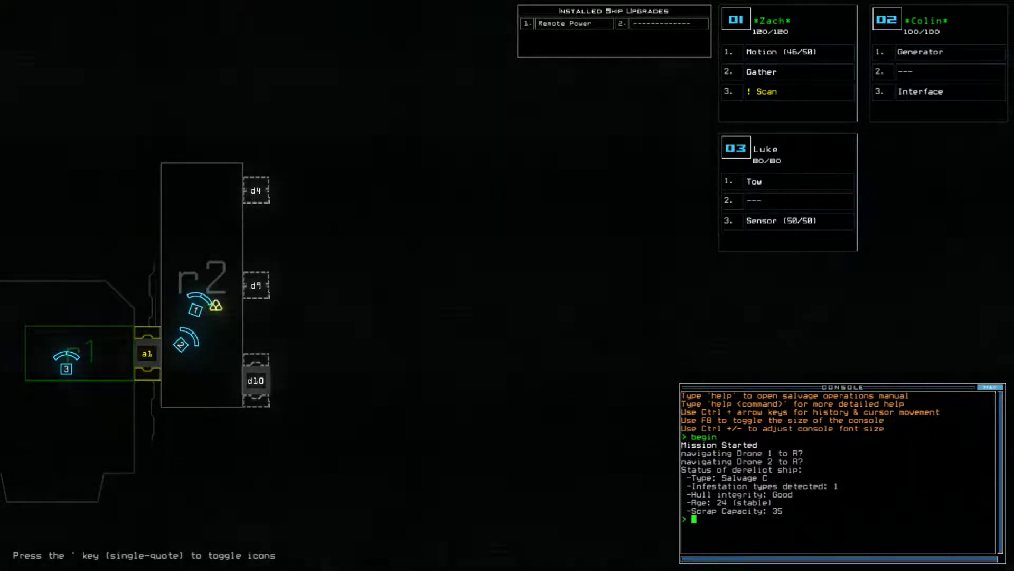
key(1)
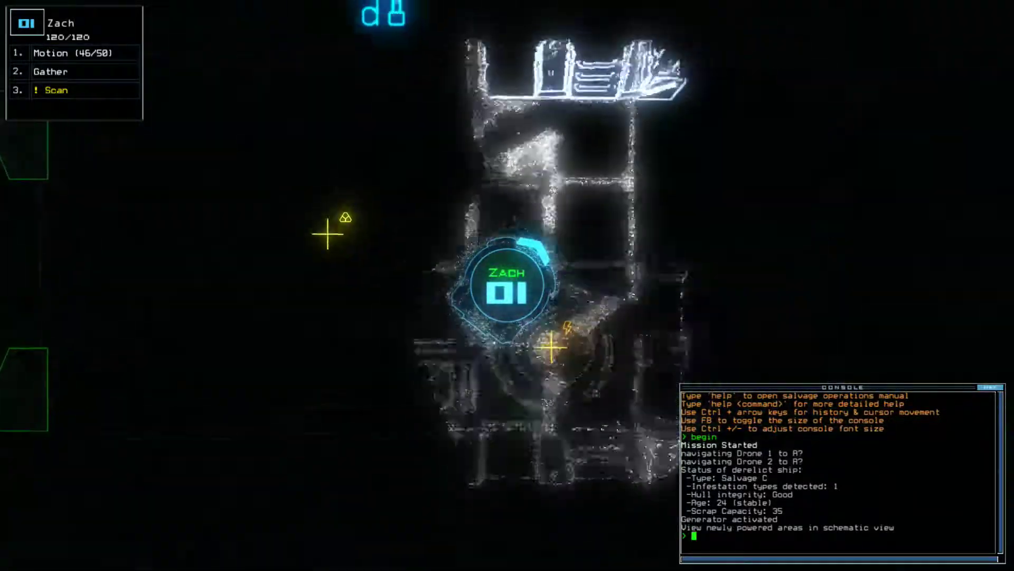
key(Tab)
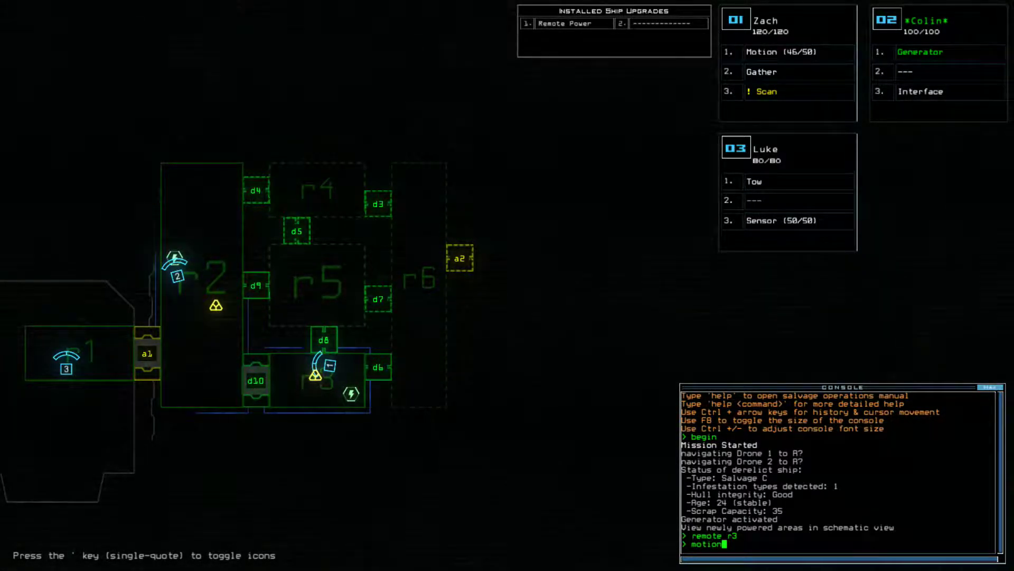
key(Return)
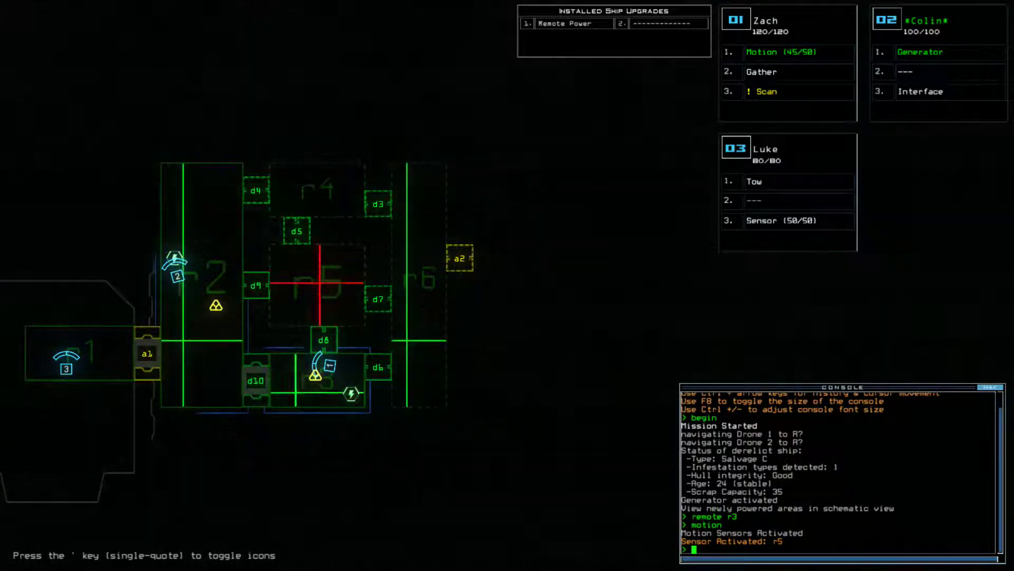
text(flag r5)
key(Return)
text(d6)
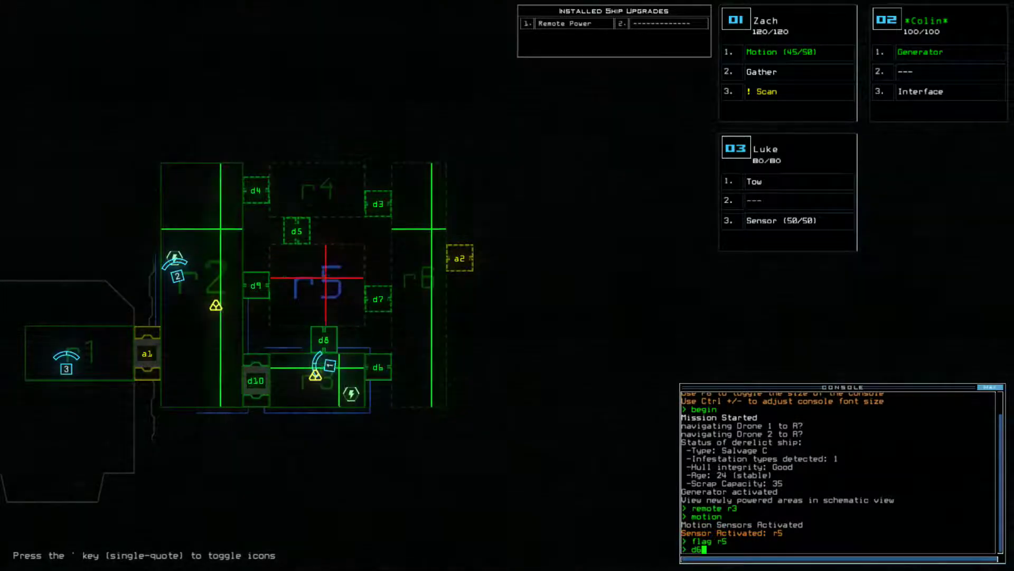
- Open door d6 and drive drone 01 up the corridor and back
key(Return)
key(1)
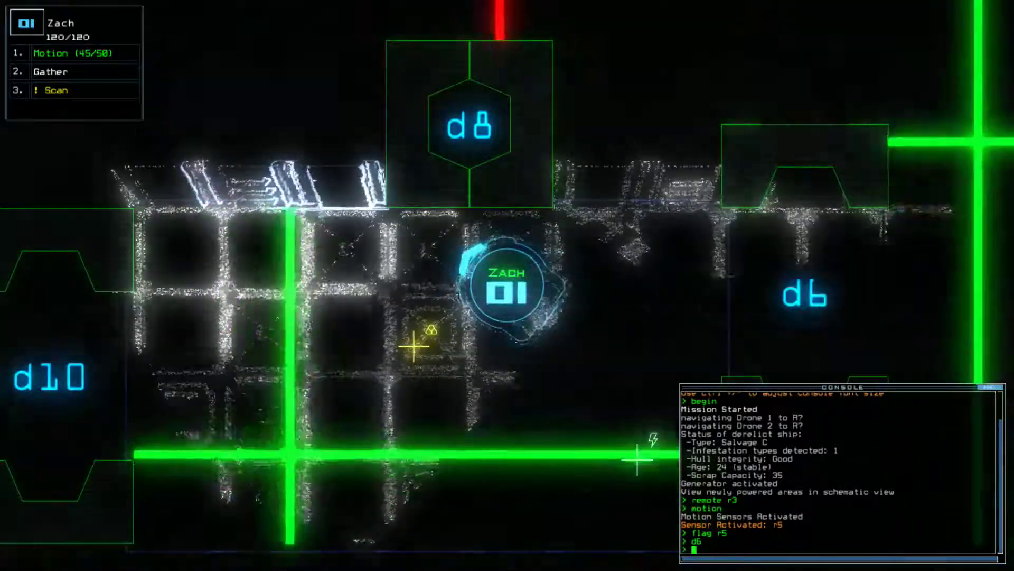
key(Up)
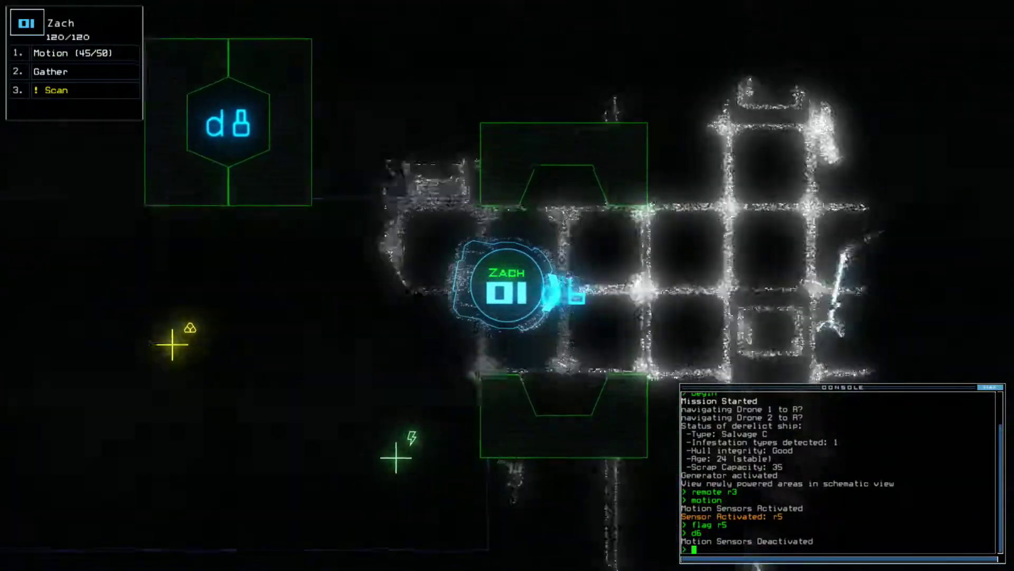
key(Up)
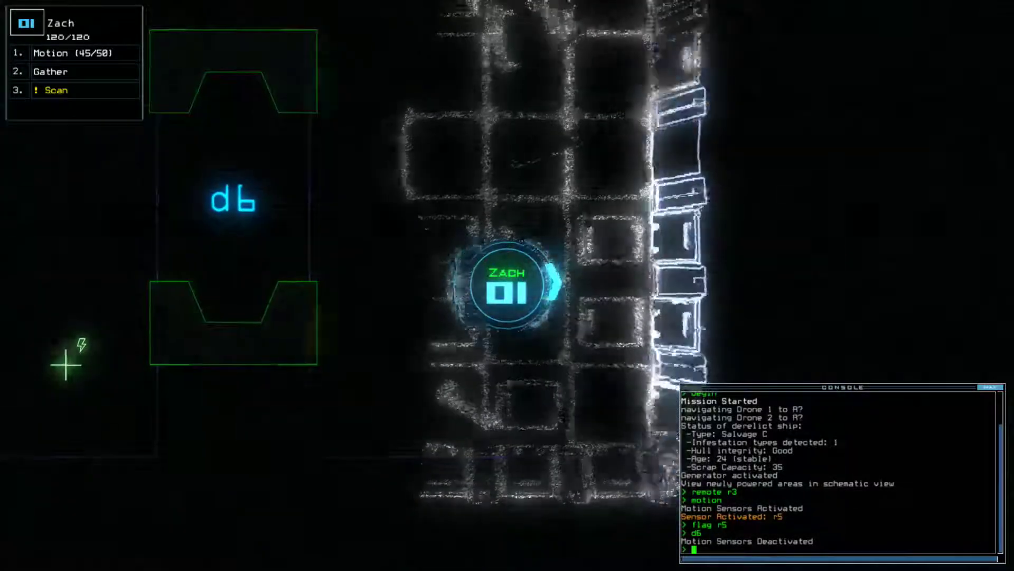
key(Up)
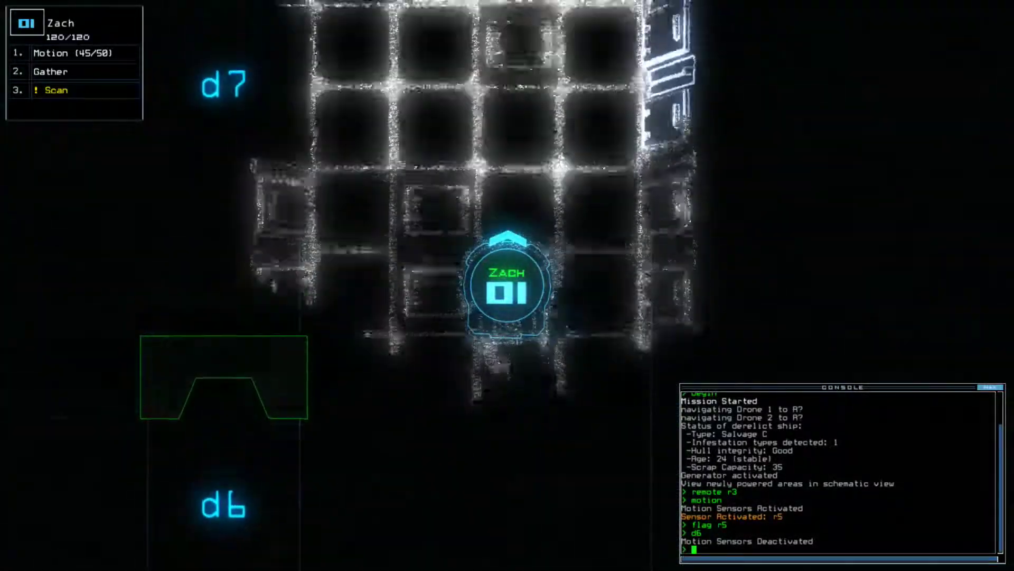
key(Up)
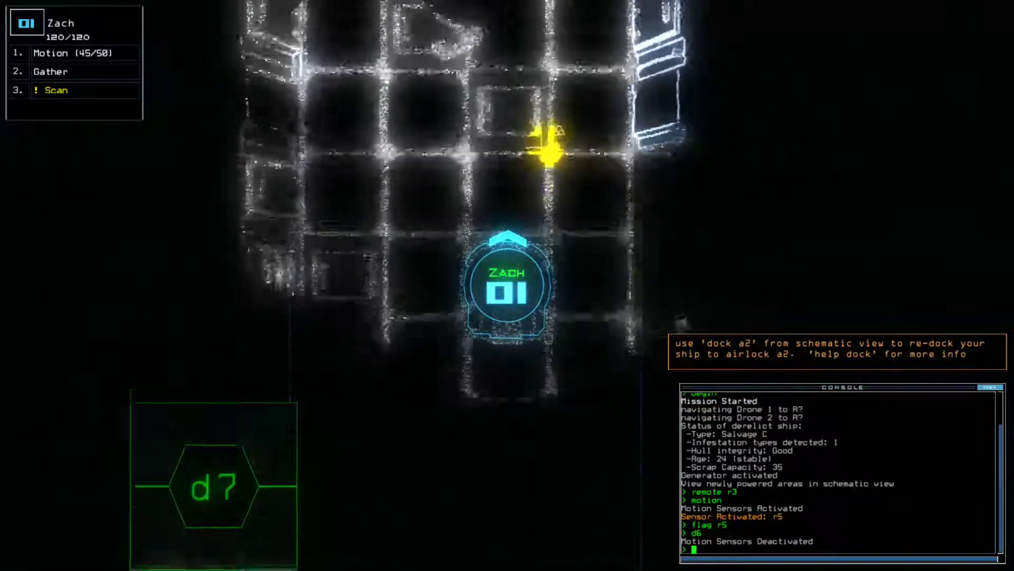
key(Down)
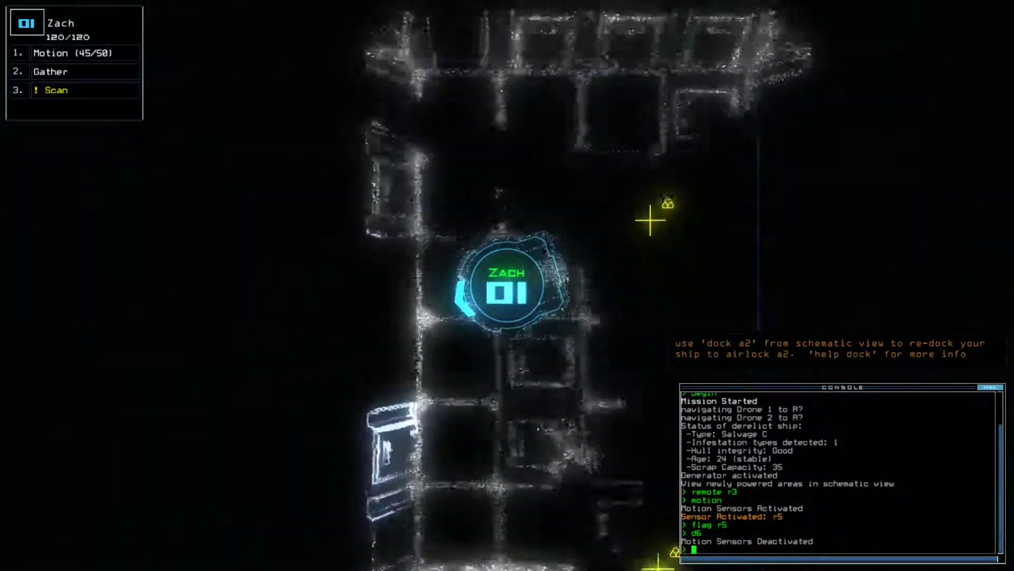
- Rerun motion sensors, open door d3, and drive drone 01 through it
key(Tab)
key(Tab)
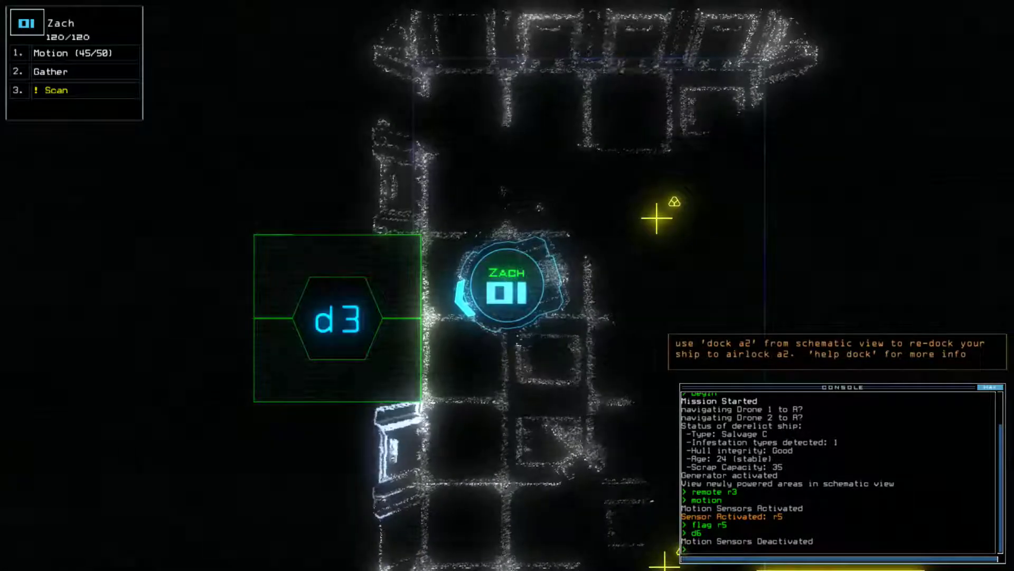
text(motion)
key(Return)
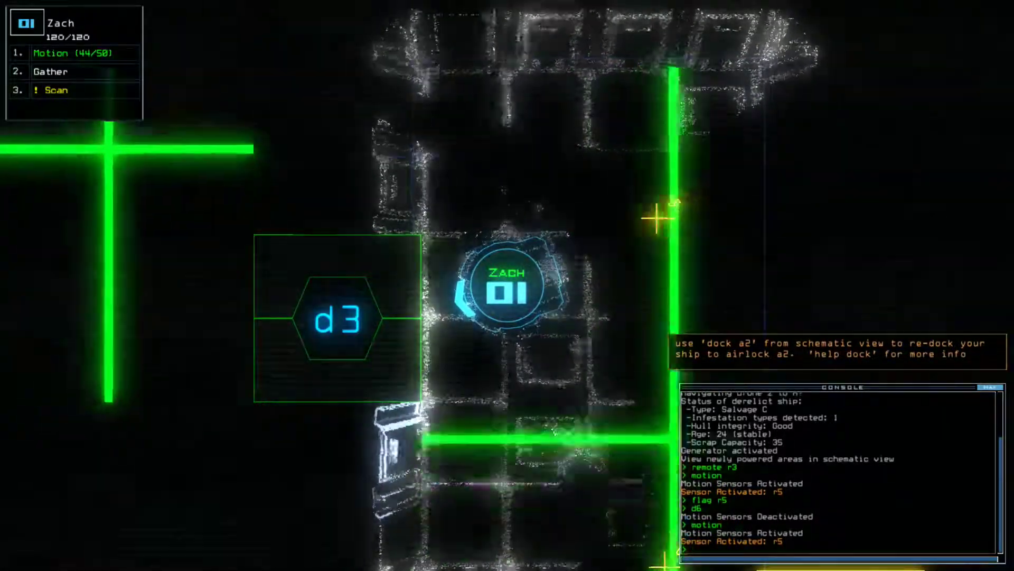
key(Tab)
key(Tab)
text(d3)
key(Return)
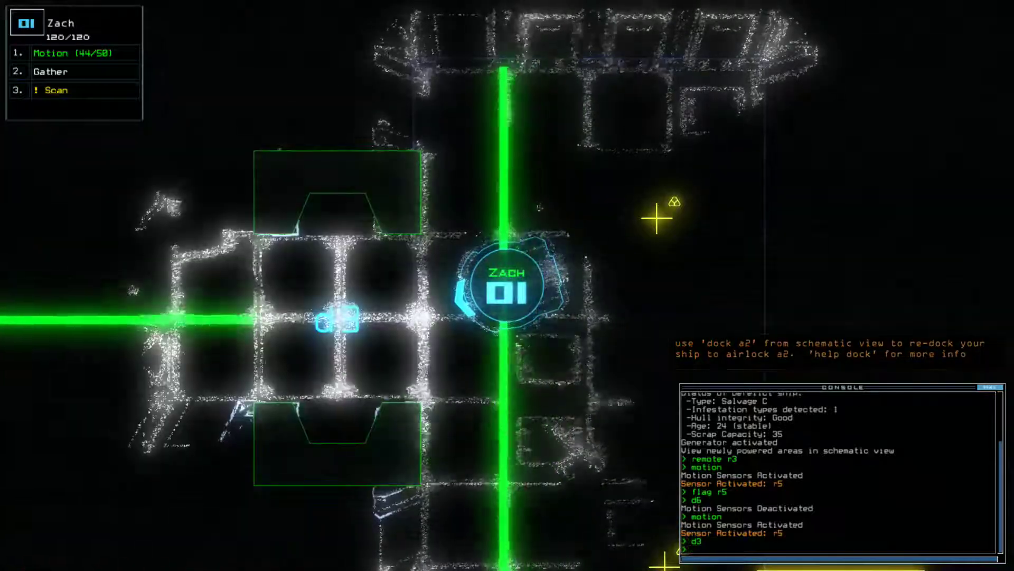
key(Left)
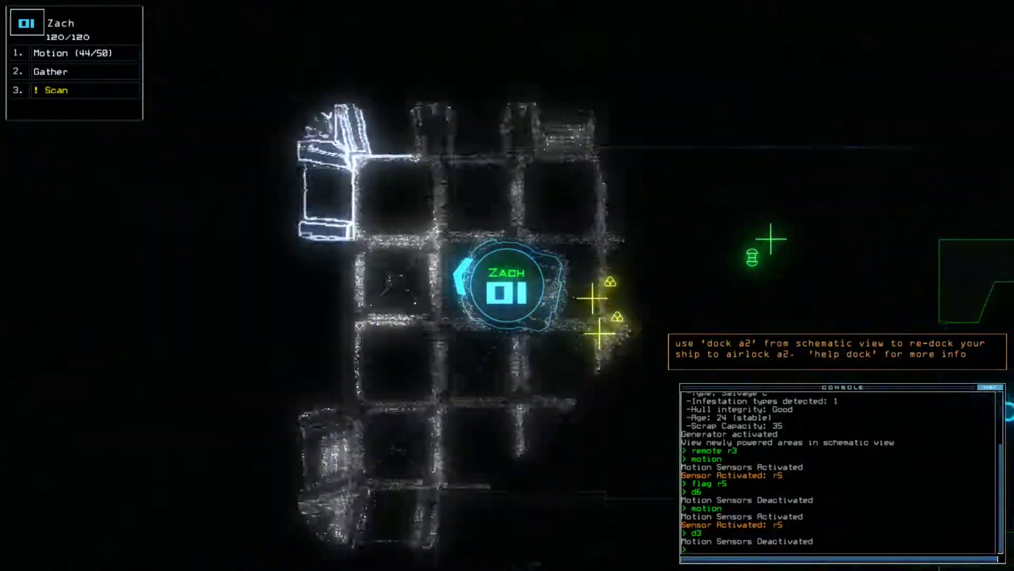
- Scan the room and gather one propulsion fuel and two scrap
key(Tab)
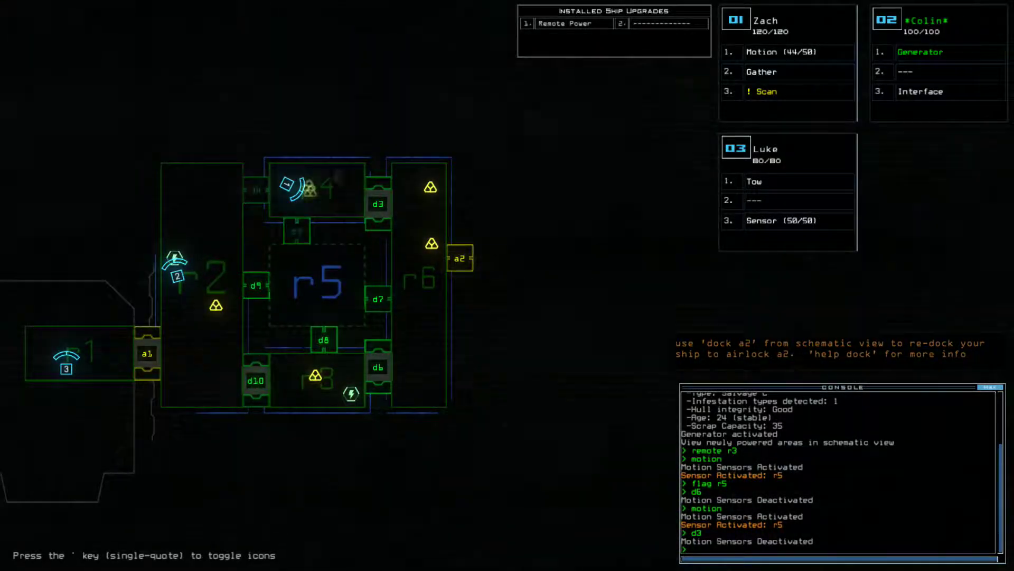
key(Tab)
text(scan)
key(Return)
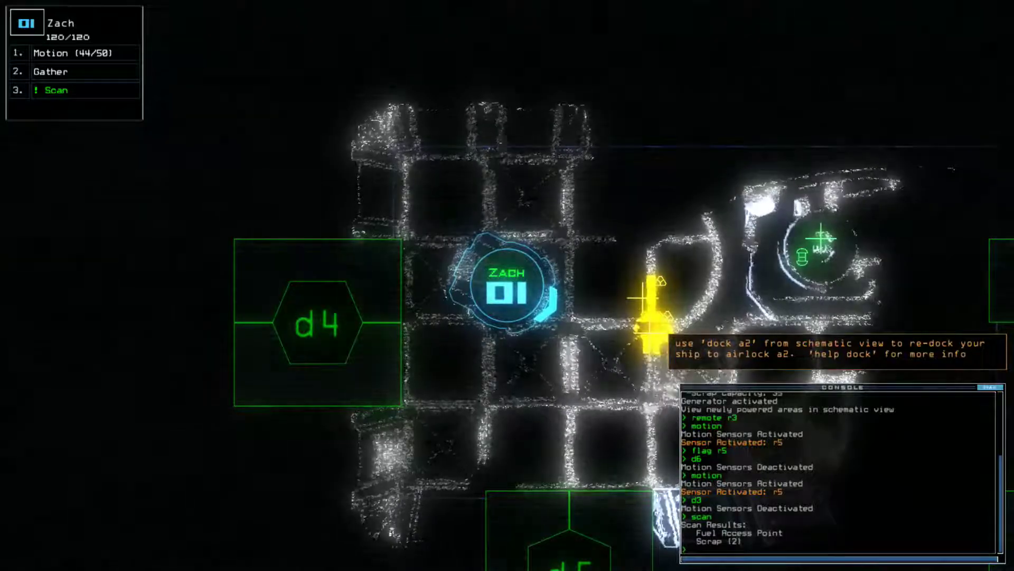
text(gather all)
key(Return)
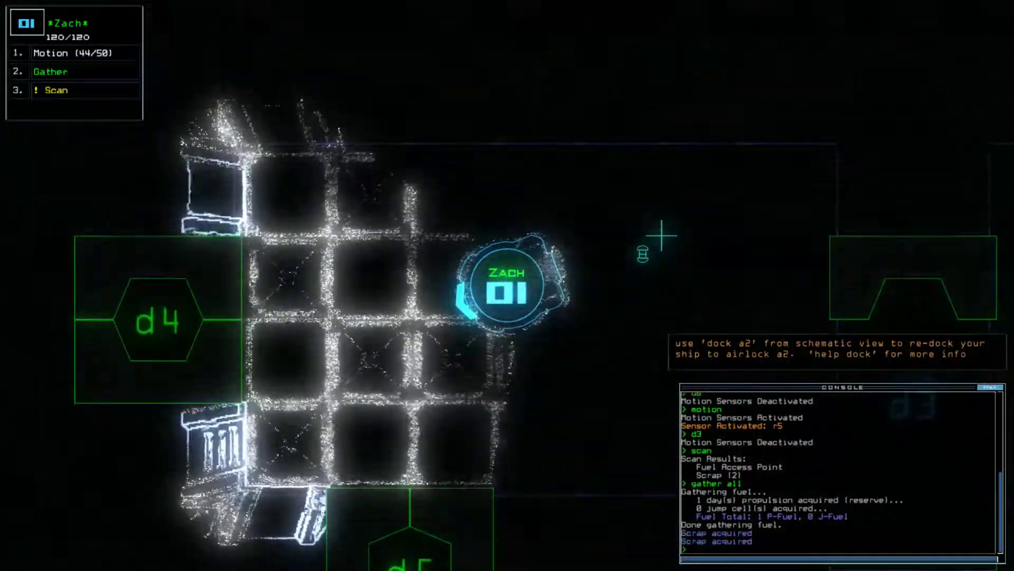
- Drive drone 1 back through d3 and close the door behind it
key(Right)
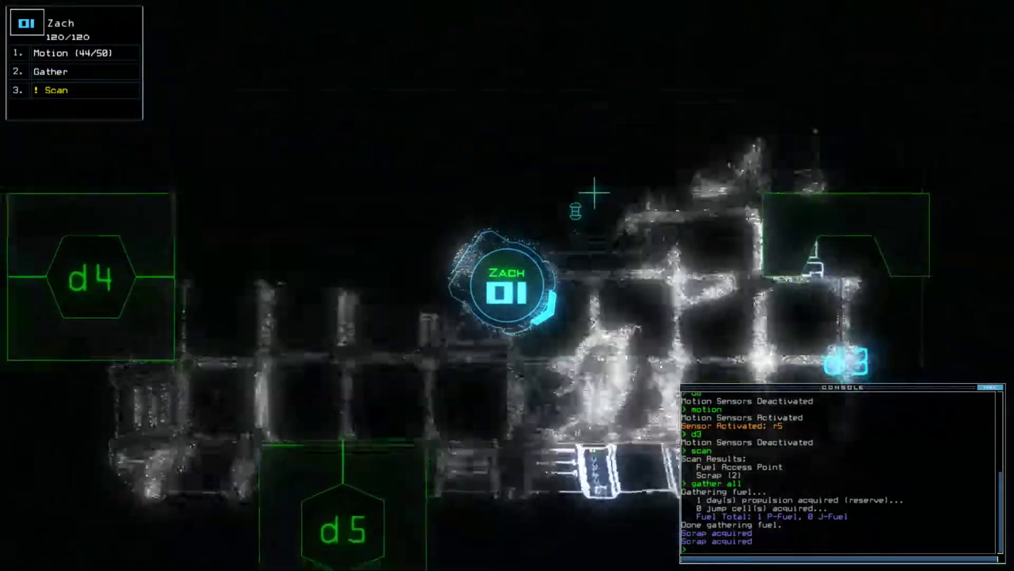
key(Right)
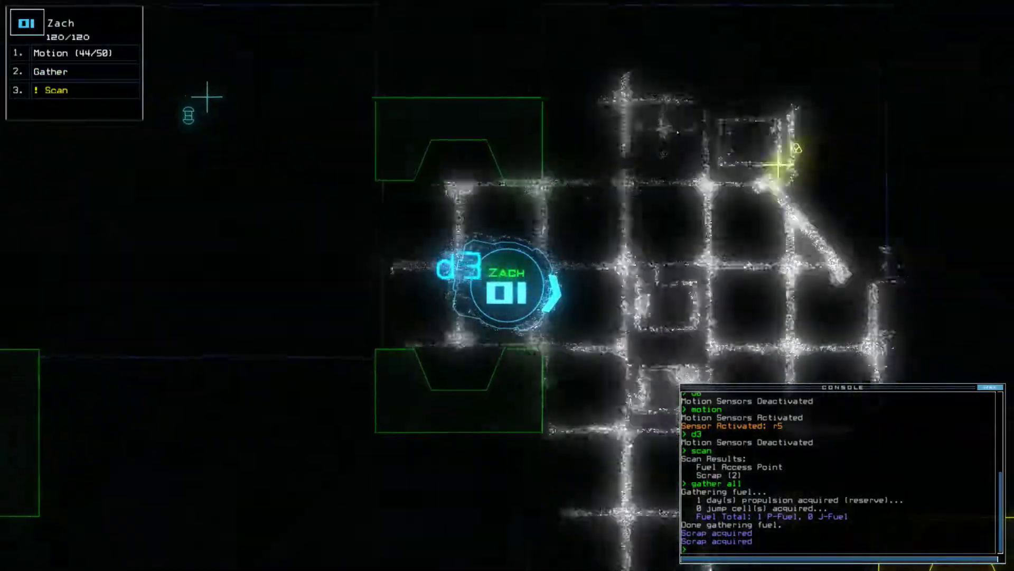
text(d3)
key(Return)
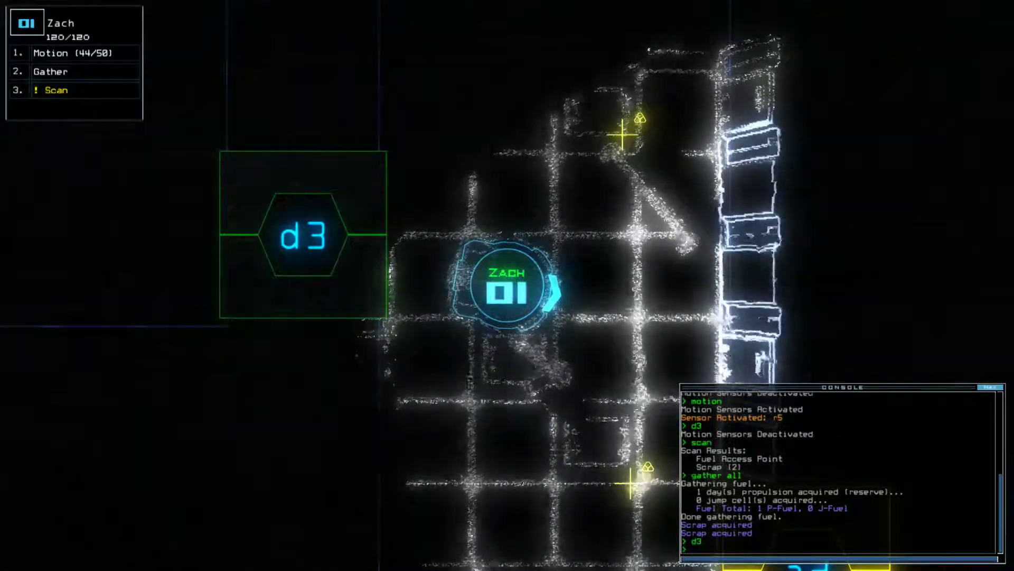
key(Tab)
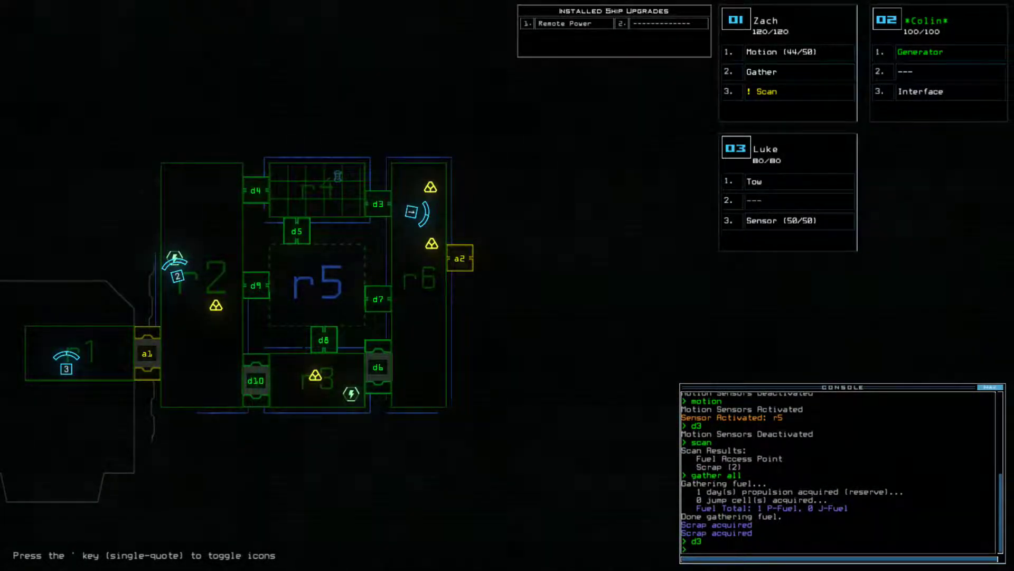
- Run motion sensors, toggle door d5, then scan and gather the room's scrap
key(Return)
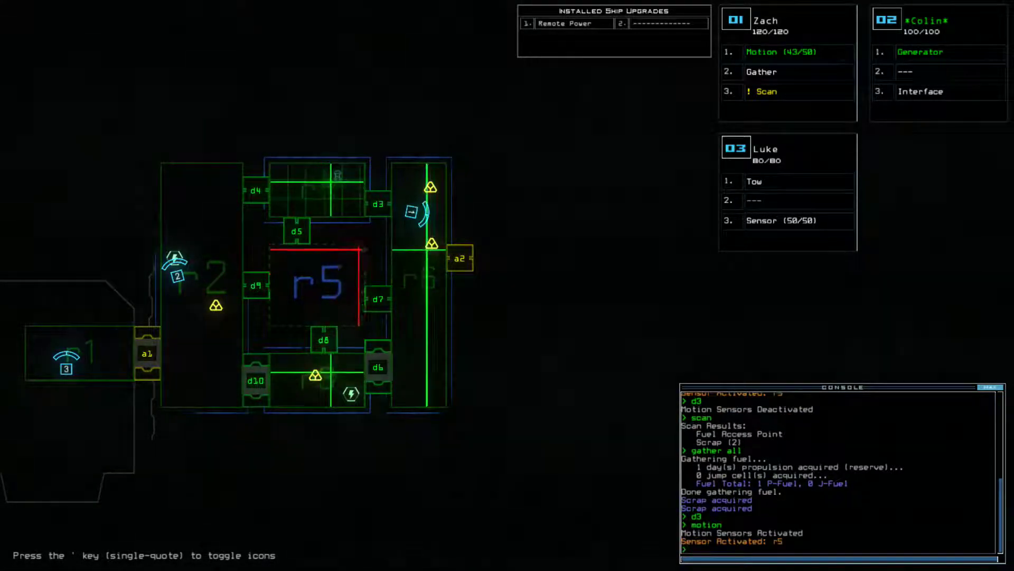
text(d5)
key(Return)
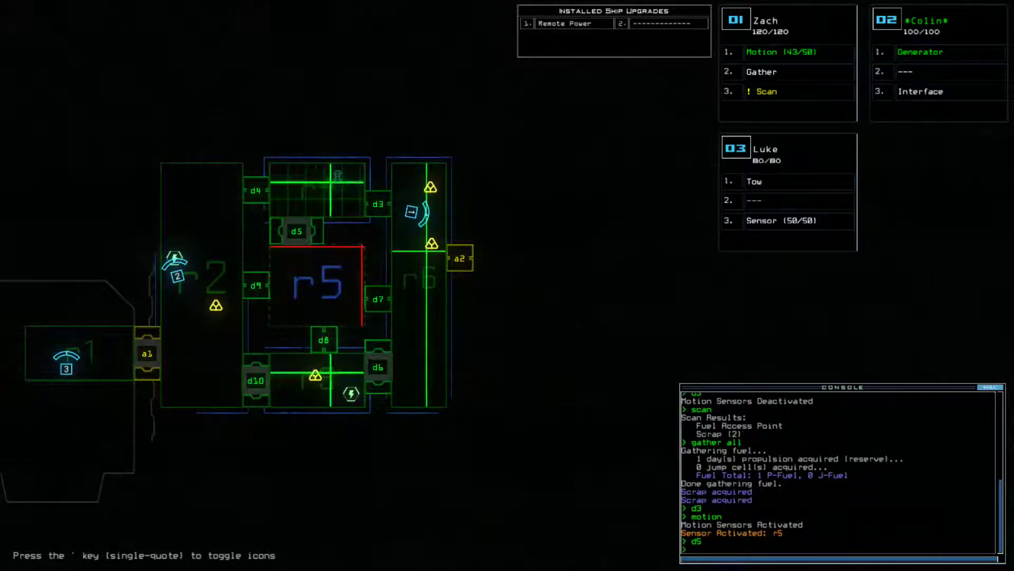
text(d5)
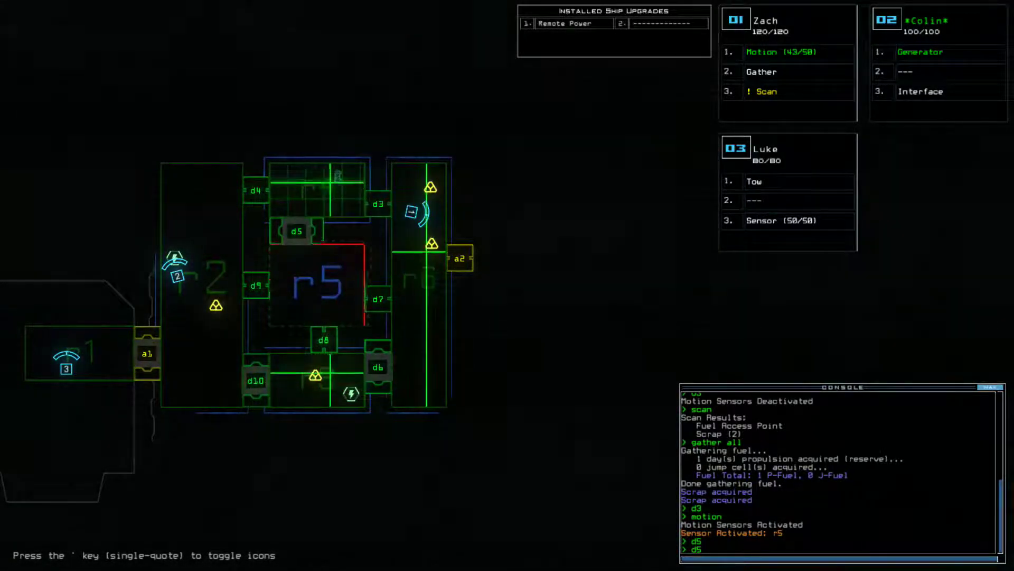
key(Return)
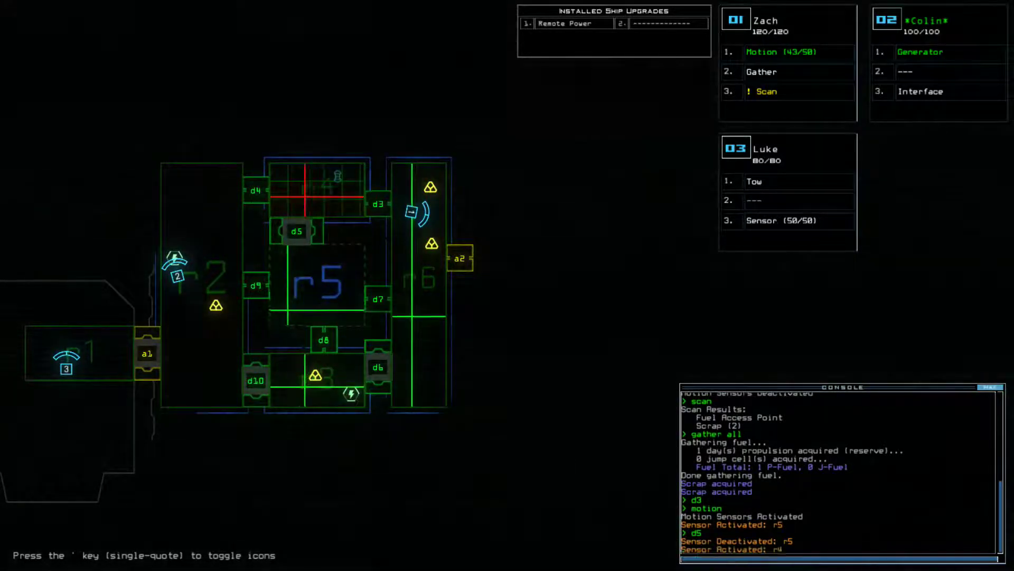
text(d5)
key(Return)
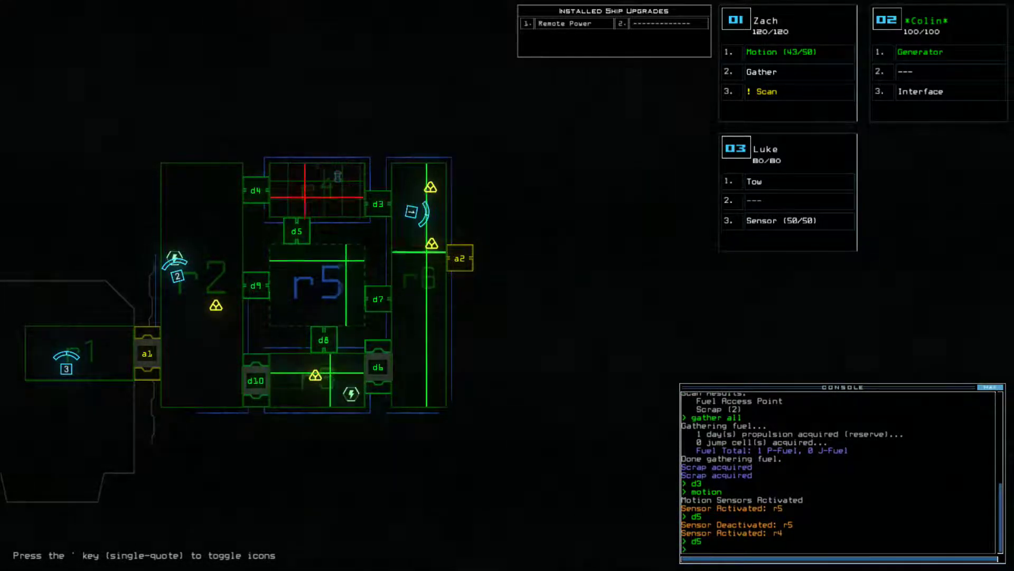
text(scan)
key(Return)
text(gather all)
key(Return)
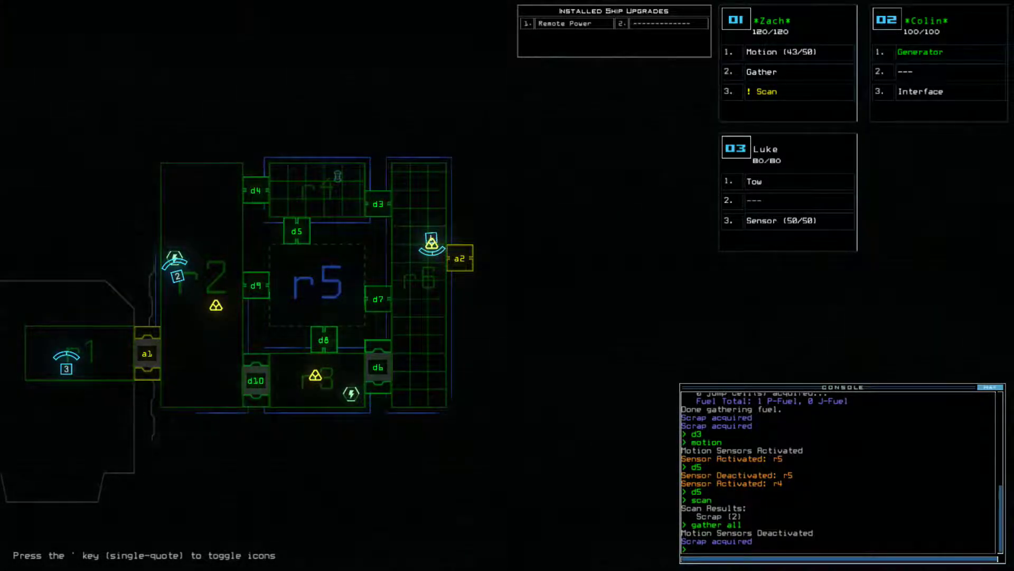
text(flag)
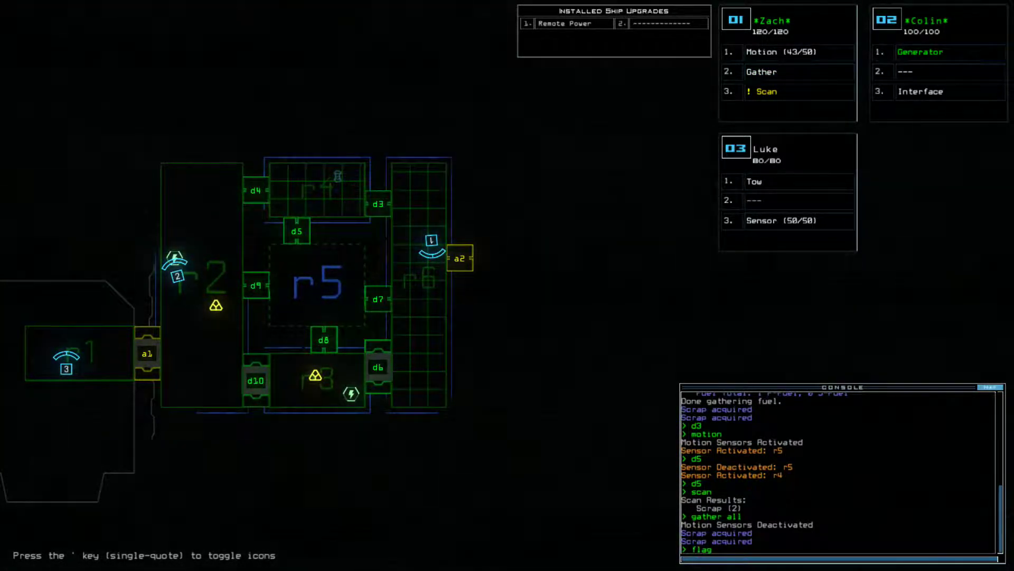
text(5)
- Flag r5 and r4, open d7, and drive drone 1 beside the derelict drone Hailey
key(Return)
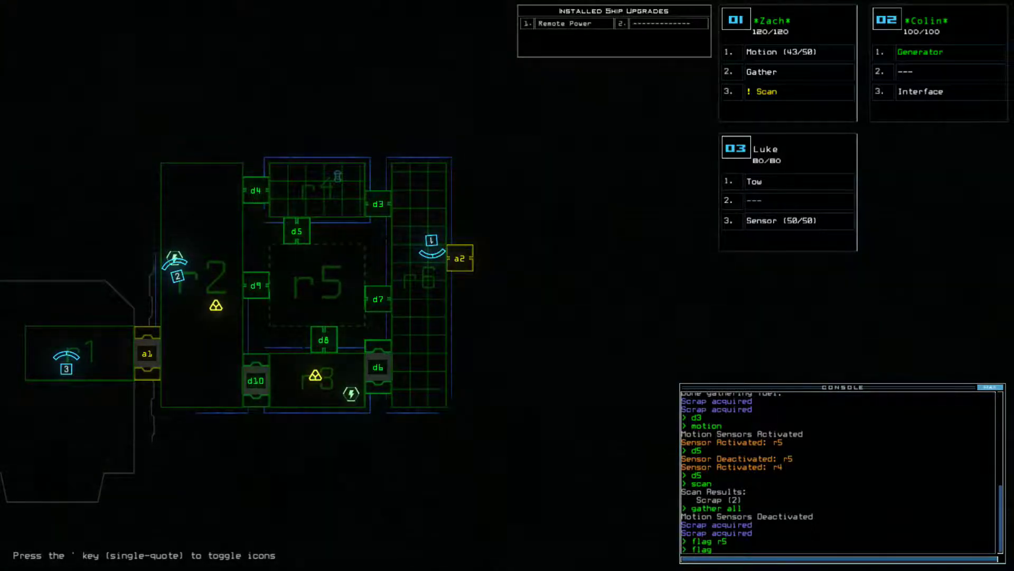
text(r4)
key(Return)
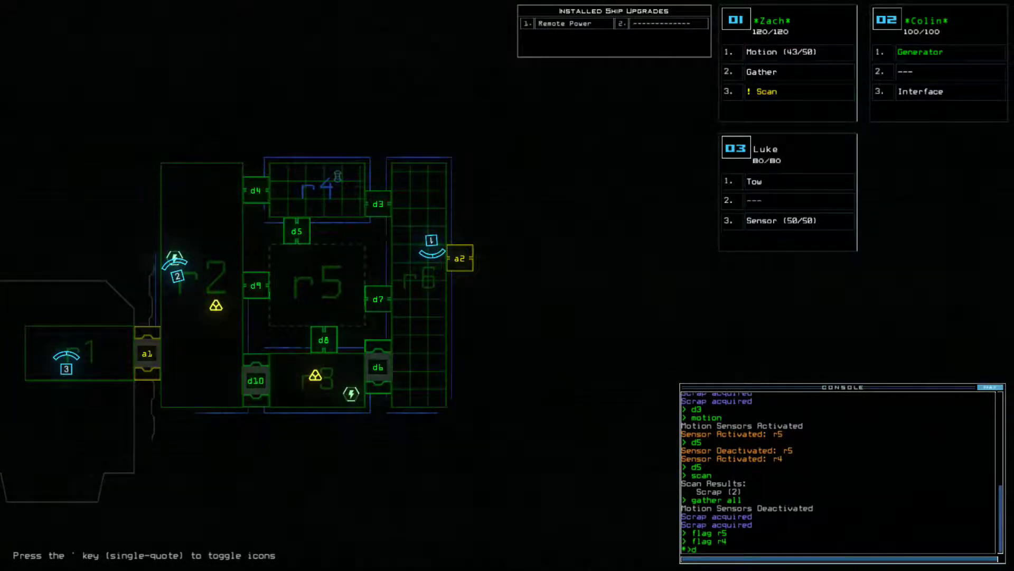
text(7)
key(Return)
key(1)
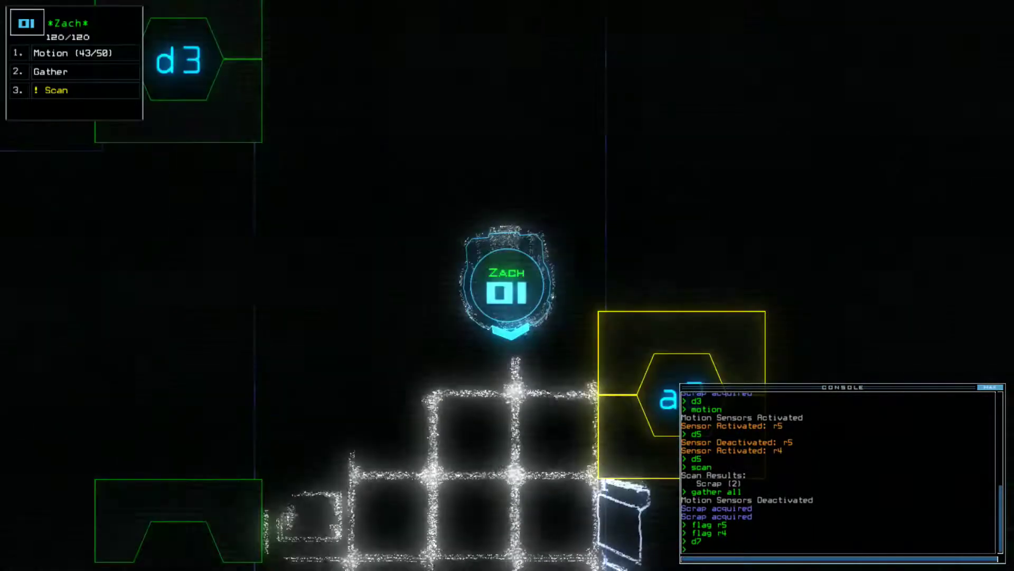
key(Left)
key(Down)
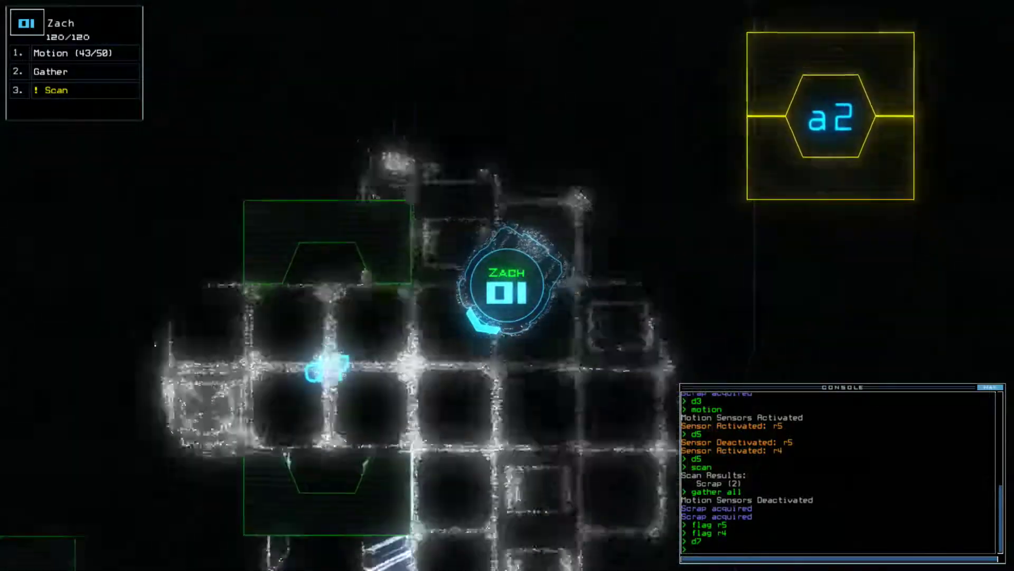
key(Up)
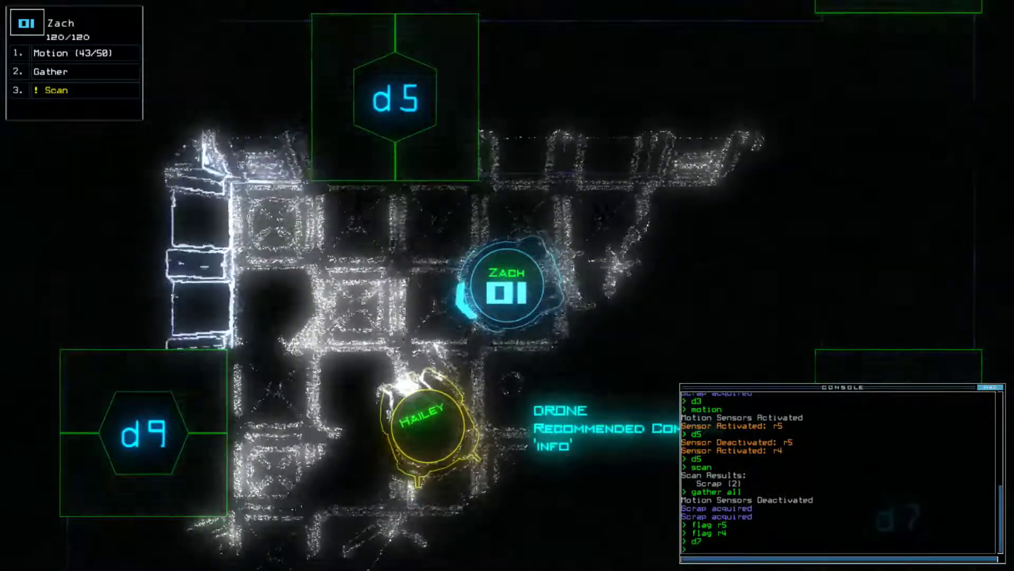
key(Left)
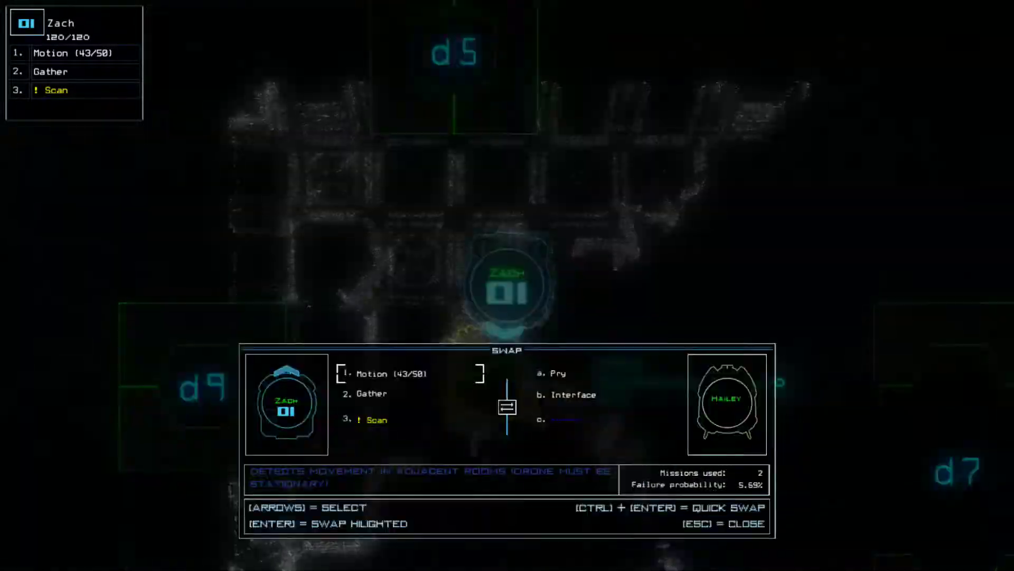
key(Escape)
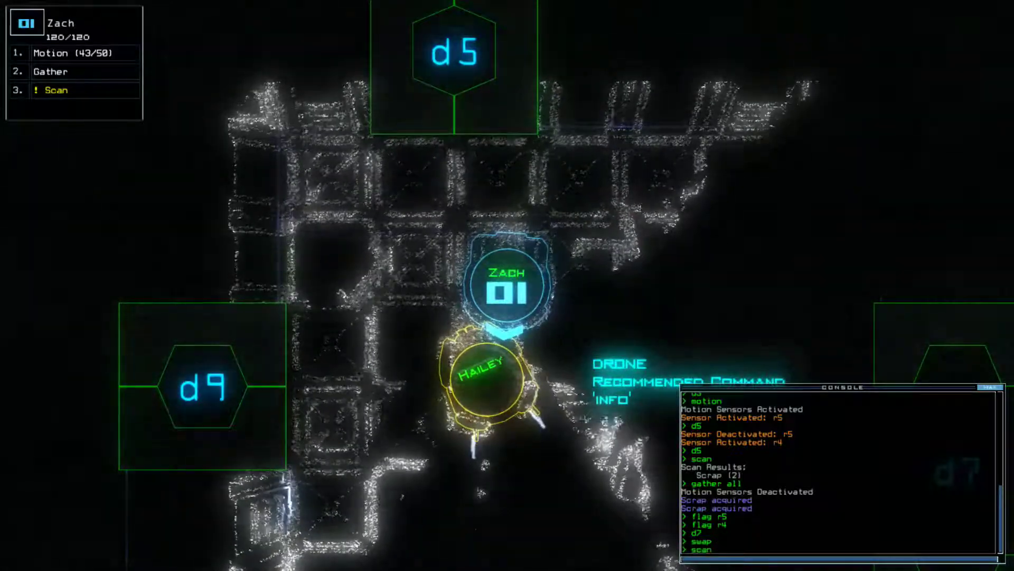
text(scan)
- Scan around drone 1, gather three scrap, and toggle door d9
key(Return)
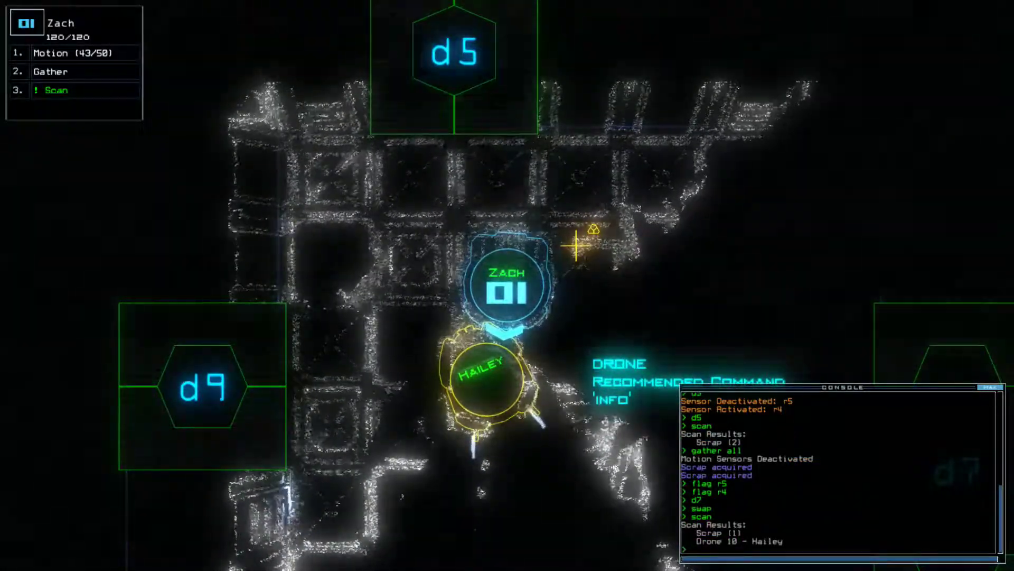
text(gather)
key(Return)
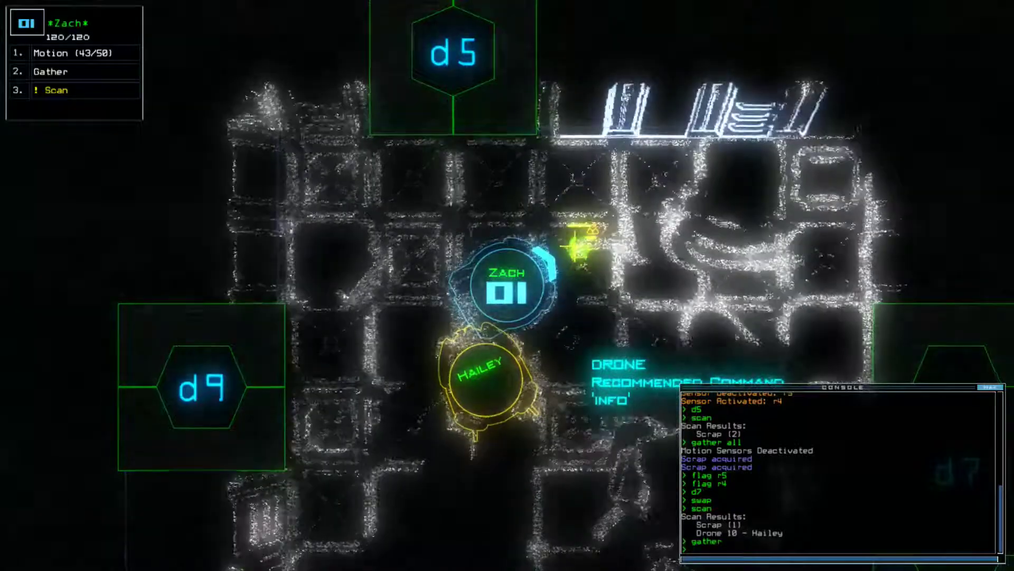
text(d9)
key(Return)
text(naviagte)
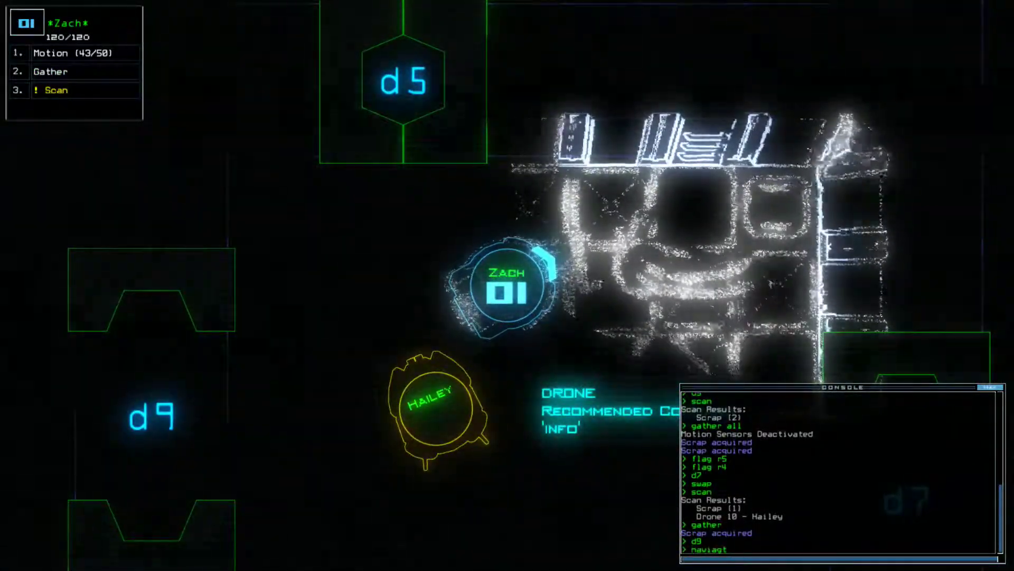
key(BackSpace)
key(BackSpace)
key(BackSpace)
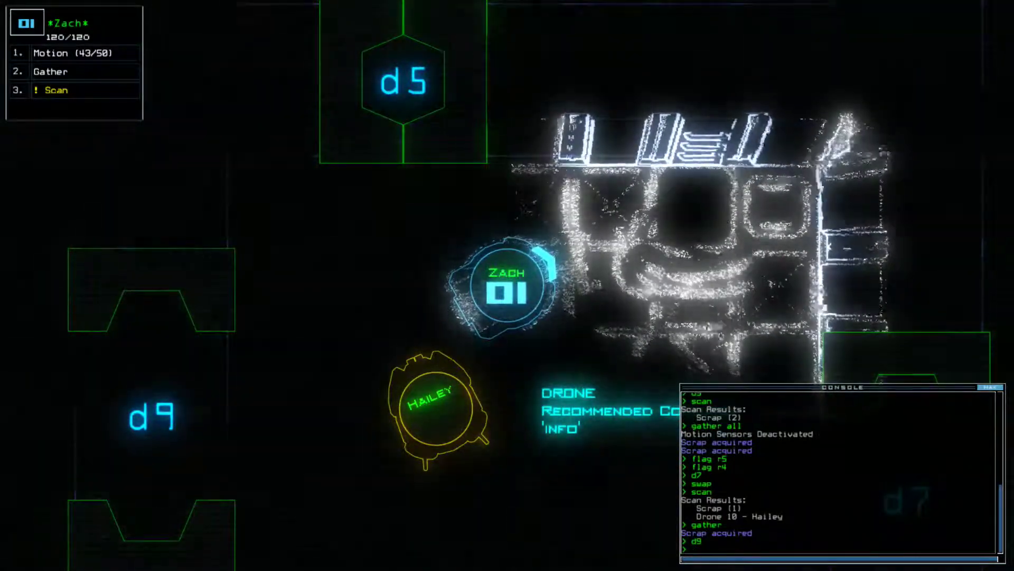
key(Escape)
key(Escape)
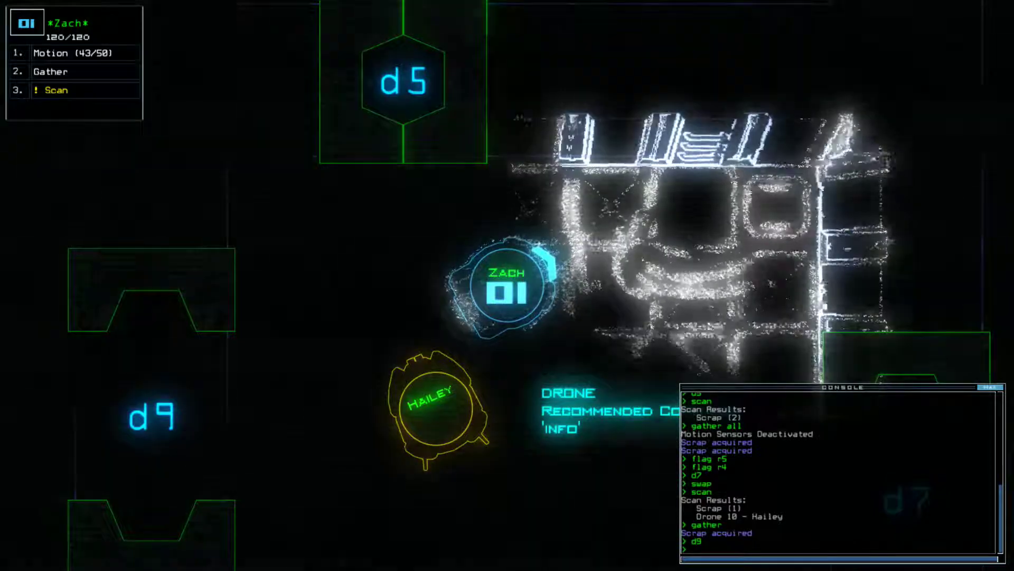
key(Tab)
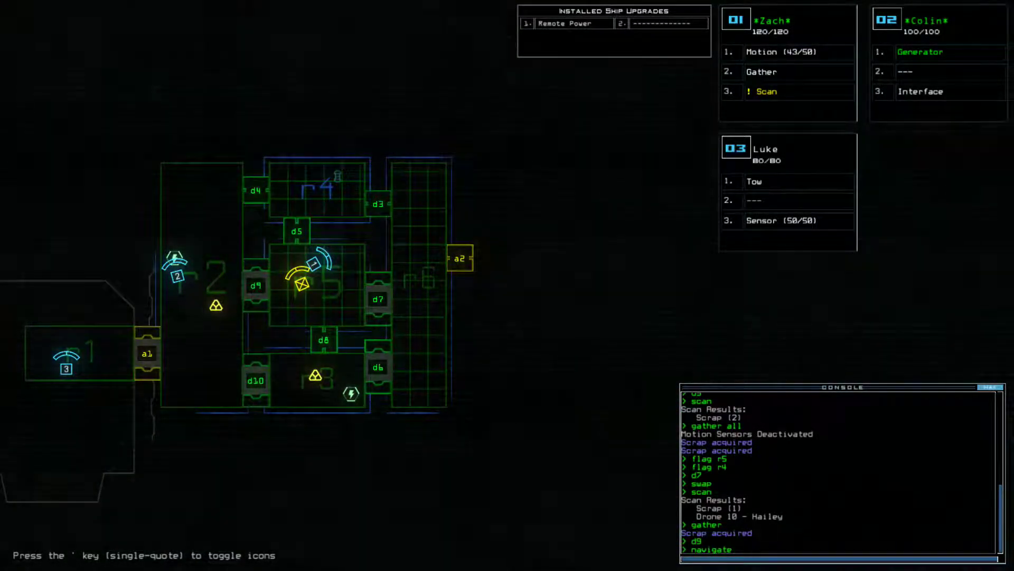
text(5)
- Send drone 3 to r5, open d8, gather drone 1's room, then tow Hailey in r2
key(Return)
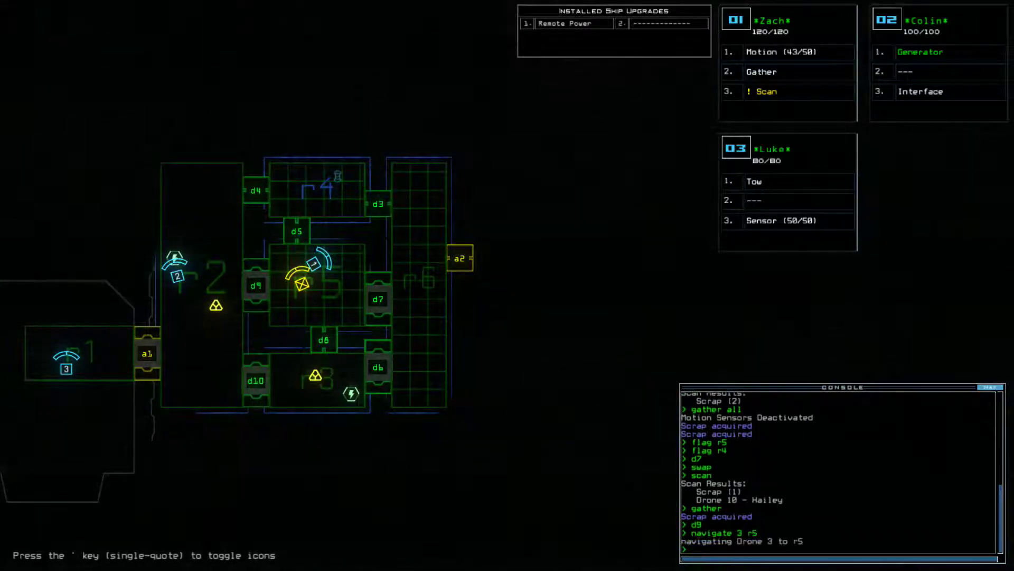
key(Tab)
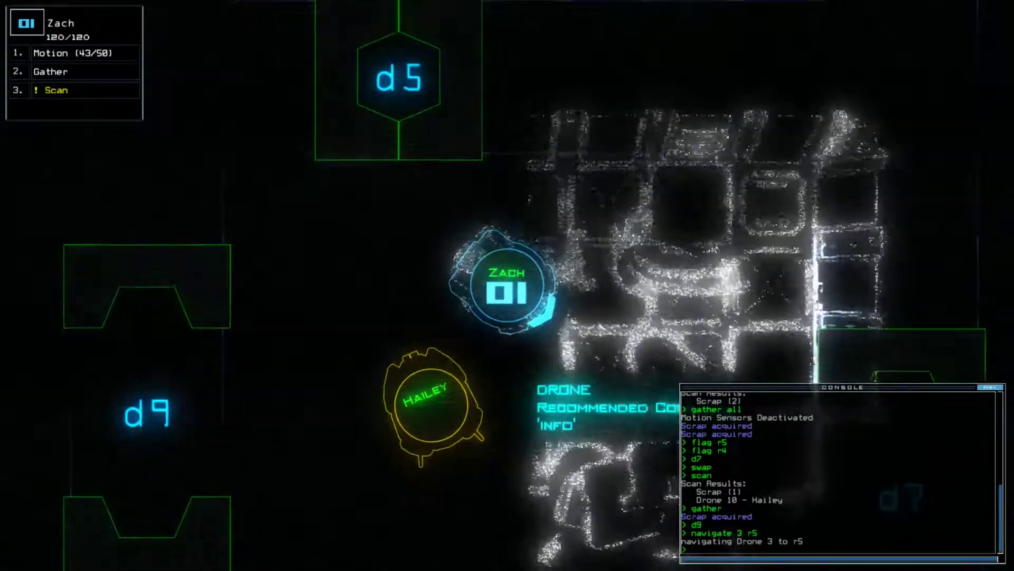
text(d8)
key(Return)
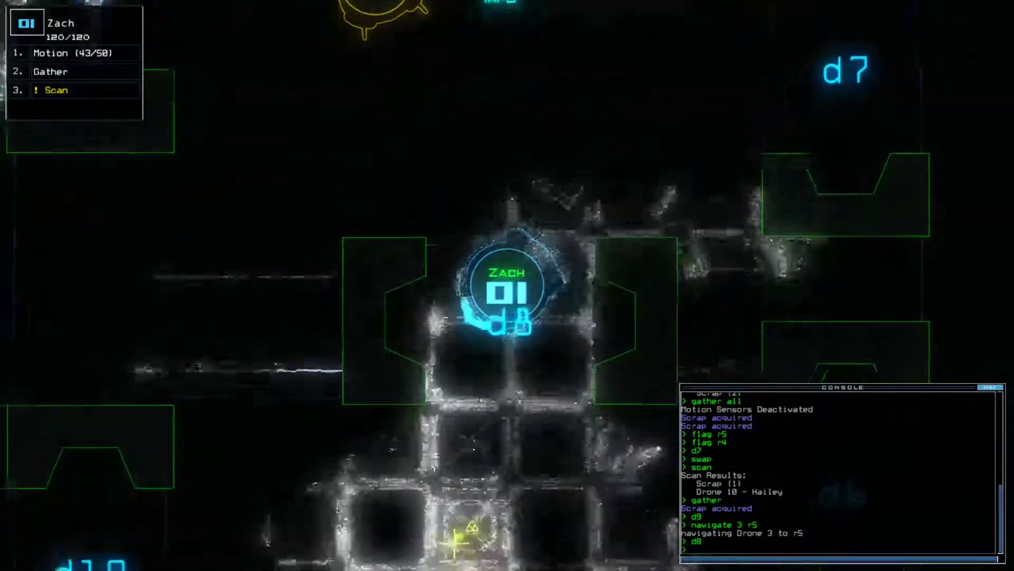
key(Tab)
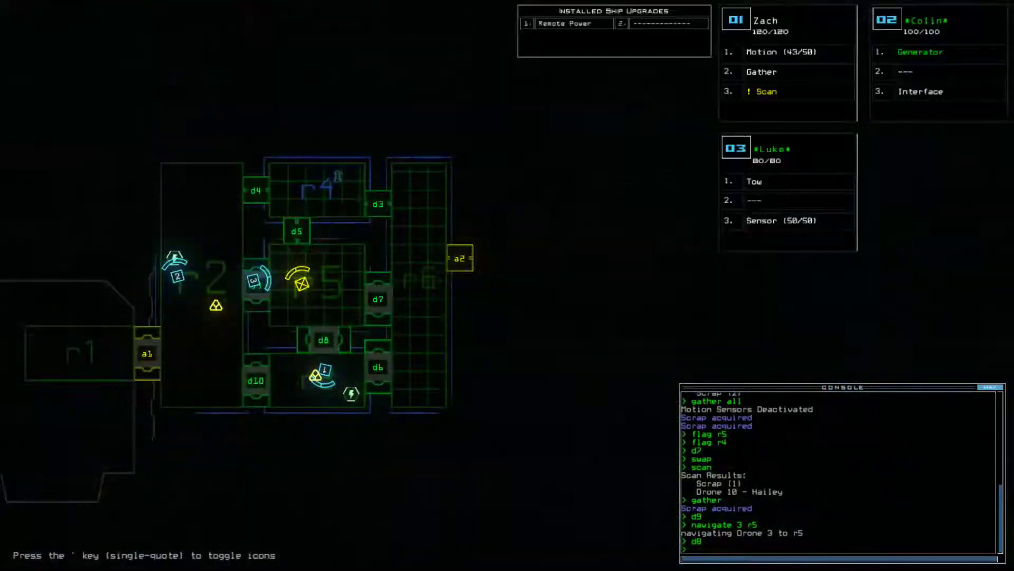
key(Return)
text(scan)
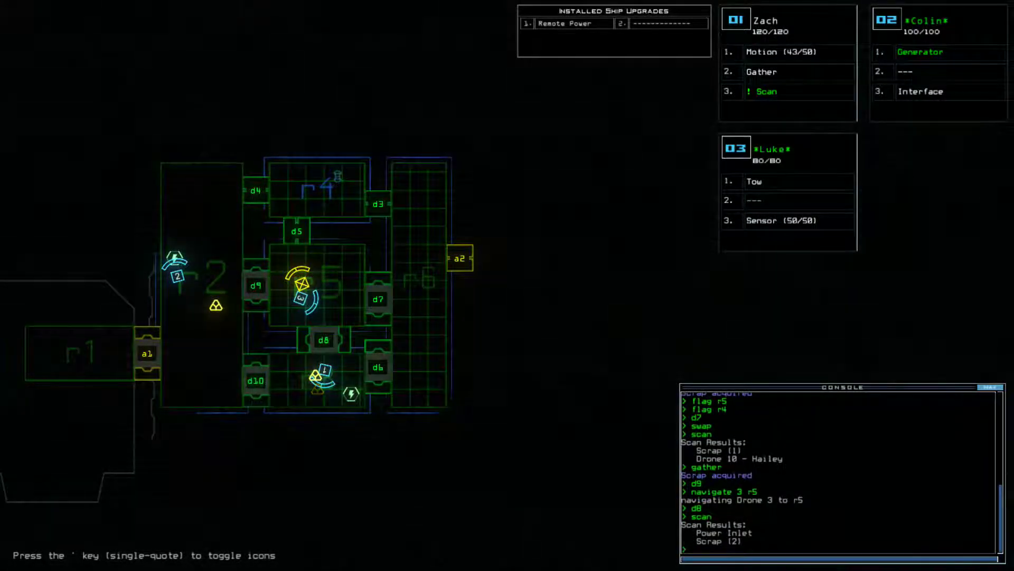
text(gather all)
key(Return)
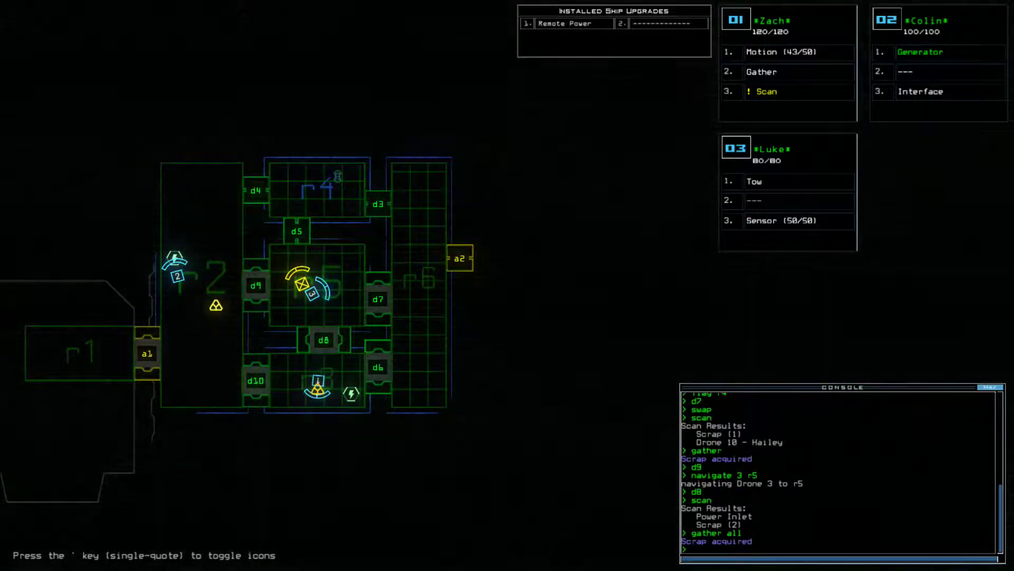
text(navigat)
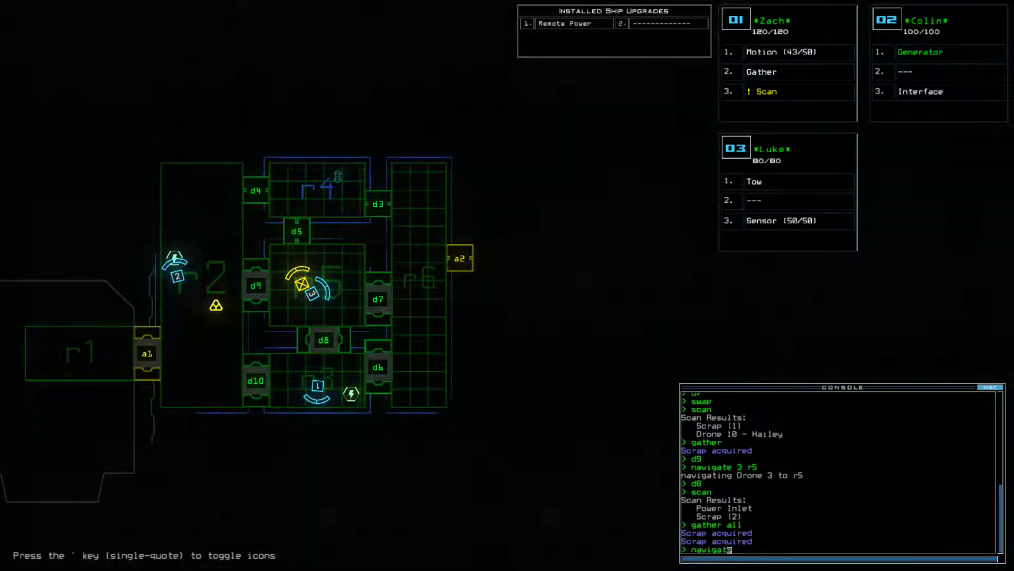
text(2)
key(Return)
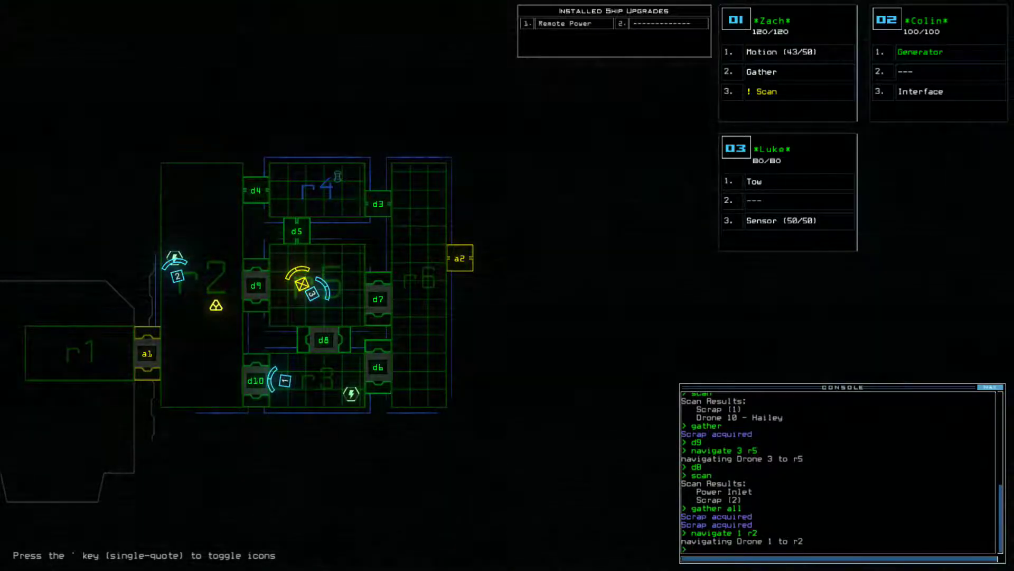
text(tow)
key(Return)
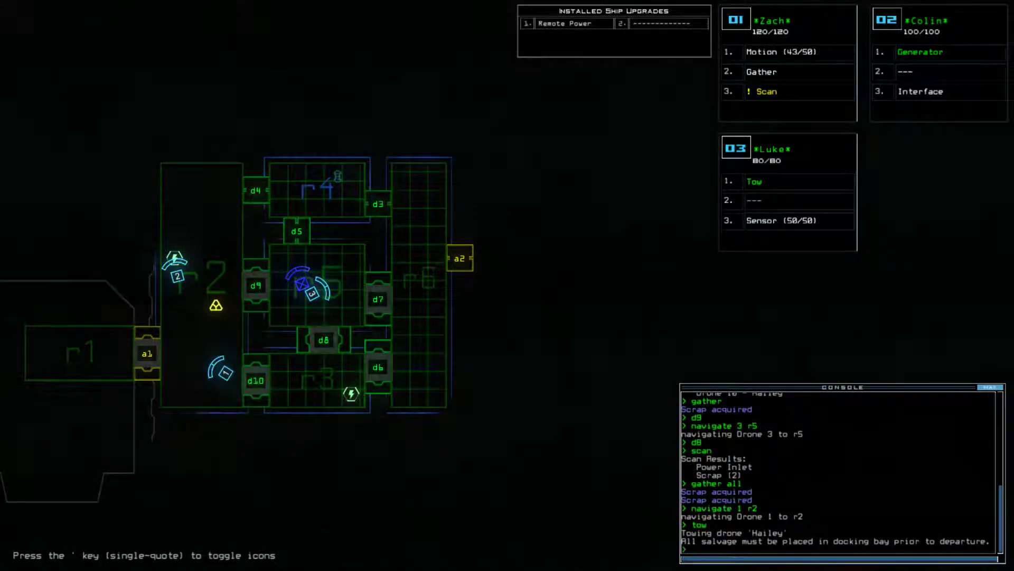
text(navigate 3 r1)
- Send drone 3 to r1, scan and gather its scrap, then open d9 and d7
key(Return)
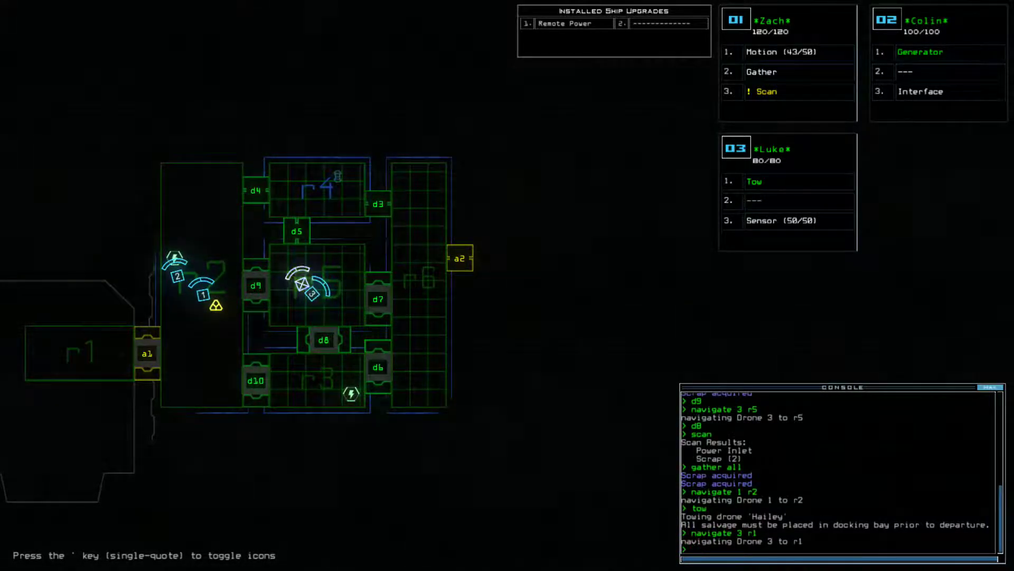
text(scan)
key(Return)
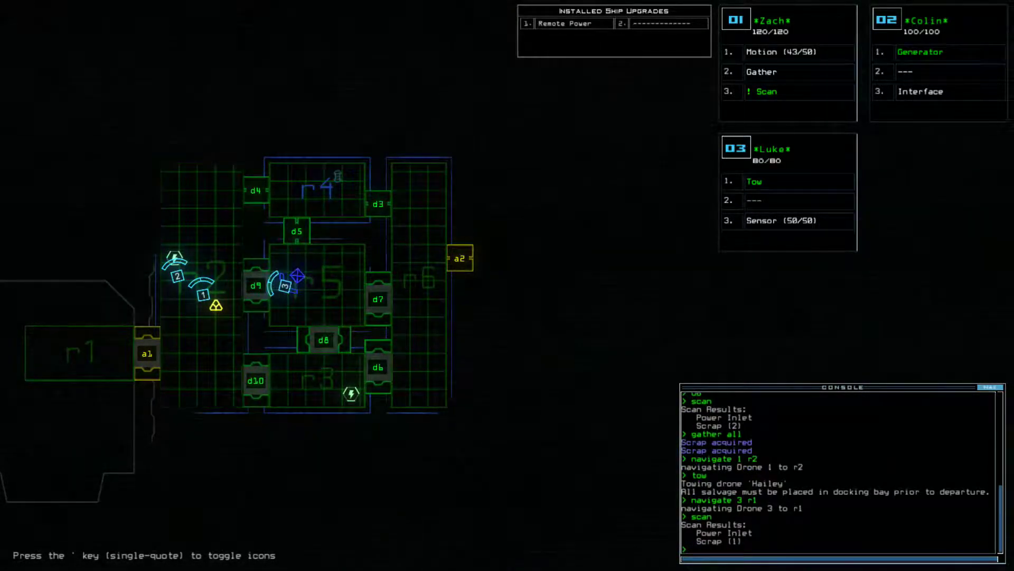
text(gather all)
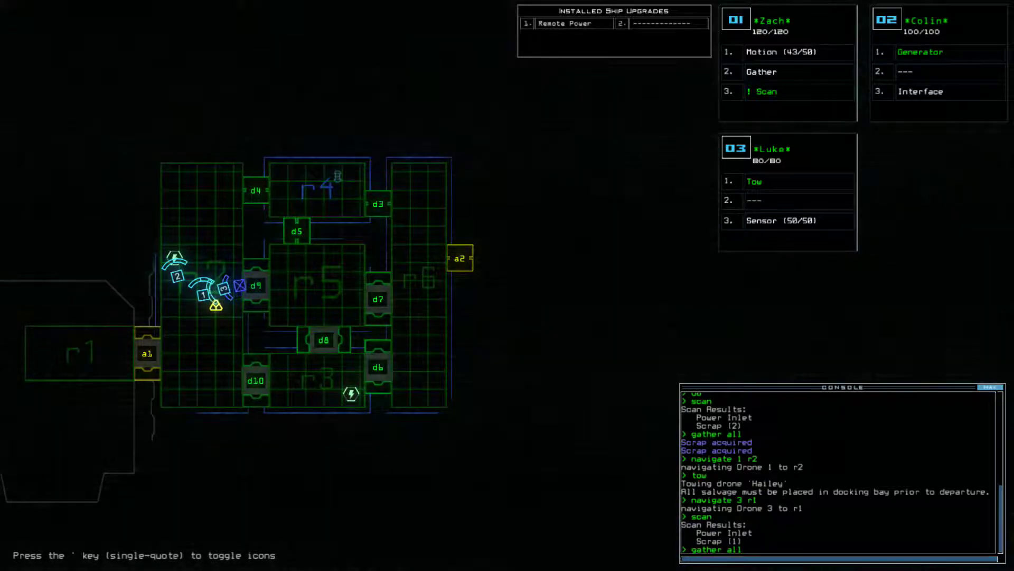
key(Return)
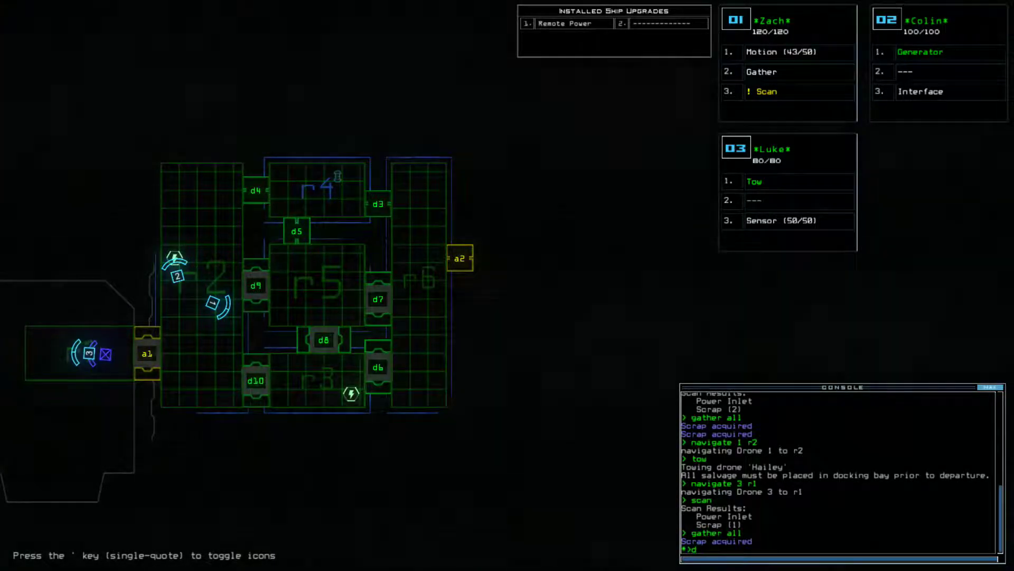
text(9)
key(Return)
text(7)
key(Return)
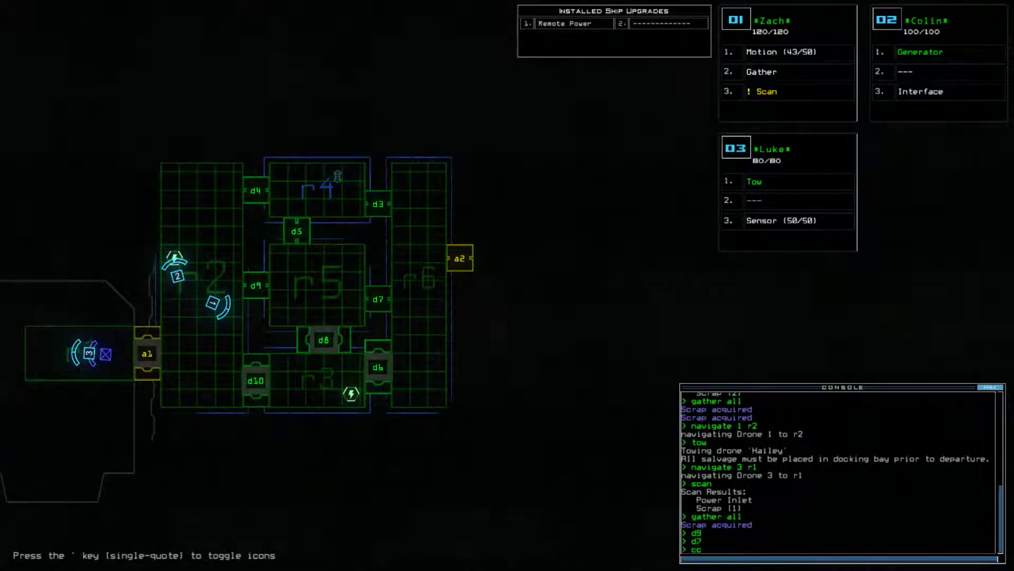
text(lose)
- Close all doors with 'close all', end the mission, and hide the console
key(Return)
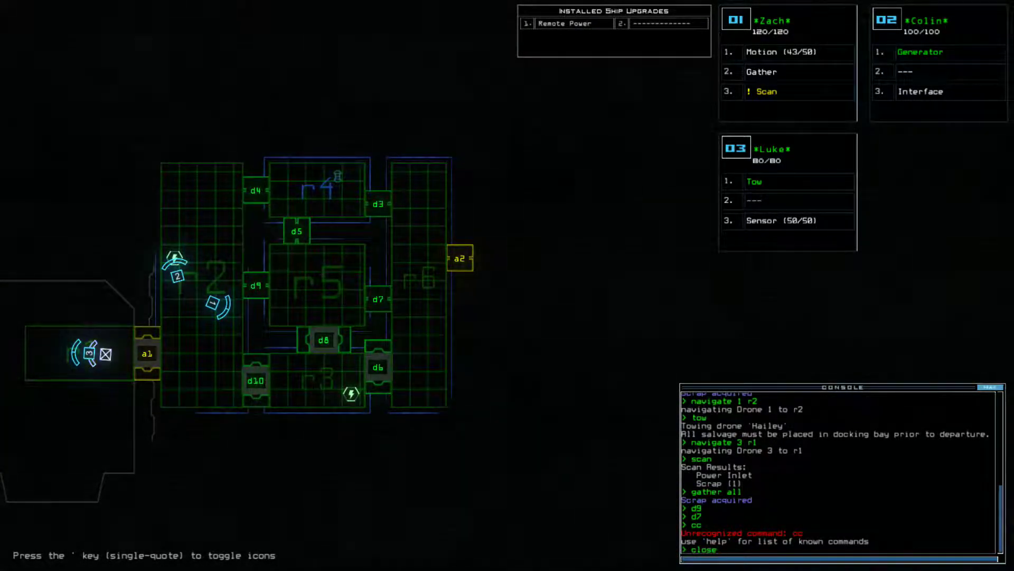
text(all)
key(Return)
text(end)
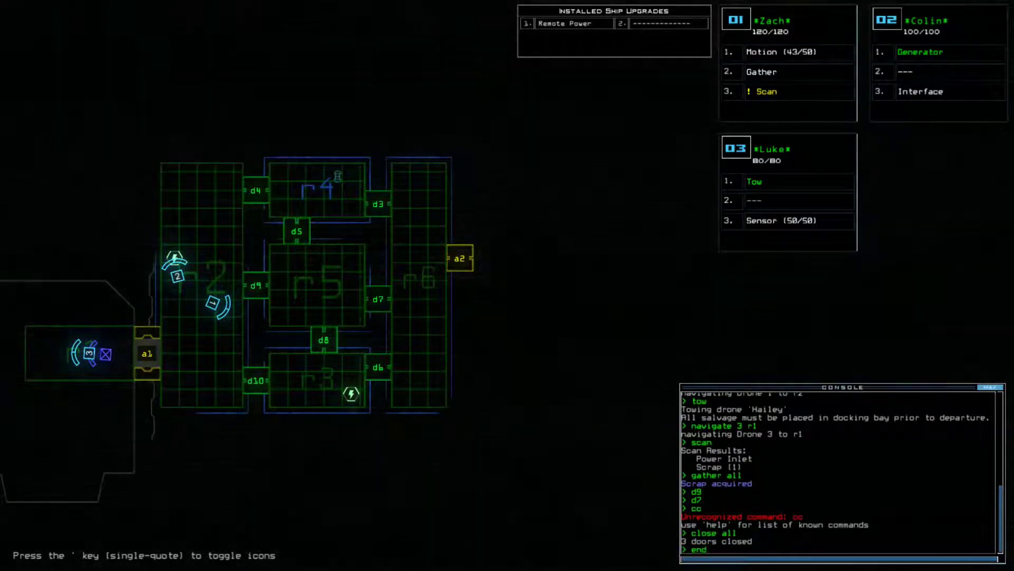
key(Return)
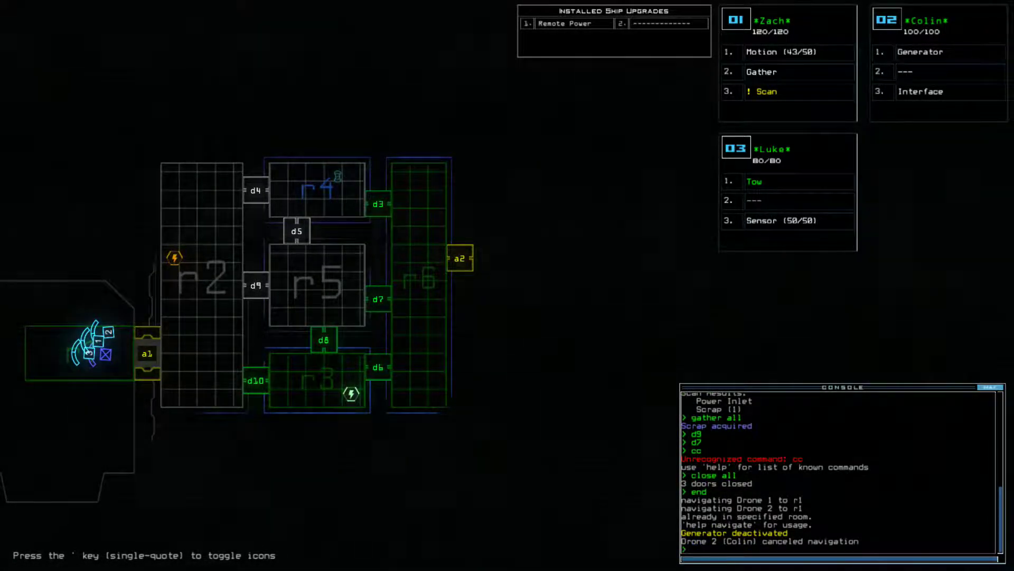
text(exit)
key(Return)
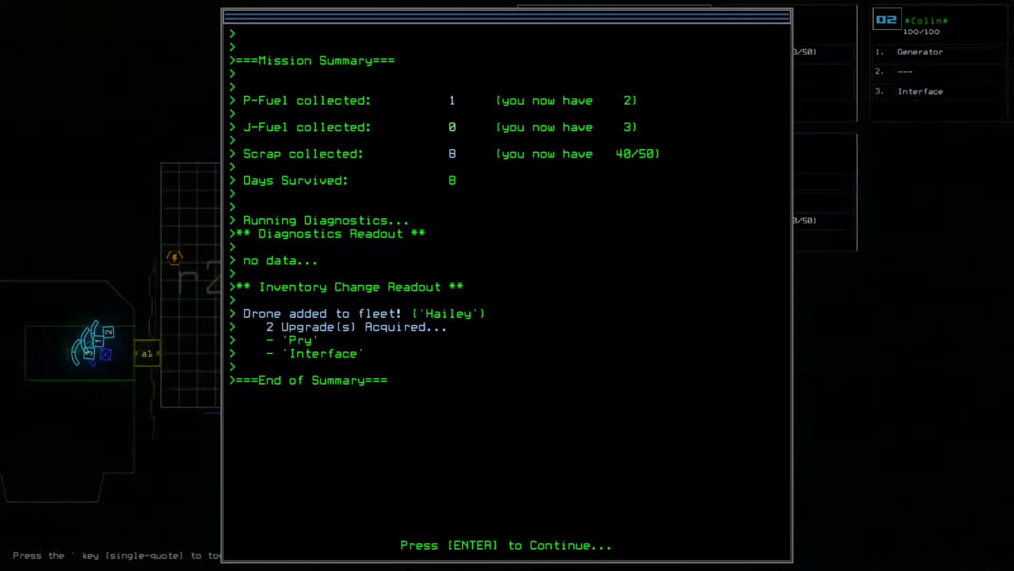
- Continue past the mission summary showing 8 scrap, 1 P-fuel and new drone Hailey
key(Return)
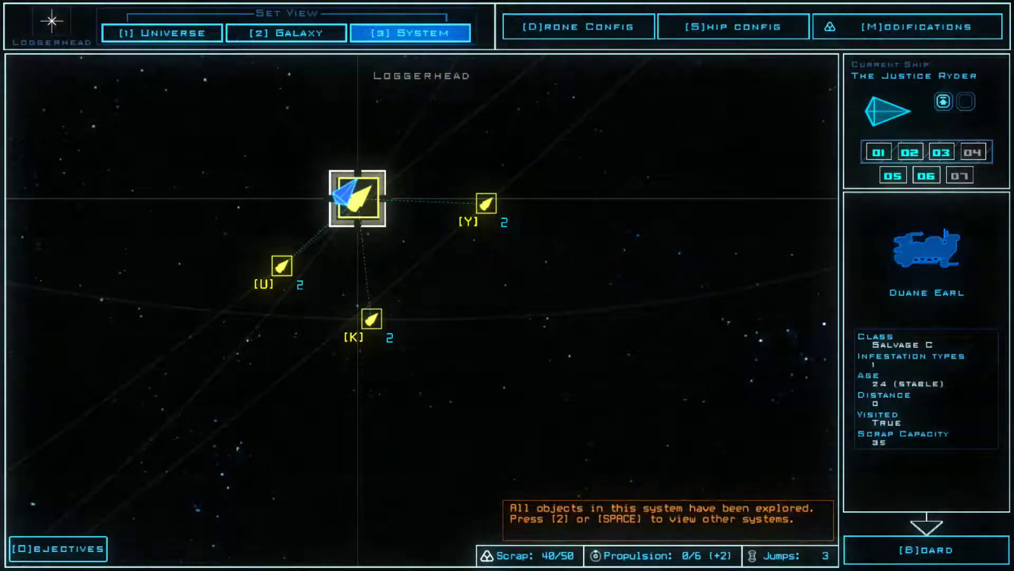
- Move reserve drone Hailey's Pry and Interface upgrades into the ship inventory
key(d)
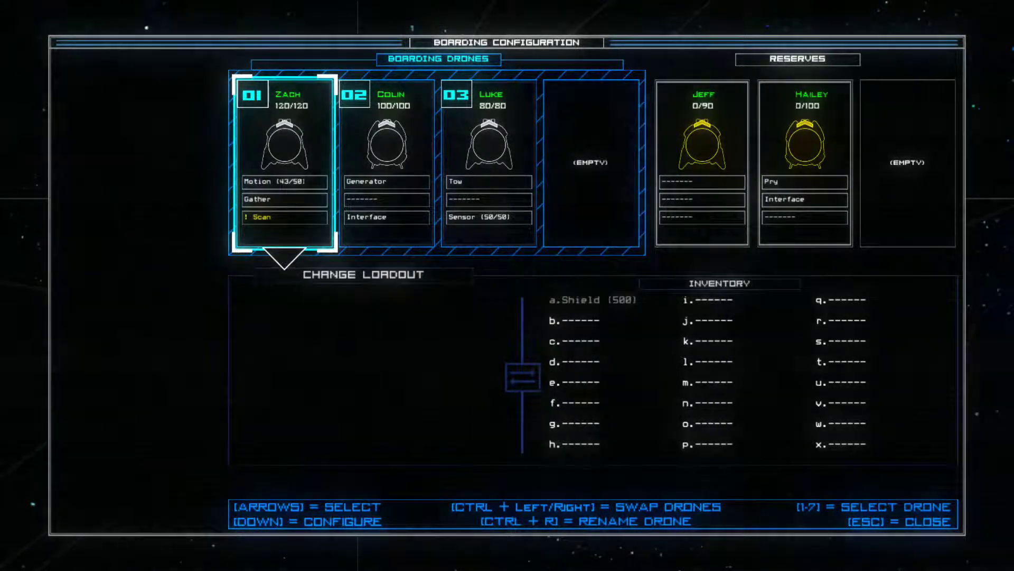
key(6)
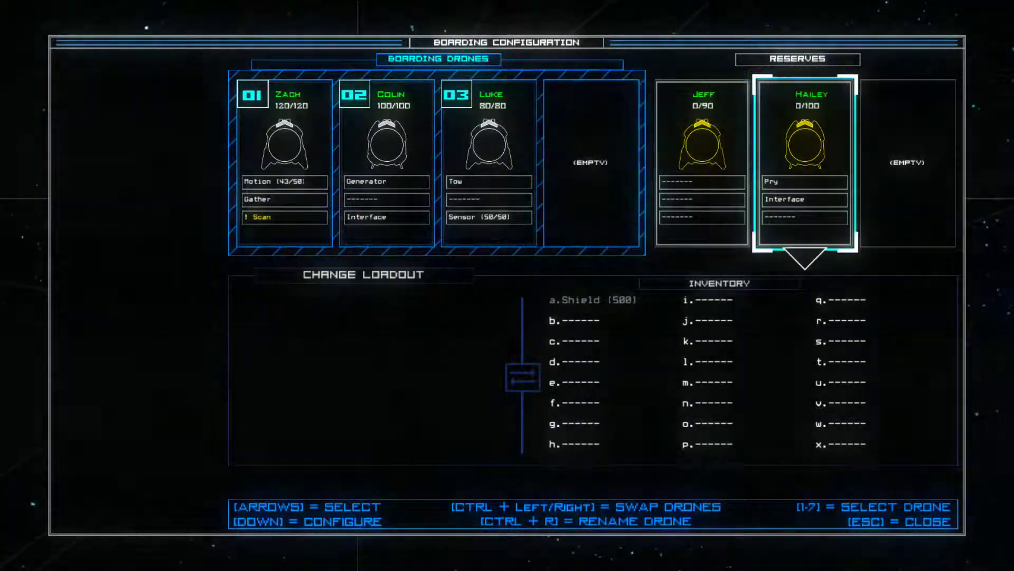
key(Down)
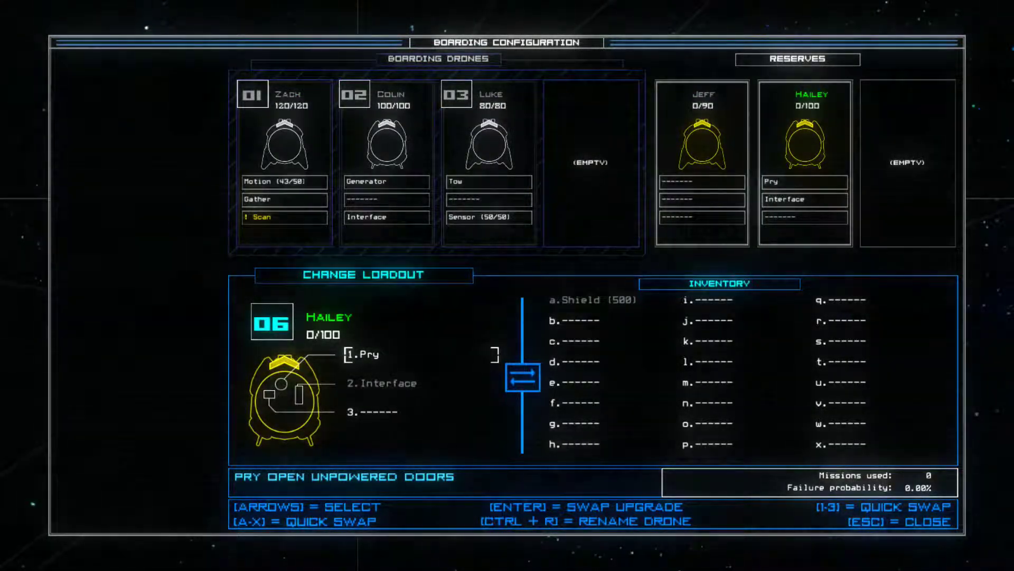
key(Return)
key(Down)
key(Return)
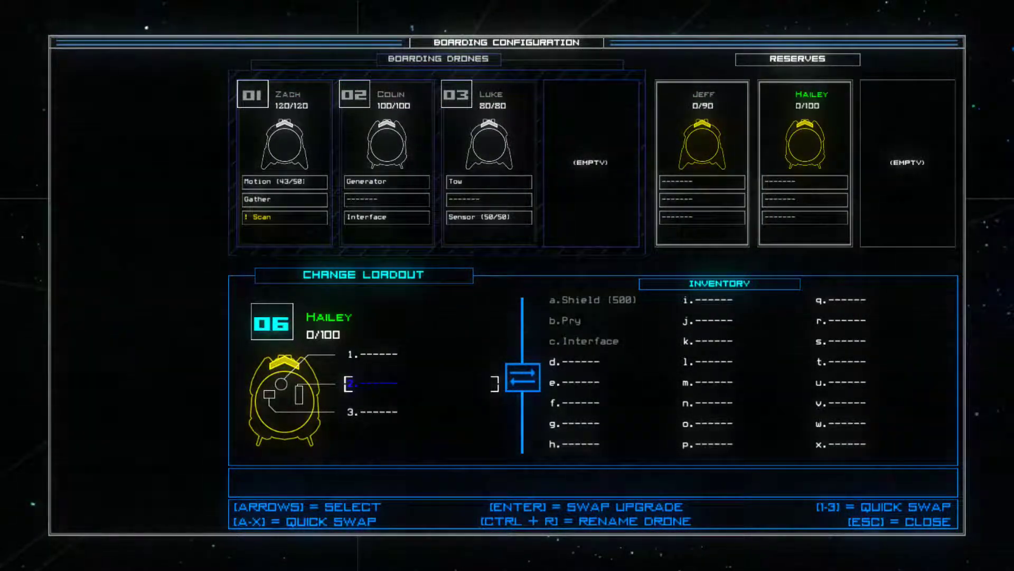
key(Up)
key(Up)
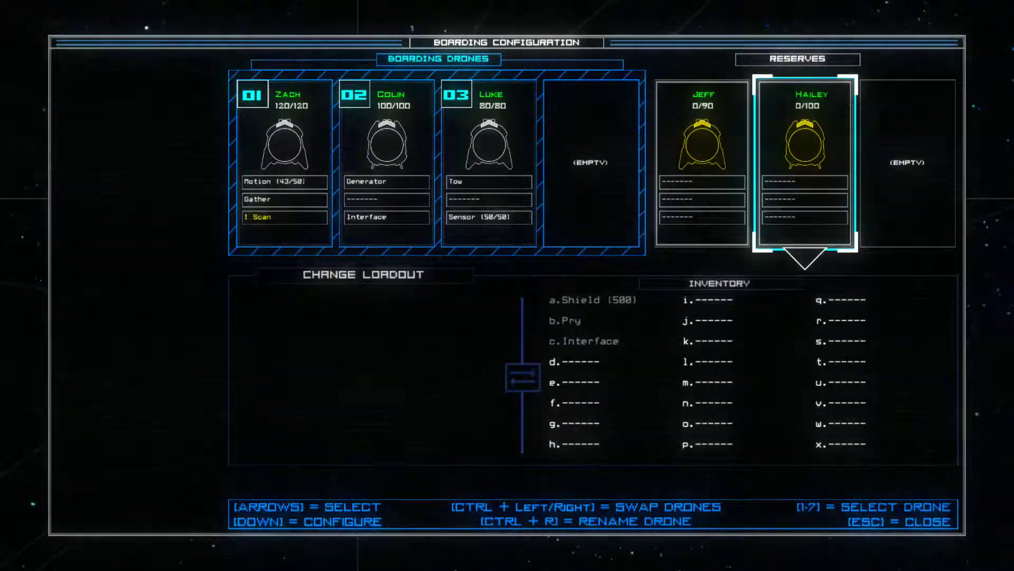
- Browse the drone lineup, return to Zach, and close the boarding setup
key(Left)
key(Left)
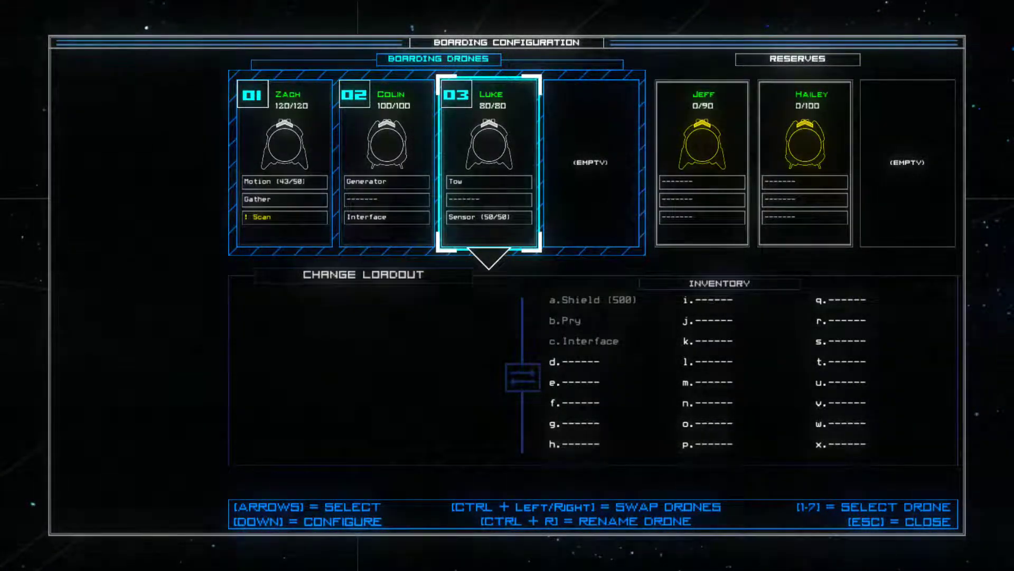
key(Right)
key(Left)
key(Left)
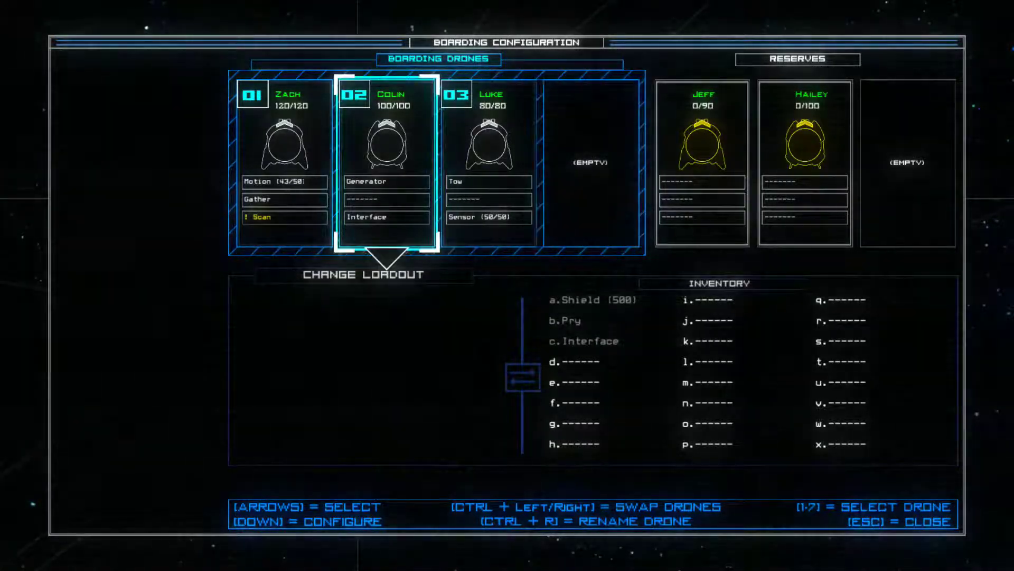
key(Right)
key(Left)
key(7)
key(1)
key(Escape)
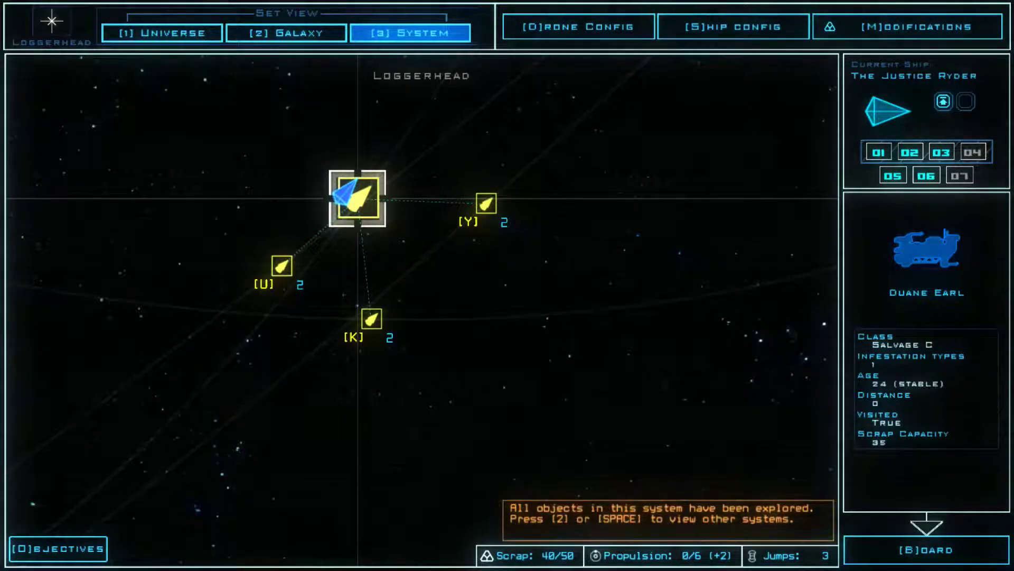
- Repair the damaged Scan upgrade in Modifications for 10 scrap
key(m)
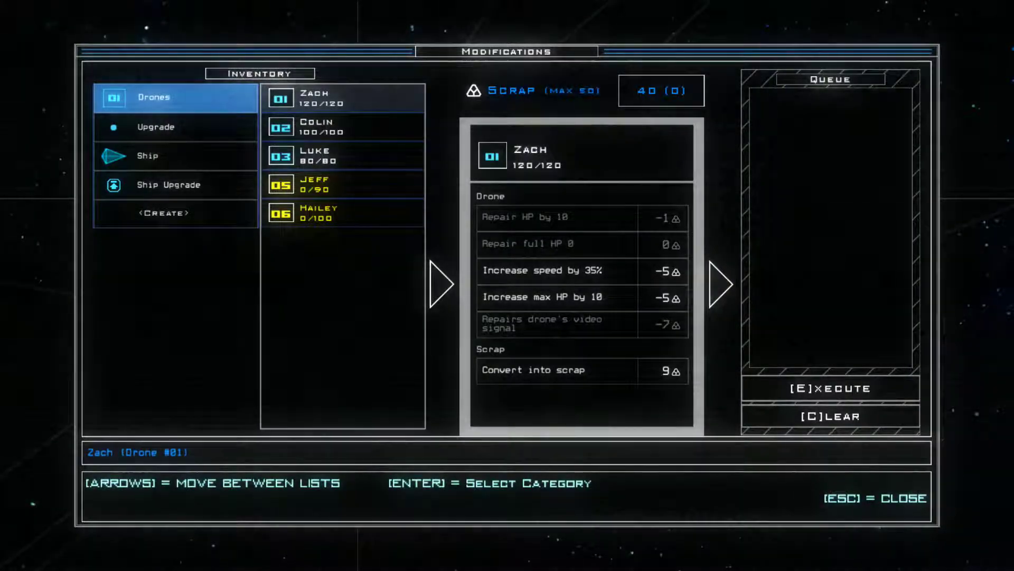
key(Right)
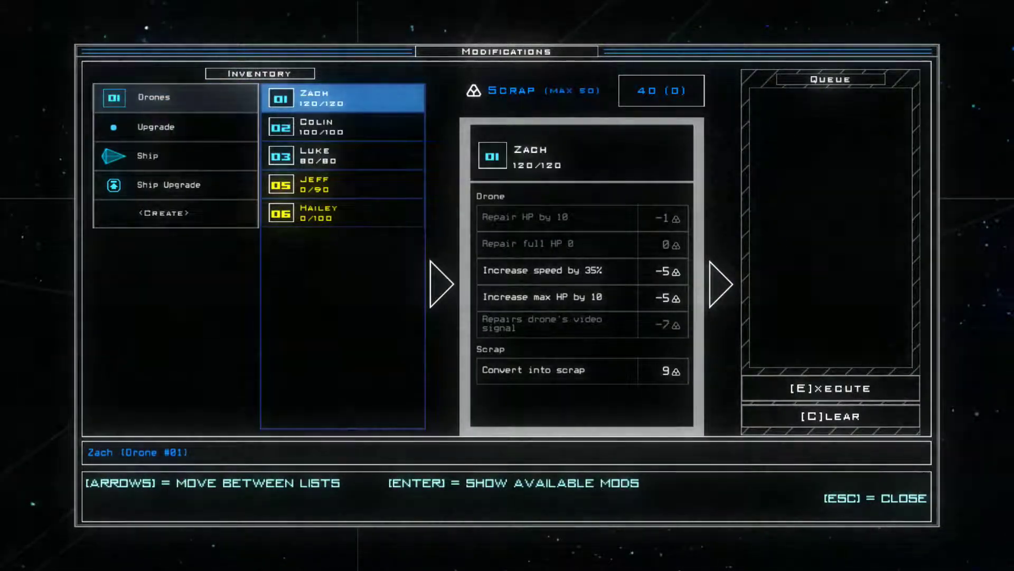
key(Left)
key(Down)
key(Right)
key(Down)
key(Down)
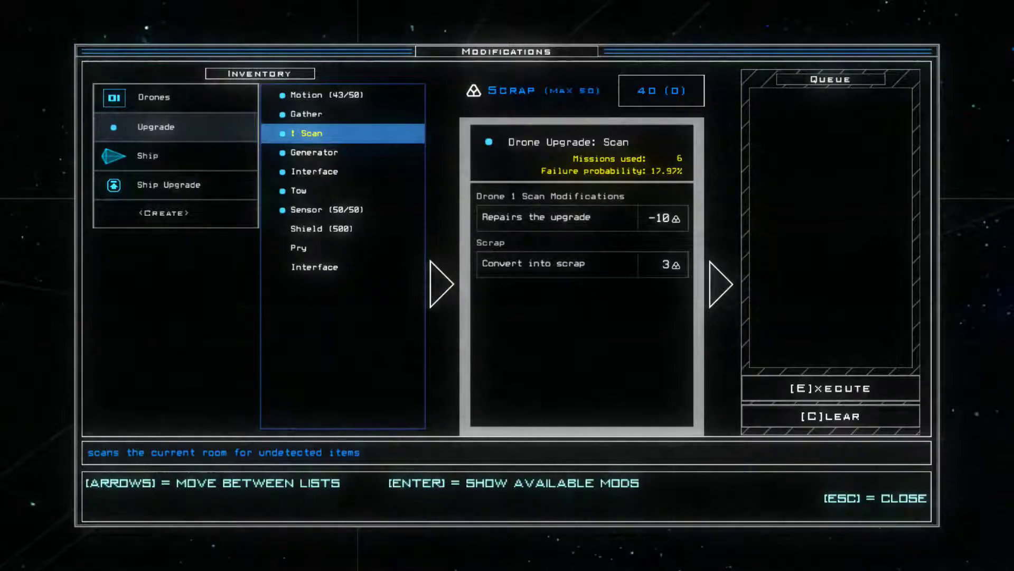
key(Return)
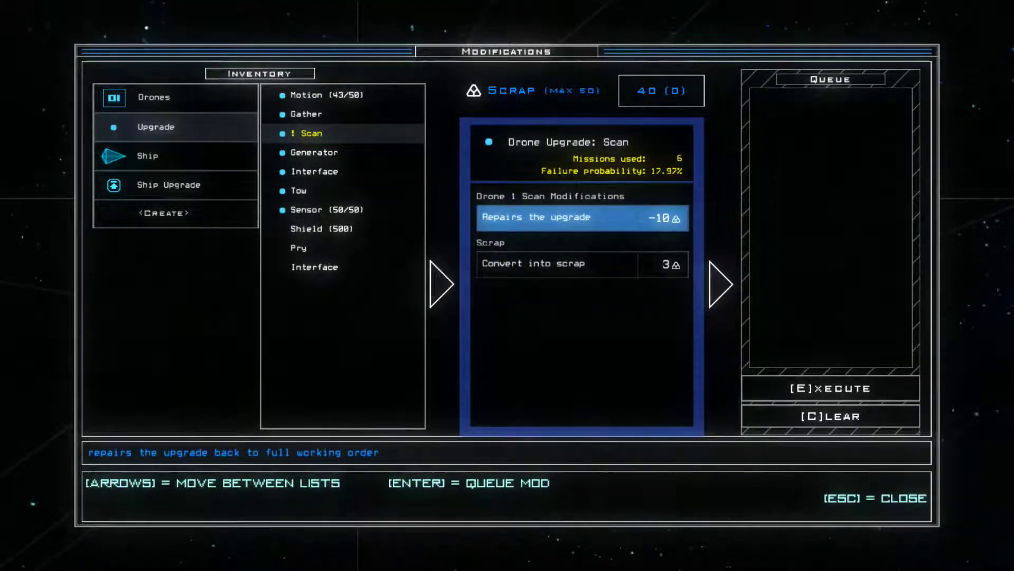
key(Return)
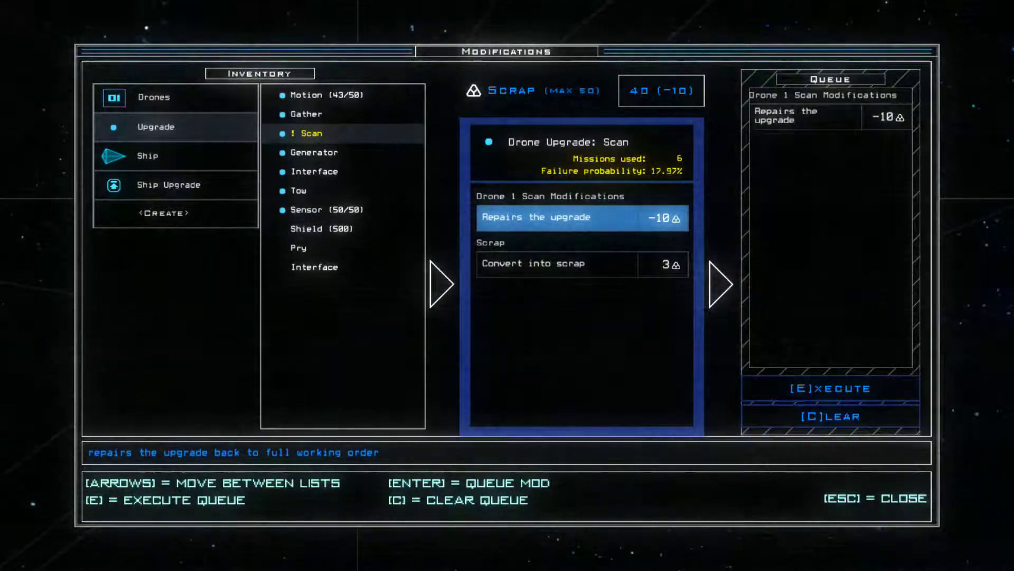
key(e)
- Review ship, parts and drone modifications, including Hailey's repair options, then close Modifications
key(Down)
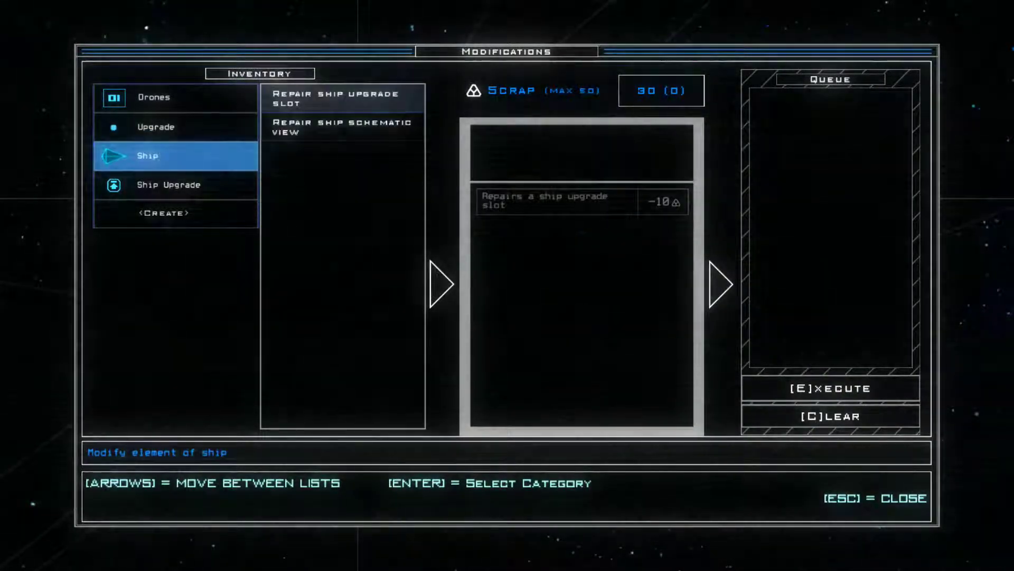
key(Down)
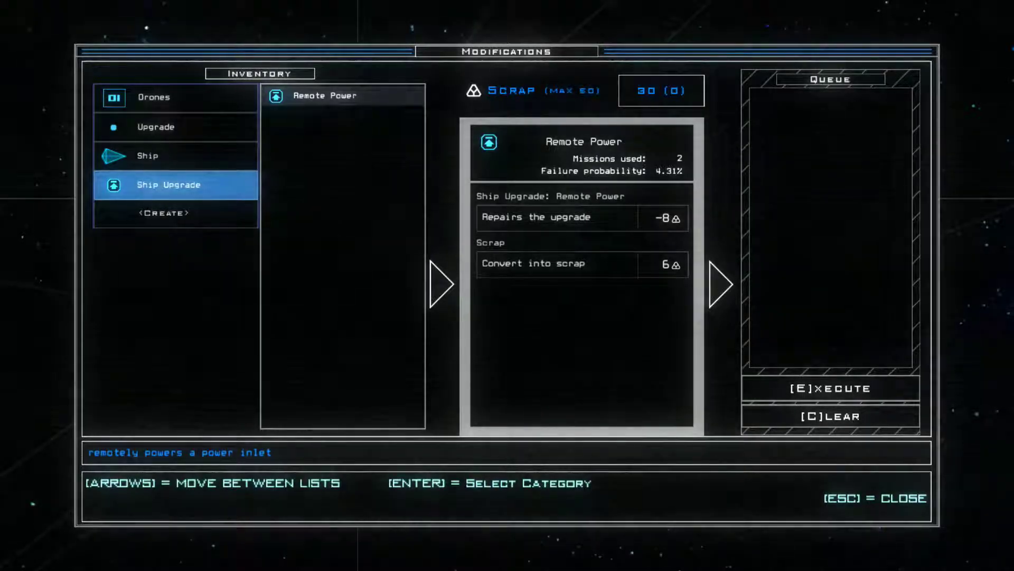
key(Up)
key(Down)
key(Down)
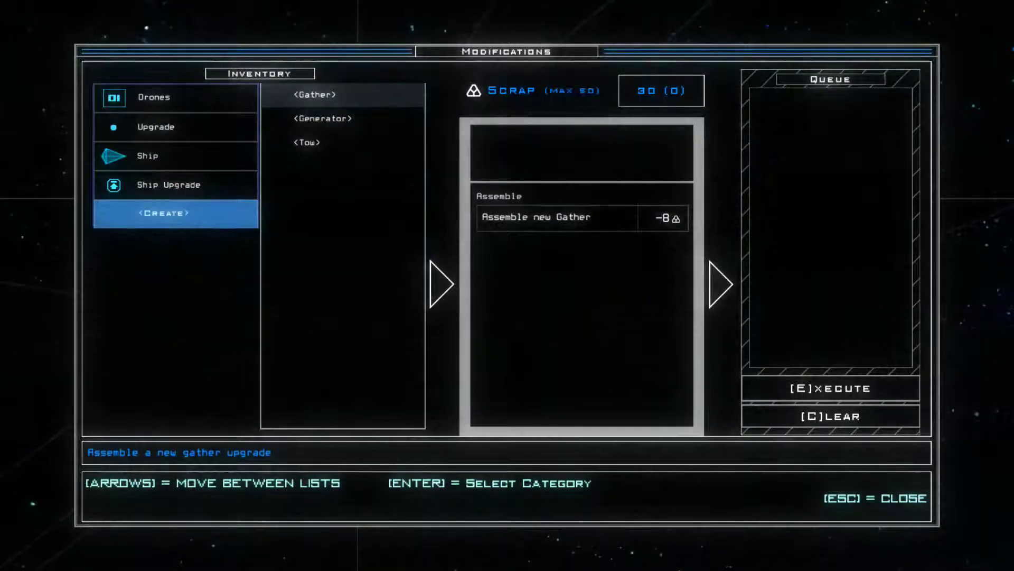
key(Up)
key(Up)
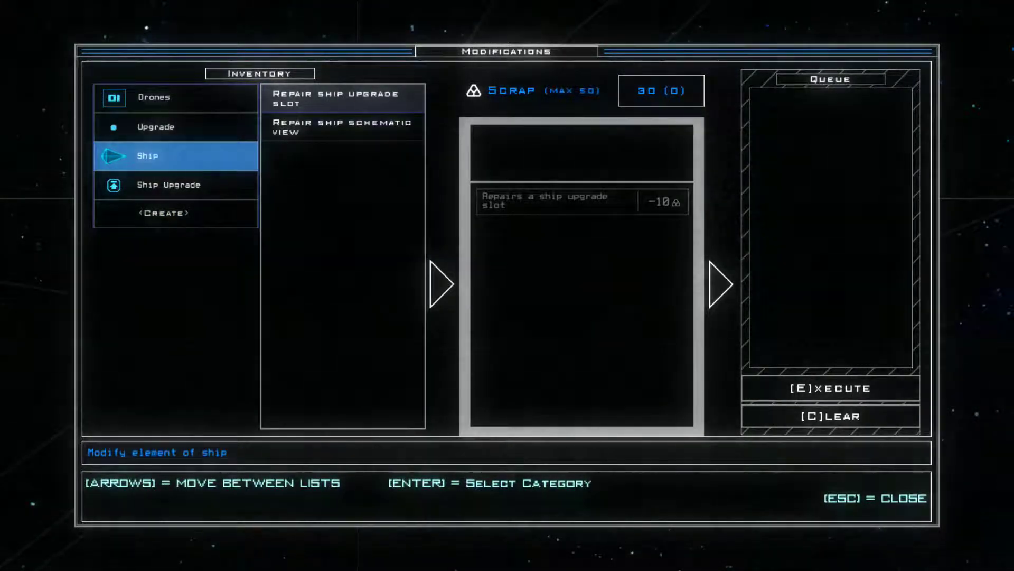
key(Up)
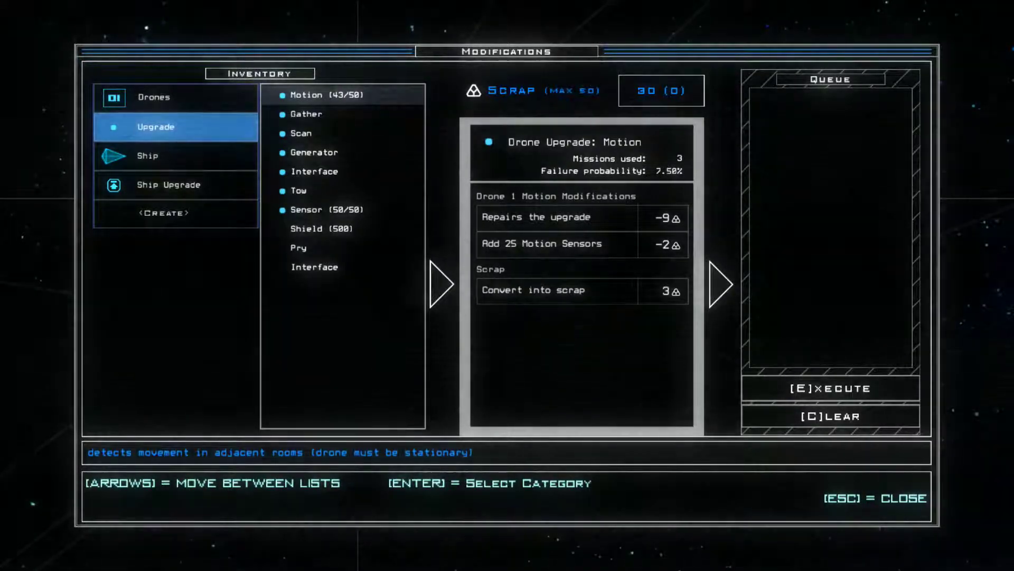
key(Up)
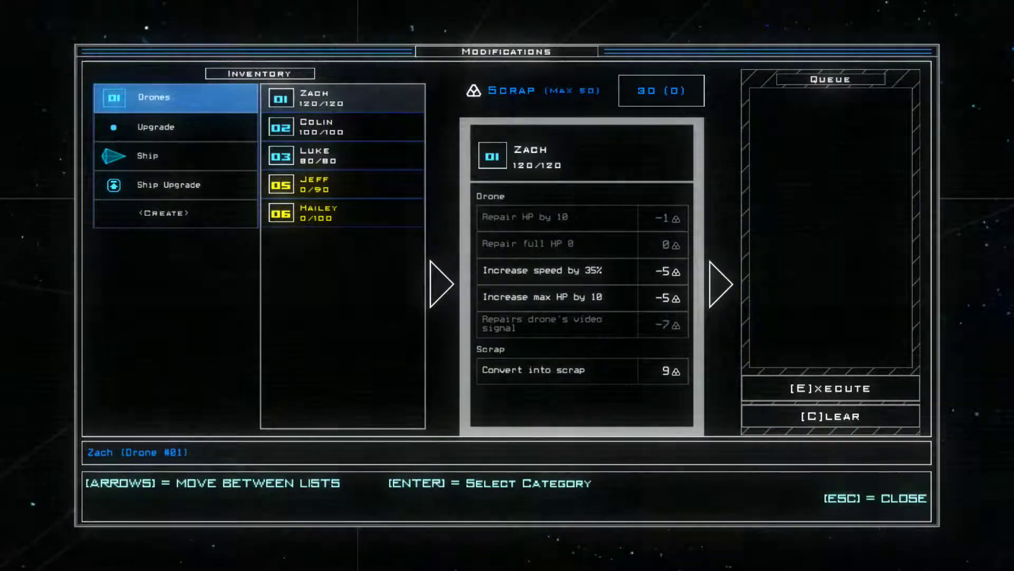
key(Right)
key(Down)
key(Down)
key(Down)
key(Down)
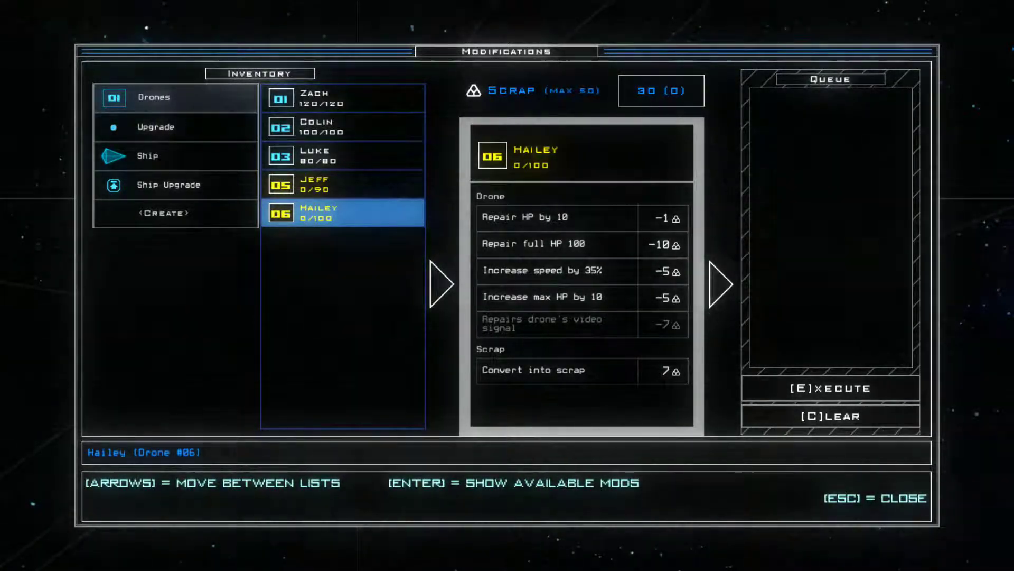
key(Escape)
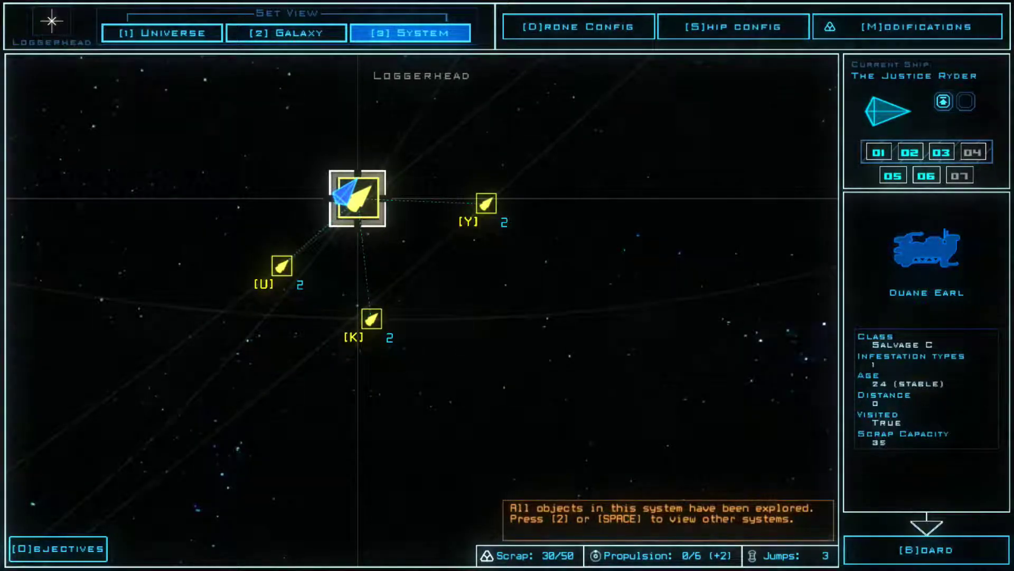
- From the galaxy map, jump to Pirx, dismiss the fuel-recharged notice and view Pirx's map
key(2)
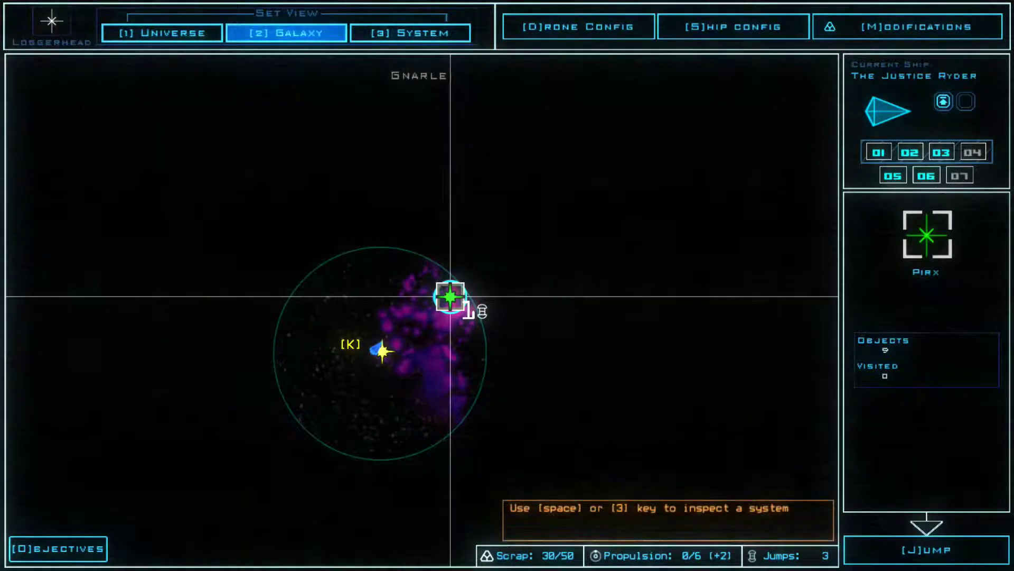
key(j)
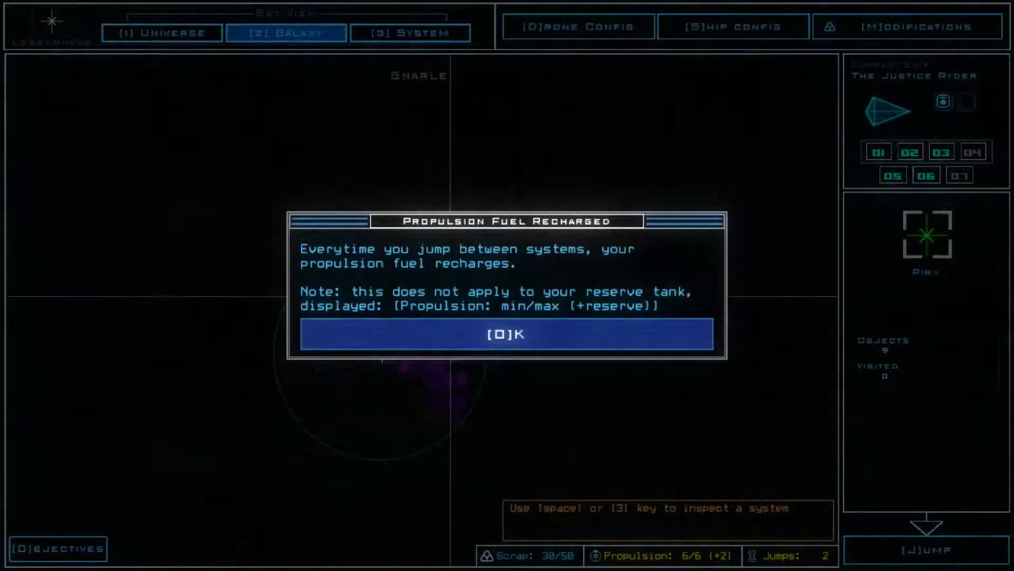
key(o)
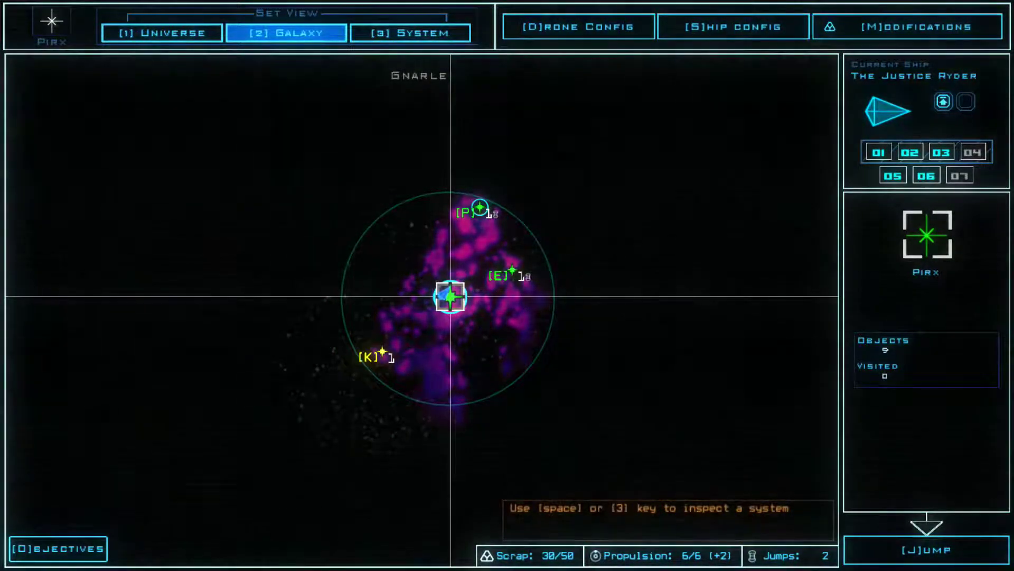
key(space)
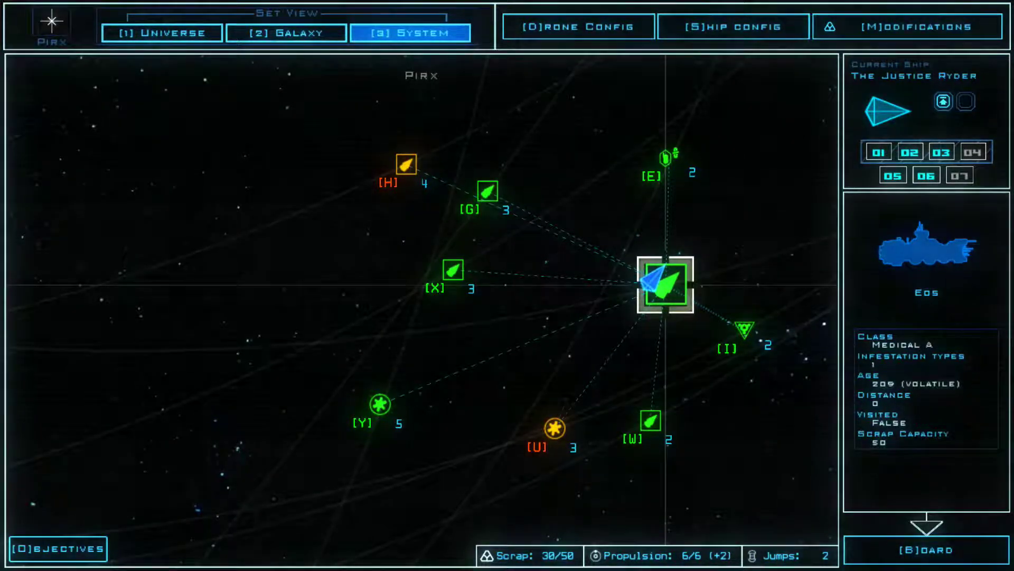
- Inspect the Autotrade and stargate nodes, returning to the Eos derelict after each
key(e)
key(q)
key(i)
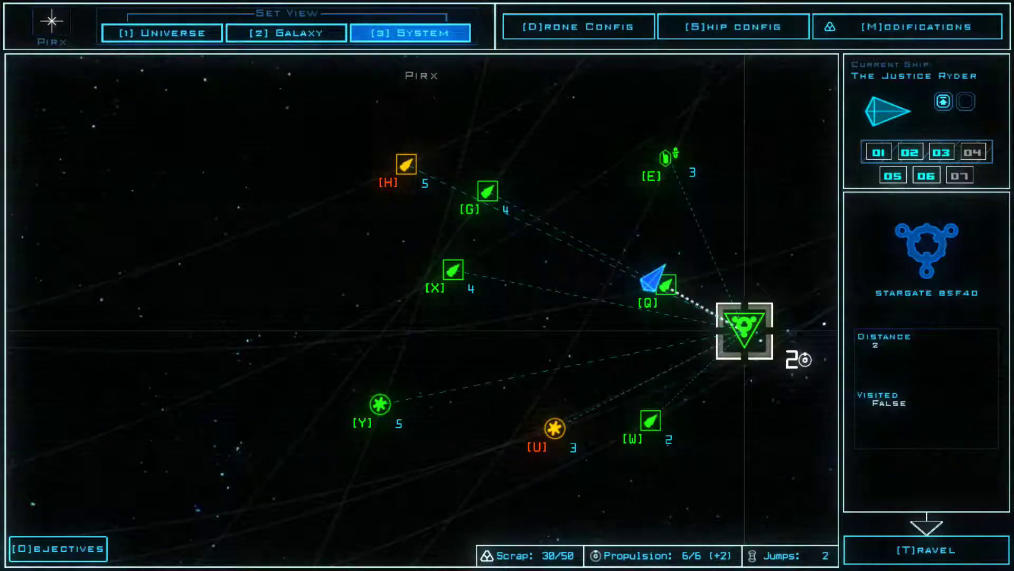
key(q)
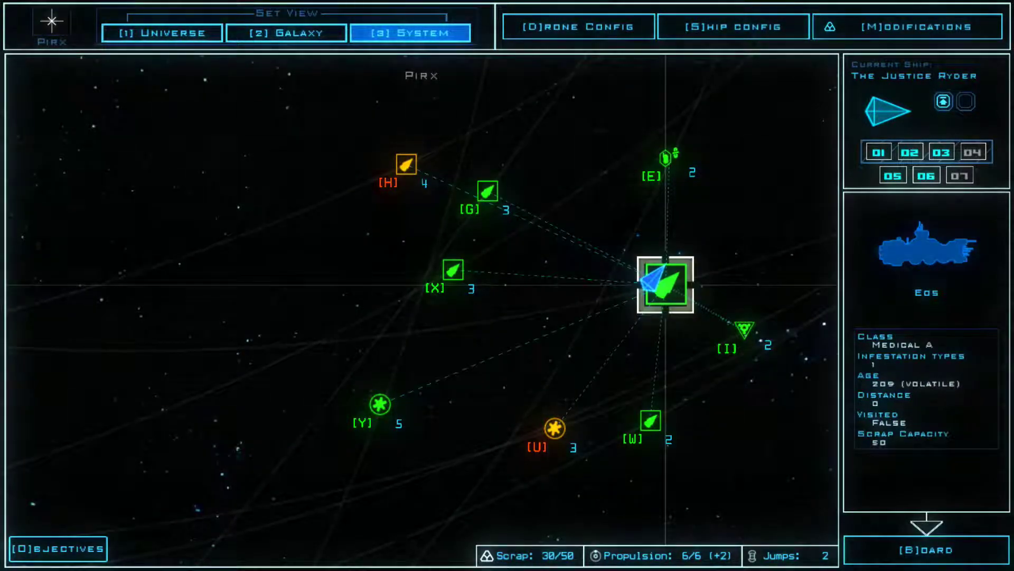
- Check the Roddenberry space station, then return to Eos and begin boarding it
key(w)
key(u)
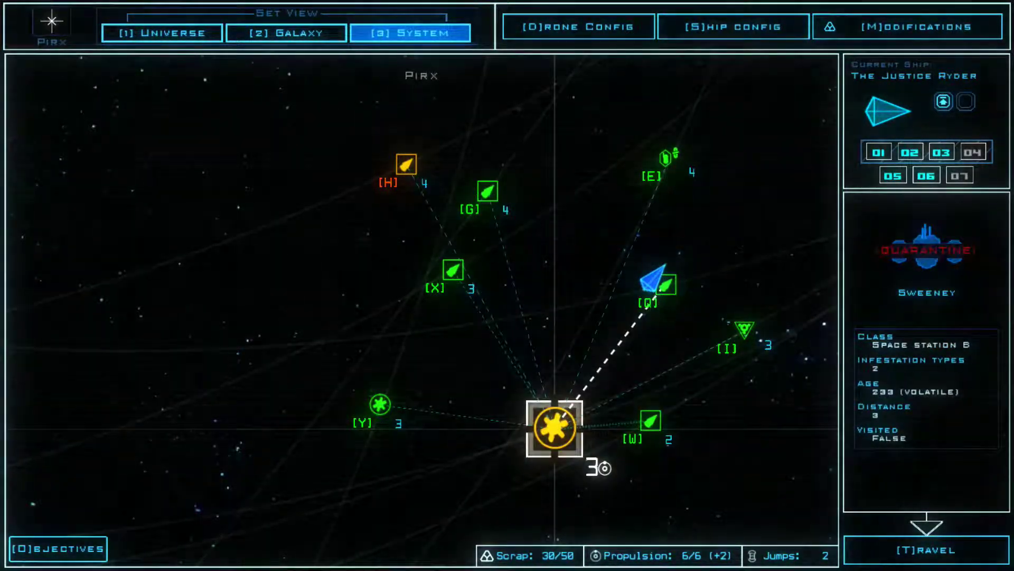
key(y)
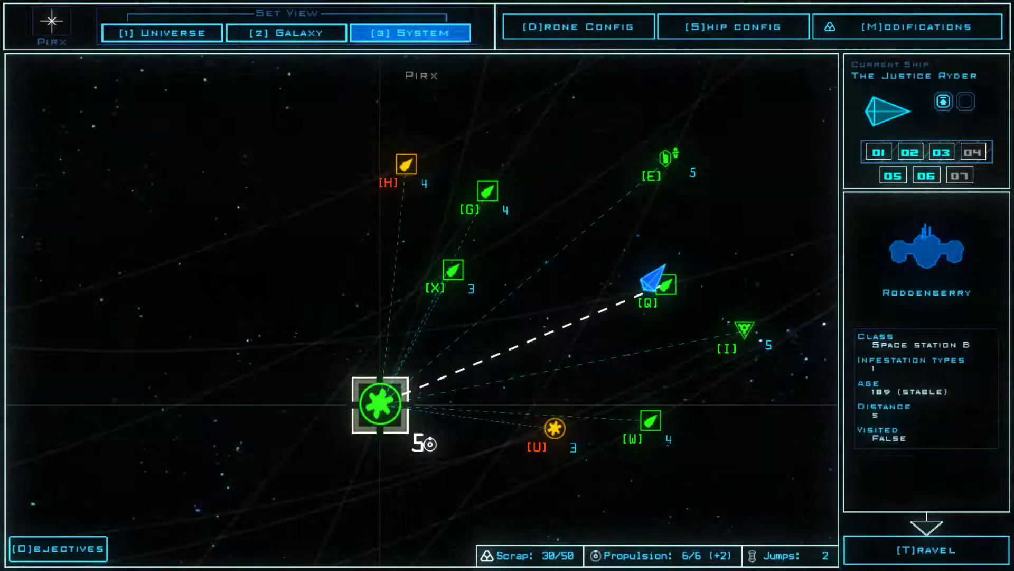
key(x)
key(g)
key(e)
key(q)
key(b)
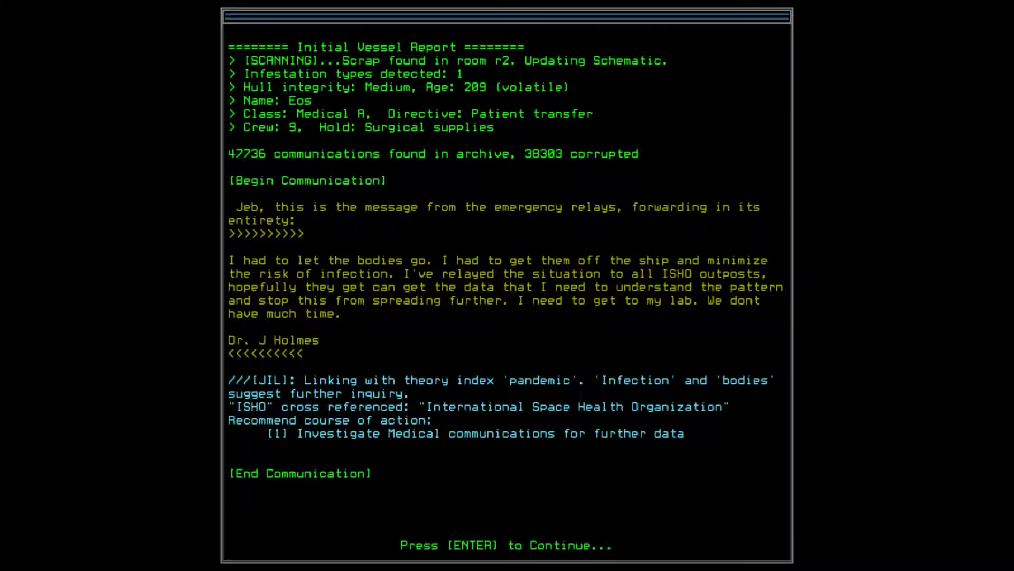
- Continue past the Eos initial vessel report to start the mission
key(Return)
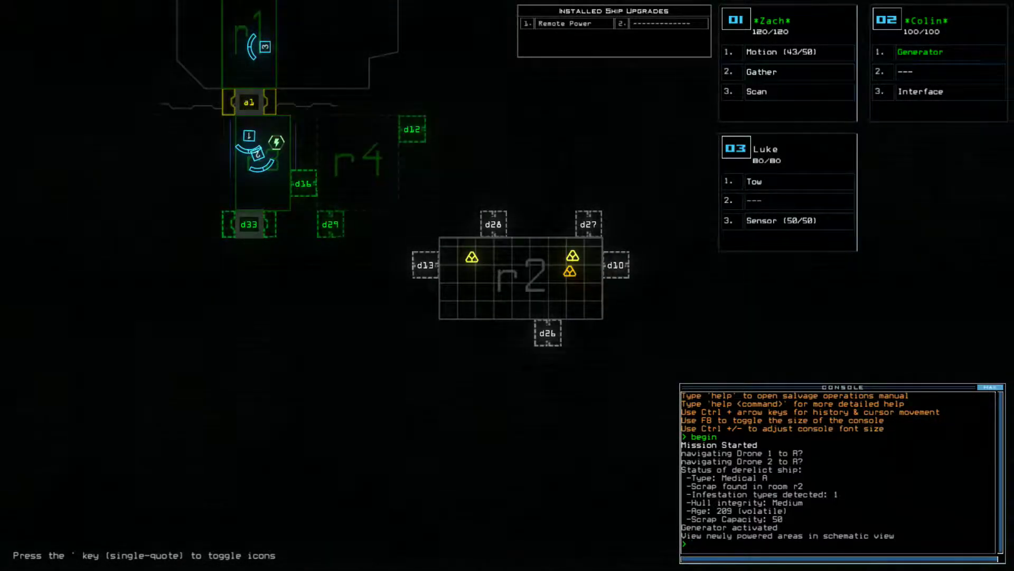
- From drone 1's camera, run 'info' on room r5 and 'dock a2', then return to the schematic
key(Tab)
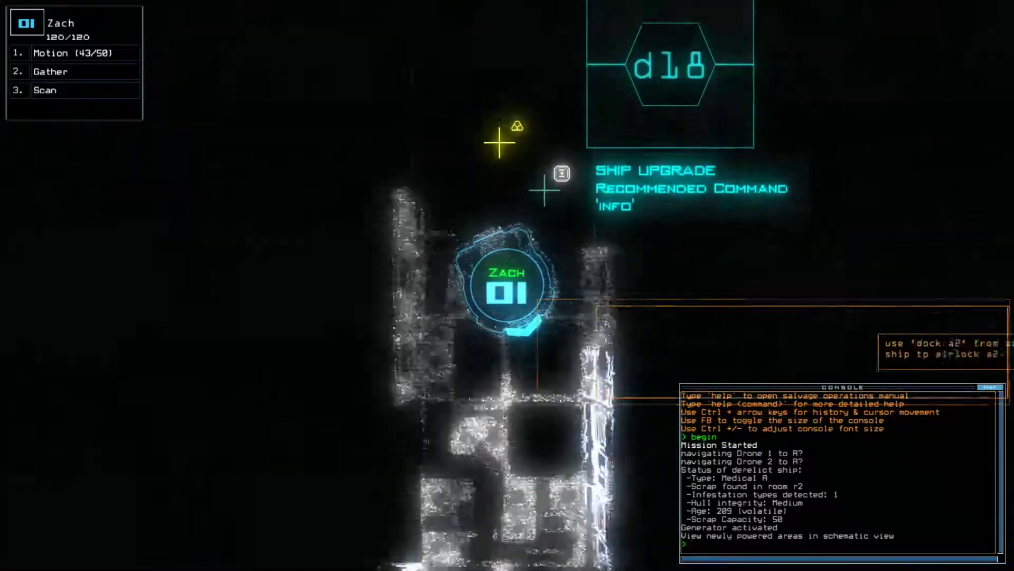
key(Return)
text(dock a2)
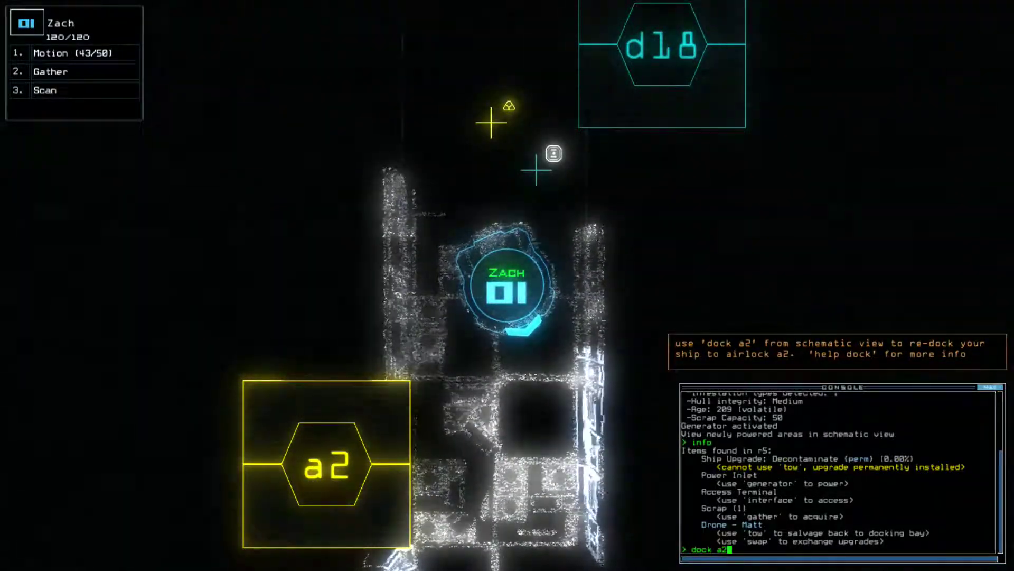
key(Return)
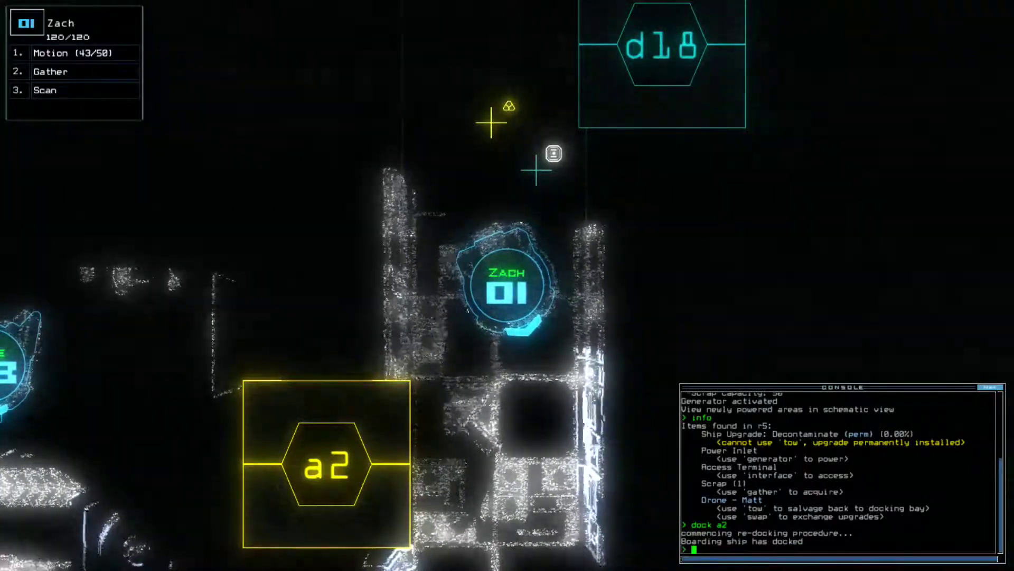
key(Down)
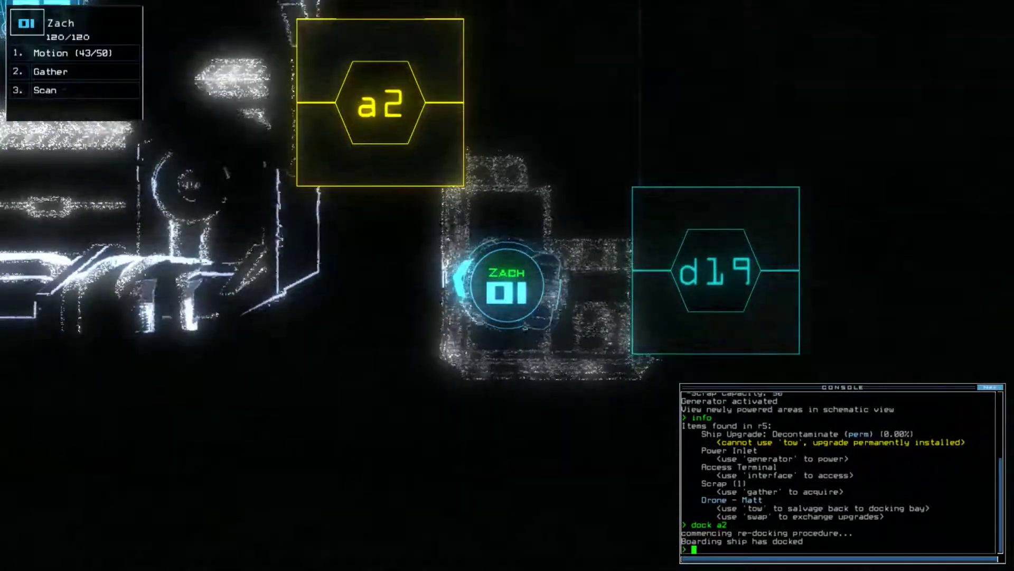
key(Tab)
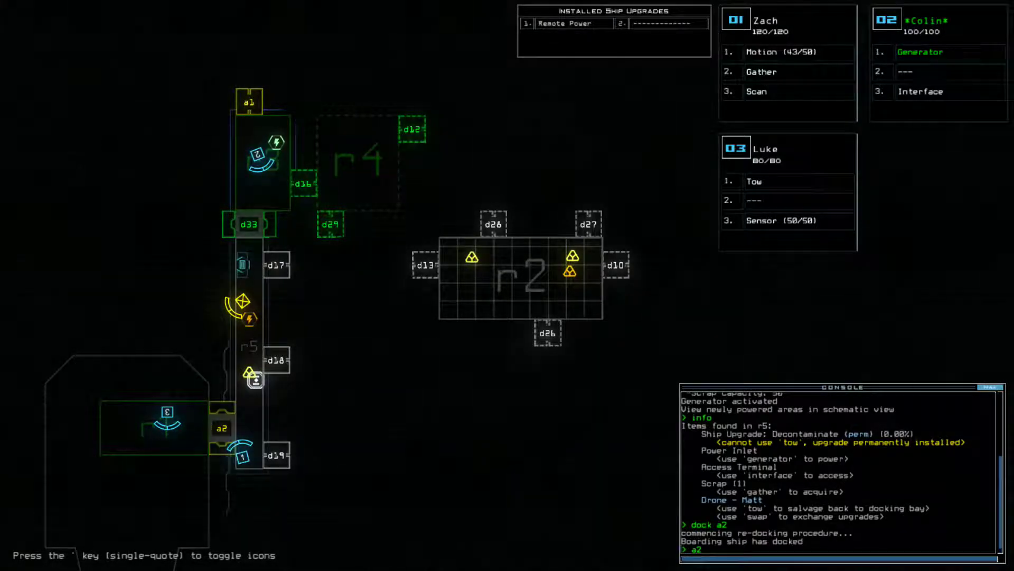
- Send the order to head to a2, then drive Luke north to drone Matt and start towing it
key(Return)
key(3)
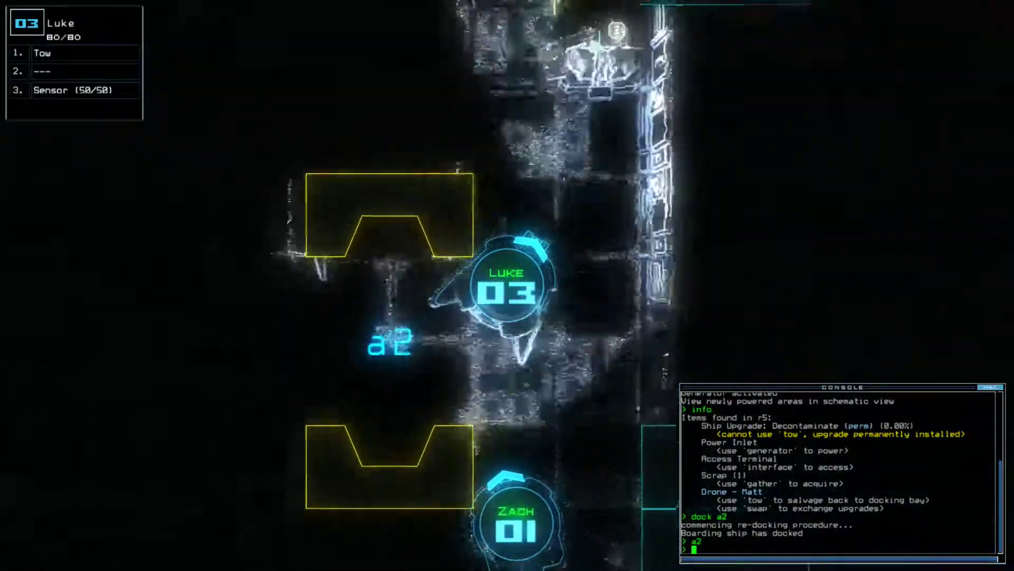
key(Up)
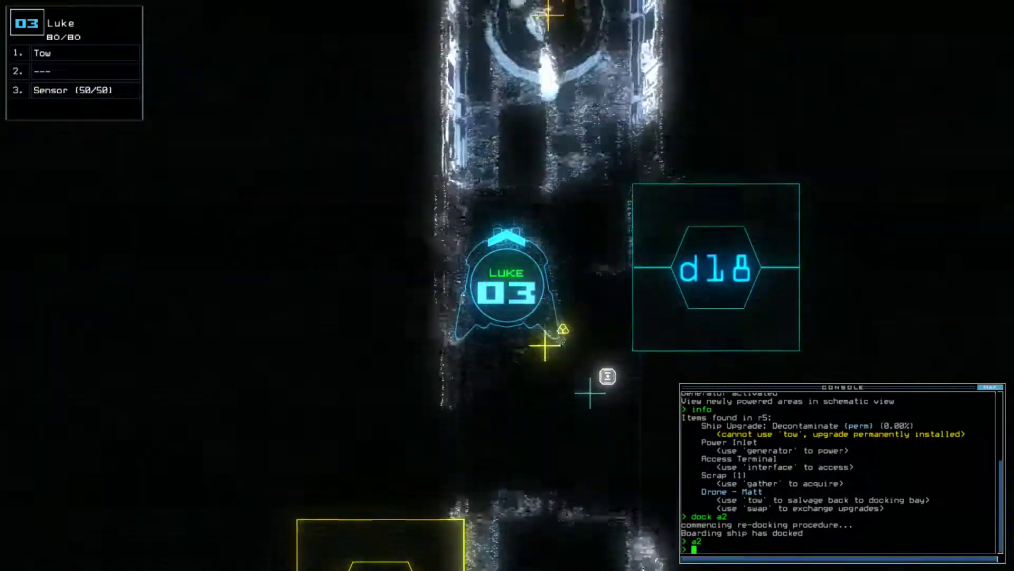
key(Up)
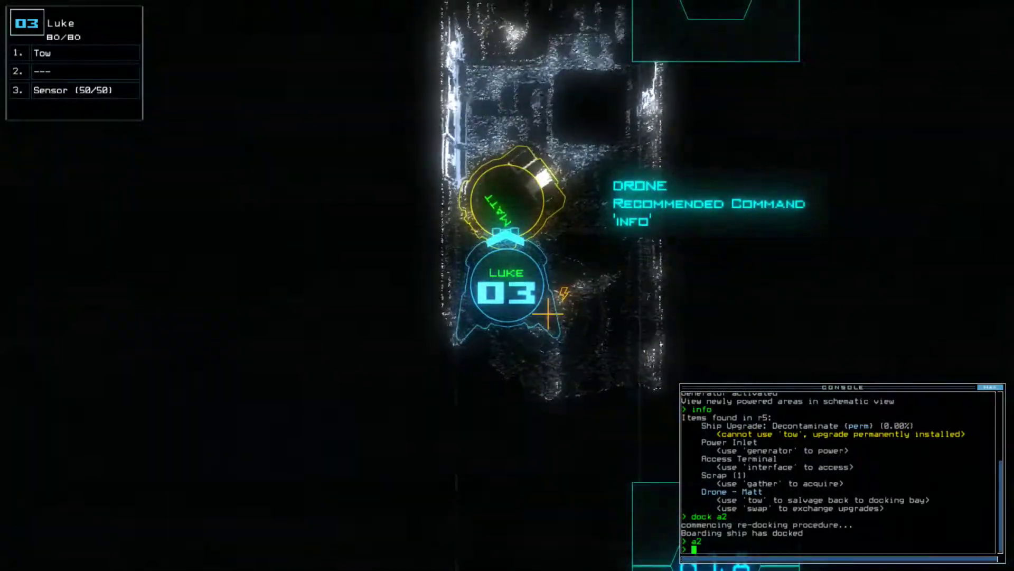
key(Return)
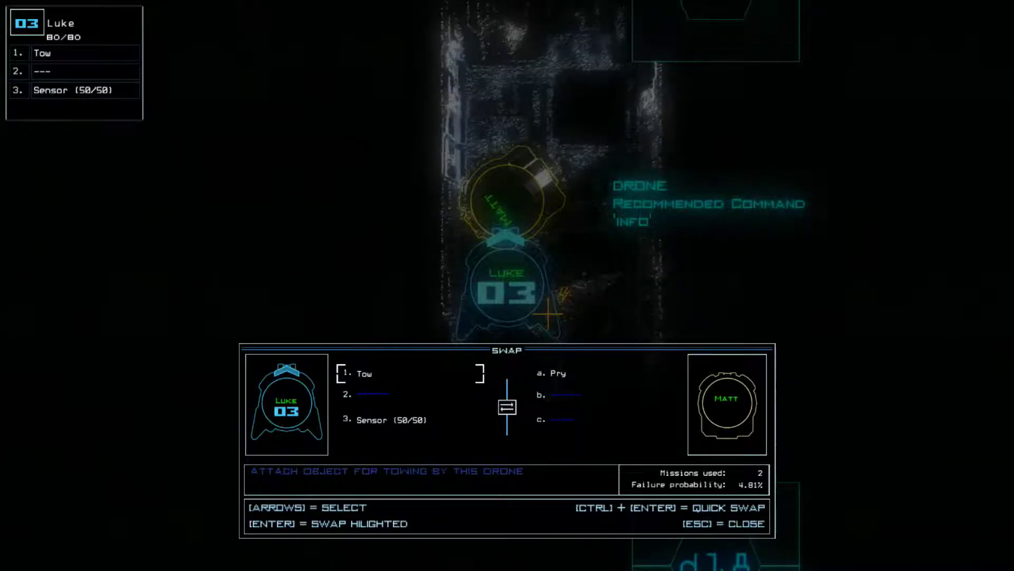
key(Escape)
text(tow)
key(Return)
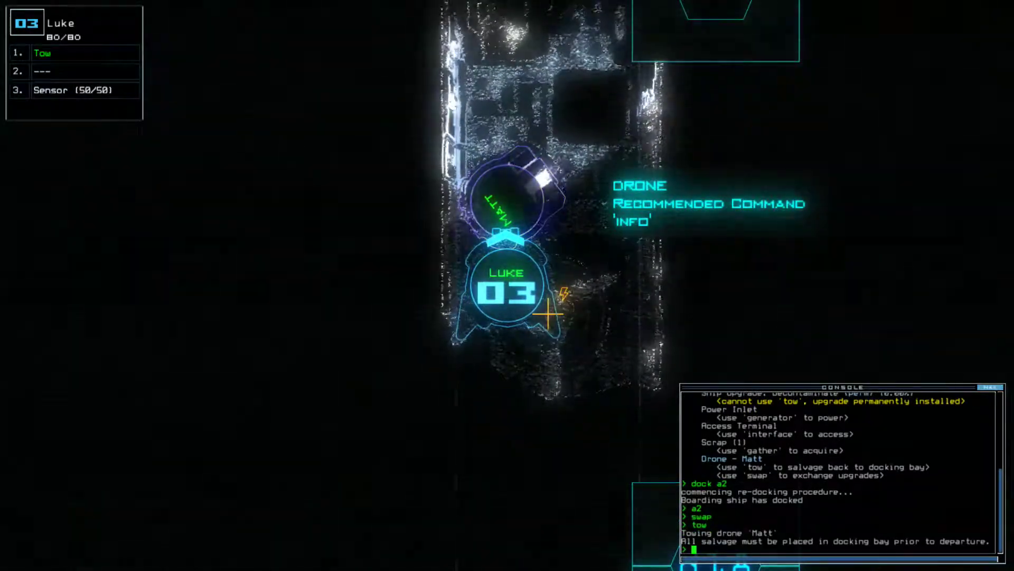
- Tow Matt down and west to airlock a2 and release it there
key(Down)
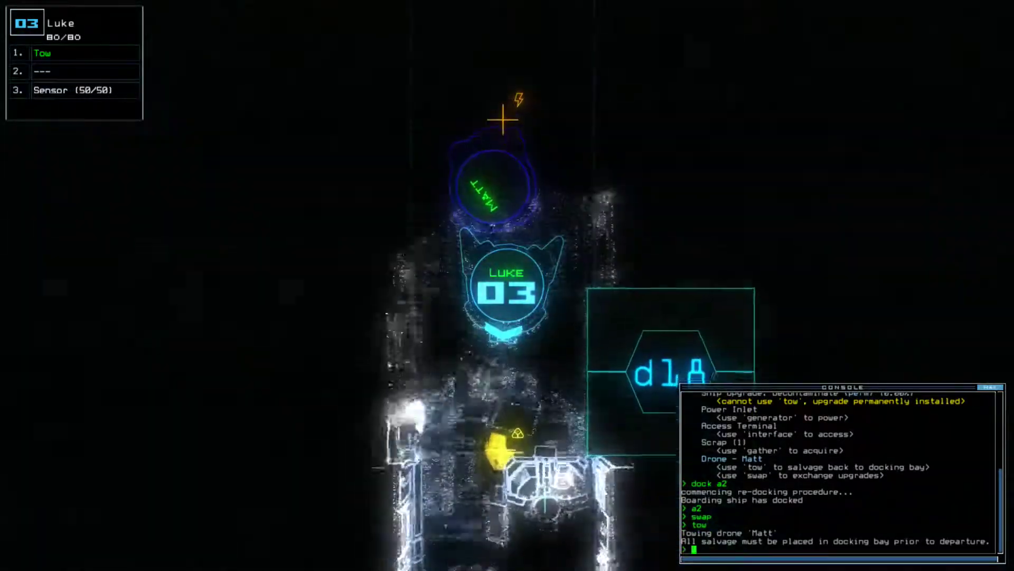
key(Down)
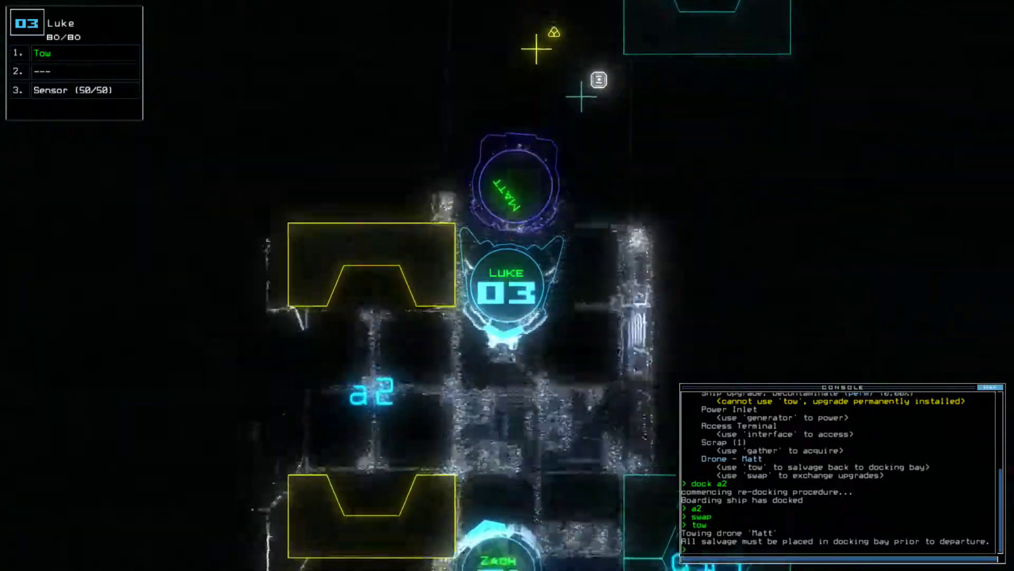
key(Left)
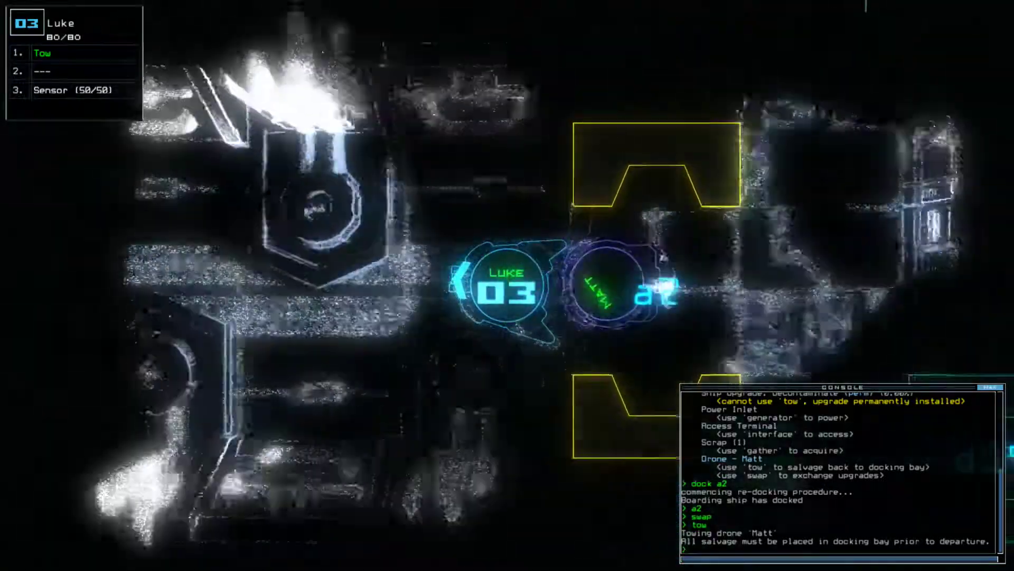
key(Left)
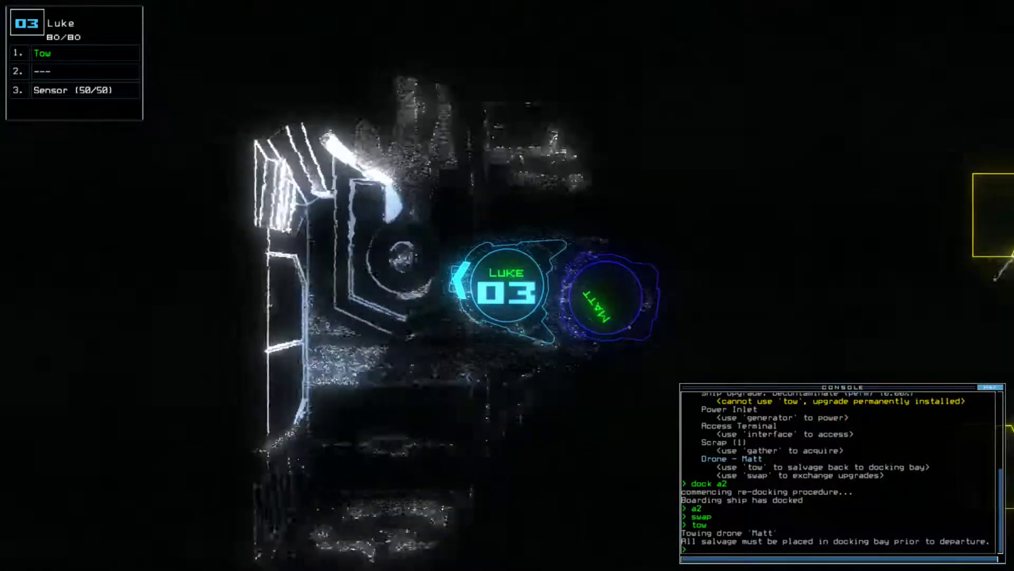
key(Down)
text(tow)
key(Return)
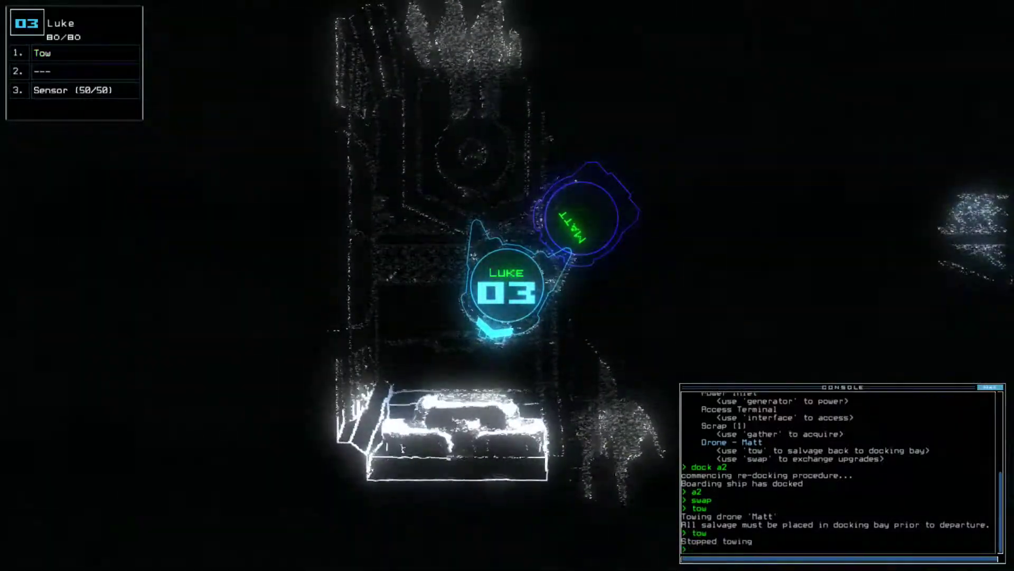
- Drive Luke through room a2 and north past the access terminal and door d33
key(Right)
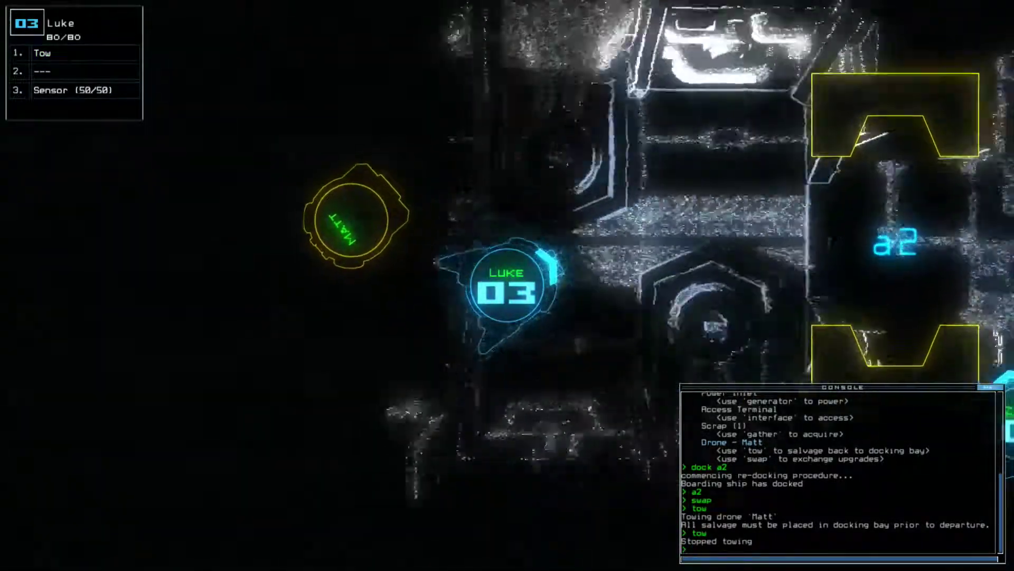
key(Right)
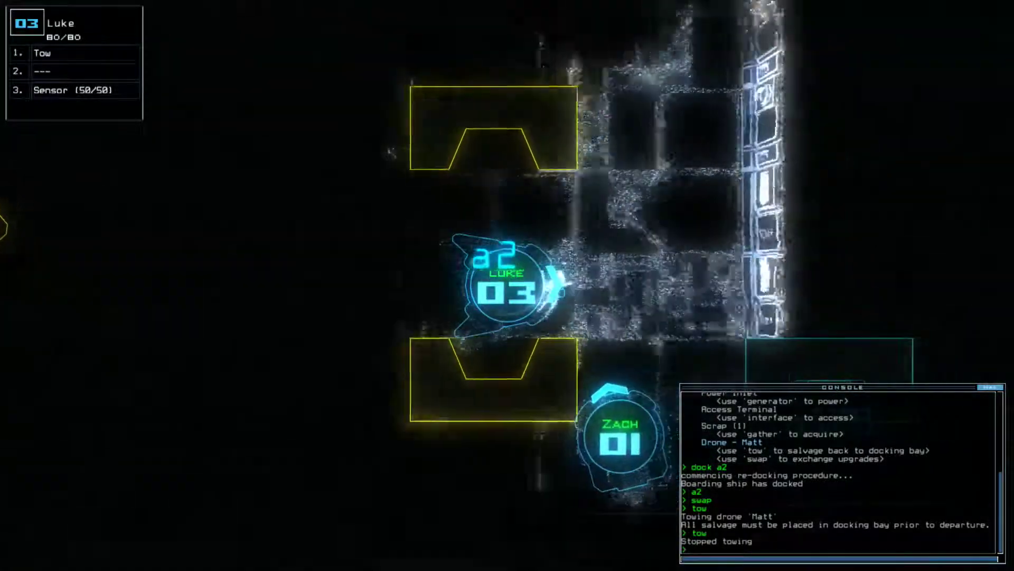
key(Up)
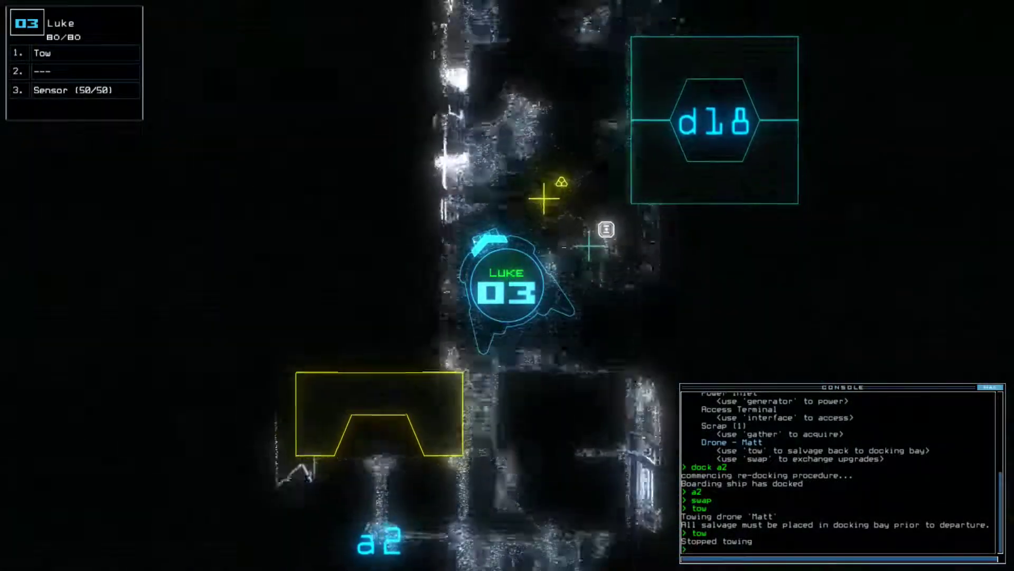
key(Up)
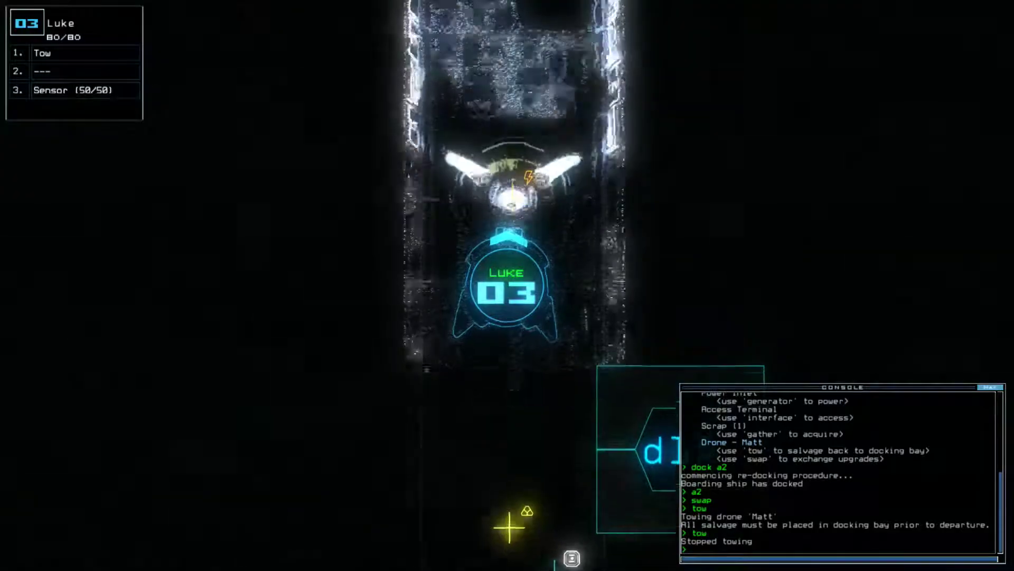
key(Up)
key(Right)
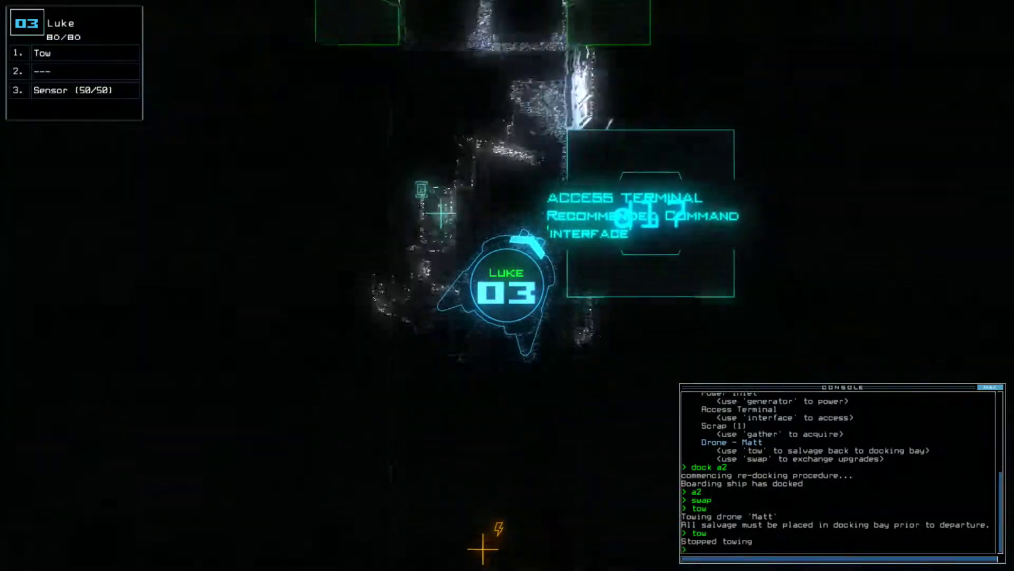
key(Up)
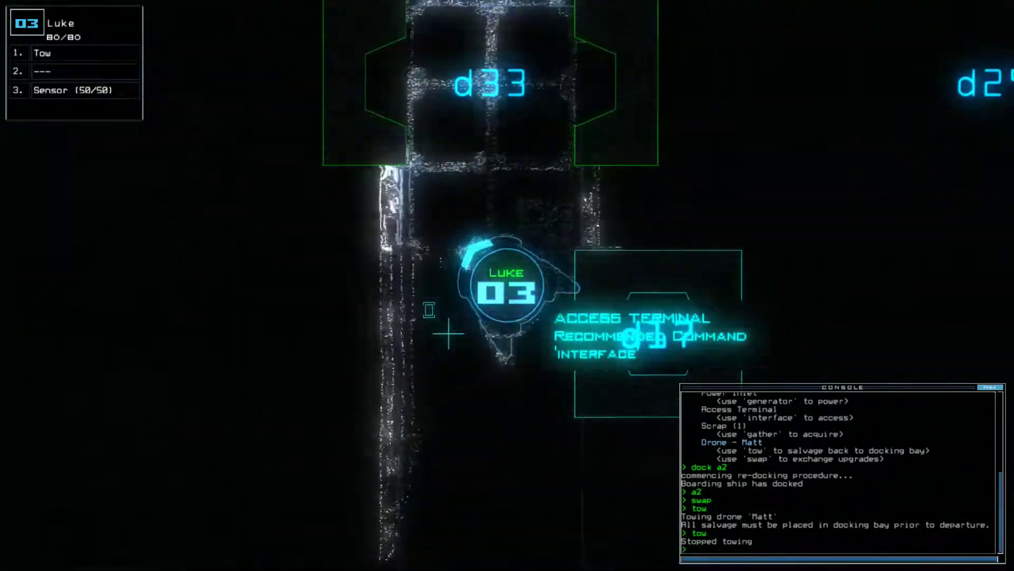
key(Up)
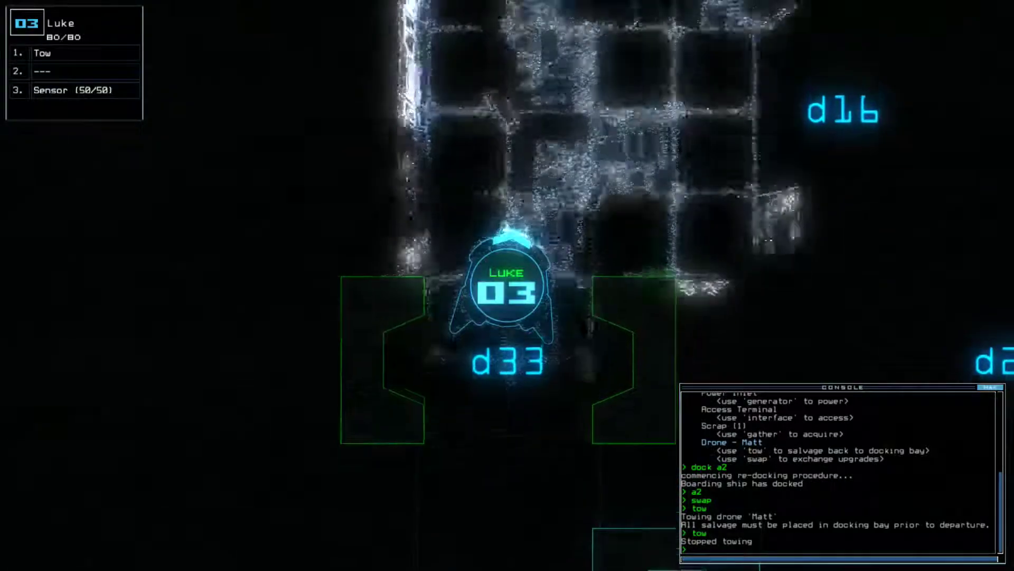
- Drive Colin south from the generator through door d33 and view the full Eos map
key(1)
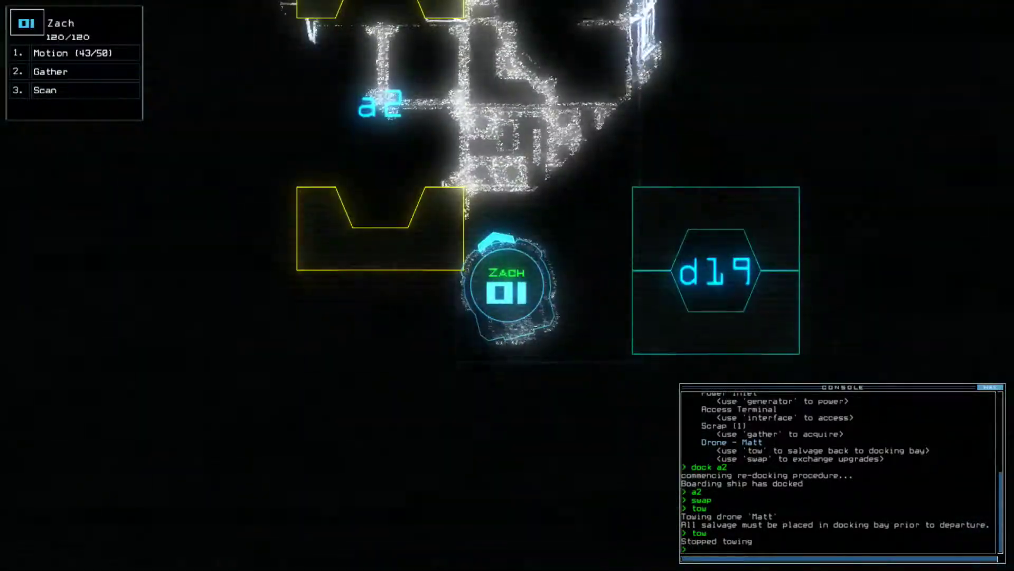
key(2)
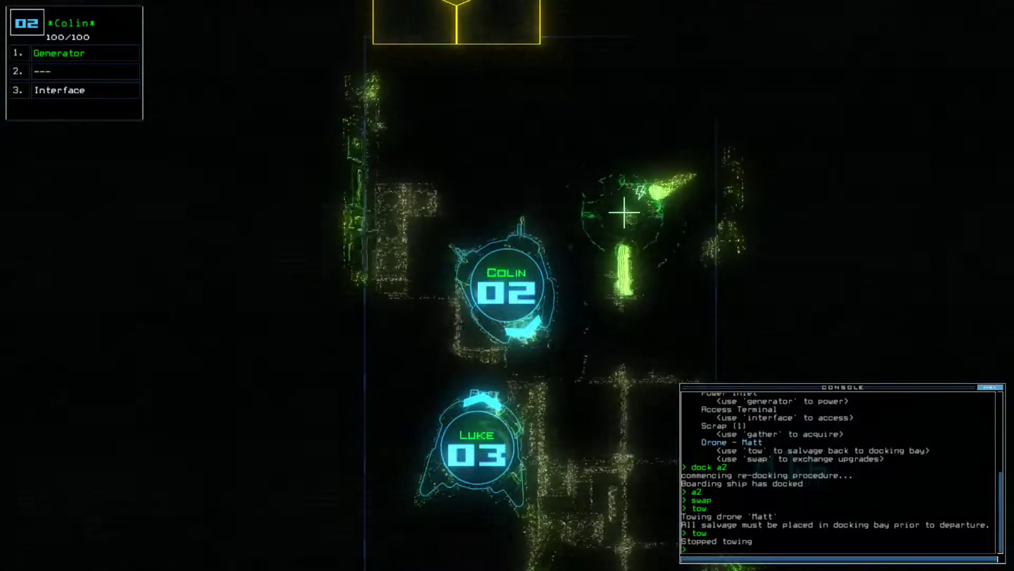
key(Down)
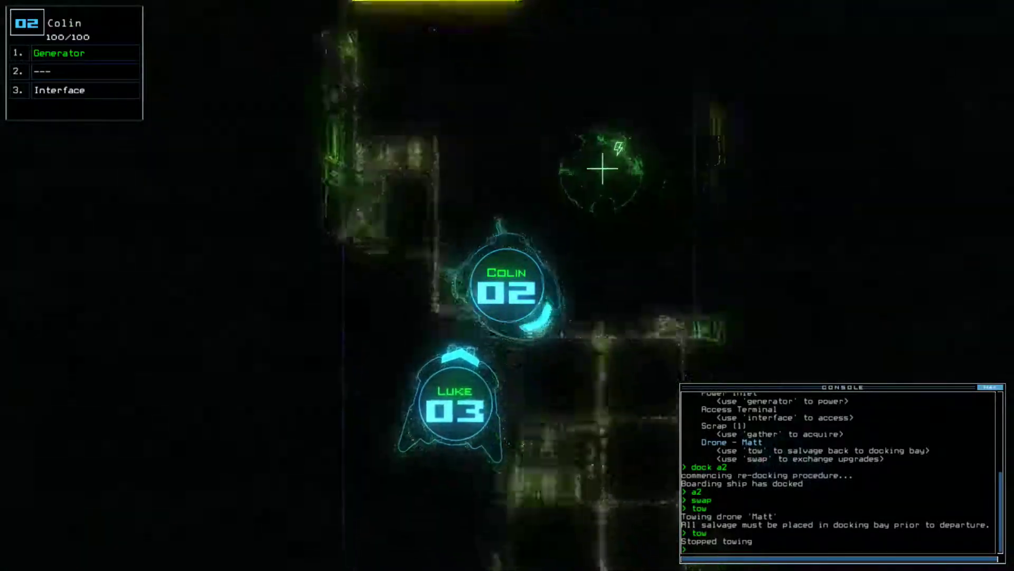
key(Down)
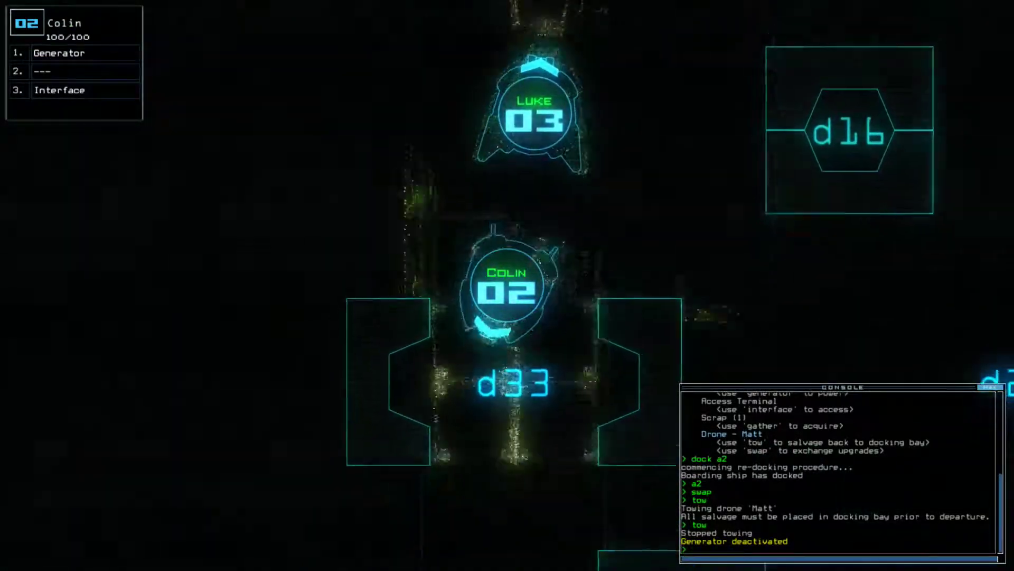
key(Tab)
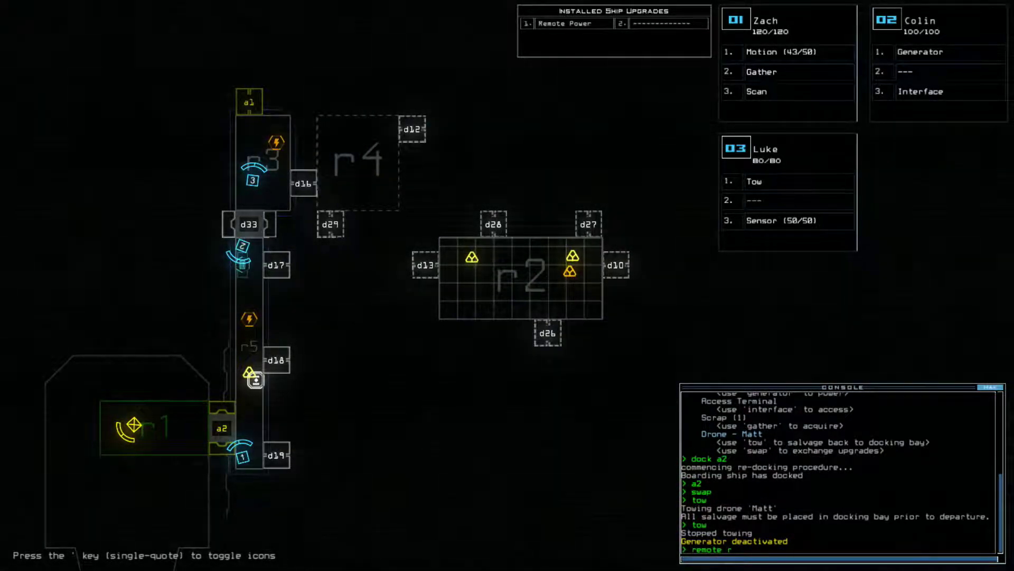
text(5)
- Run 'remote r5', 'interface', 'survey', 'motion' and 'd18' to reveal 13 rooms and open d18
key(Return)
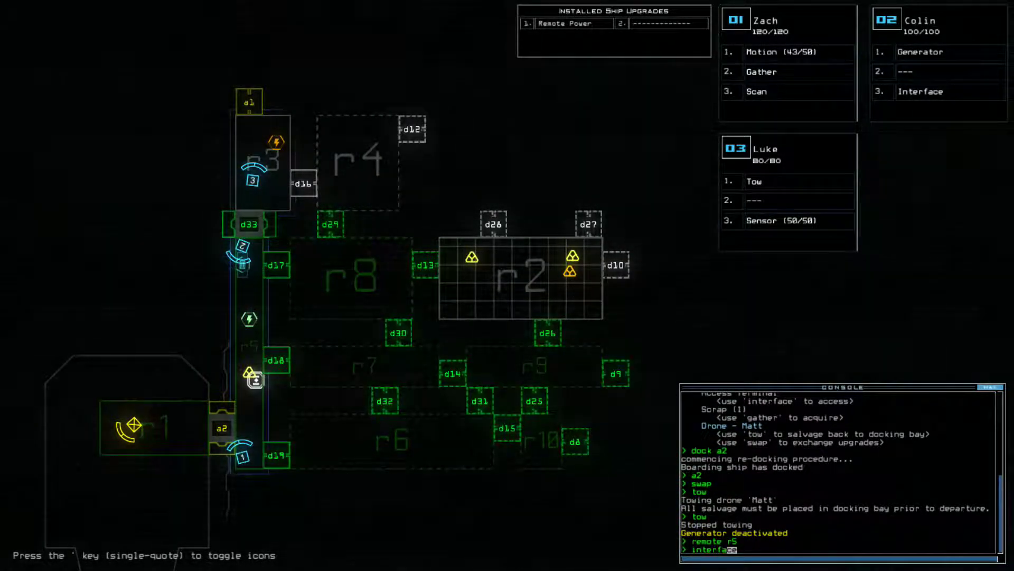
text(ce)
key(Return)
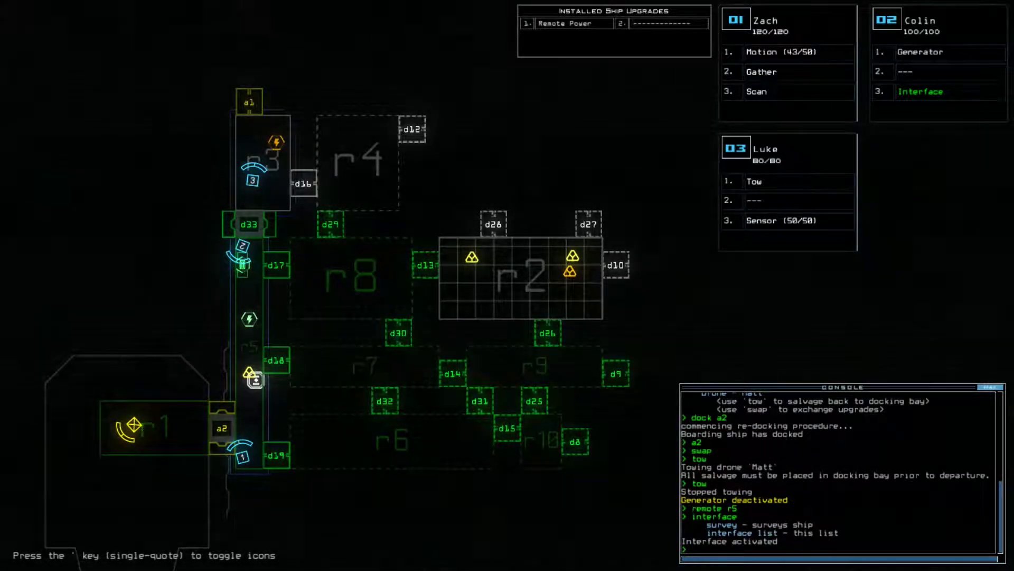
text(ey)
key(Return)
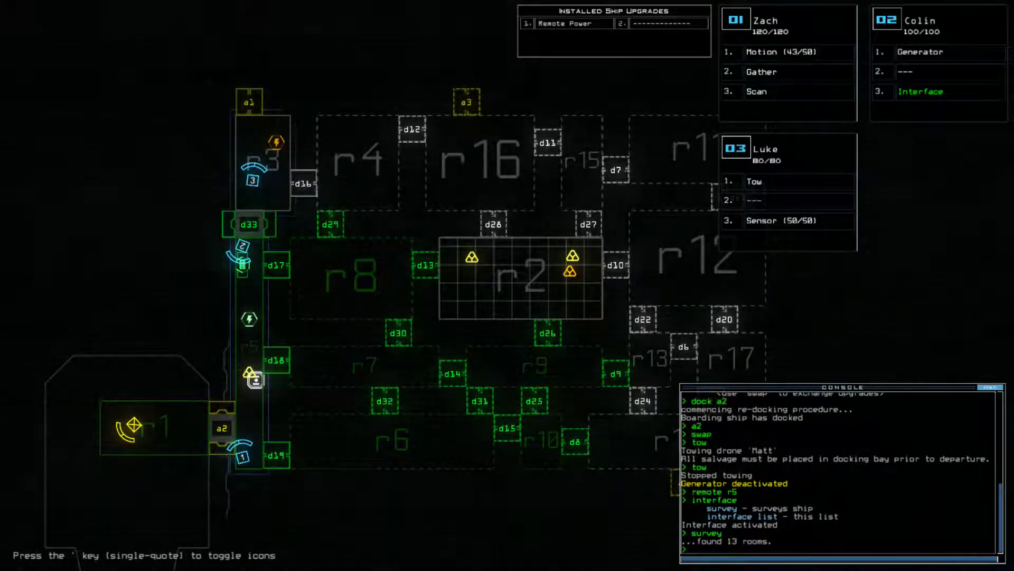
key(Return)
text(d18)
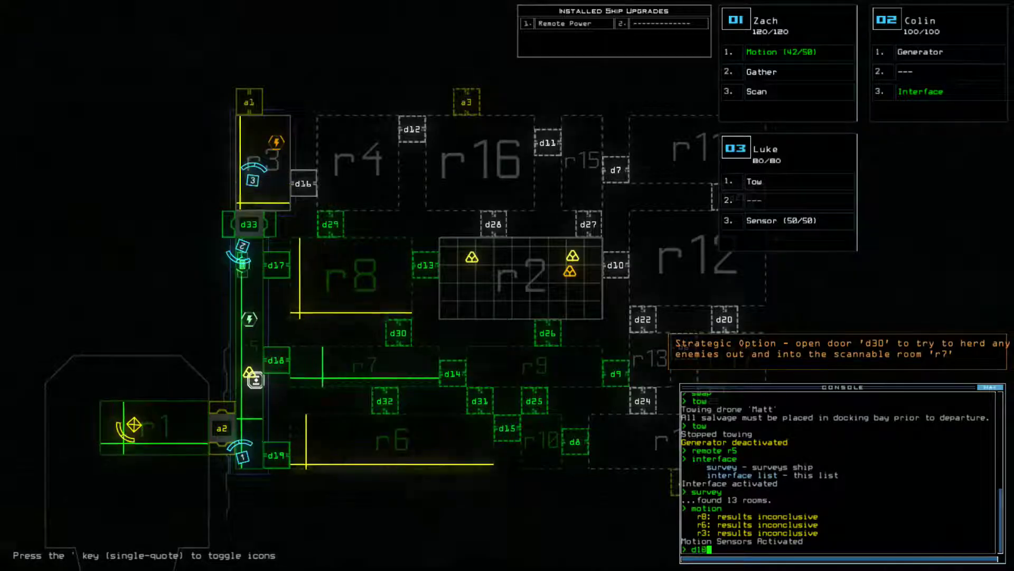
key(Return)
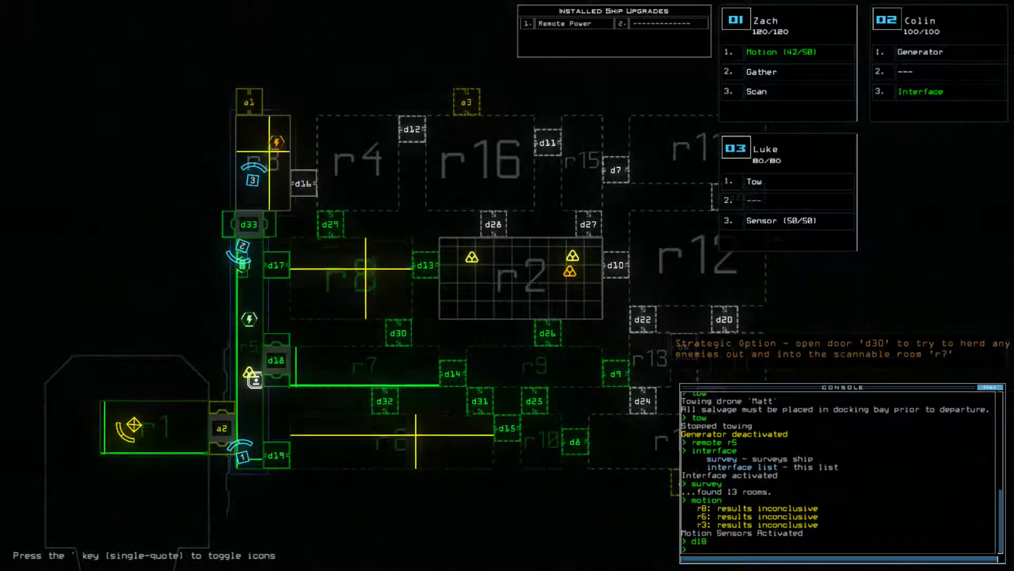
- Drive Colin past d17, down the corridor, through d18 toward d30, then turn back left
key(2)
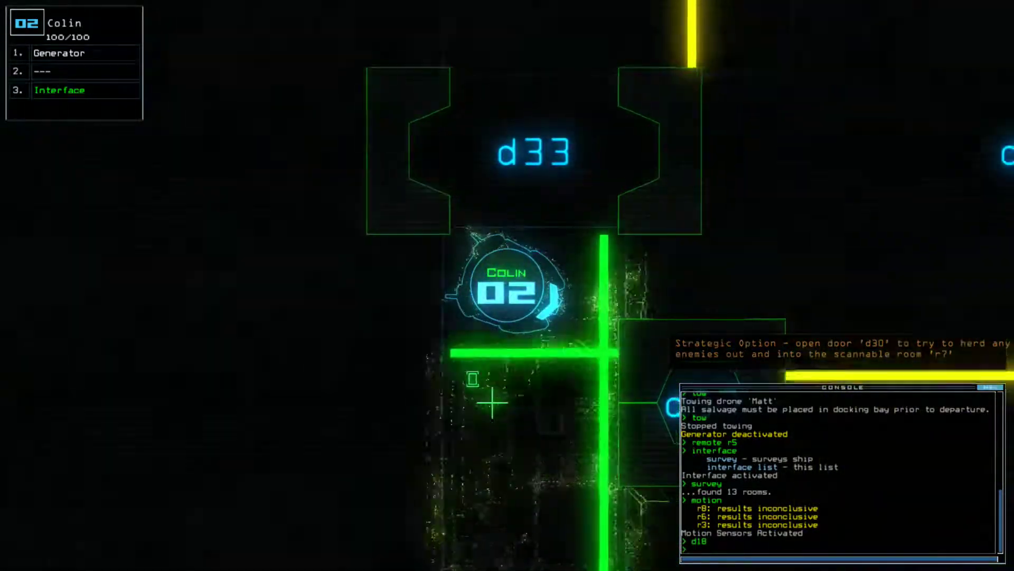
key(Right)
key(Down)
key(Down)
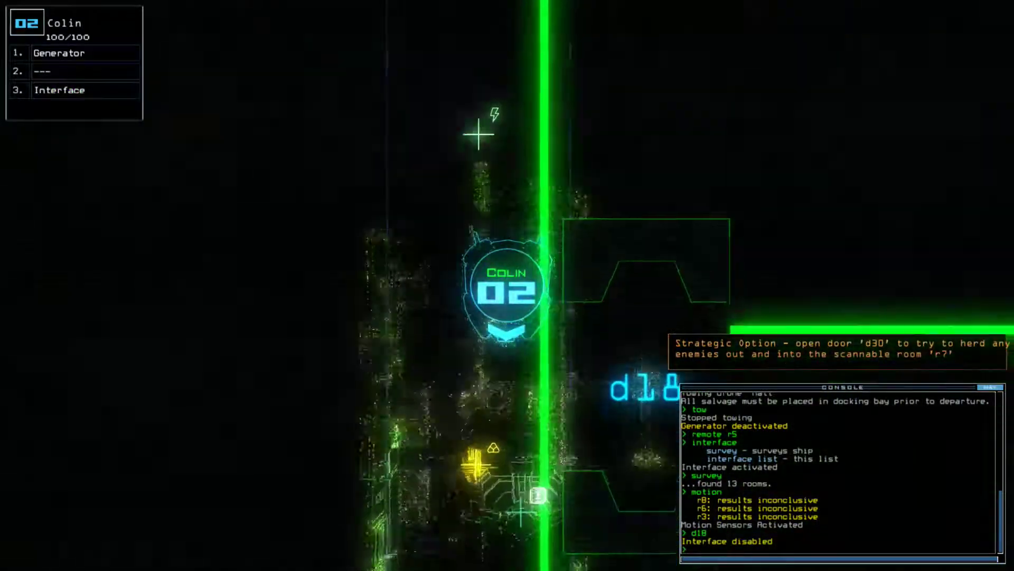
key(Right)
key(Right)
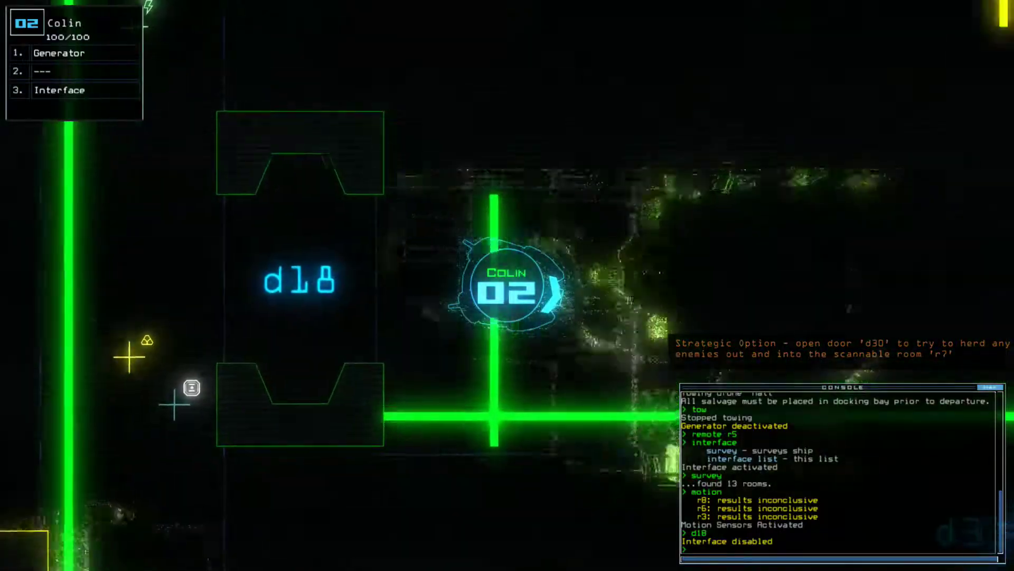
key(Right)
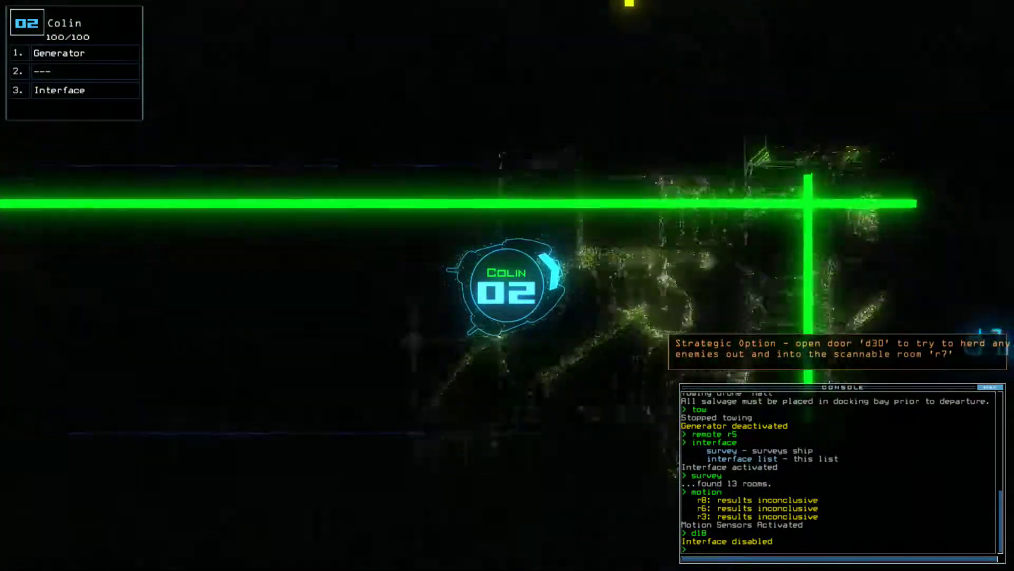
key(Left)
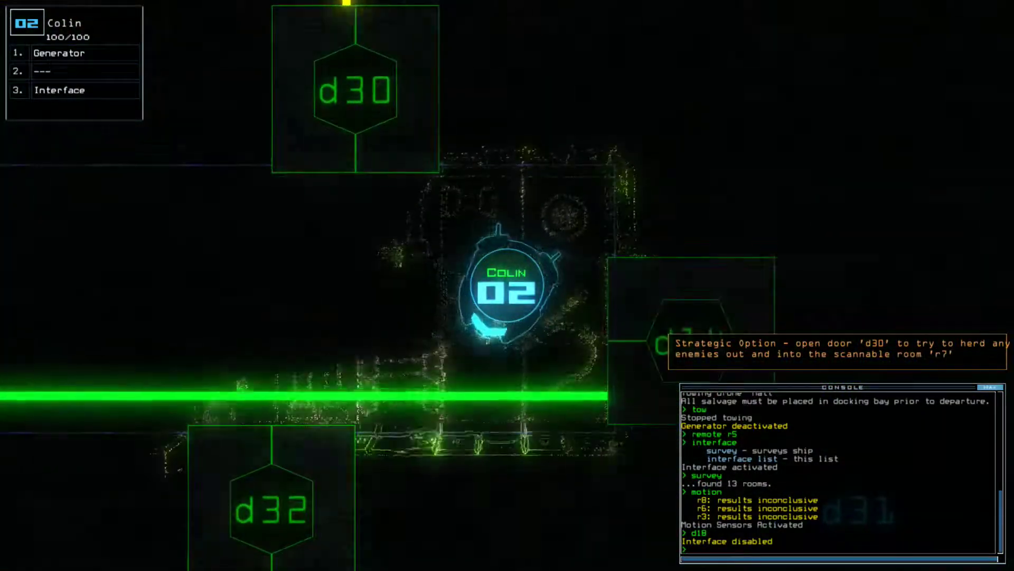
- Move Colin back toward d18 and drive Luke down through d33 and d17 to d18
key(Left)
key(Left)
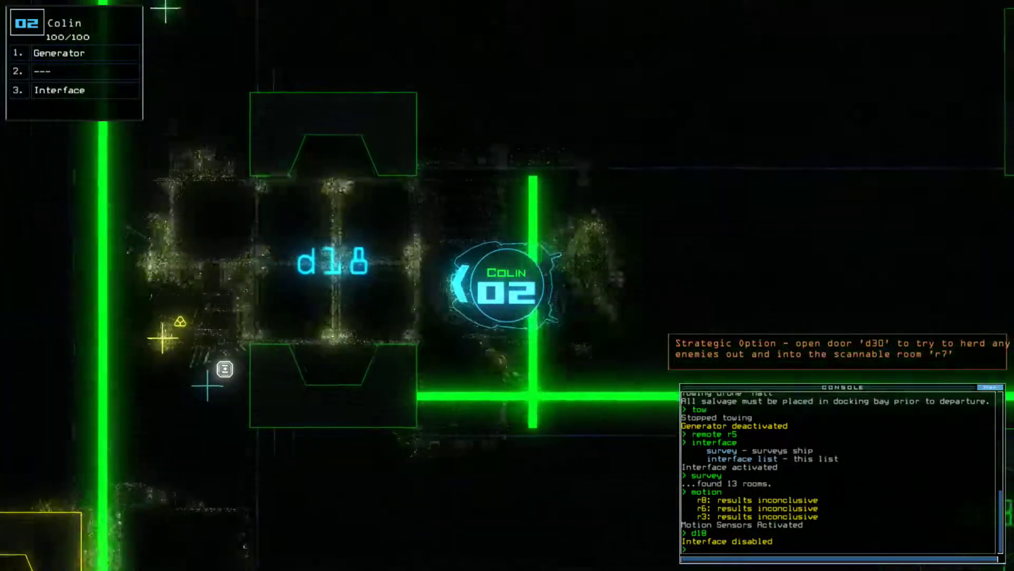
key(Tab)
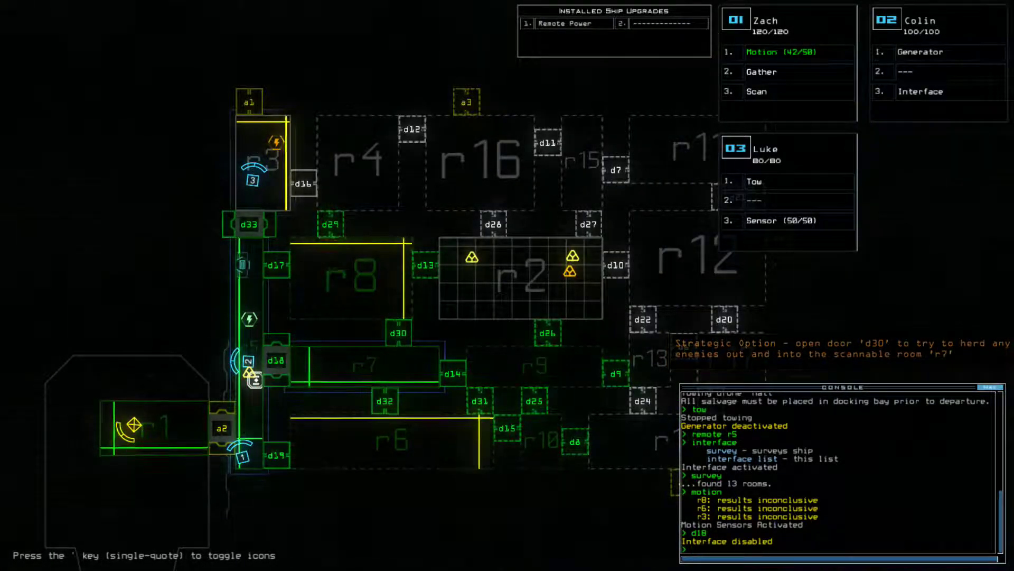
key(3)
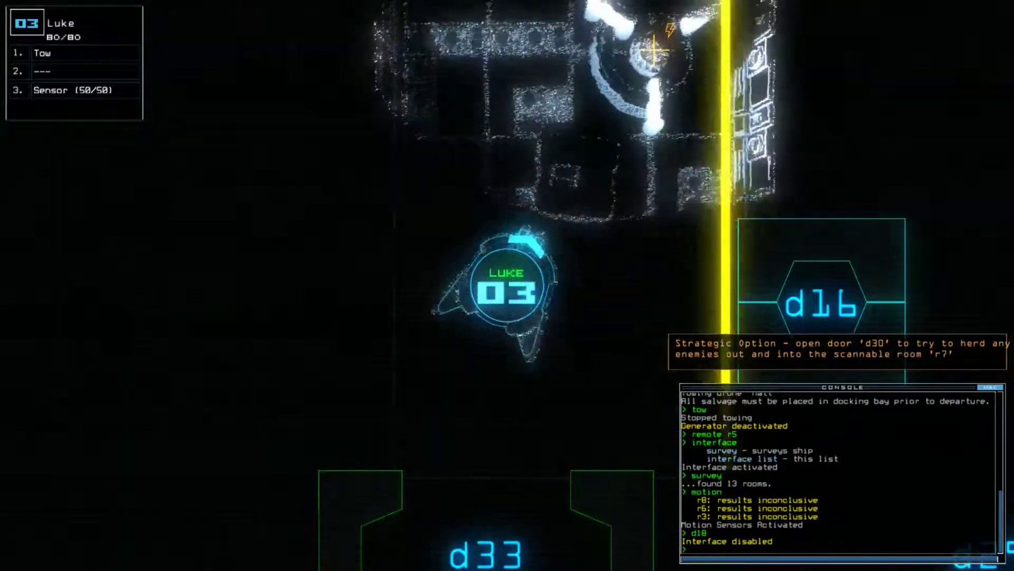
key(Down)
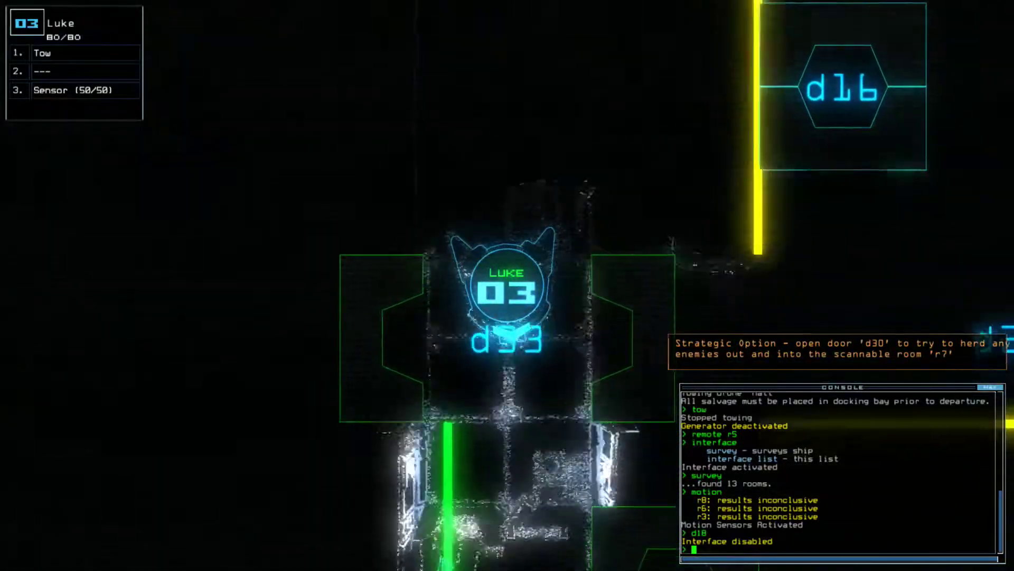
key(Down)
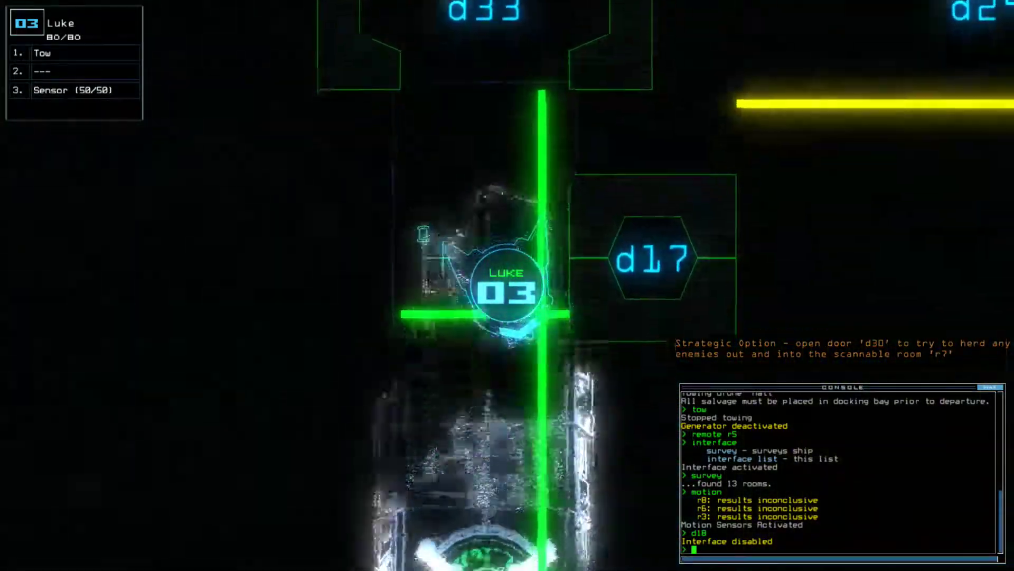
key(Down)
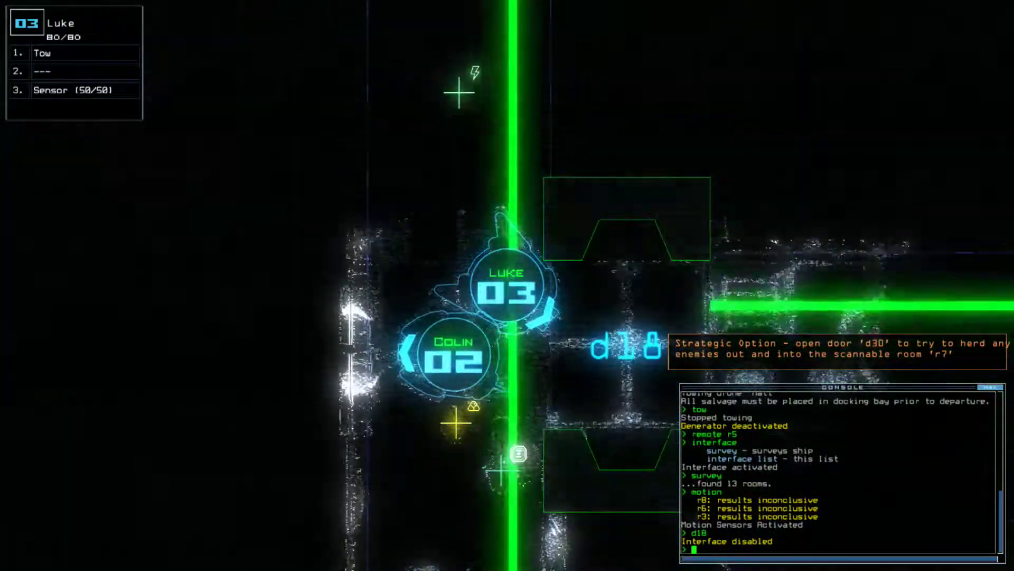
- Drive Luke through d18 into room r7, drop its sensor, and drive back out
key(2)
key(3)
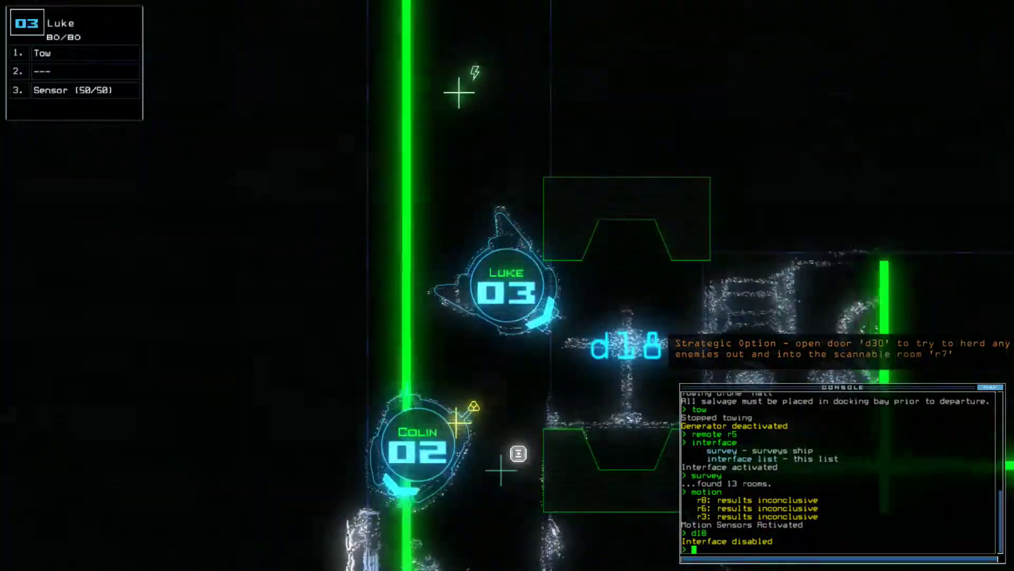
key(Right)
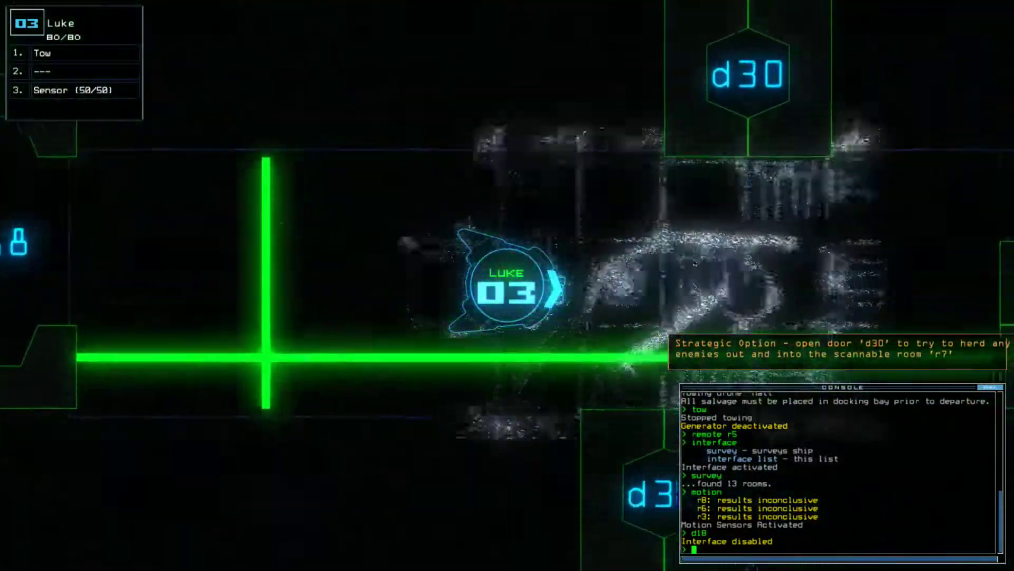
key(Tab)
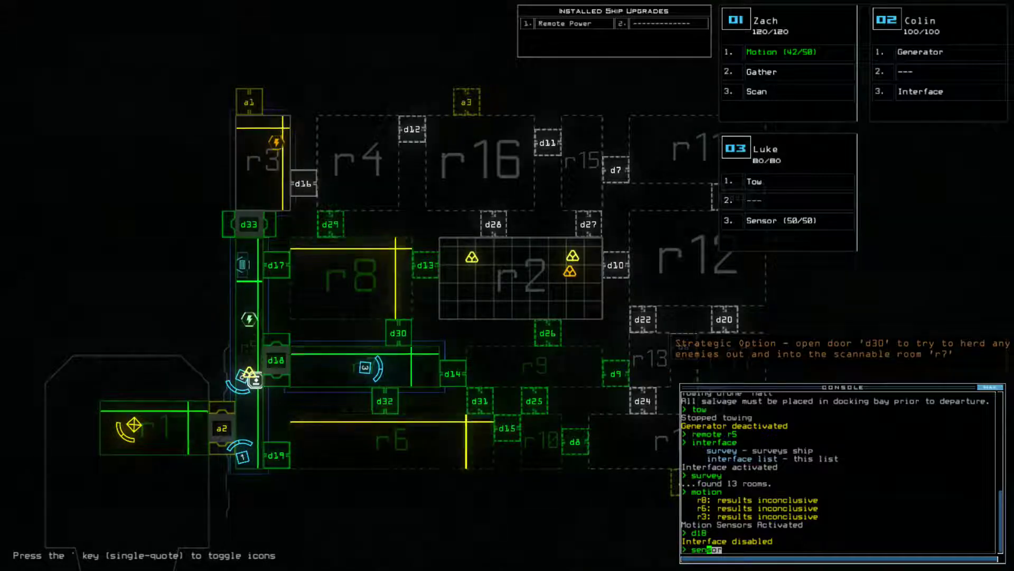
key(Return)
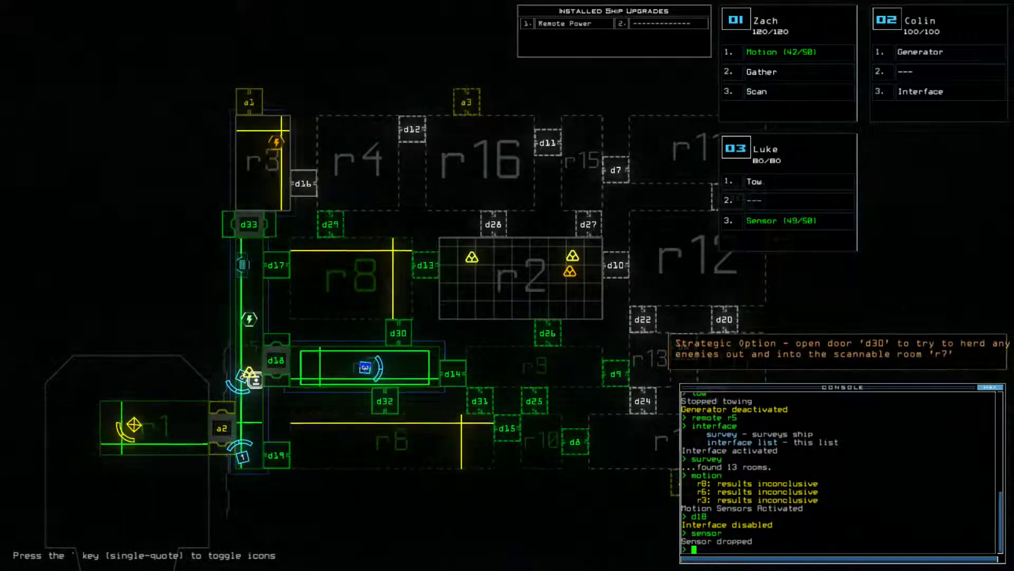
key(ctrl+3)
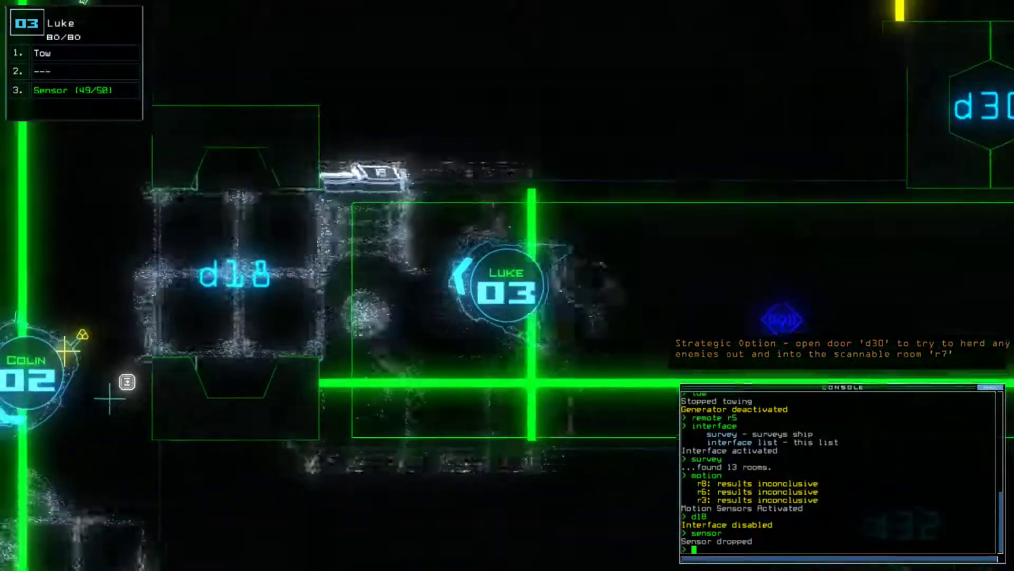
key(Left)
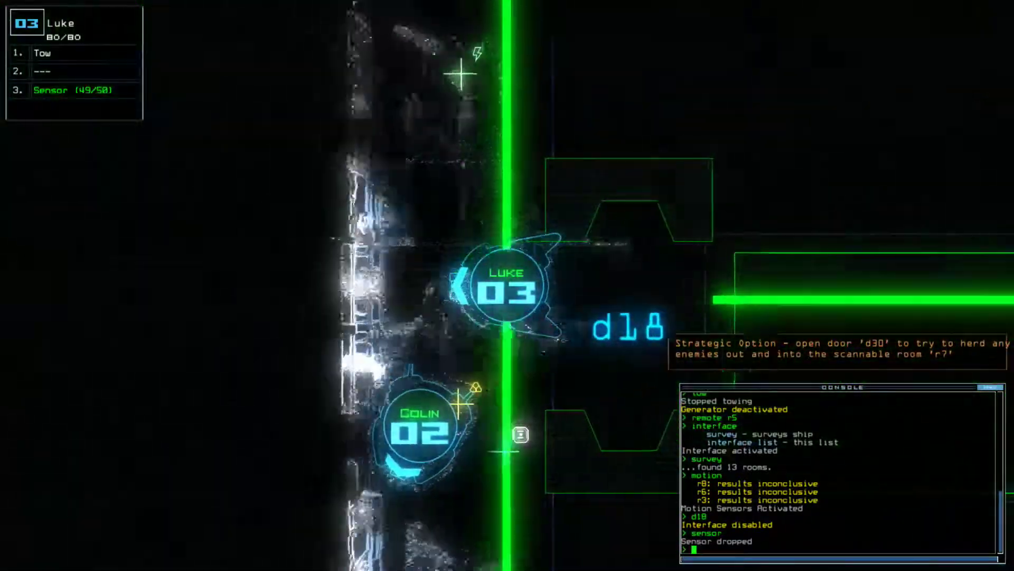
text(d18)
- Drive Zach up the corridor past Colin and reopen door d18 for it
key(Return)
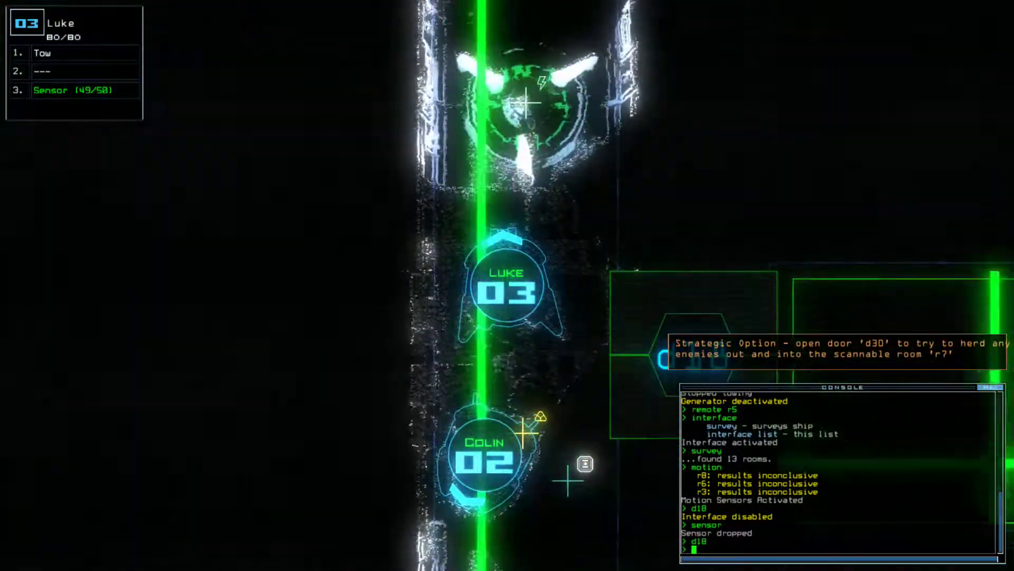
key(1)
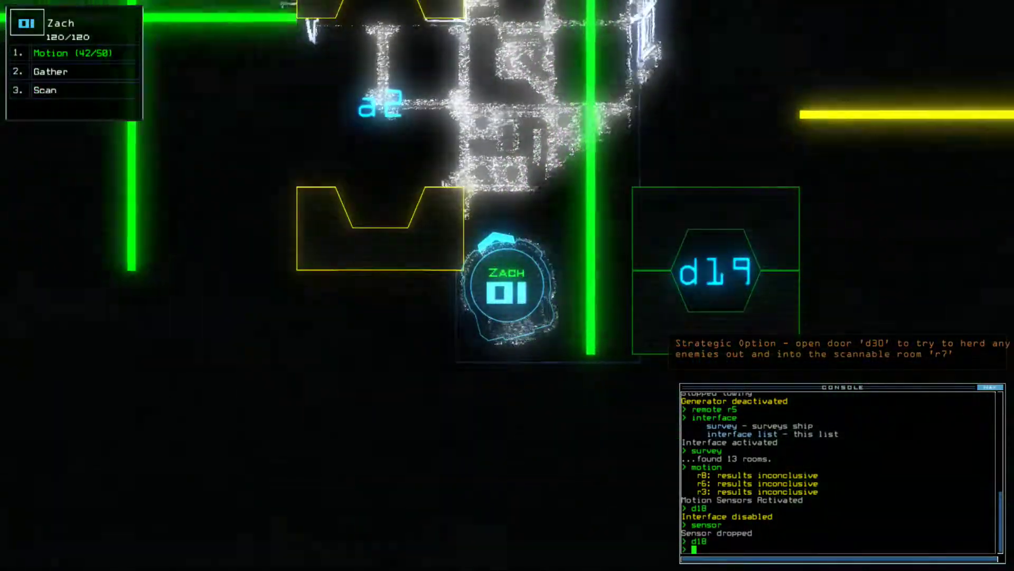
key(Up)
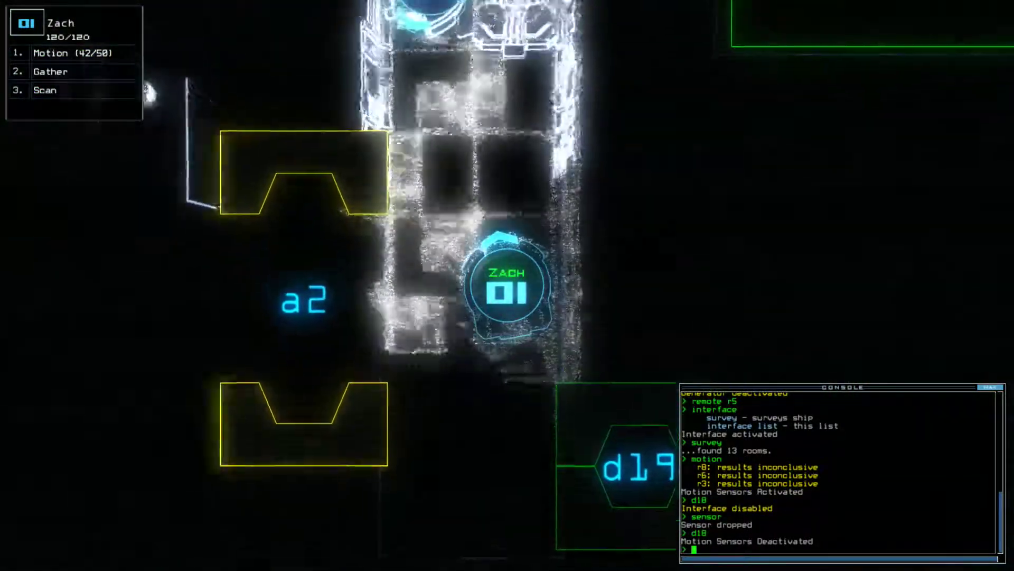
key(Up)
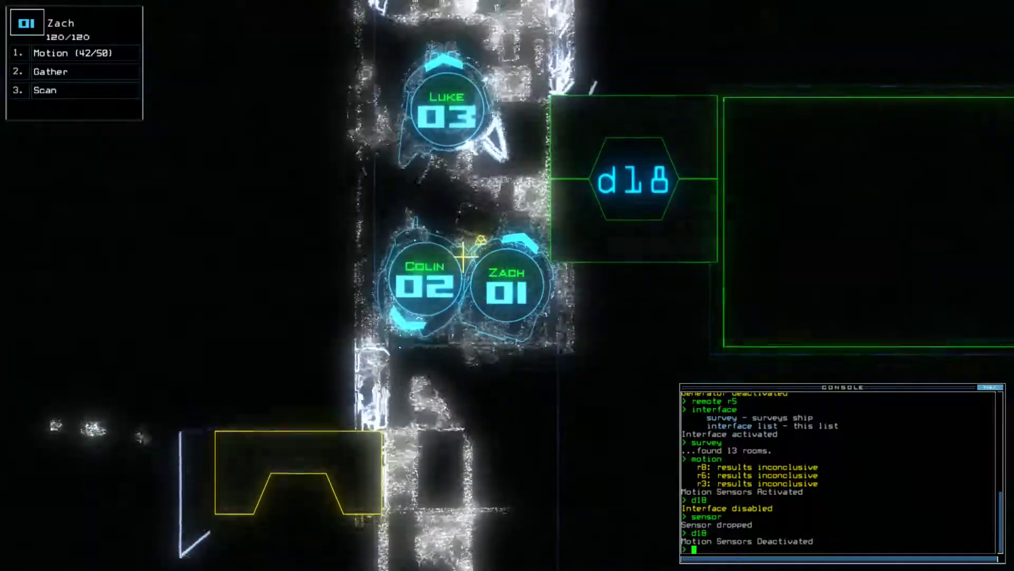
key(Up)
text(d)
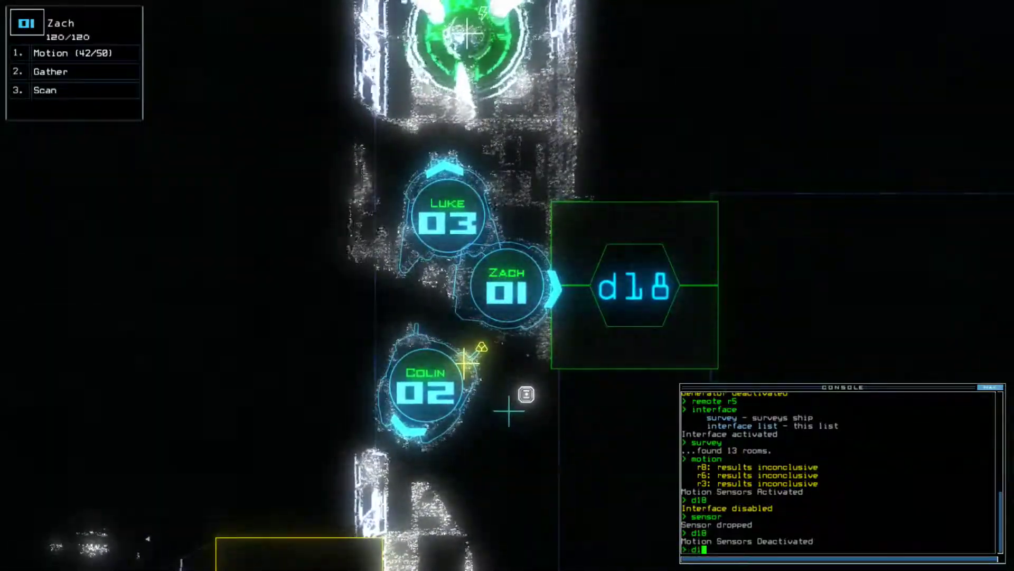
key(Return)
key(Right)
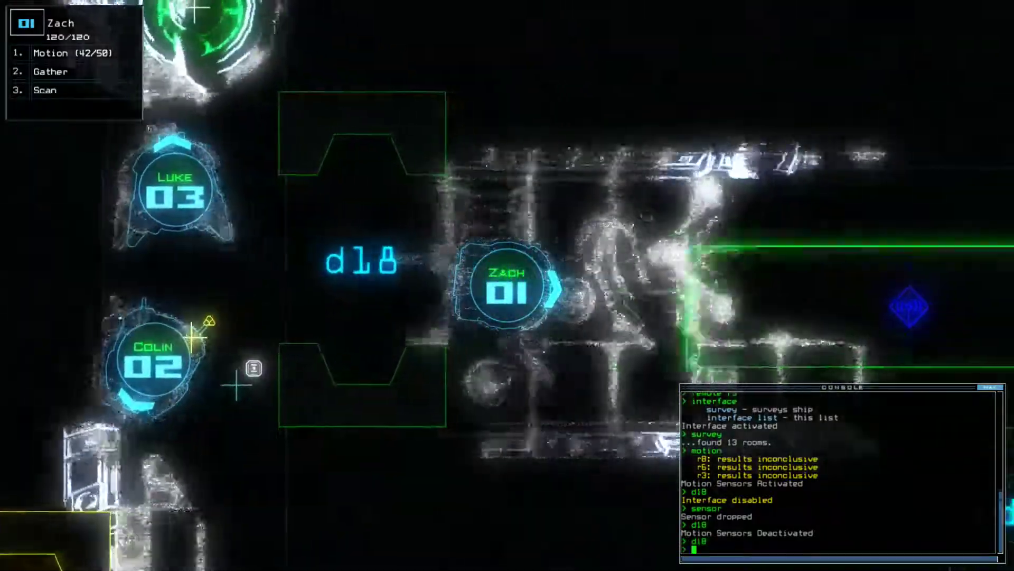
text(scan)
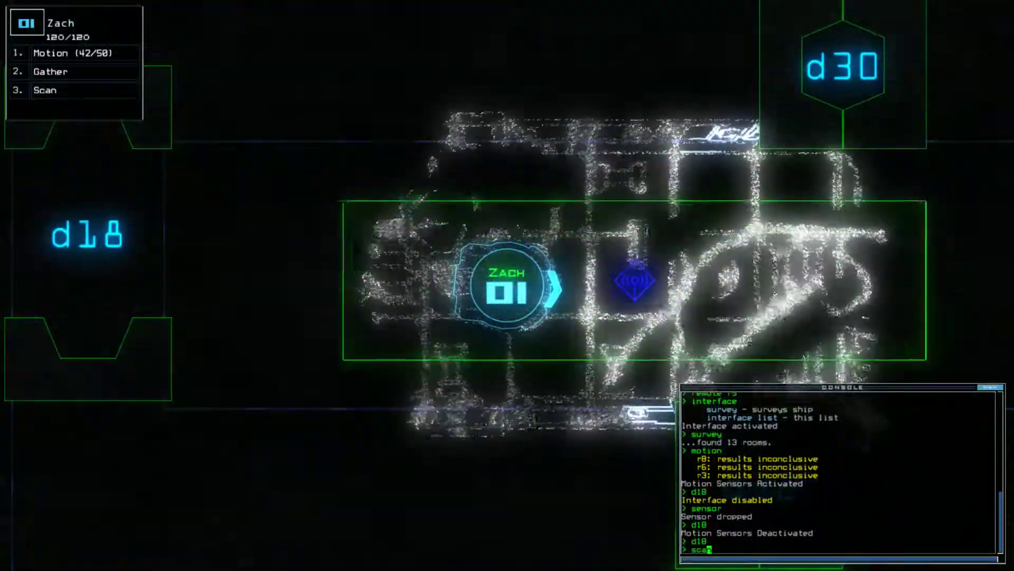
- Scan the room past d18, finding a Decontaminate upgrade and one scrap, then close d18
key(Return)
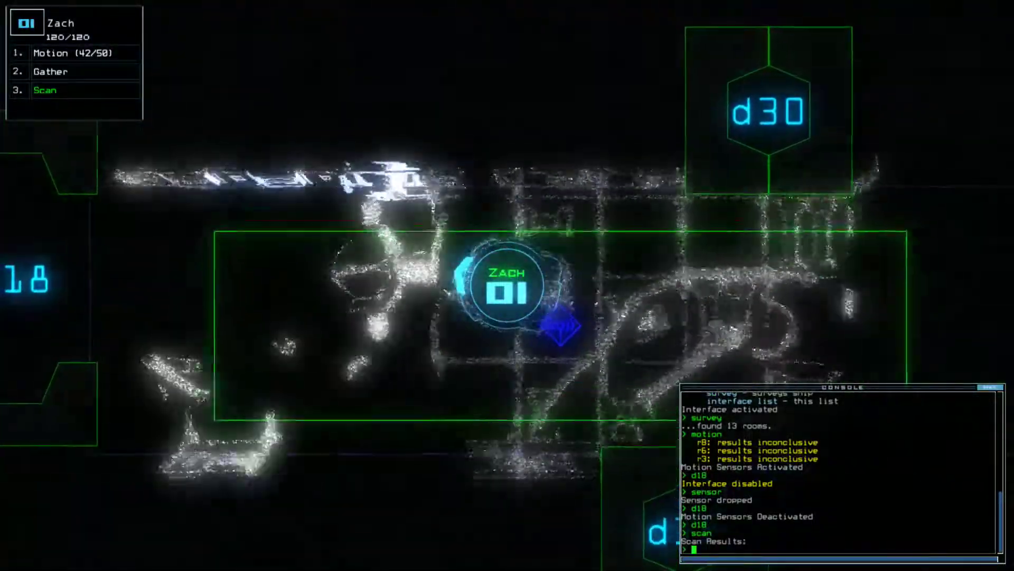
key(Left)
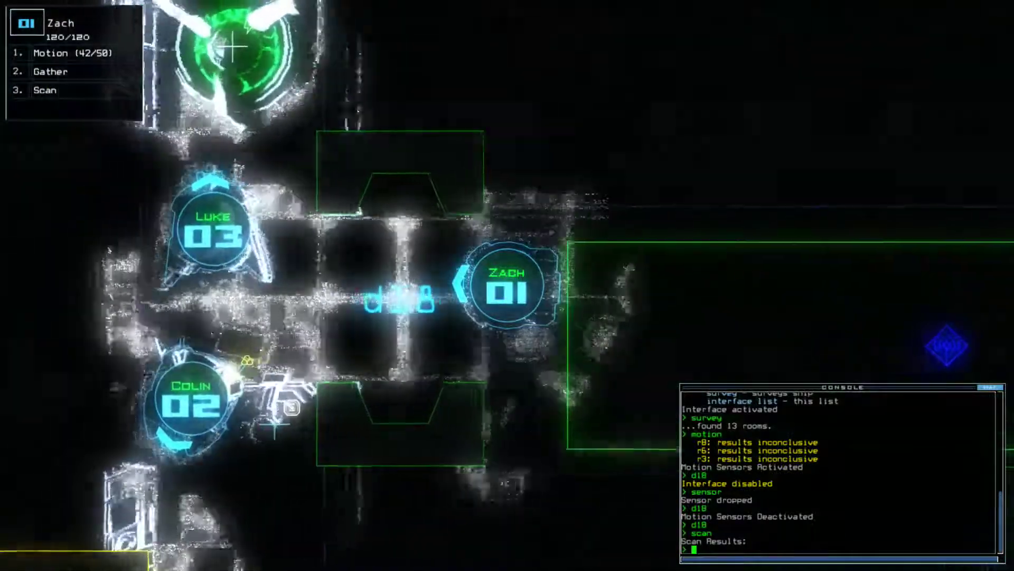
key(Left)
text(scan)
key(Return)
text(d18)
key(Return)
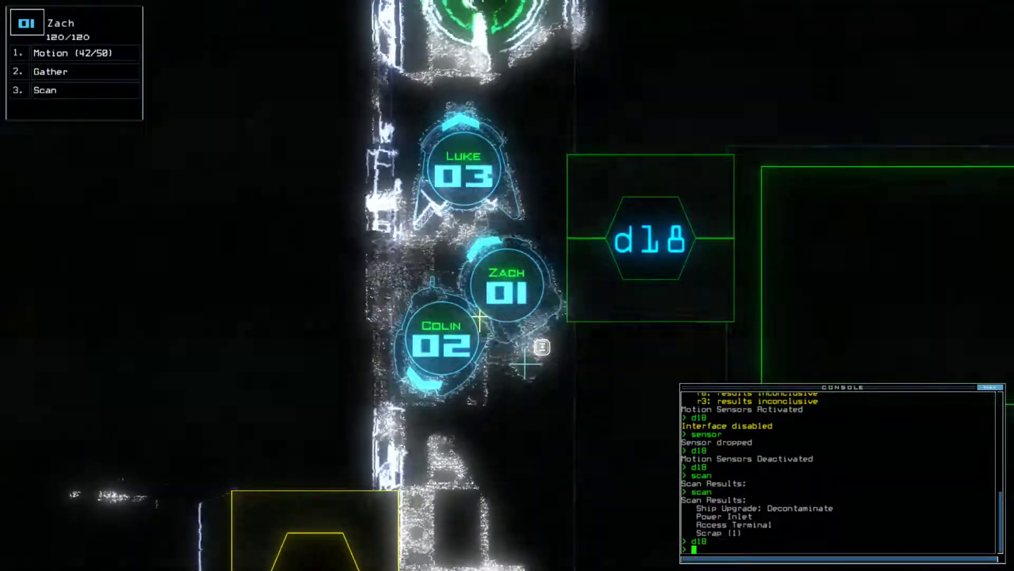
key(Down)
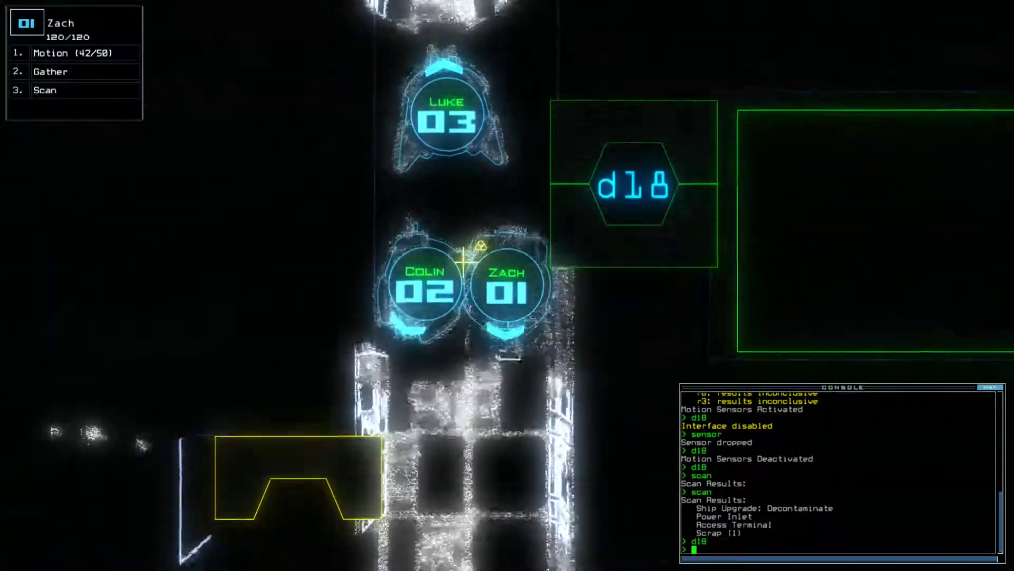
key(Tab)
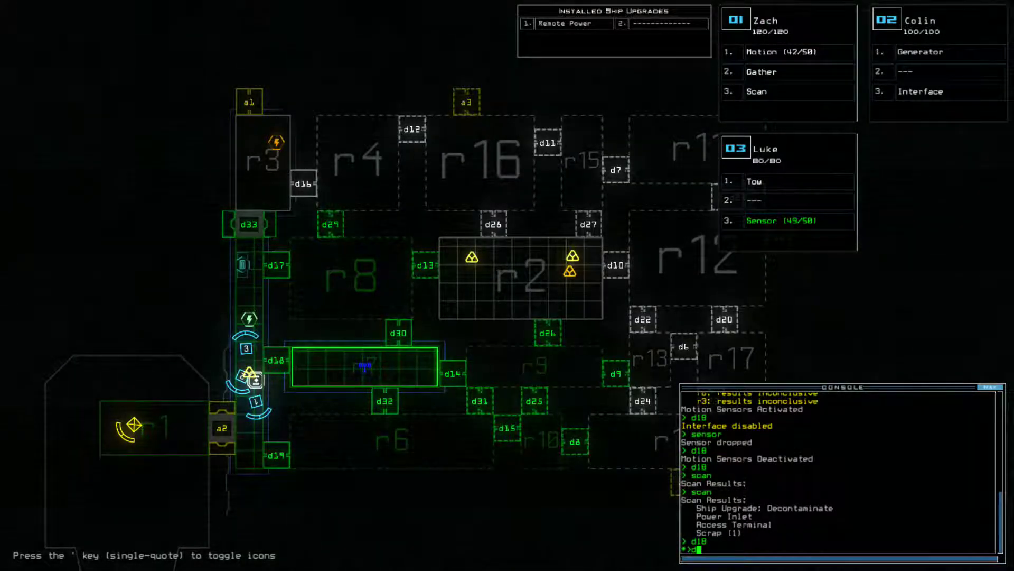
text(32)
- Open door d32, check the camera as r7's sensor is attacked, then close d32 again
key(Return)
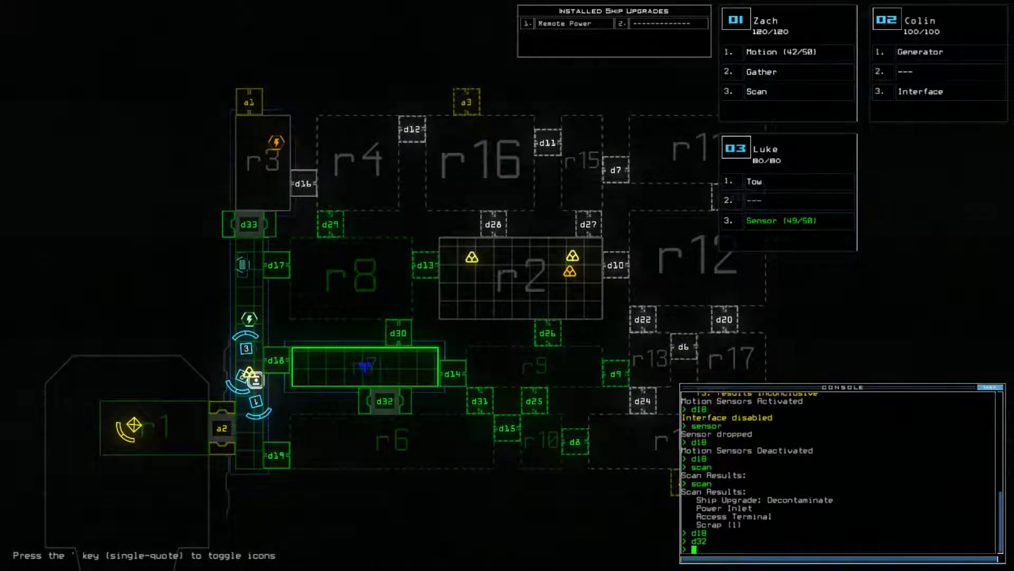
key(Tab)
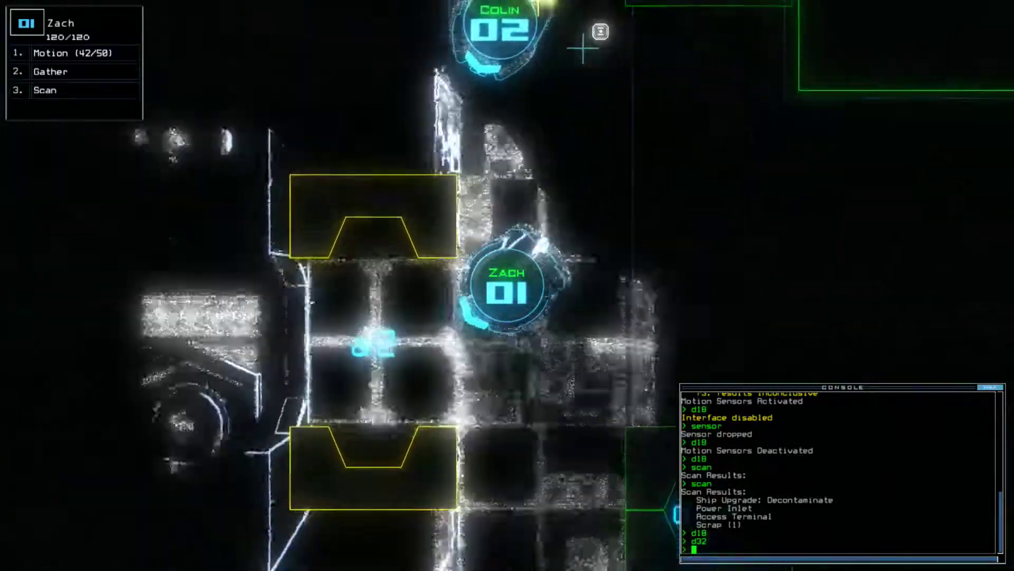
key(Tab)
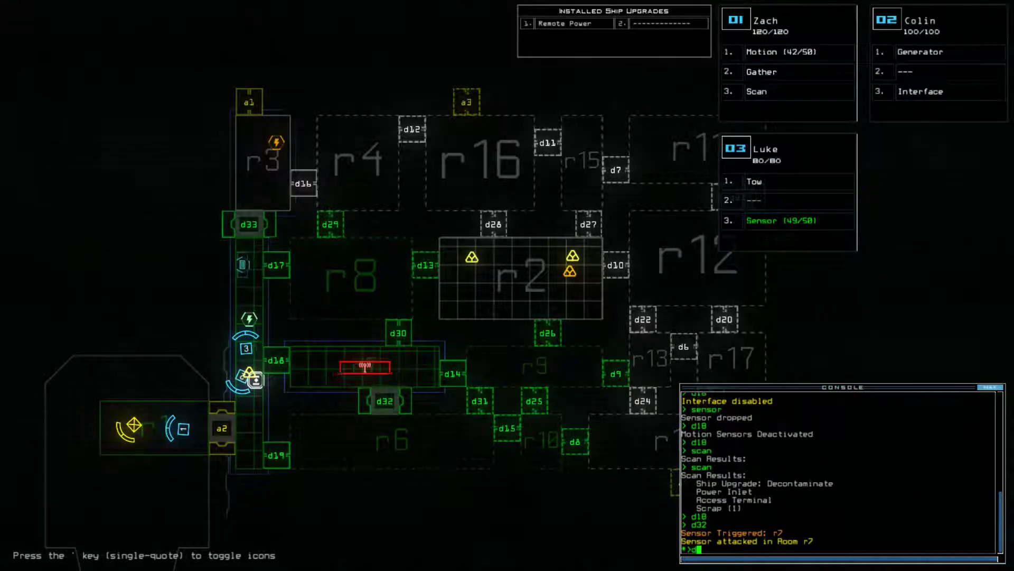
text(32)
key(Return)
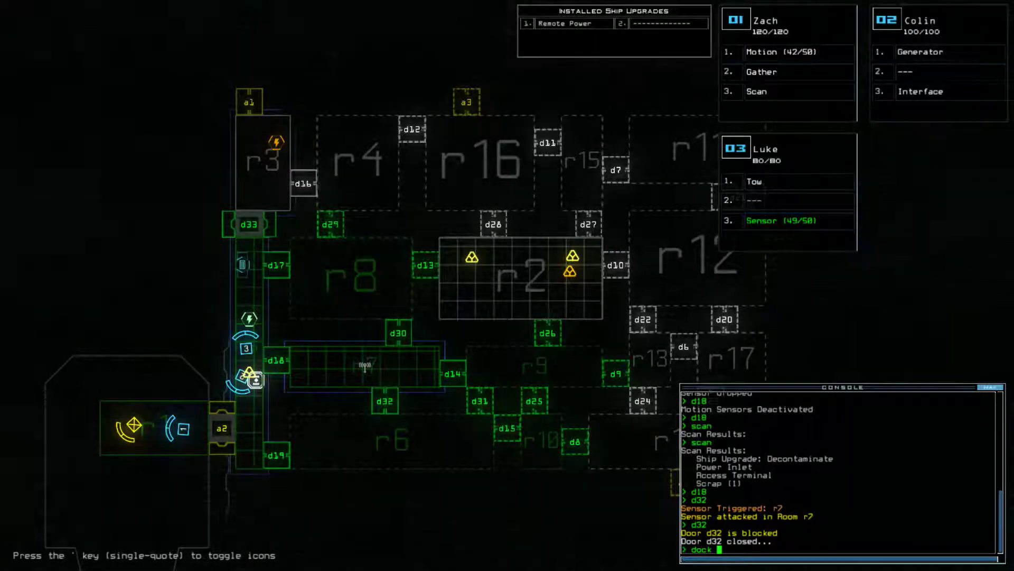
text(on)
- Activate motion sensors, re-dock at airlock a3, check r16, then re-dock at a4
key(Return)
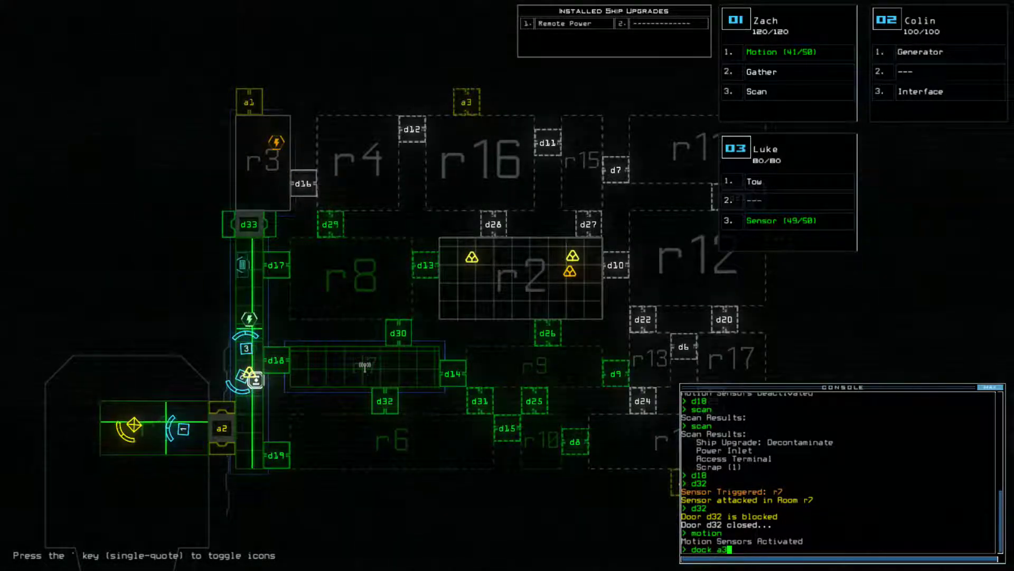
key(Return)
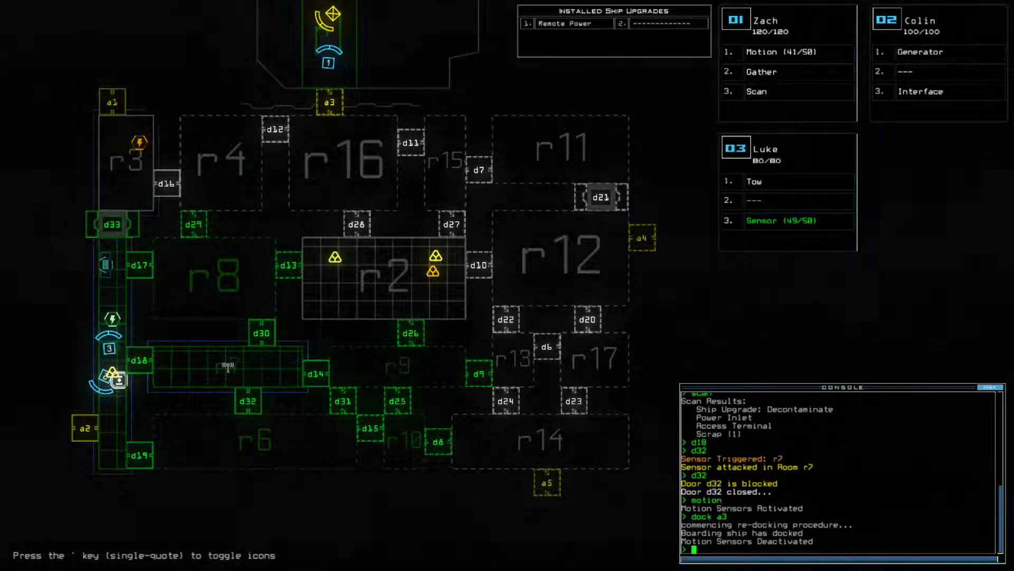
text(motion)
key(Return)
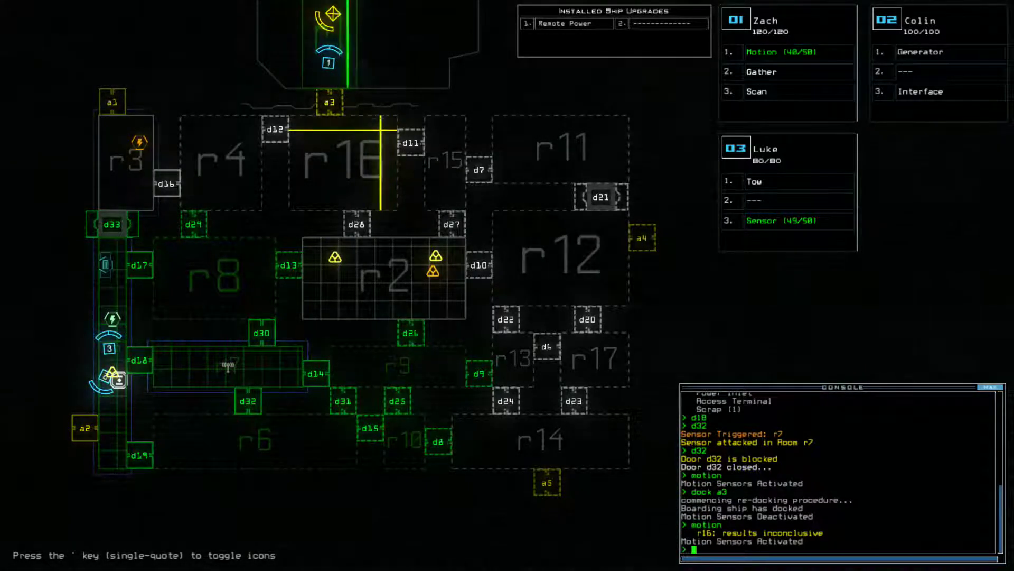
text(dock a4)
key(Return)
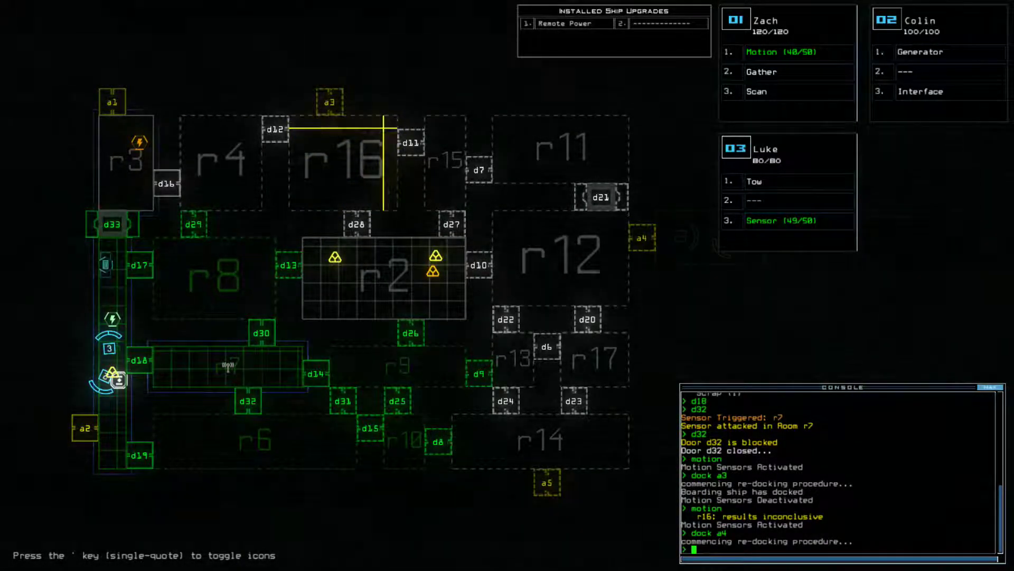
text(motion)
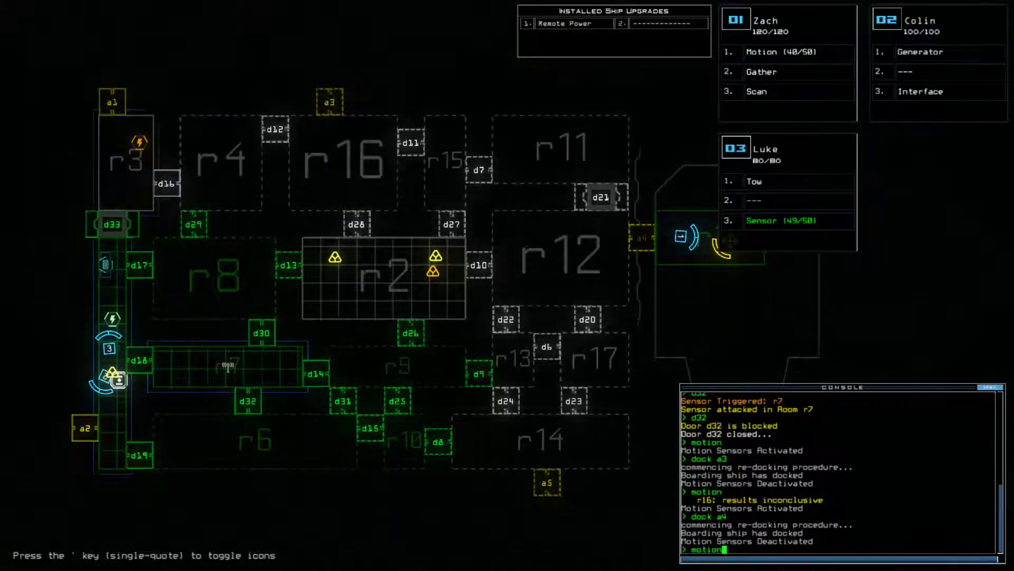
text(dock a2)
- Check r12 for motion, re-dock at airlock a2, and open a2
key(Return)
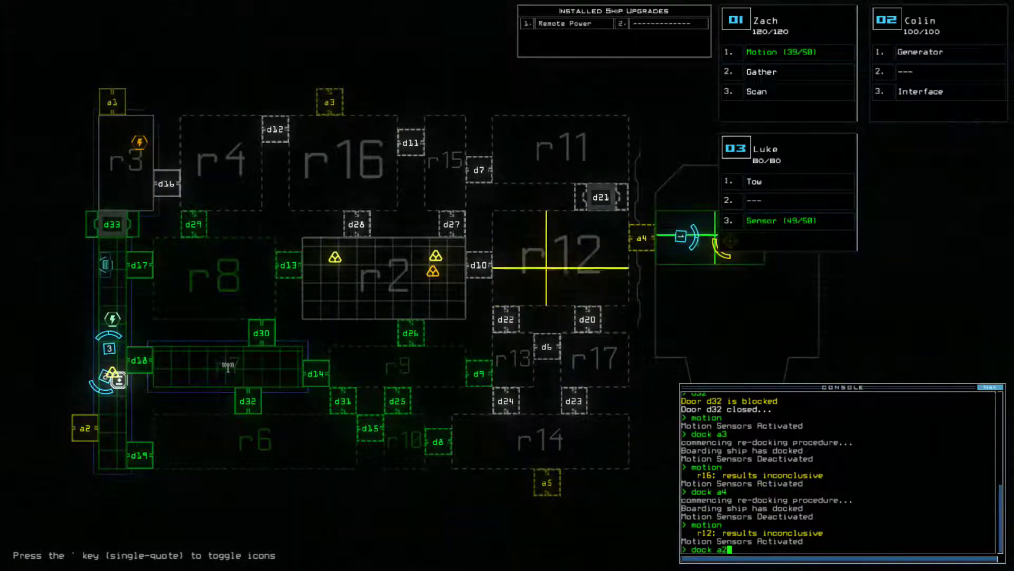
key(Return)
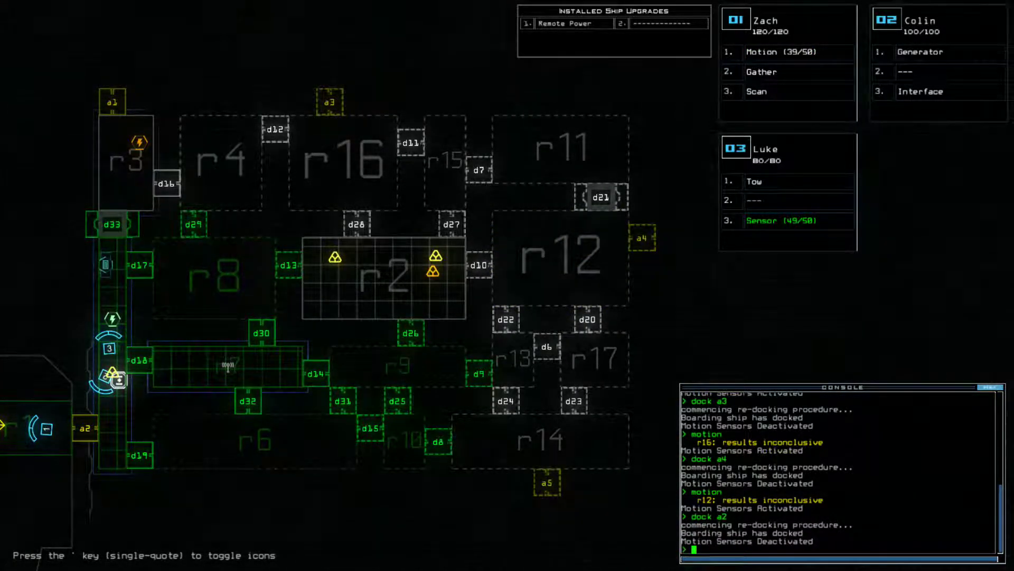
text(a2)
key(Return)
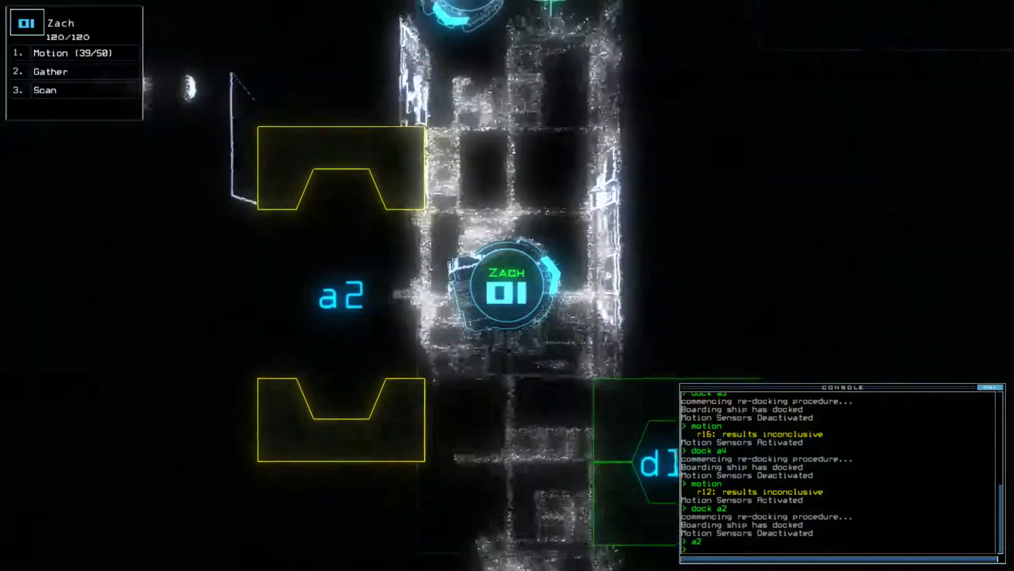
text(motion)
- Run a motion check, steer Zach toward d19, and drive Colin through airlock a2
key(Return)
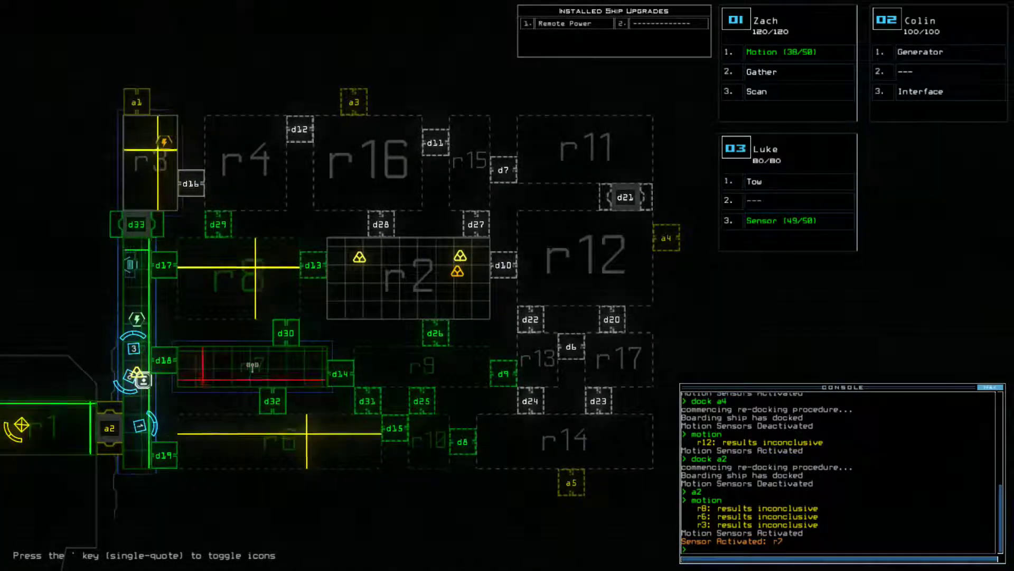
key(Tab)
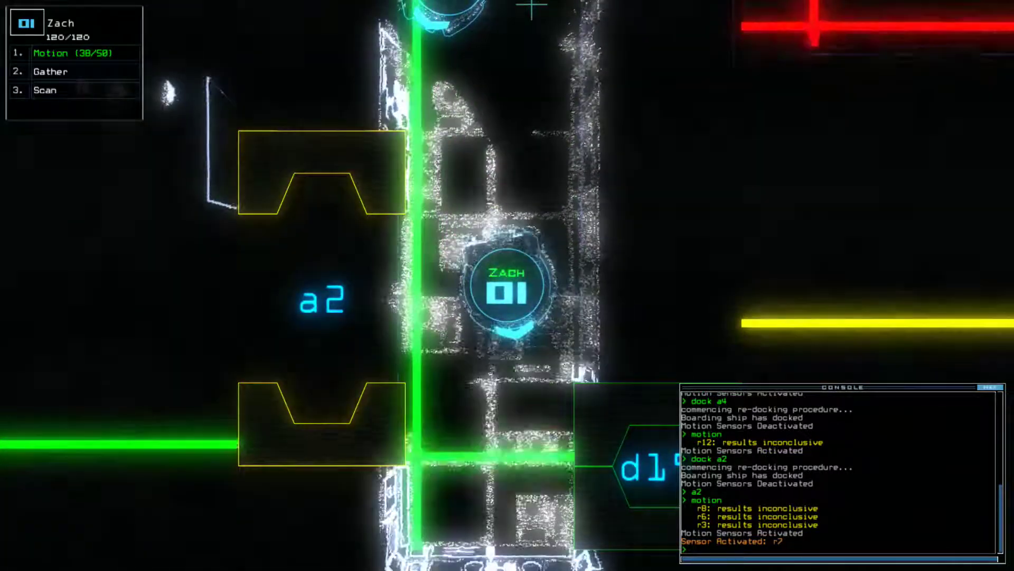
key(s)
key(d)
key(2)
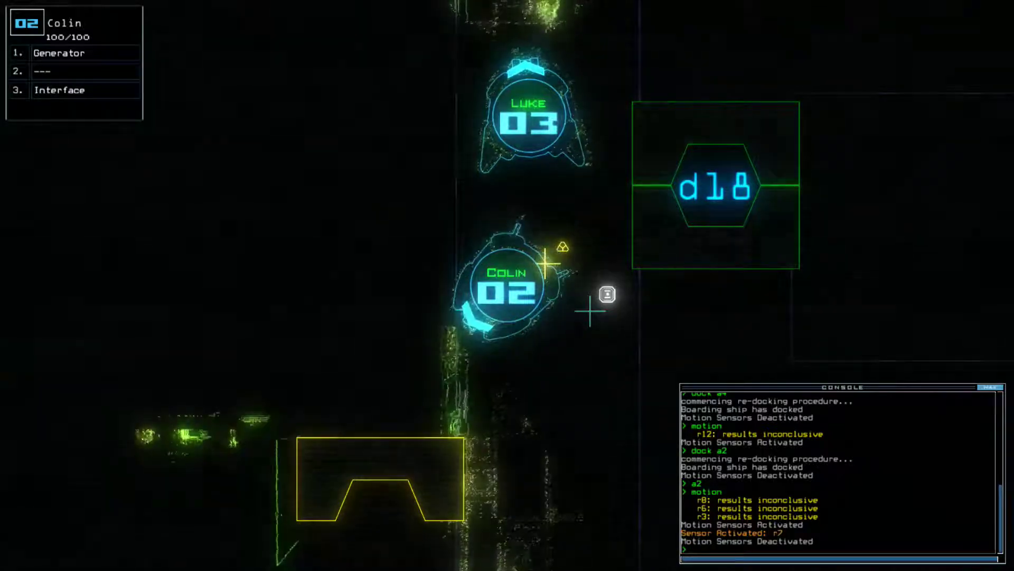
key(s)
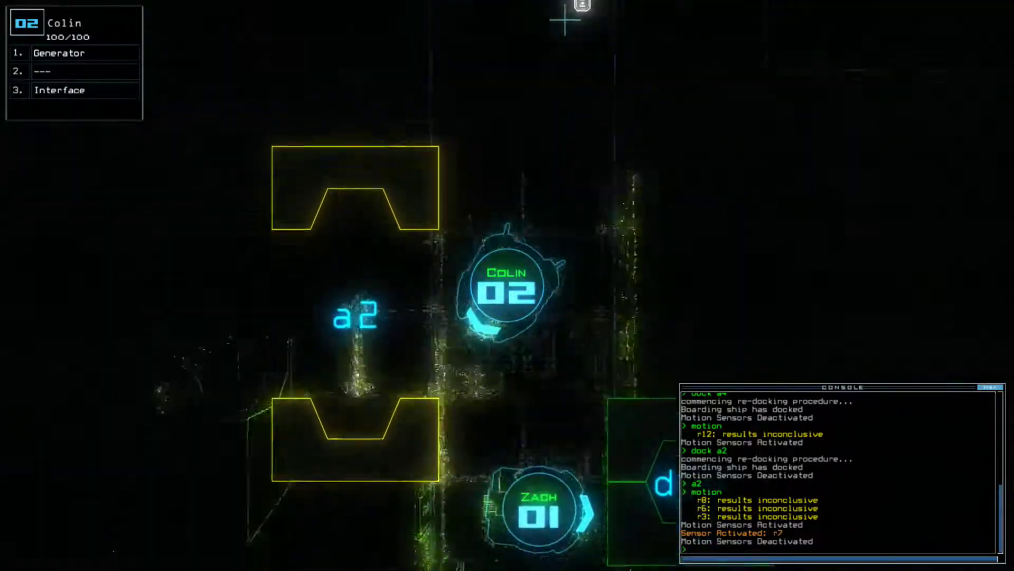
key(a)
key(a)
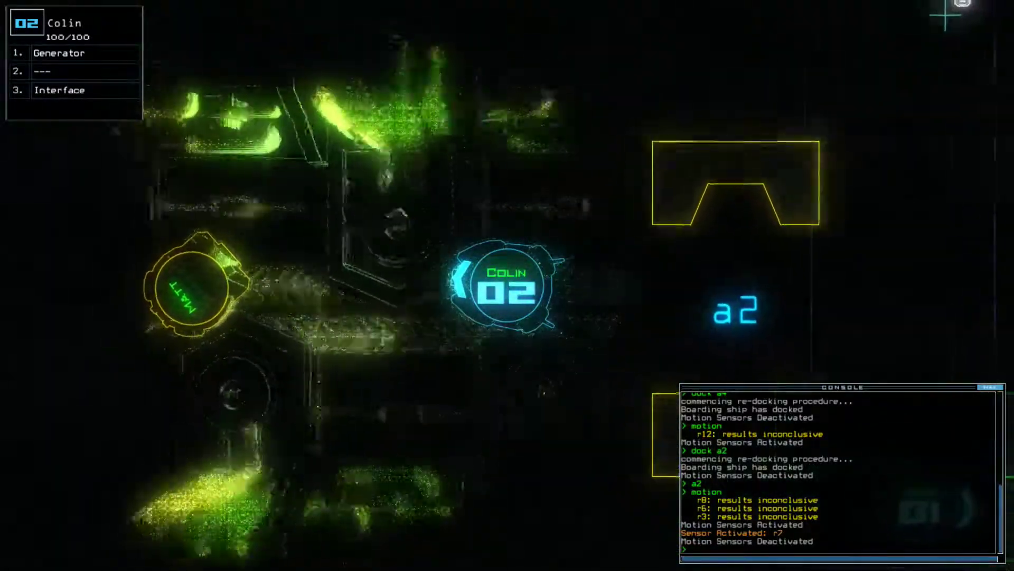
- Drive Luke down the corridor into the ship through a2, then close airlock a2
key(3)
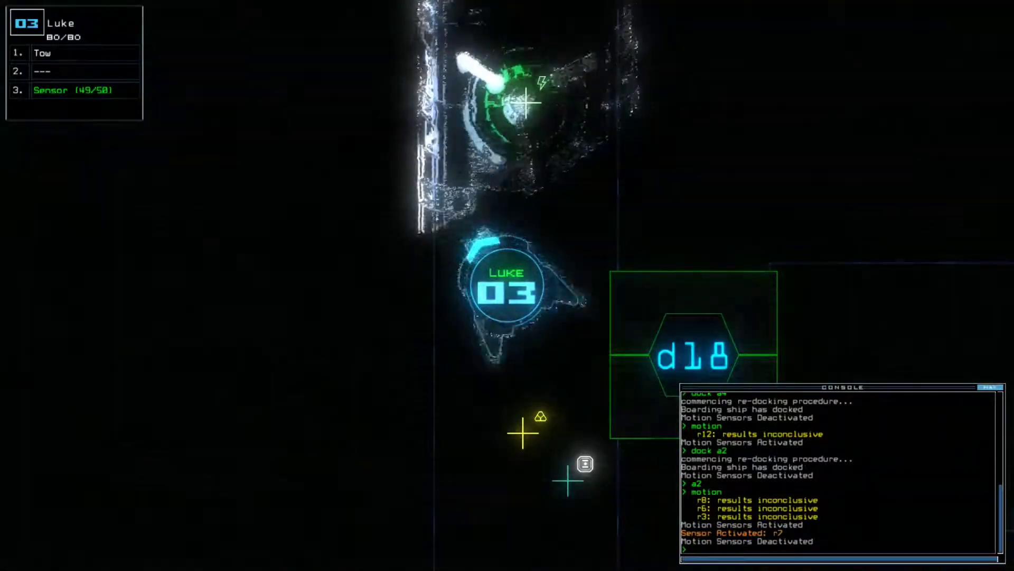
key(s)
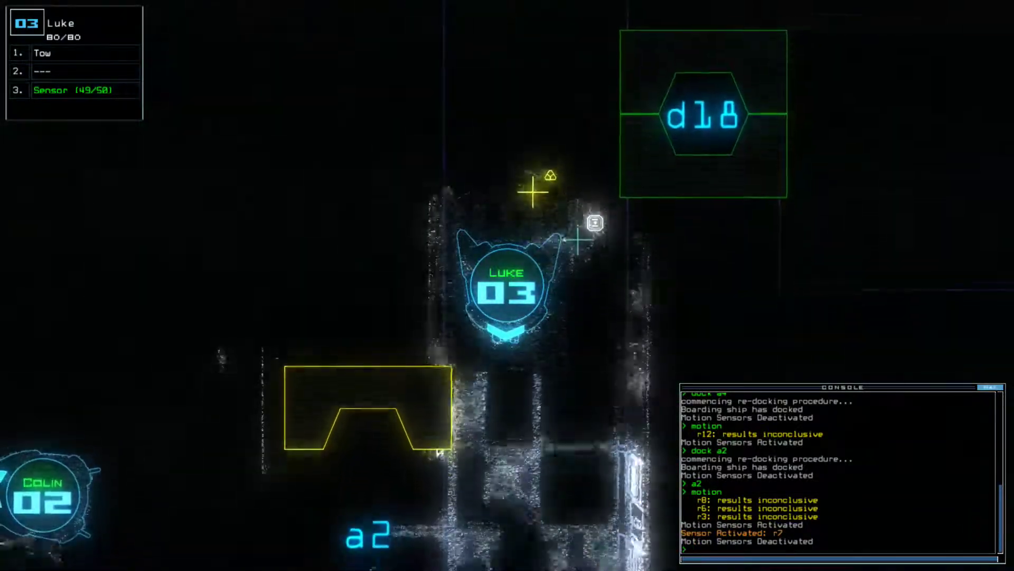
key(a)
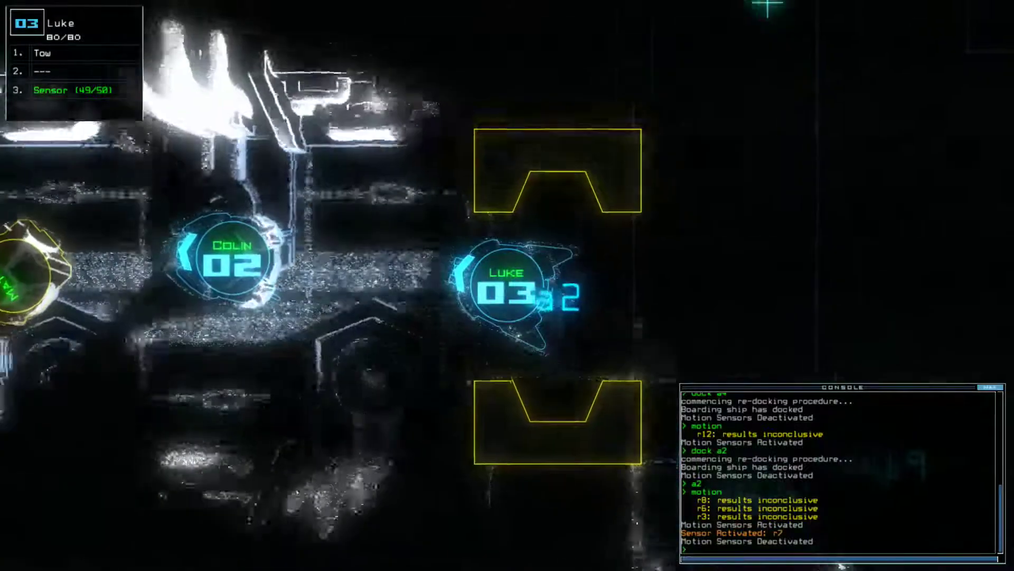
text(a2)
key(Return)
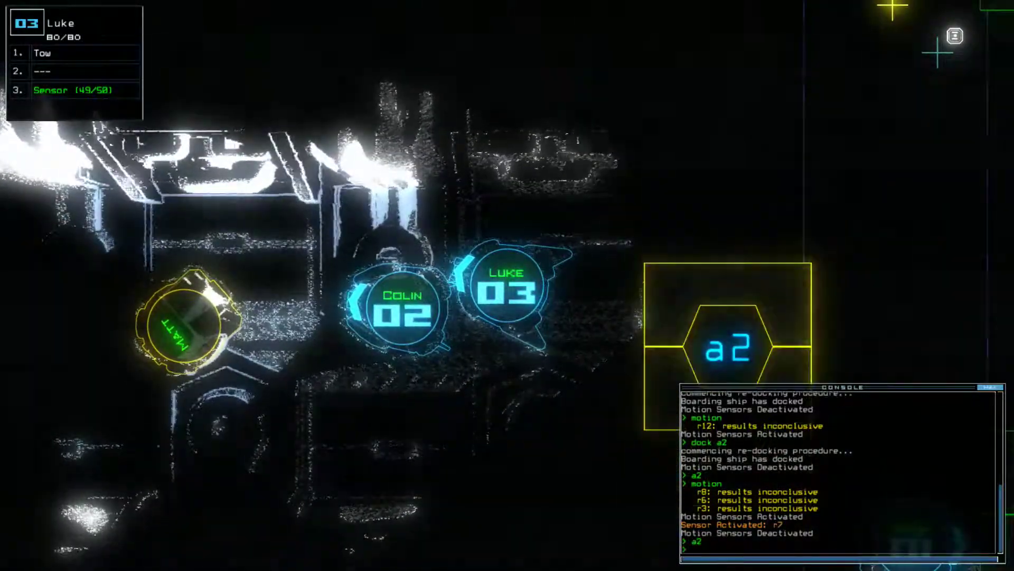
- Drive Zach north up the corridor and collect the scrap there
key(1)
key(w)
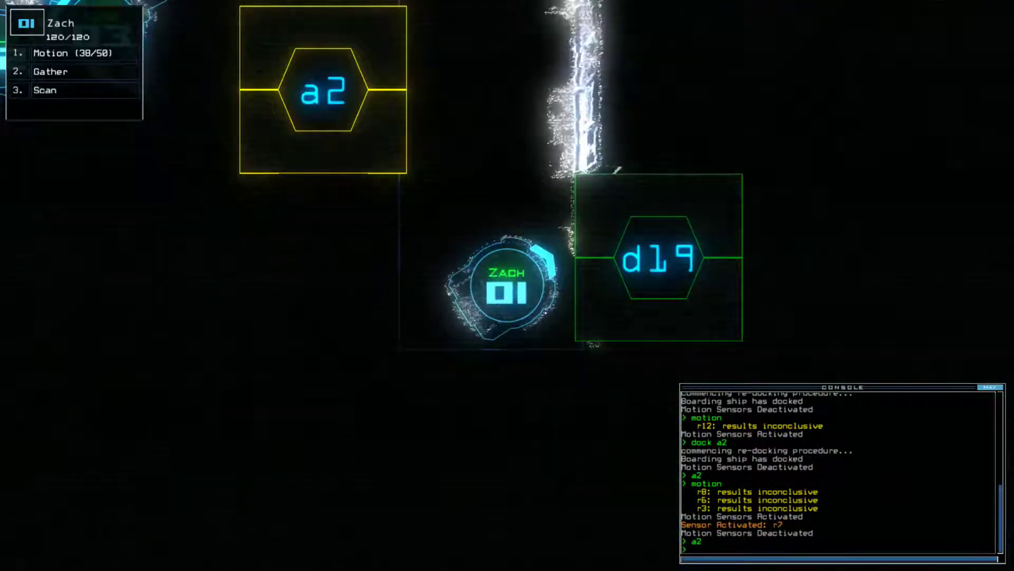
text(gather all)
key(w)
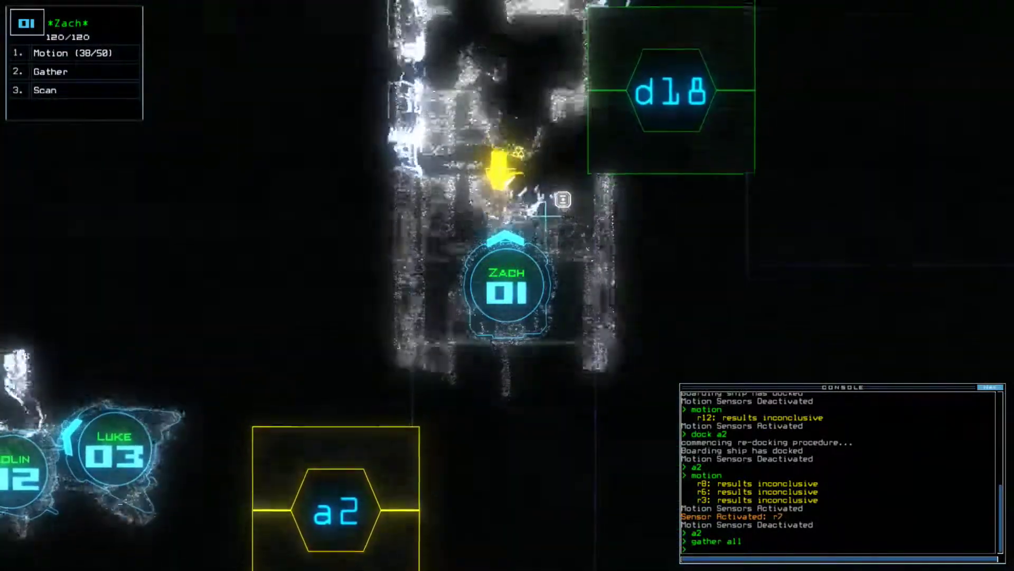
key(Tab)
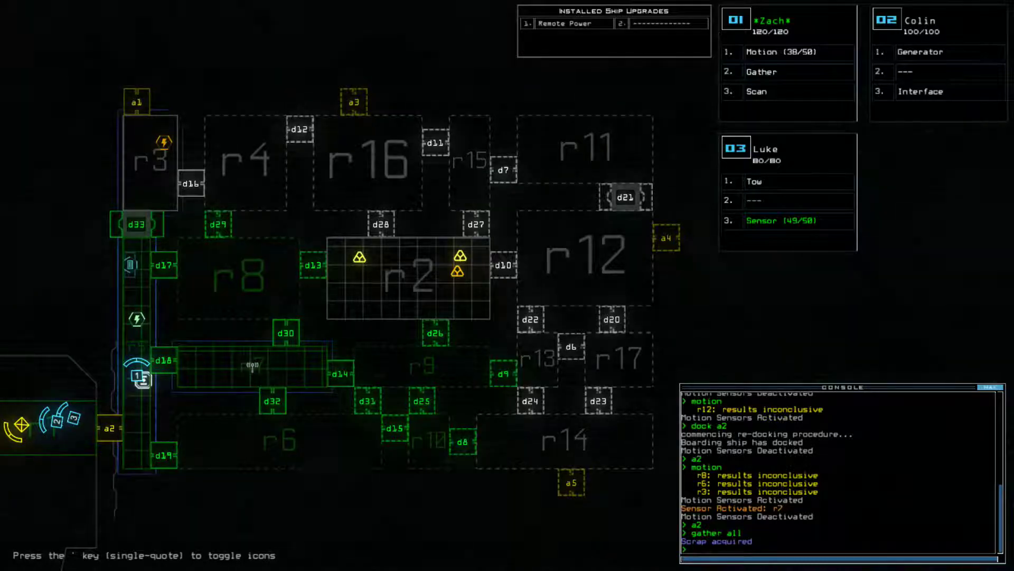
text(33)
- Toggle door d33, drive drone 01 south to door d19, and open it
key(Return)
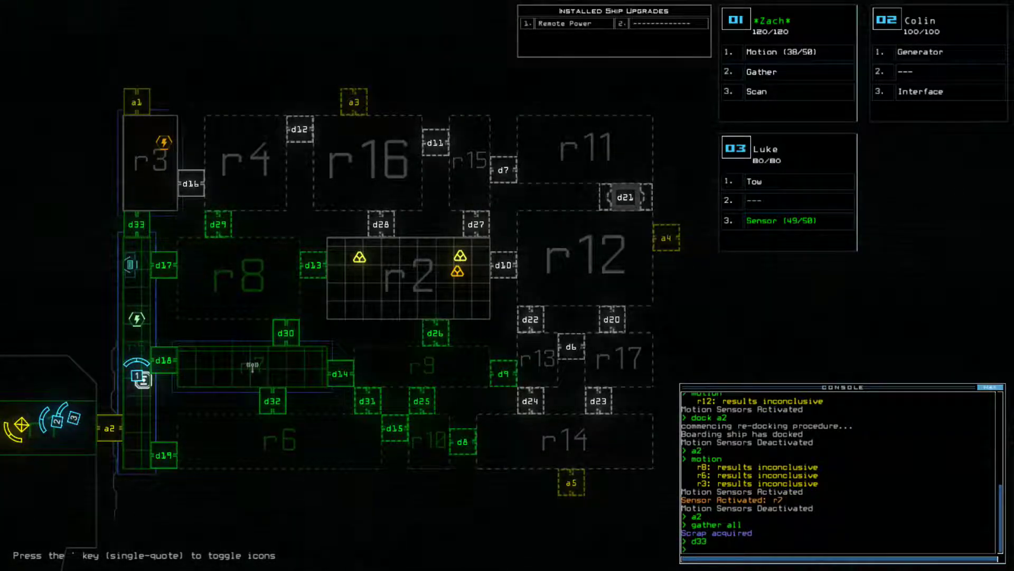
key(Tab)
key(s)
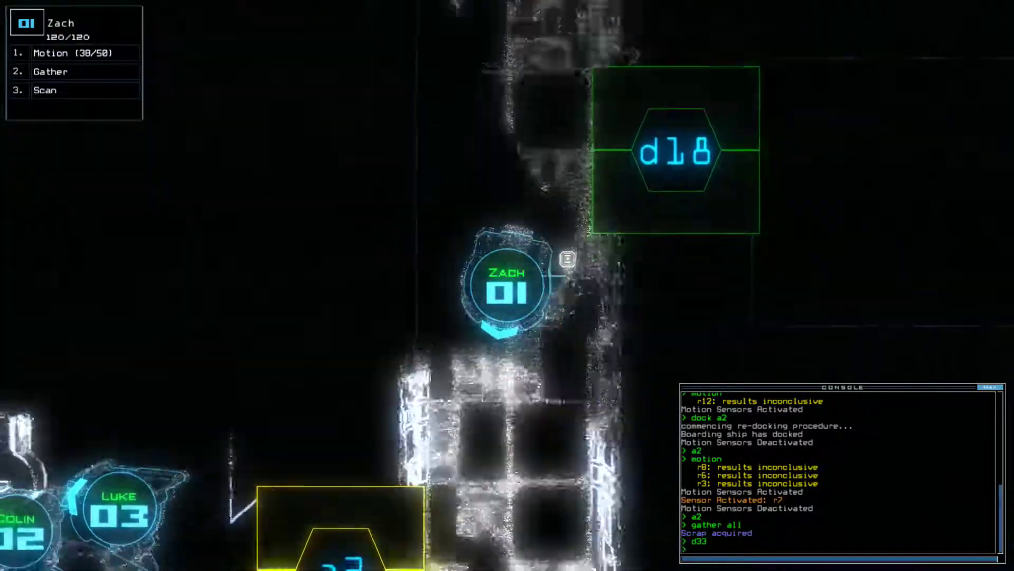
key(s)
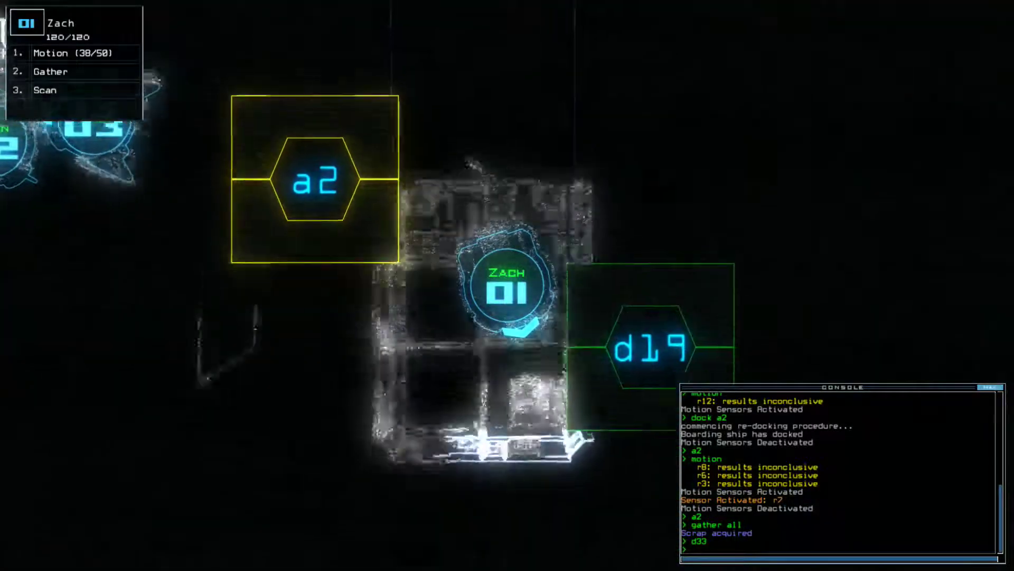
text(d)
text(d)
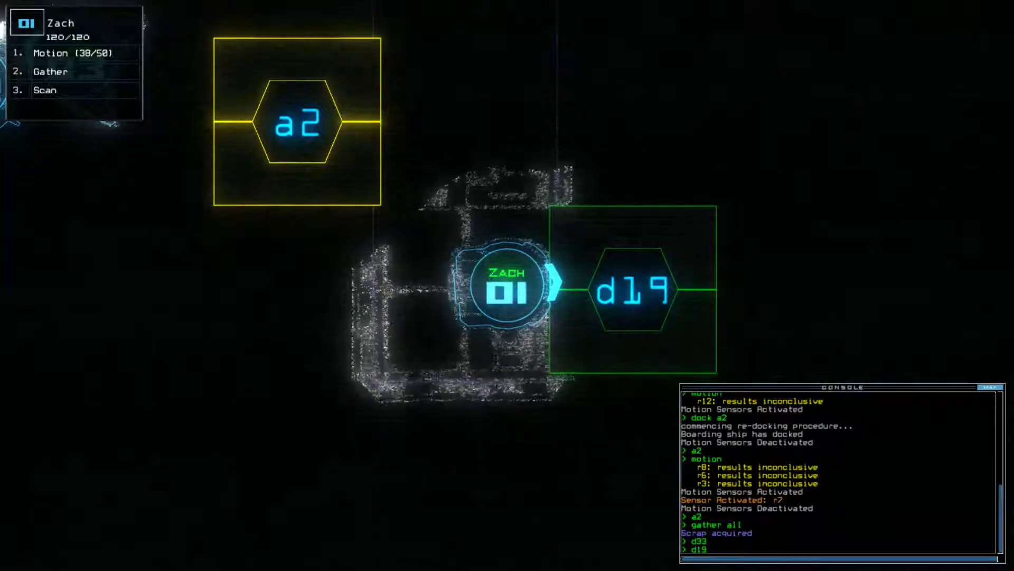
key(Return)
text(d19)
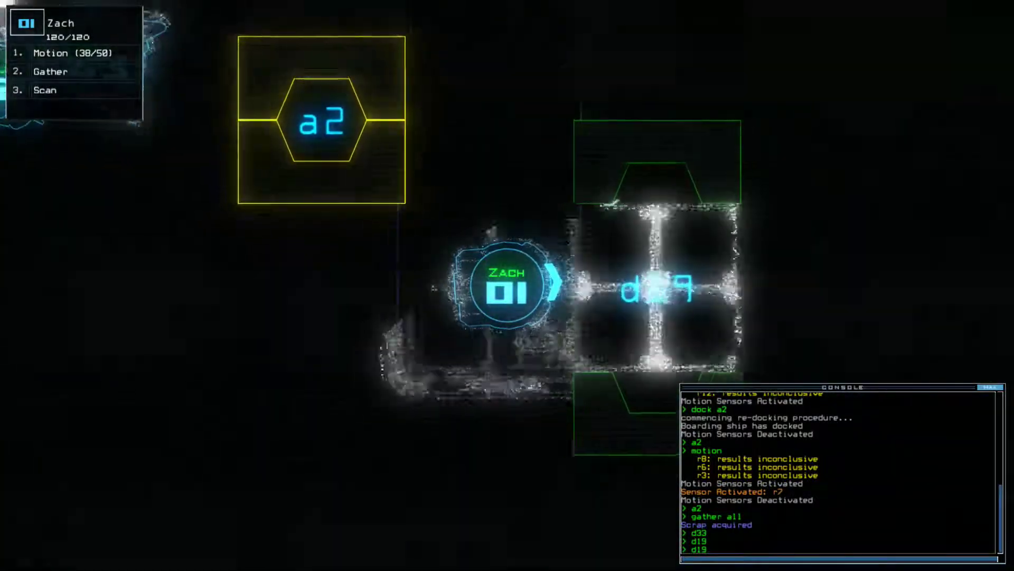
- Re-toggle d19, move drone 01 into the room beyond, and scan it for fuel and scrap
key(Return)
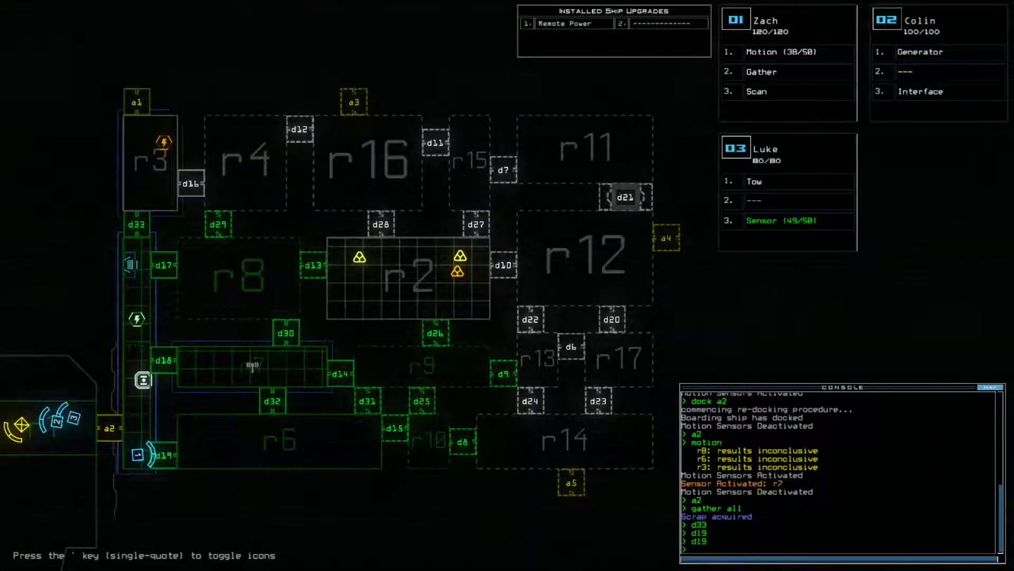
key(Tab)
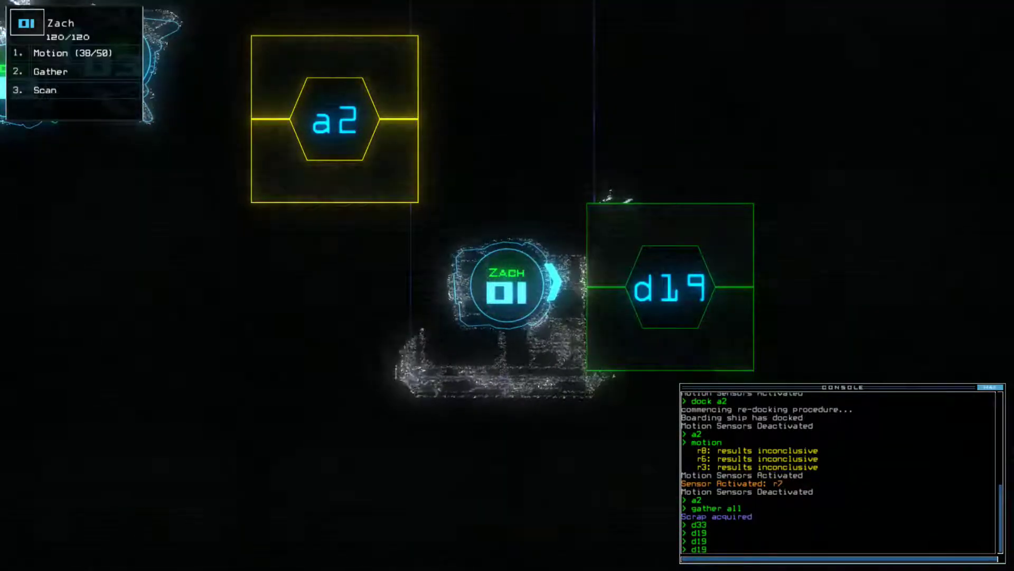
key(Return)
text(d)
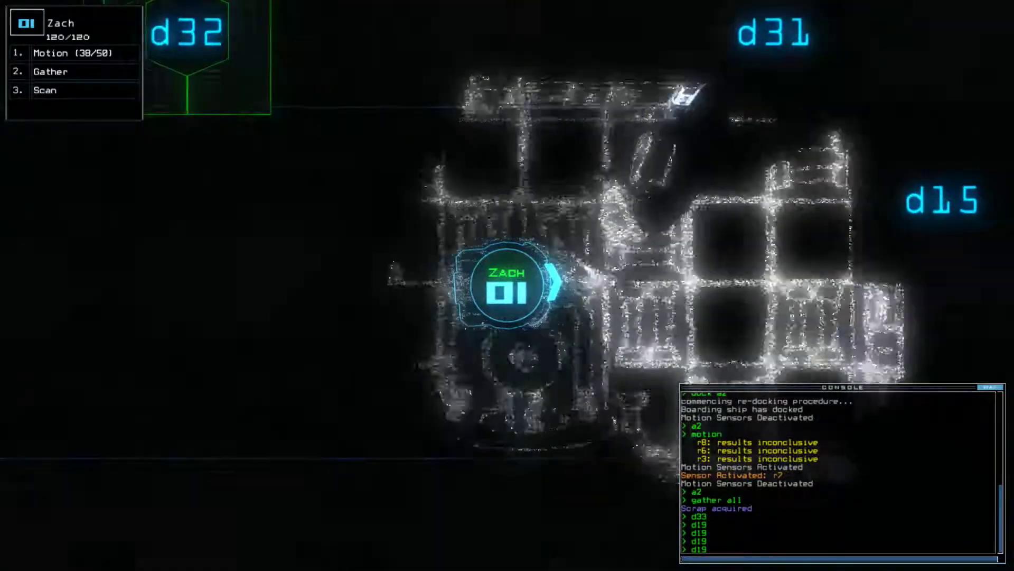
key(BackSpace)
key(BackSpace)
key(BackSpace)
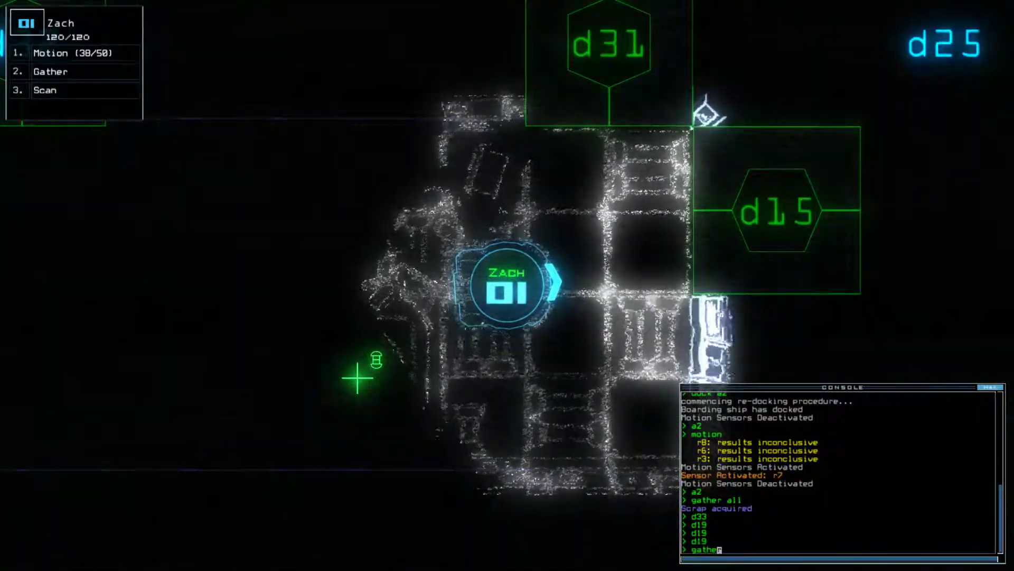
text(r all)
key(Return)
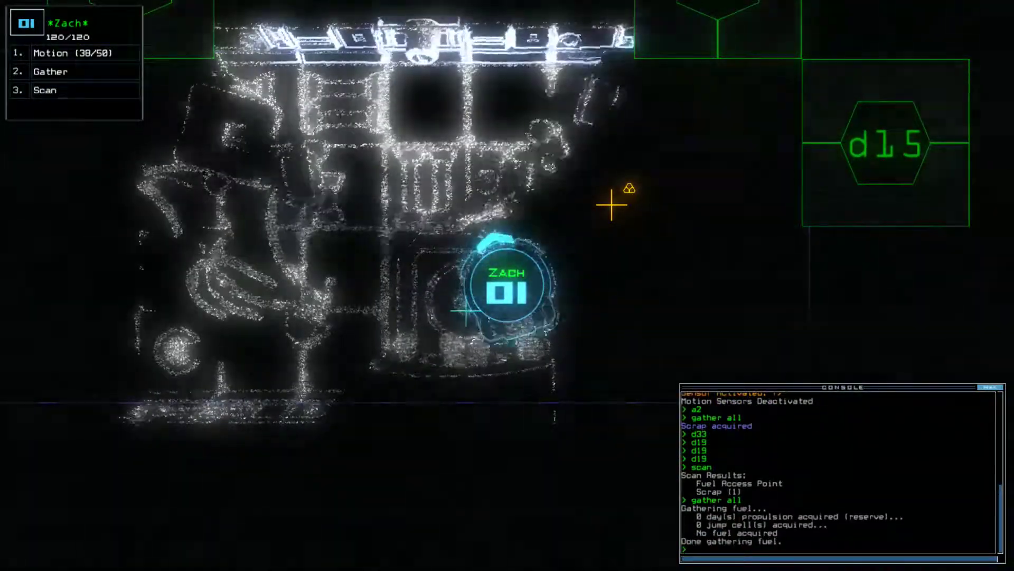
scroll(437, 331, down, 3)
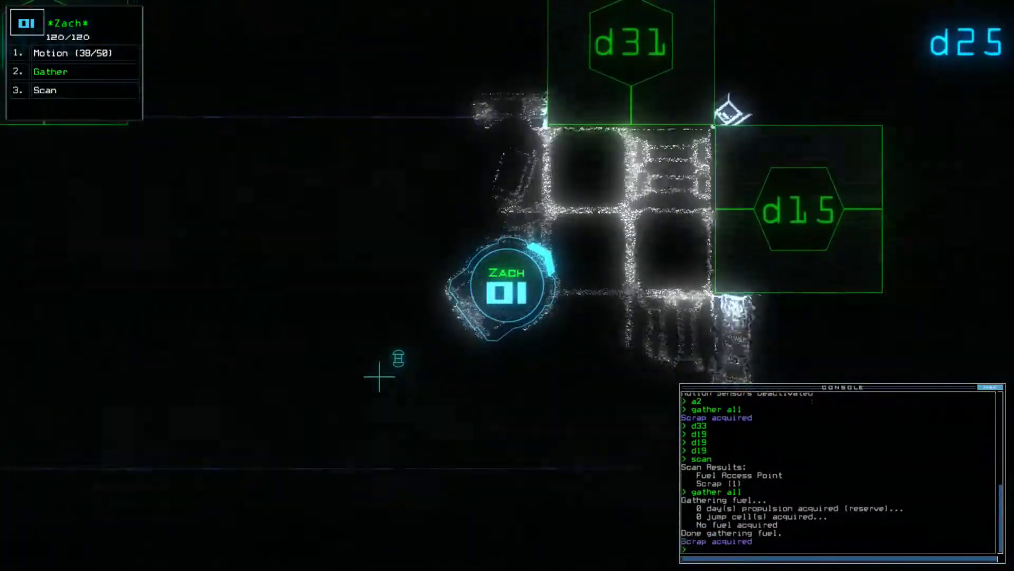
- From the ship map, motion-check r6 and r9, toggle d15 and d19, and flag r7
key(Tab)
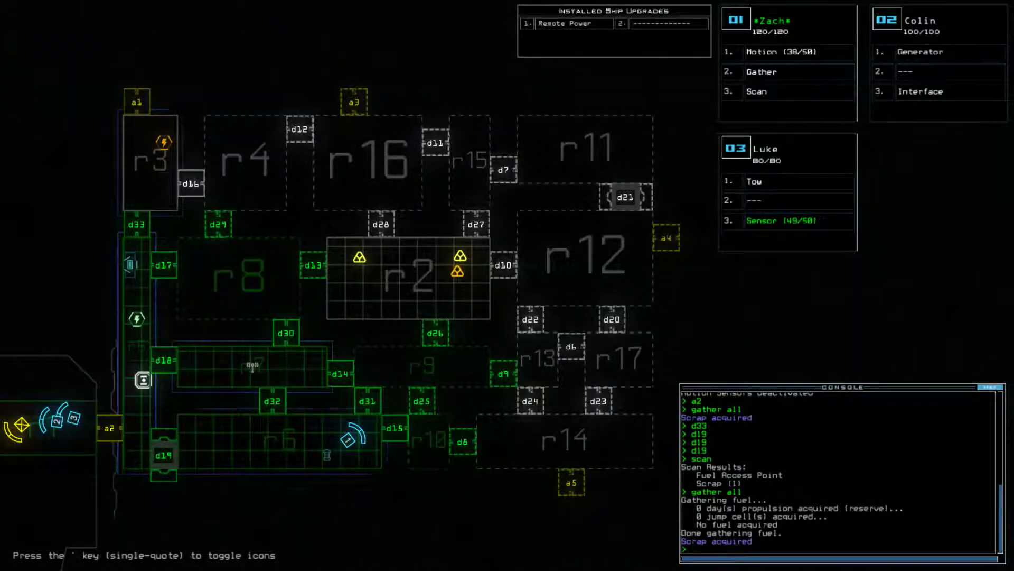
key(Return)
text(d15)
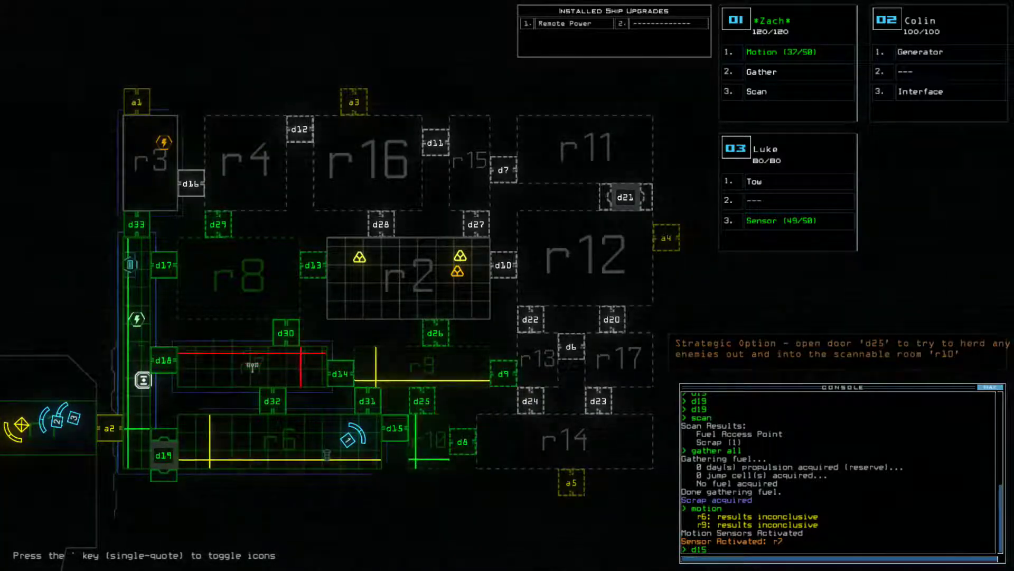
text(flag r7)
key(Return)
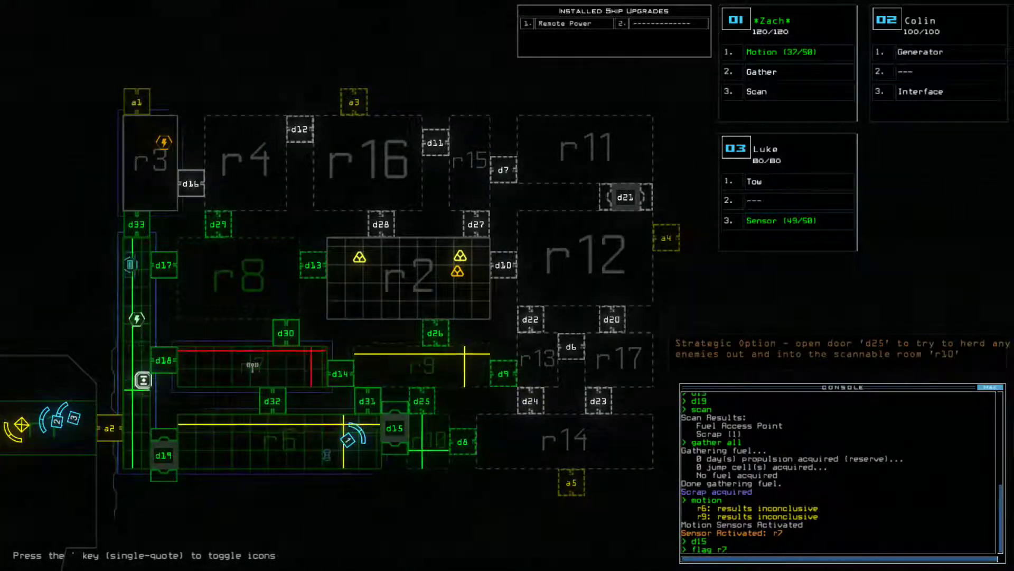
key(Return)
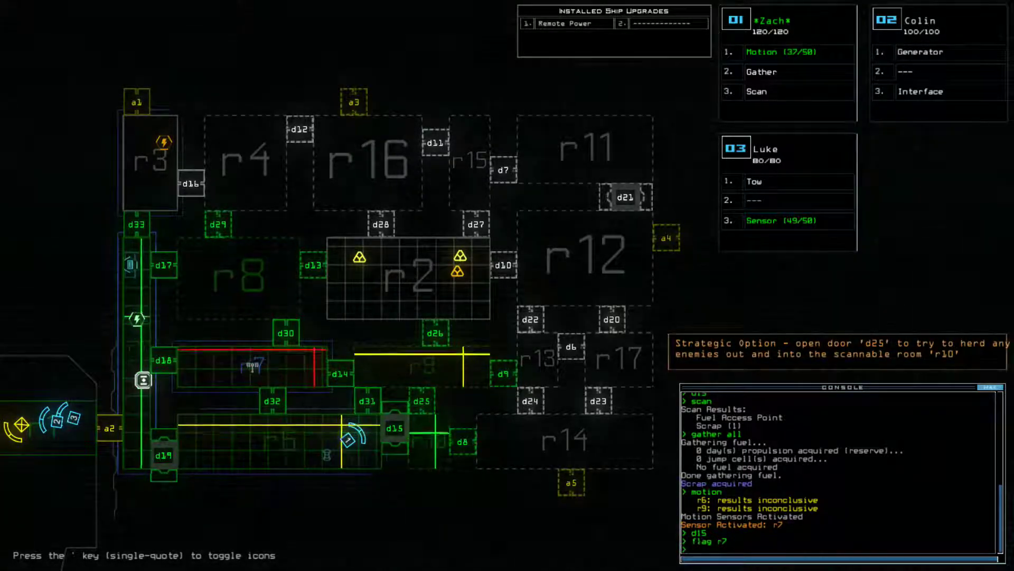
text(d19)
key(Return)
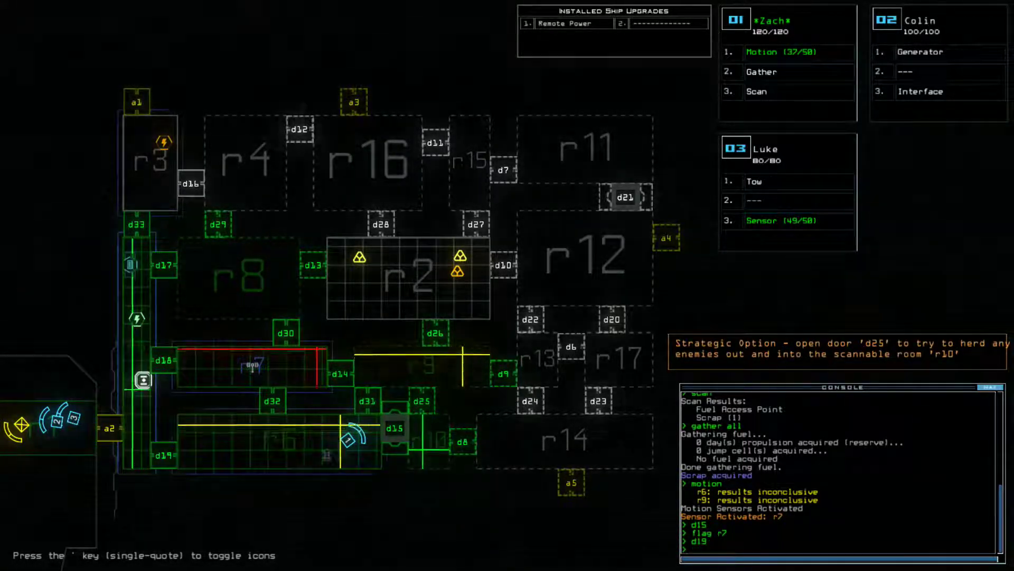
- Scan around drone 01, re-check motion, and toggle door d15 closed, open, then closed
key(Tab)
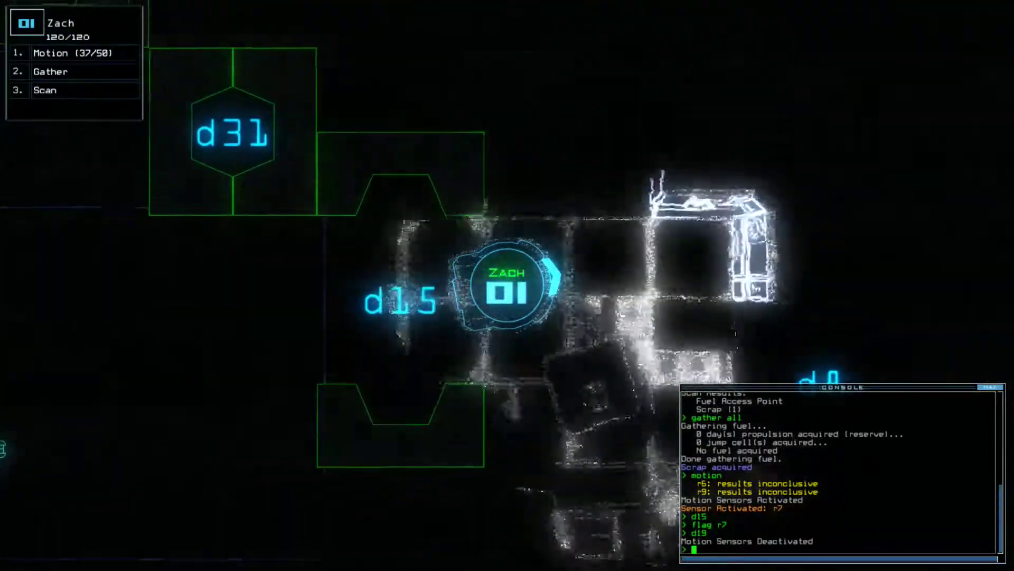
text(scan)
key(Return)
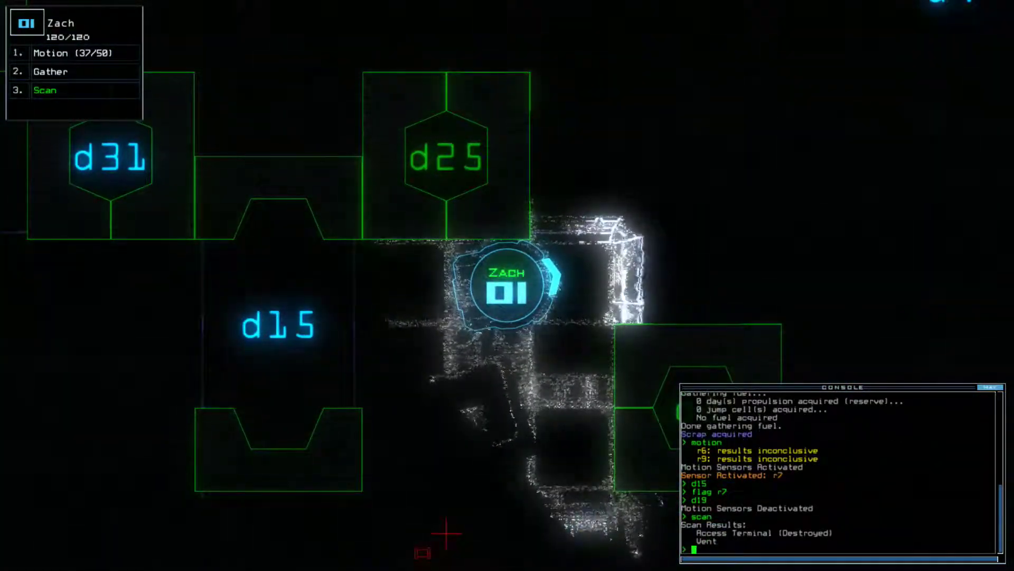
text(5)
key(Return)
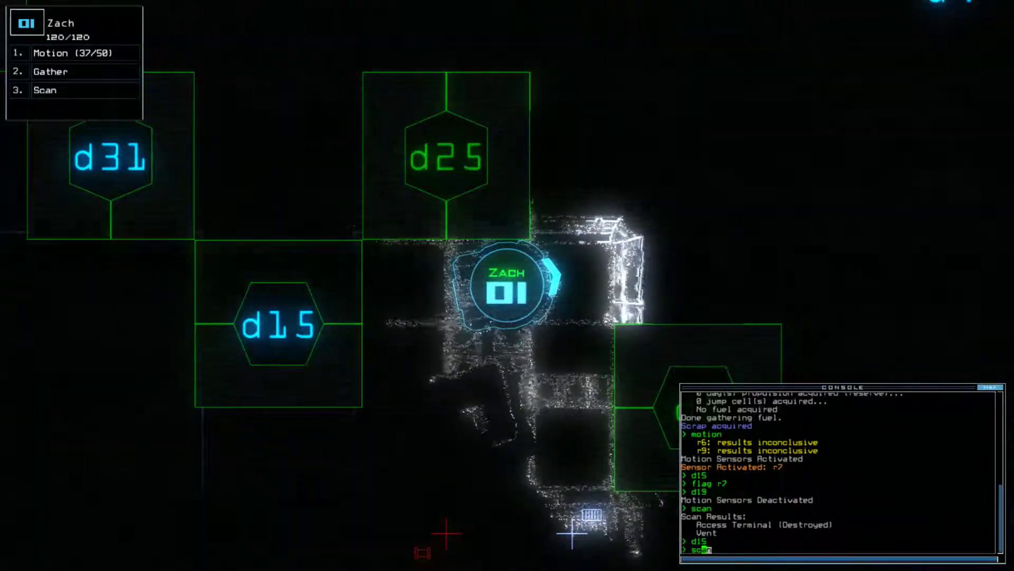
text(motion)
key(Return)
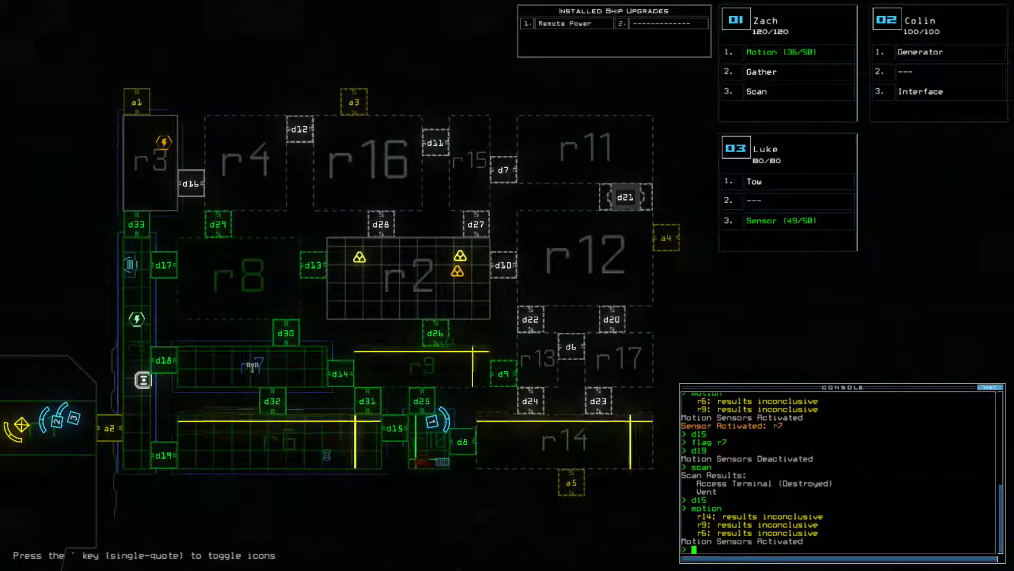
key(Tab)
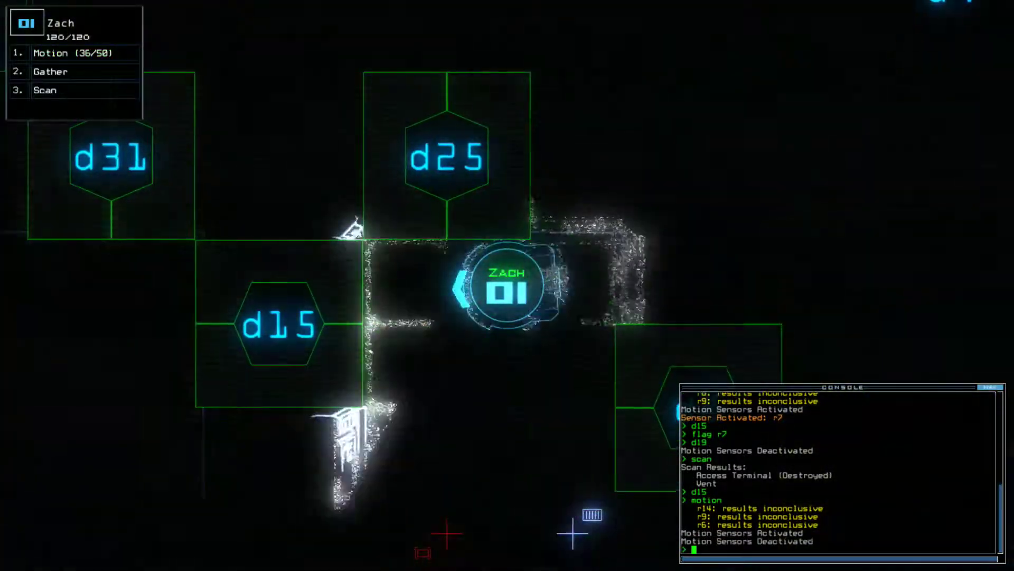
text(d15)
key(Return)
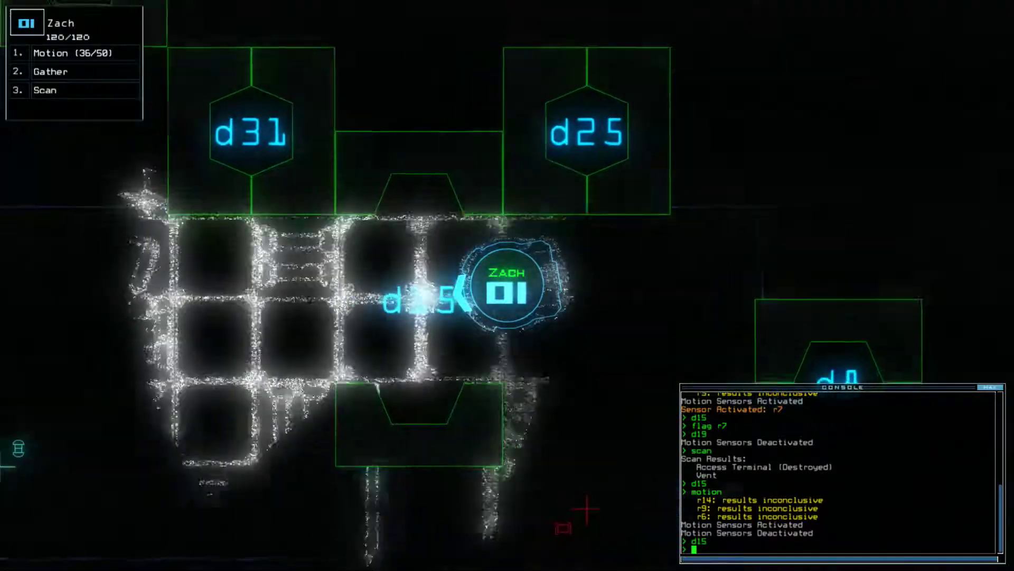
text(d15)
key(Return)
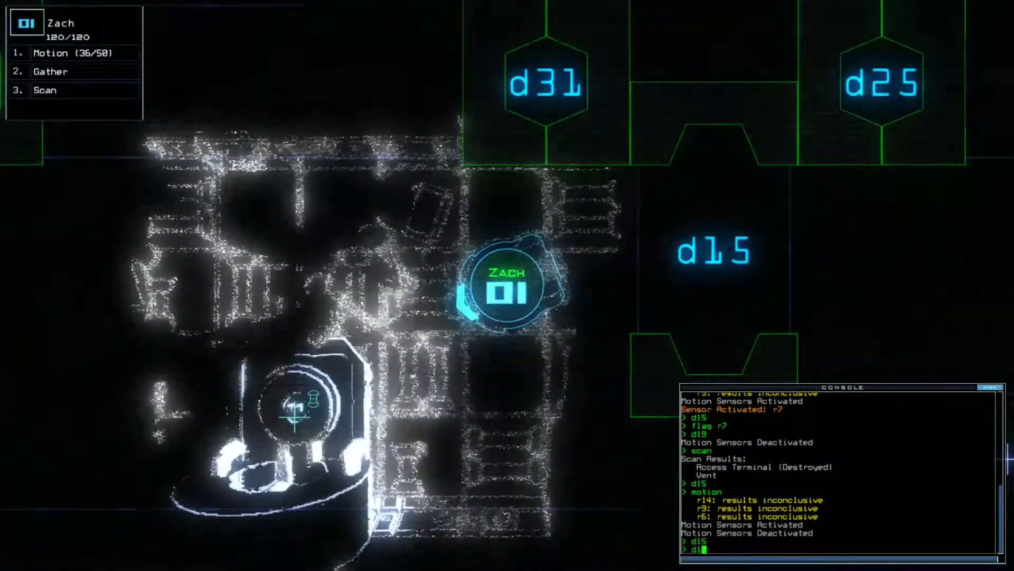
- Drive drone 01 west through door d19 and close the door behind it
key(Left)
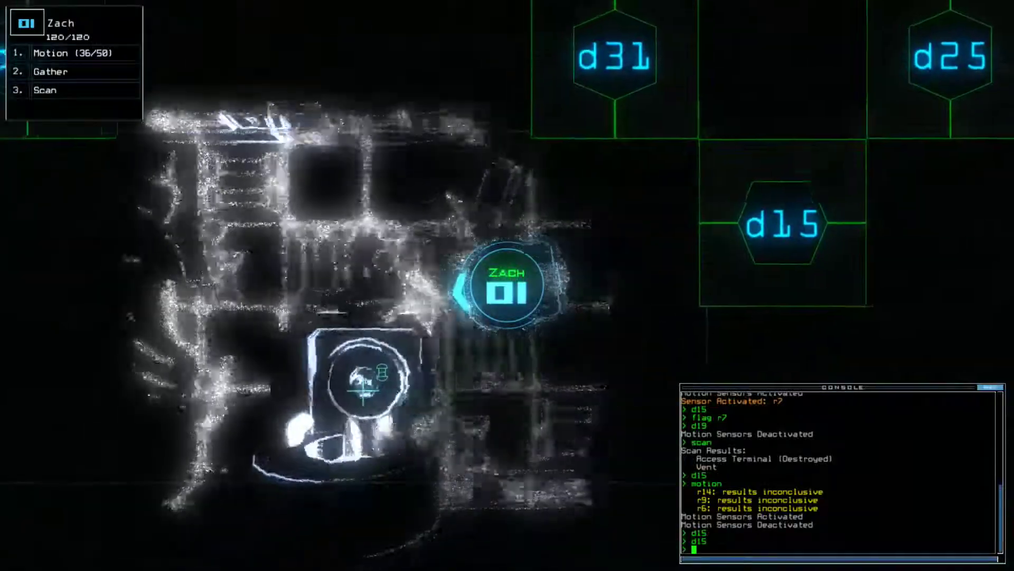
key(Left)
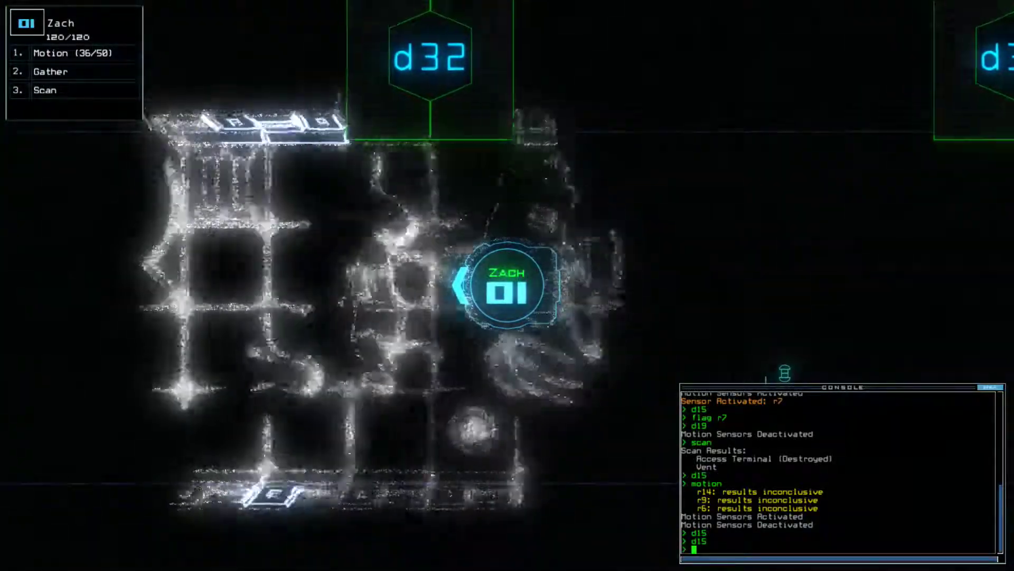
key(Left)
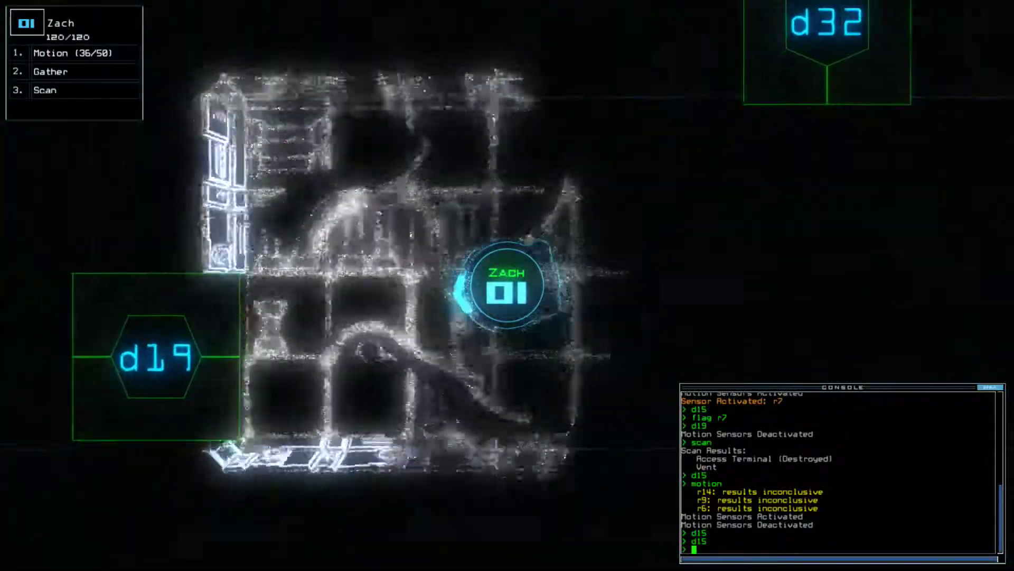
text(d19)
key(Return)
key(Left)
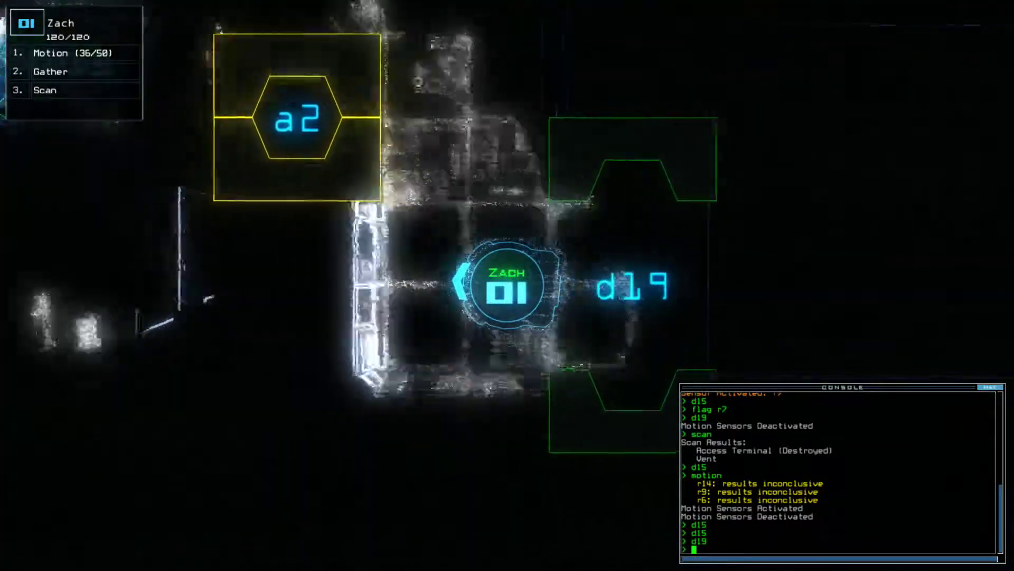
text(d19)
key(Return)
key(Tab)
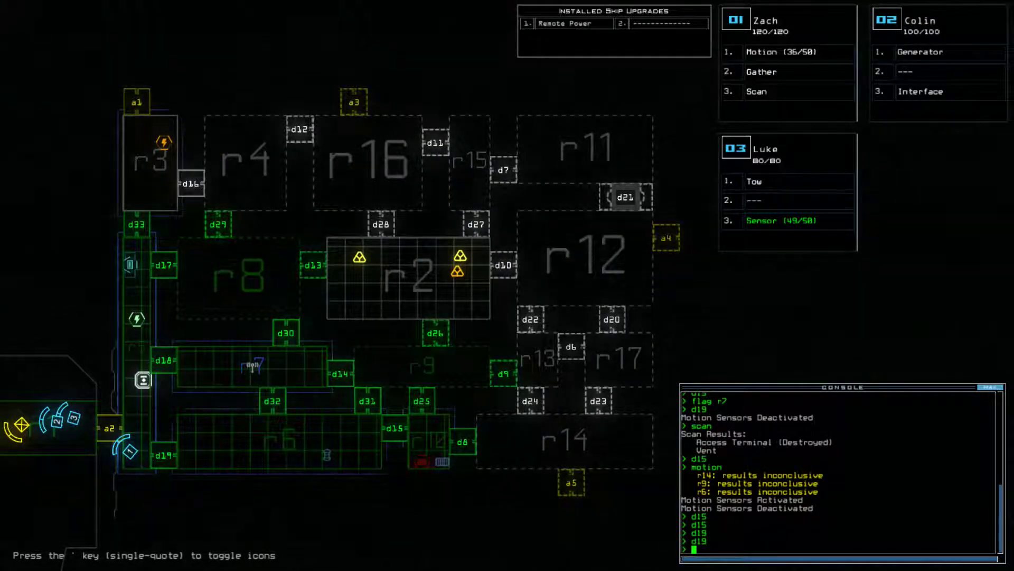
- Drive Zach north past airlock a2 to door d33 and toggle d33 twice
key(Tab)
key(Up)
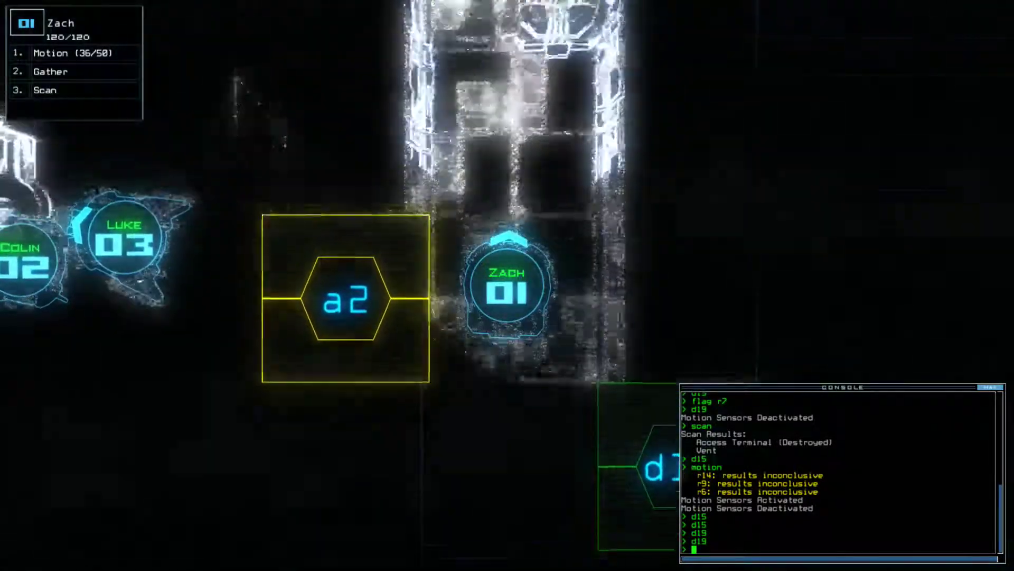
key(Up)
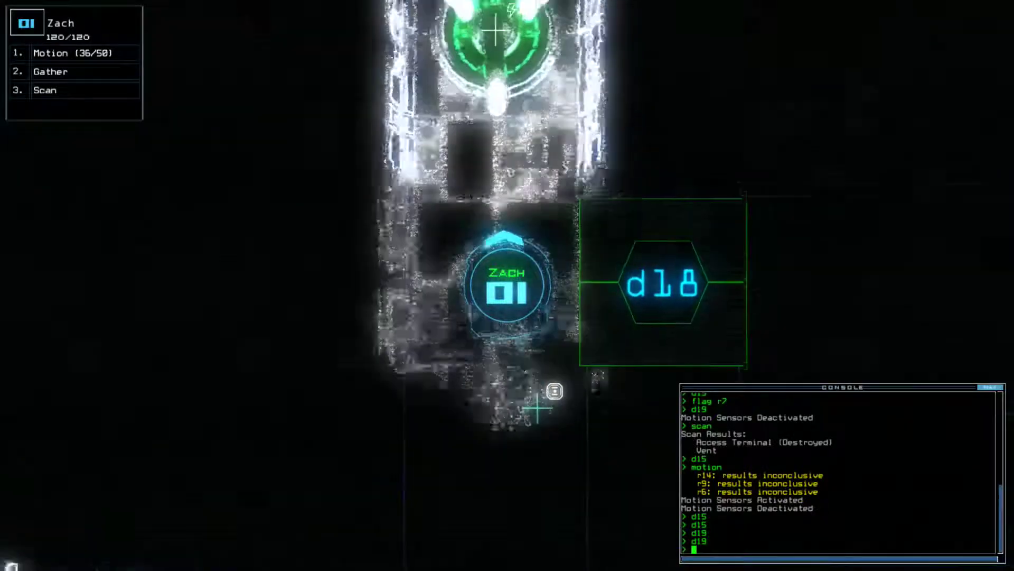
key(Up)
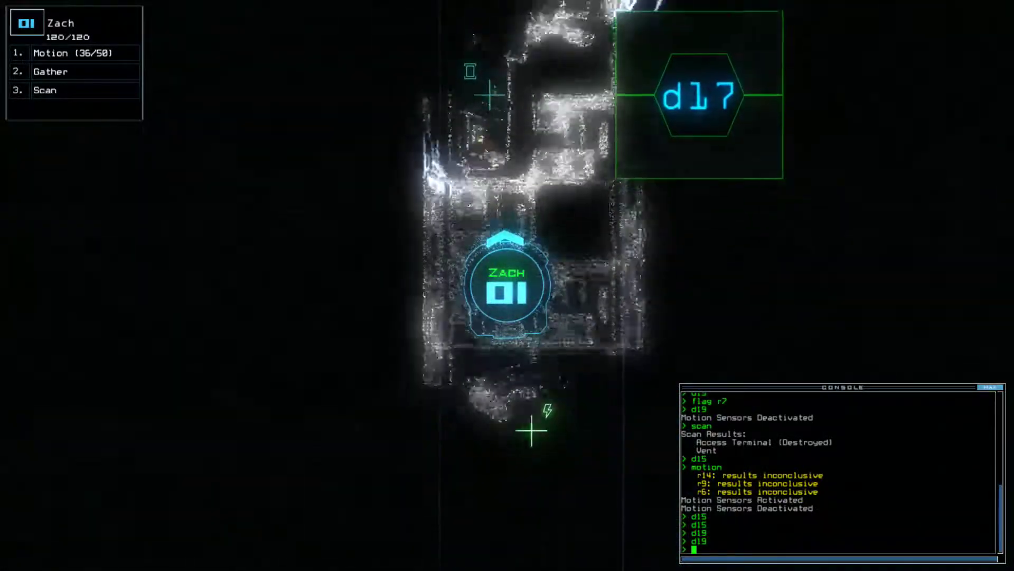
key(Up)
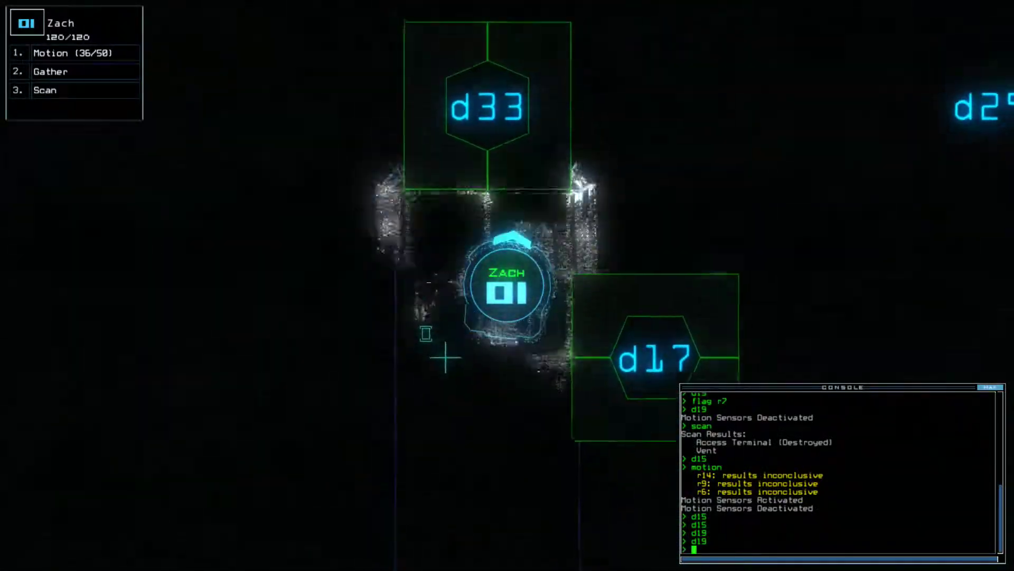
key(Up)
text(33)
key(Return)
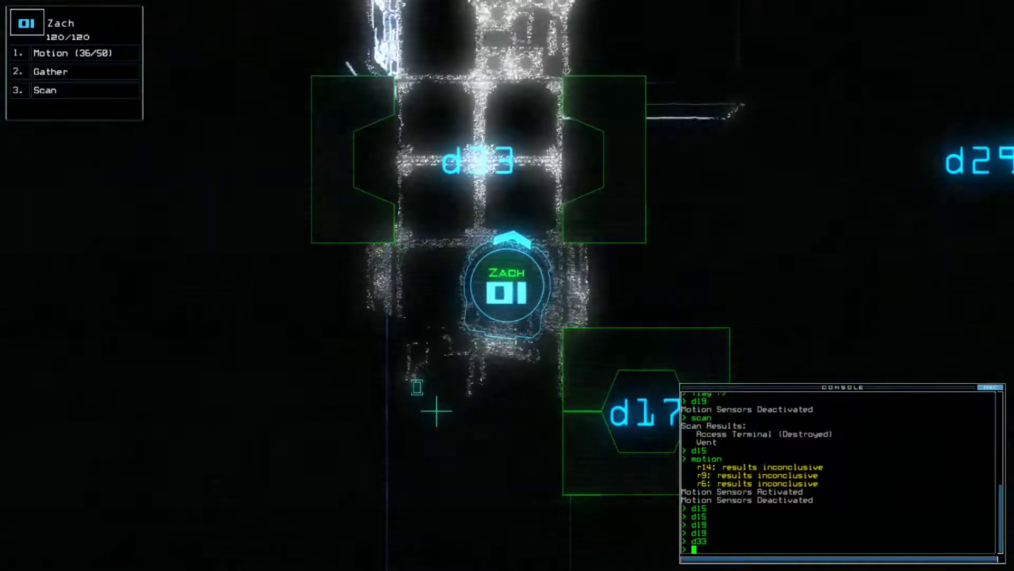
key(Up)
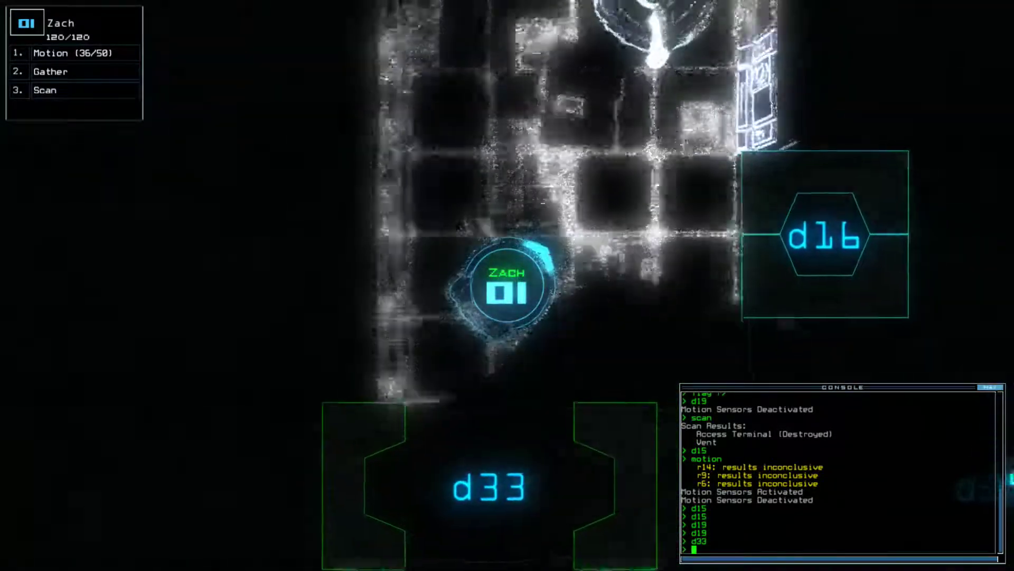
text(d33)
key(Return)
- Run a motion scan from the ship map, leaving r3 and r4 inconclusive
key(Tab)
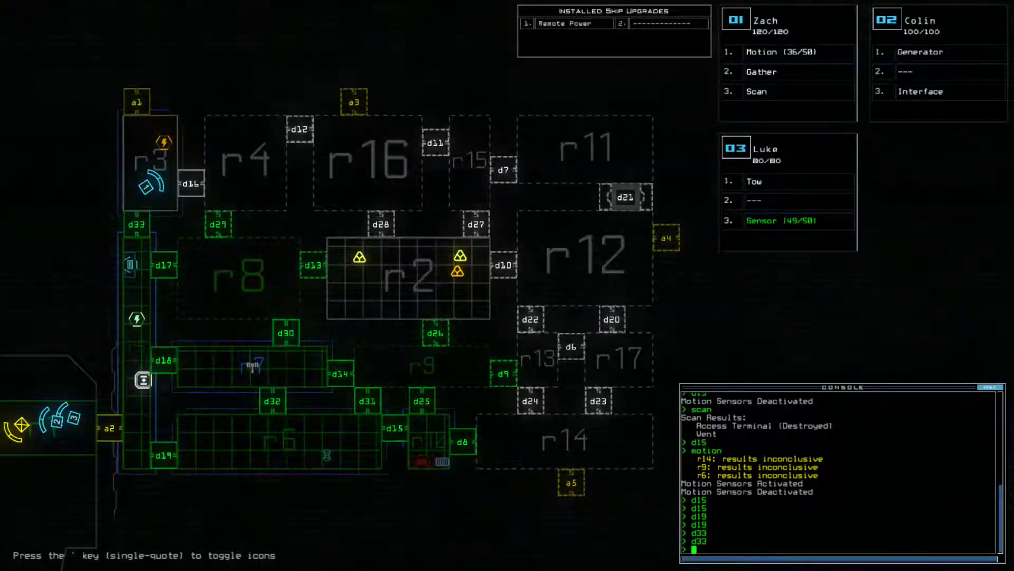
key(Tab)
text(motion)
key(Return)
key(Tab)
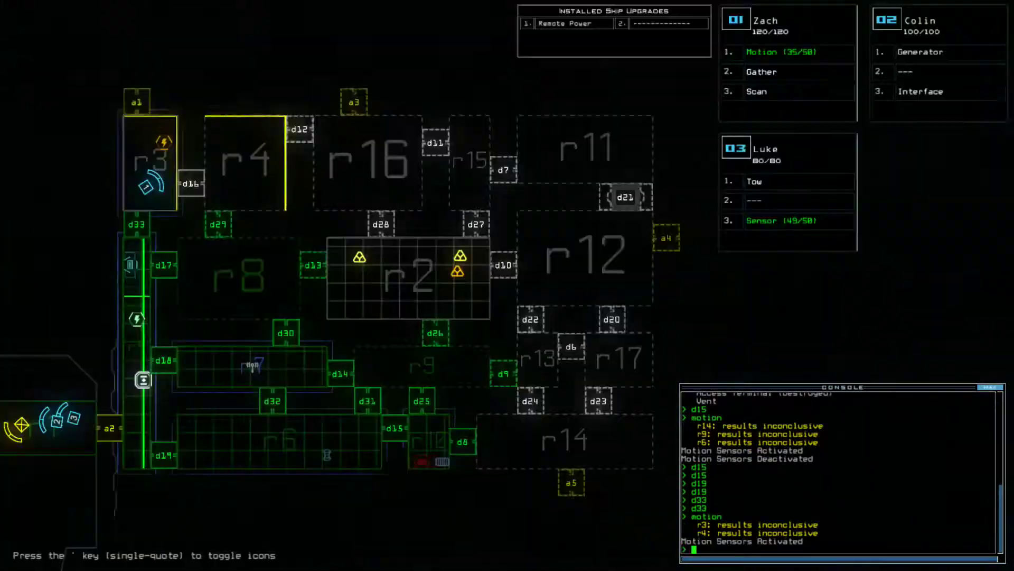
- Steer Zach around and back down the corridor to door d33, then toggle it
key(Tab)
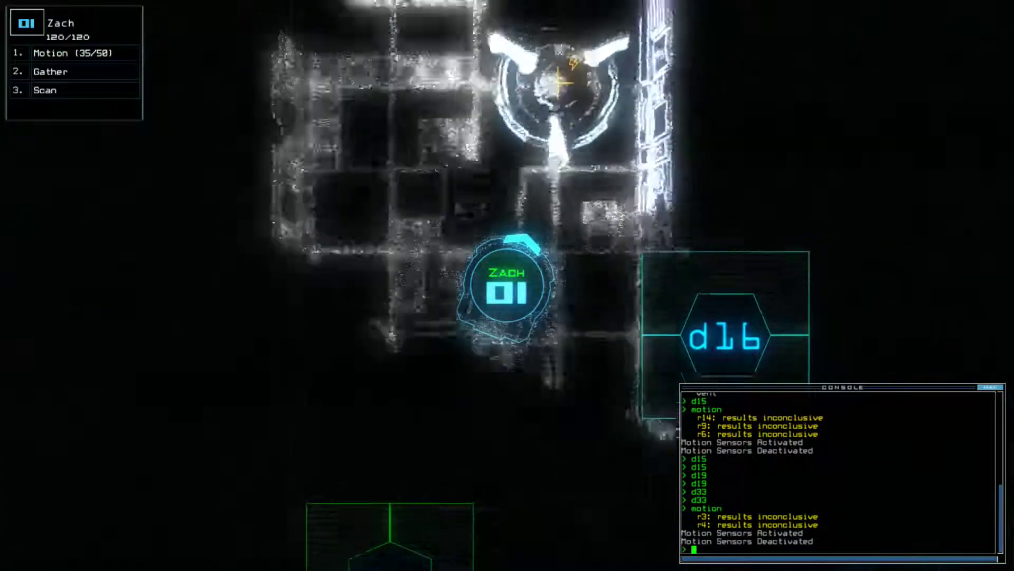
key(w)
key(a)
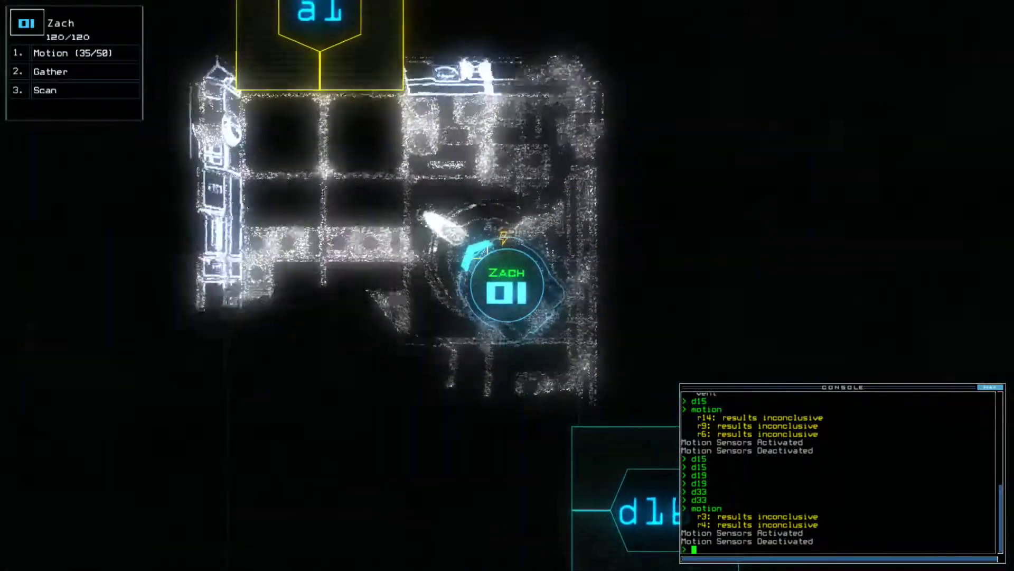
key(a)
key(w)
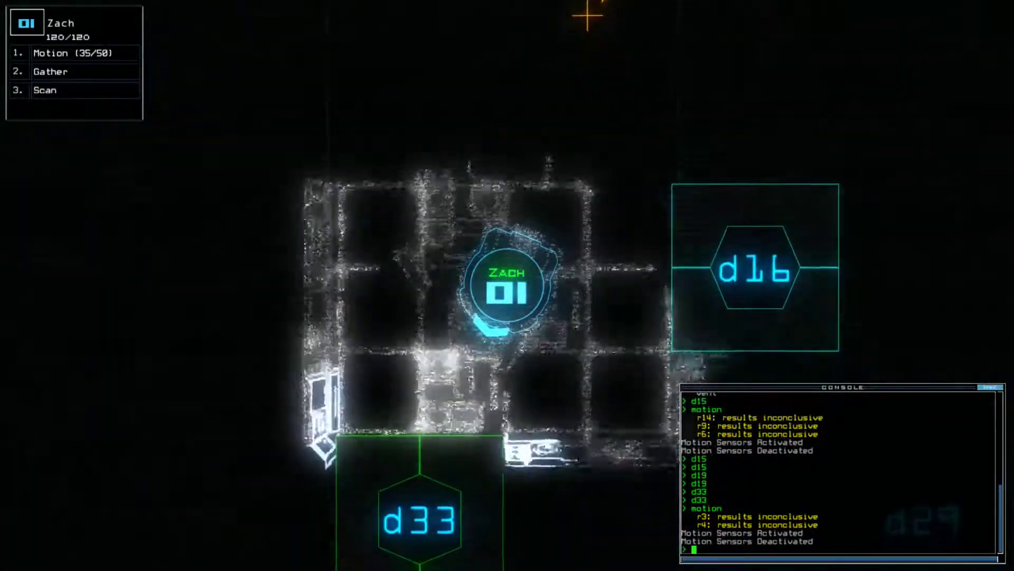
text(d33)
key(Return)
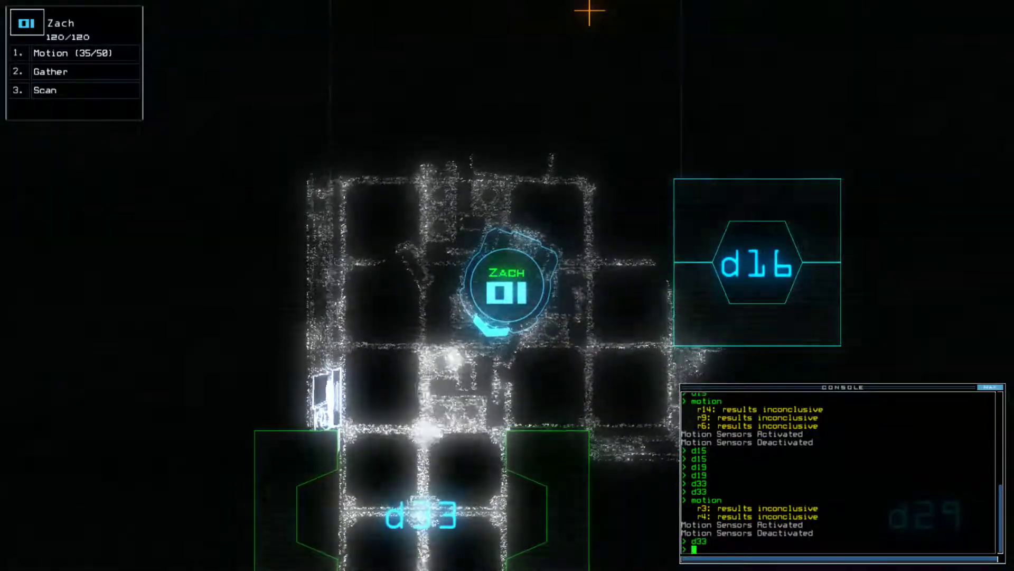
- Re-dock the boarding ship at airlock a1 and toggle door d33
key(Tab)
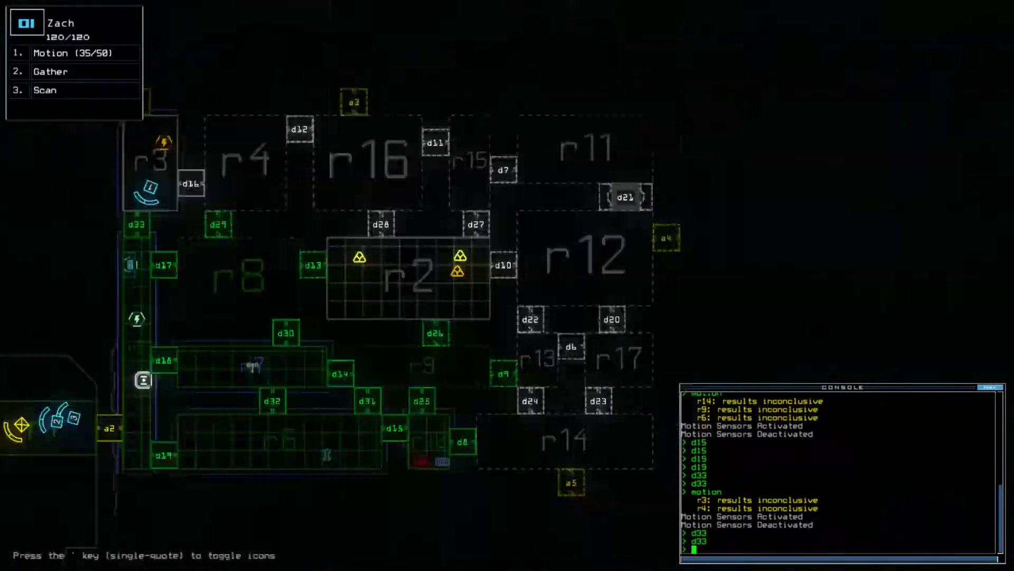
text(1)
key(Return)
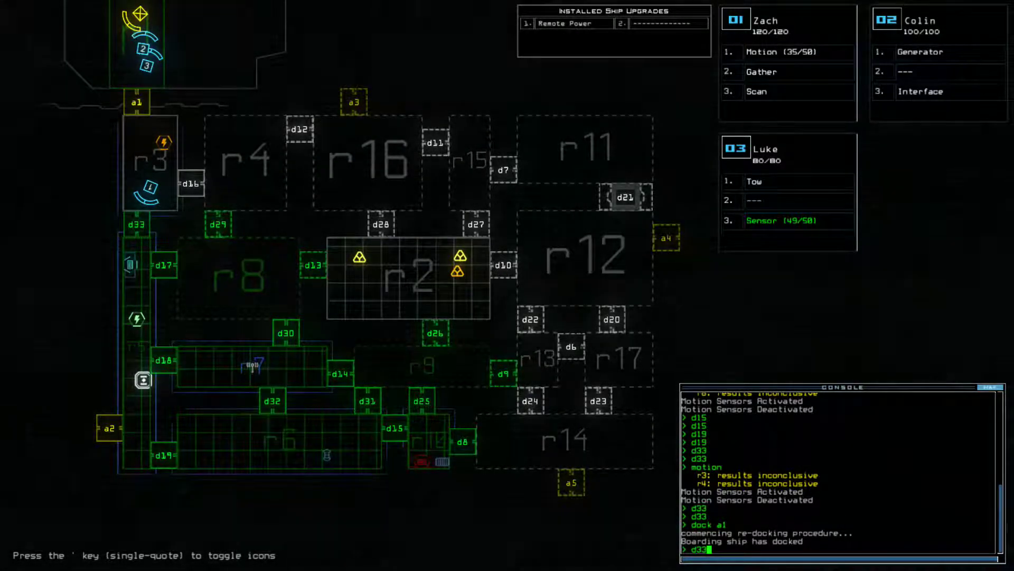
key(Return)
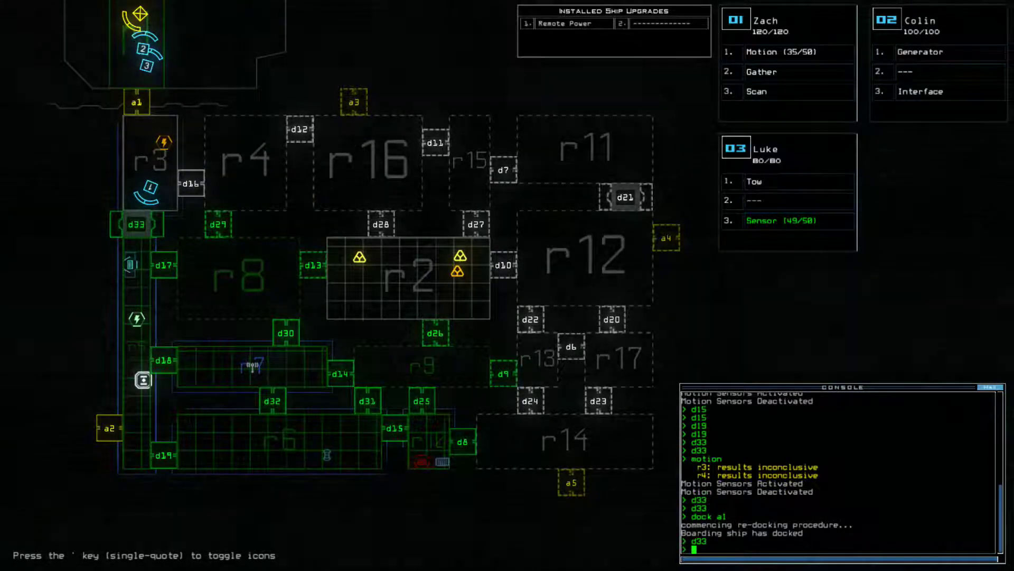
- Toggle d33 again from Zach's camera and motion-scan rooms r8, r6 and r3
key(Tab)
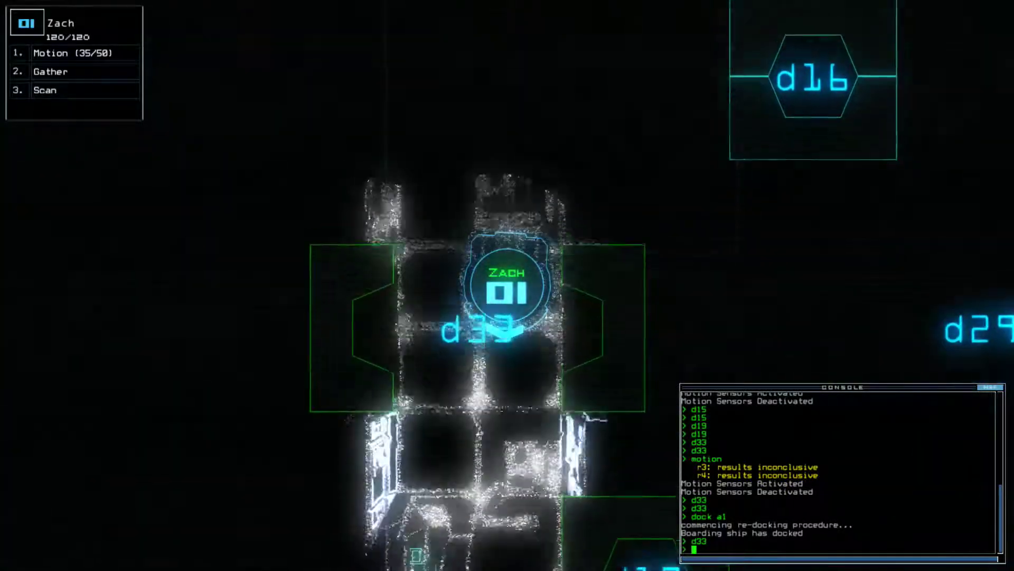
text(d33)
key(Return)
key(Tab)
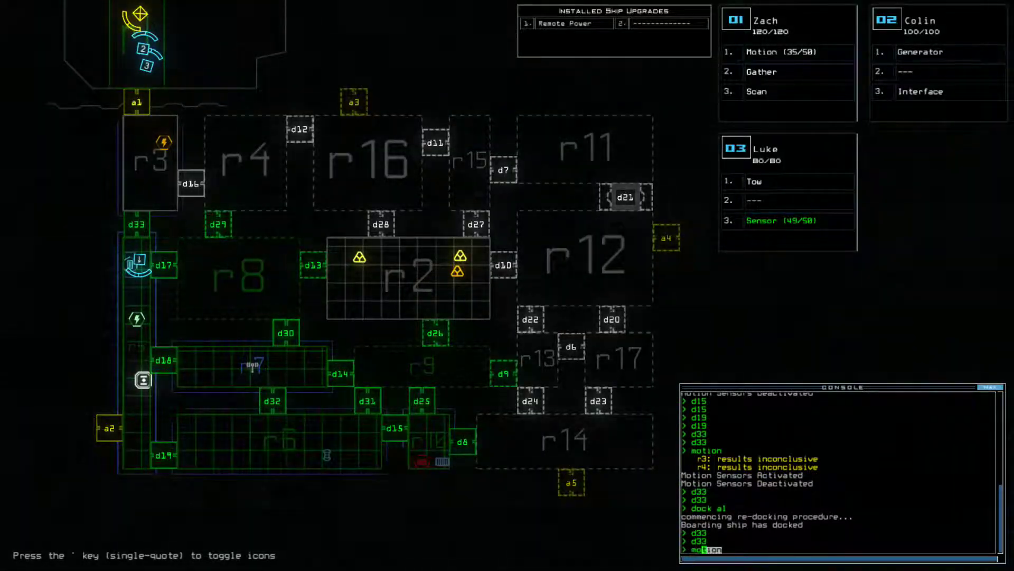
key(Return)
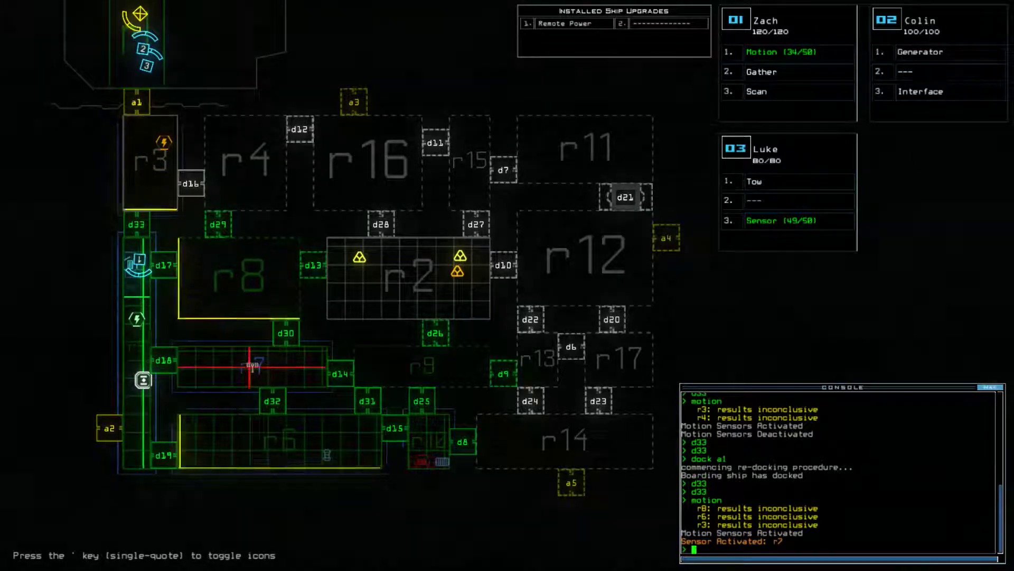
text(d32)
- Open door d32, toggle door d30 twice to herd enemies toward r7, and flag r6
key(Return)
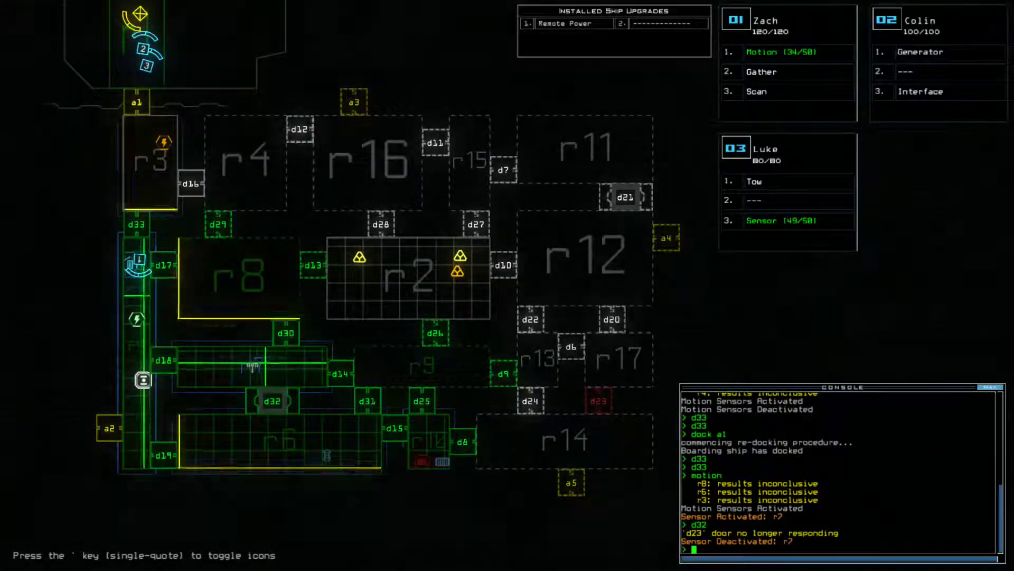
text(d32)
key(Return)
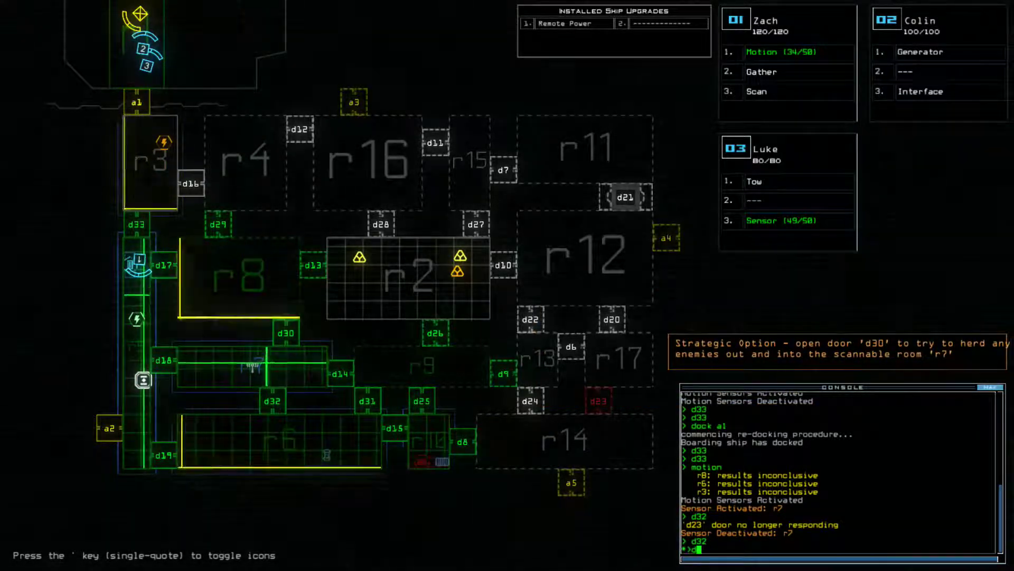
text(d30)
key(Return)
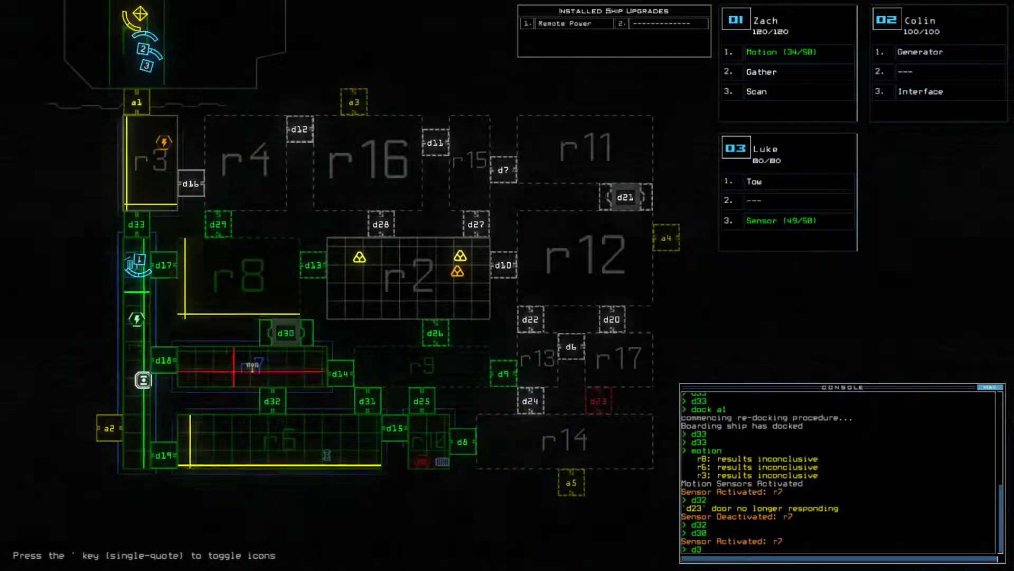
text(0)
key(Return)
text(flag r6)
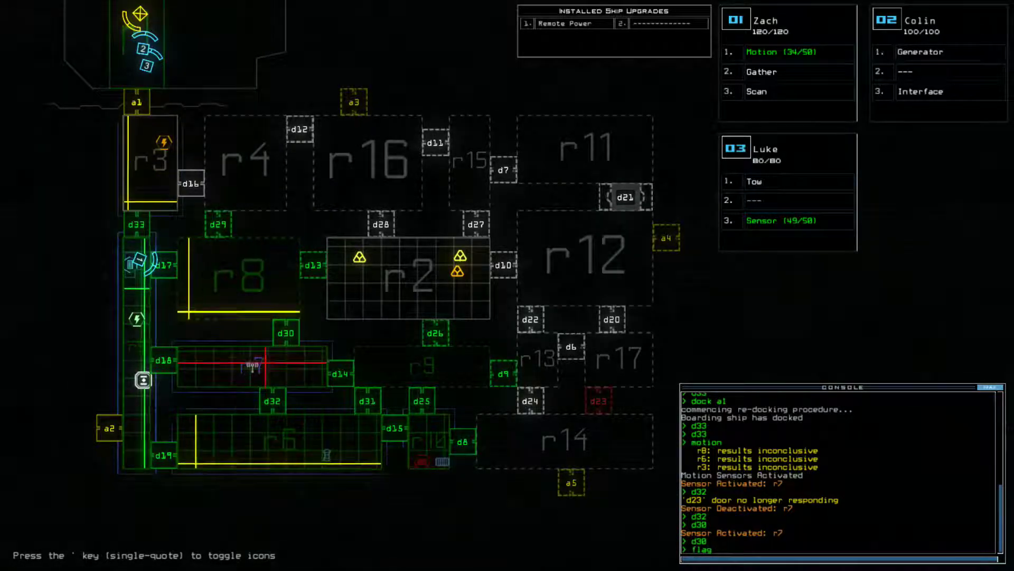
key(Return)
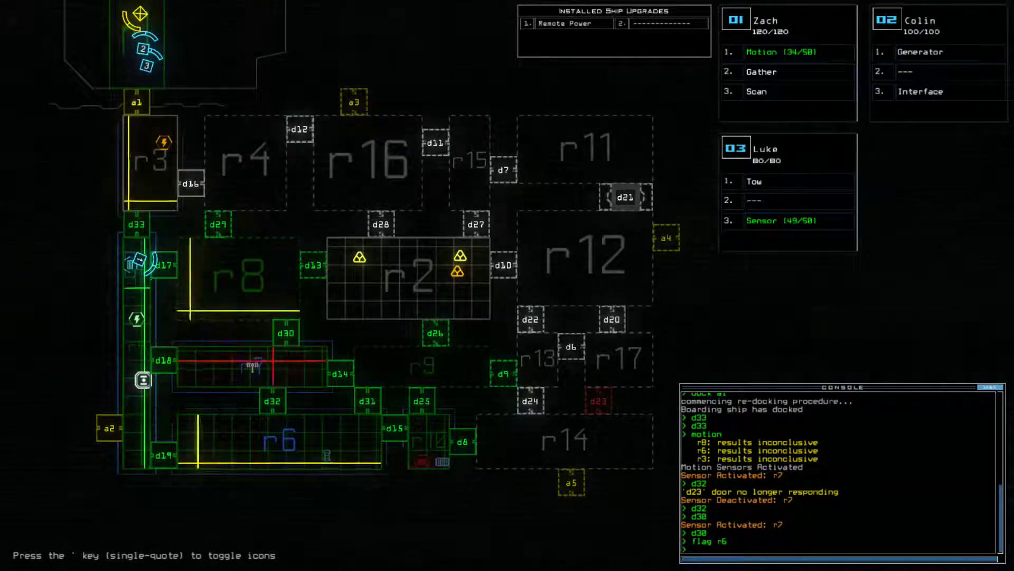
text(d32)
- Repeat the d32 command until the console reports door d32 closed
key(Return)
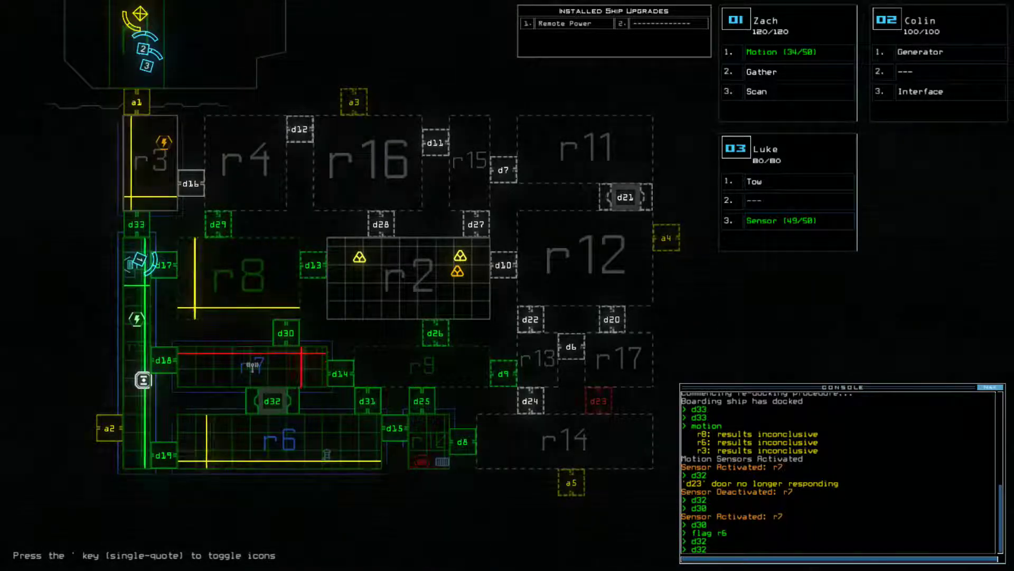
key(Return)
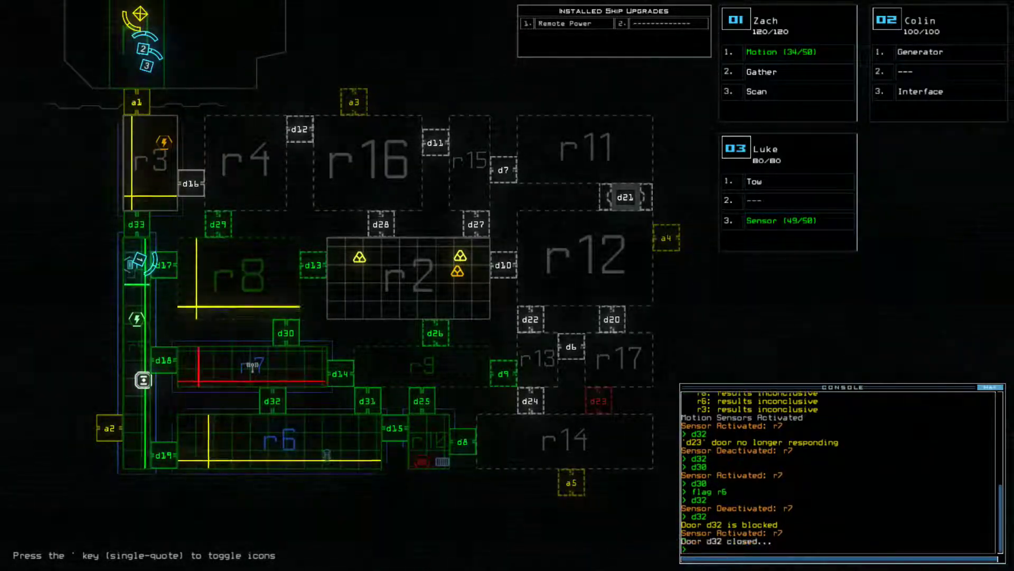
text(d32)
key(Return)
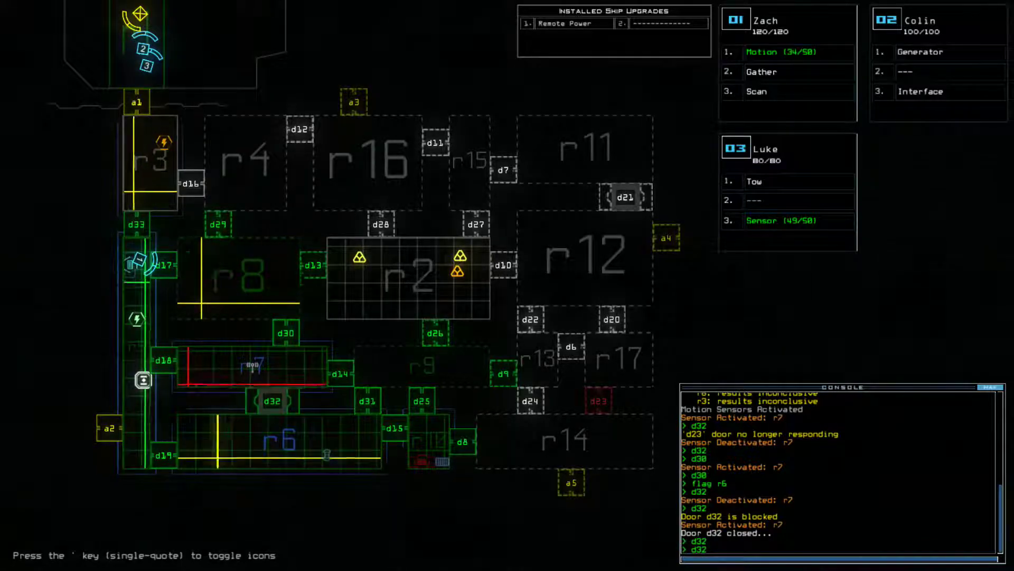
key(Return)
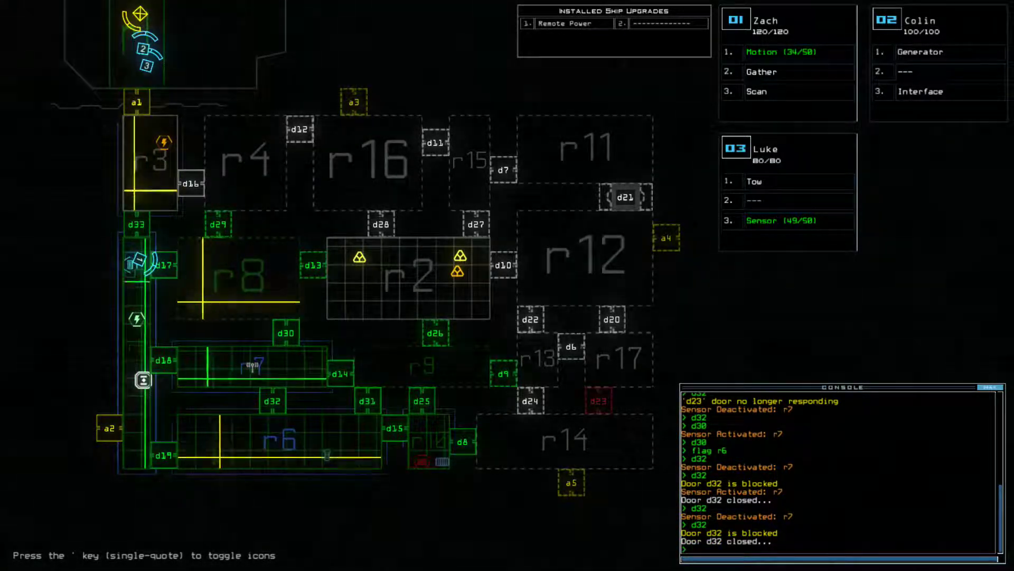
text(flag r7)
- Flag r7, open door d17, scan and motion-check from Zach, then toggle d17
key(Return)
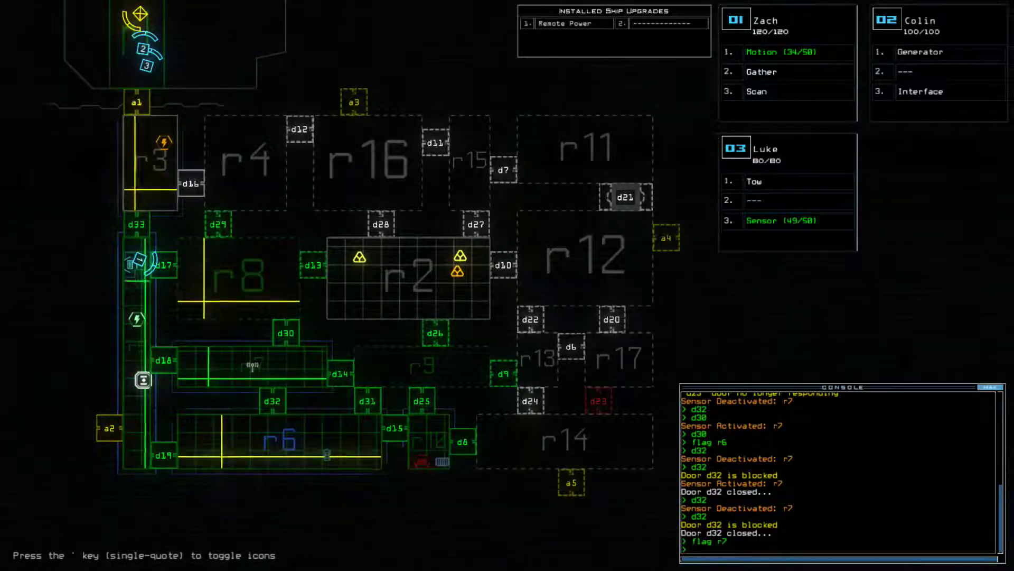
text(d1)
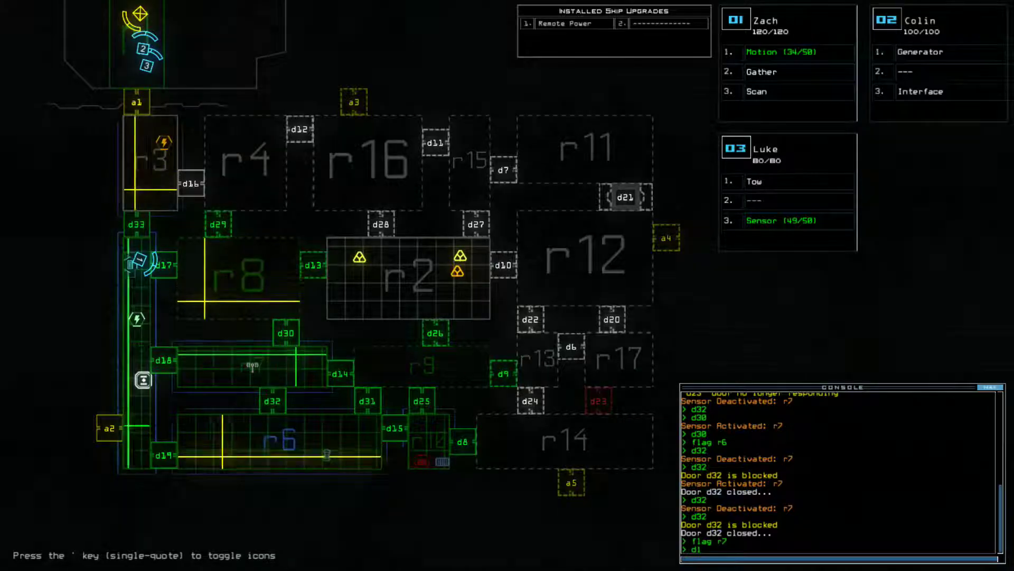
text(7)
key(Return)
key(1)
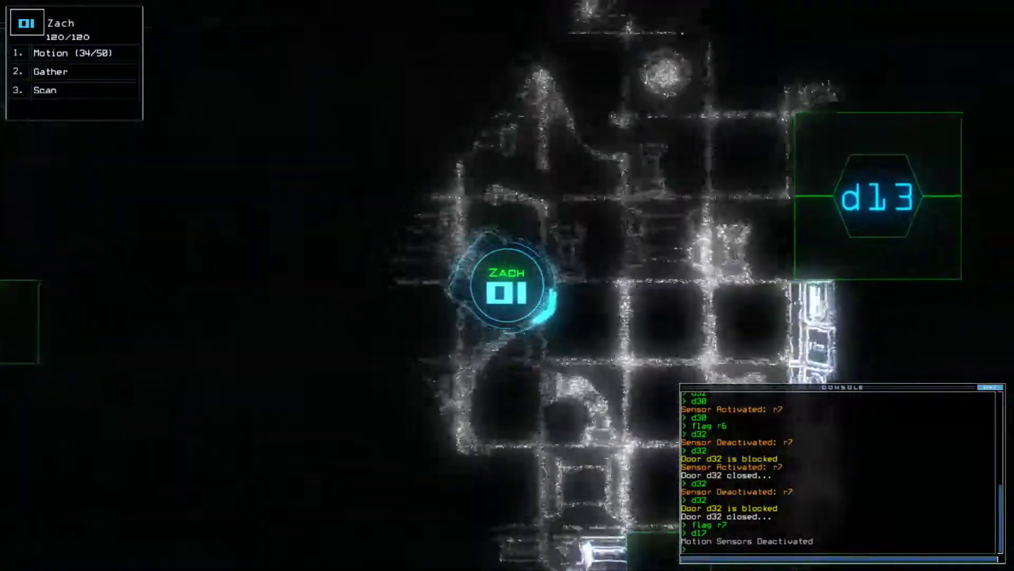
text(scan)
key(Return)
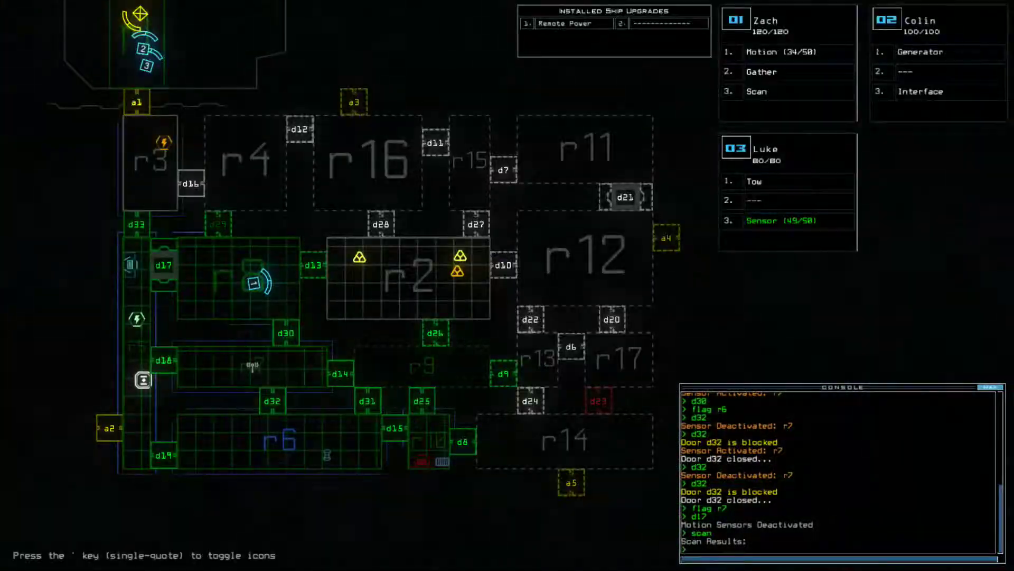
text(motion)
key(Return)
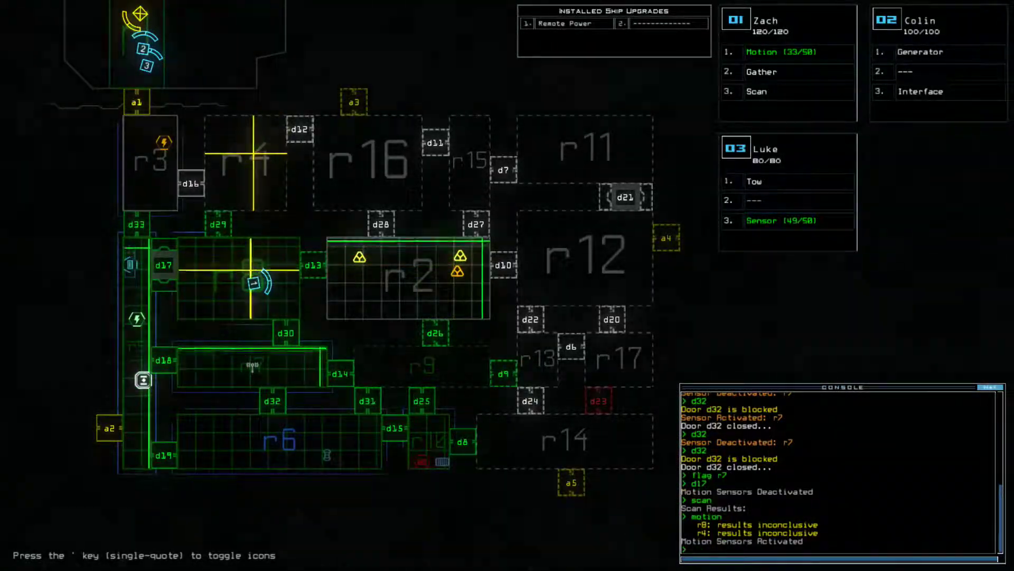
text(d17)
key(Return)
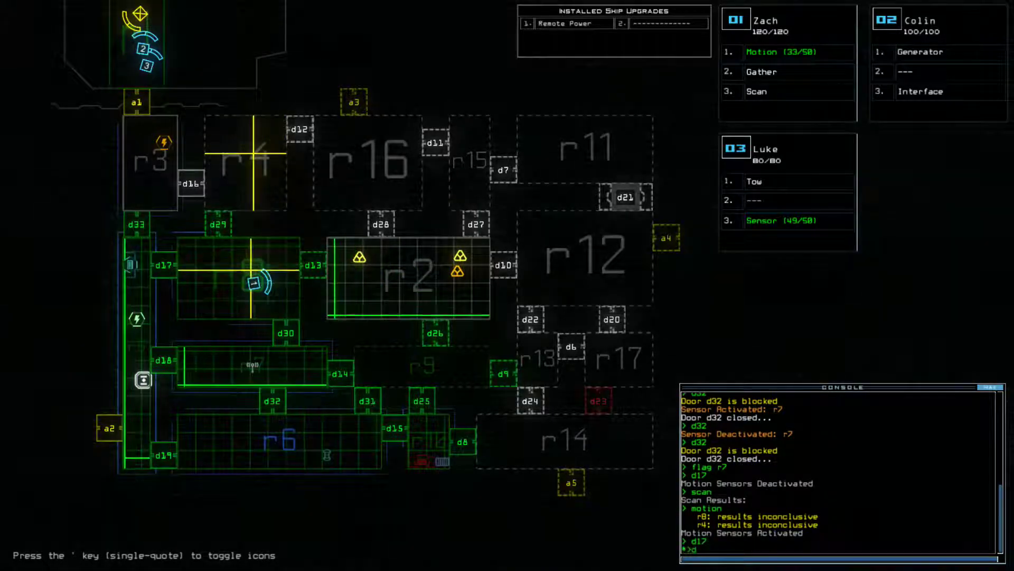
text(d)
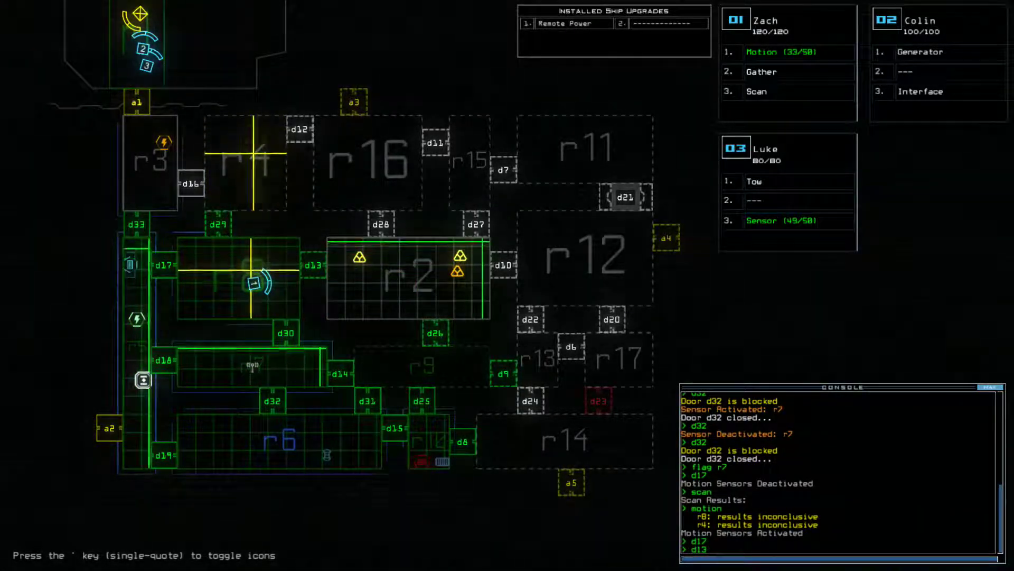
text(13)
- Toggle door d13, turn Zach, and gather all nearby scrap
key(Return)
key(1)
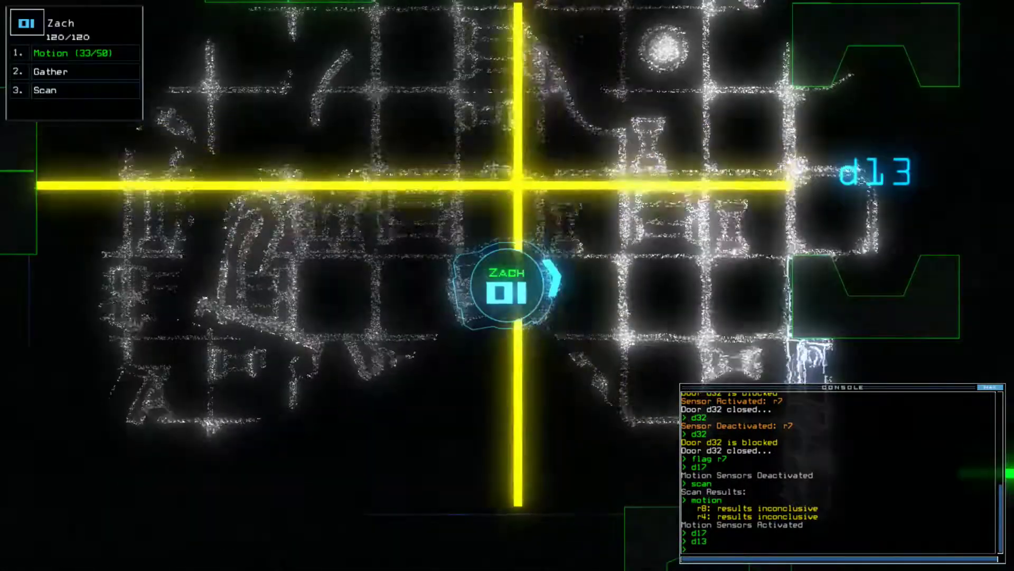
key(Left)
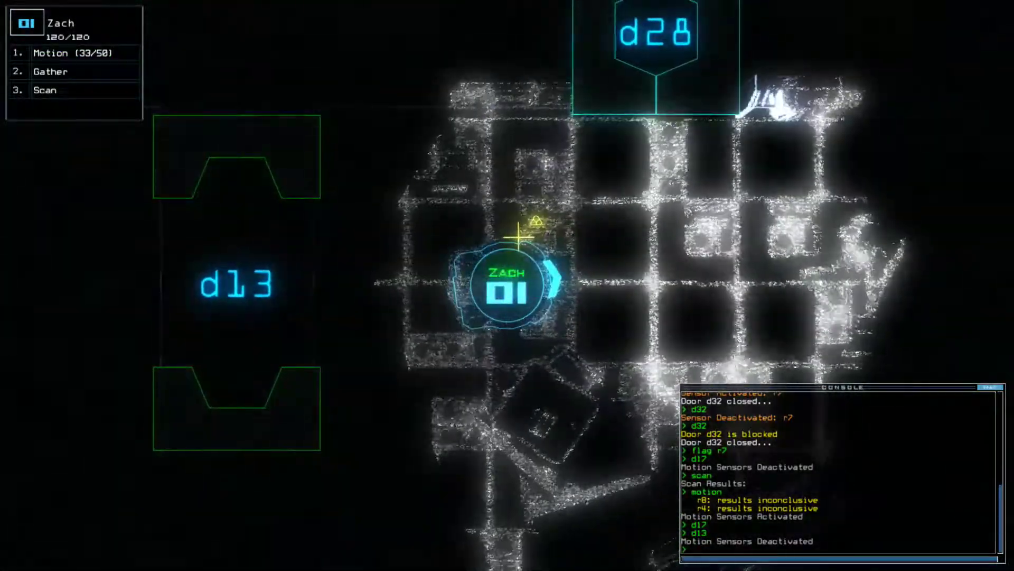
key(1)
key(1)
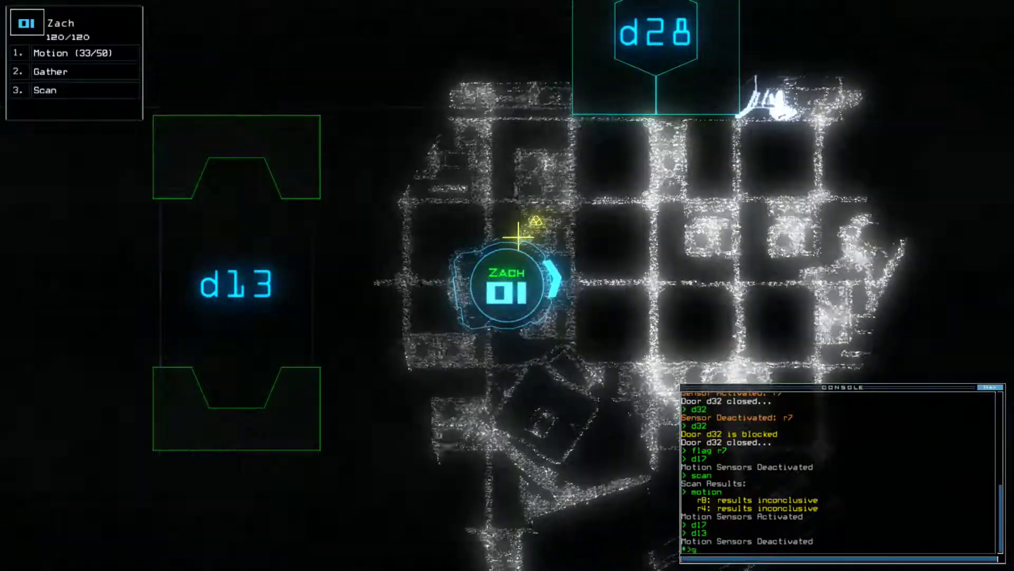
text(gather all)
key(Return)
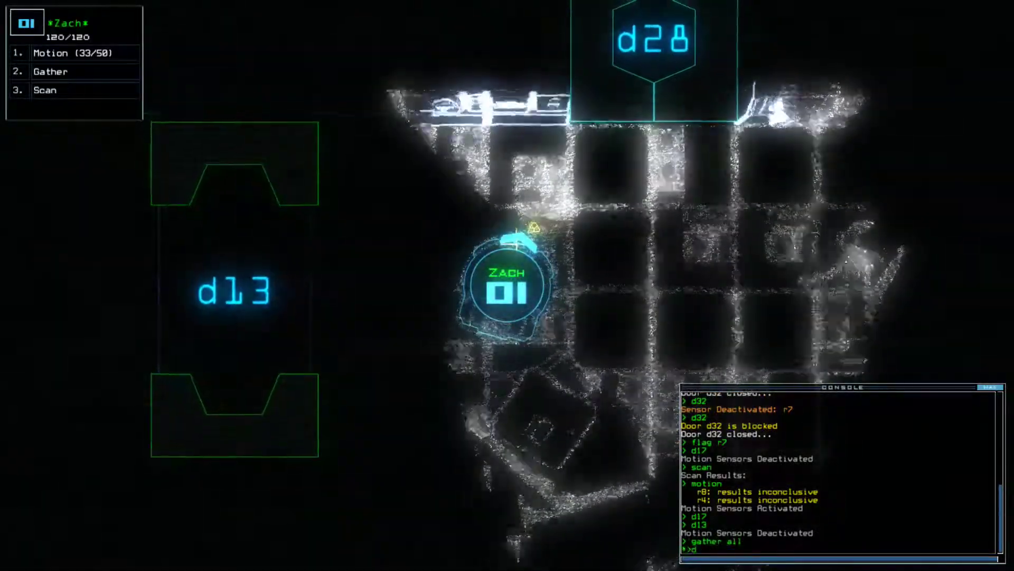
text(d13)
- Open door d13, motion-scan r12, r9, r16 and r8, and send drone 2 to r3
key(Return)
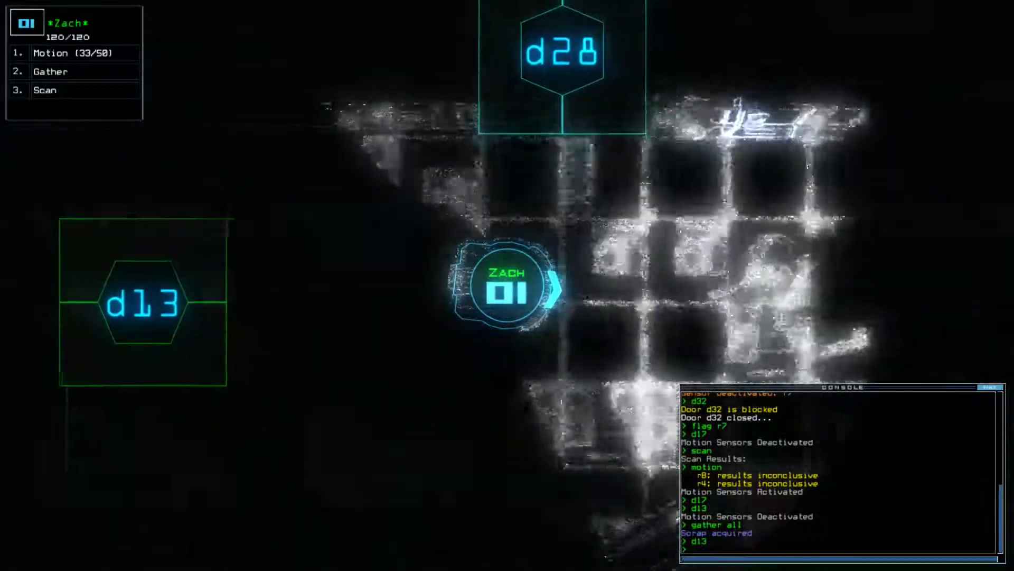
key(1)
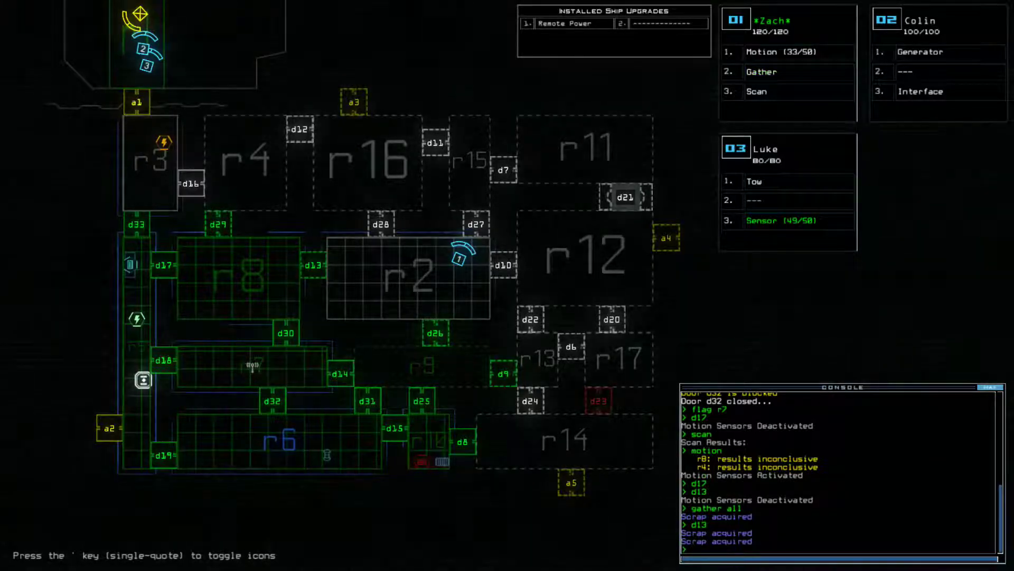
text(mot)
key(Return)
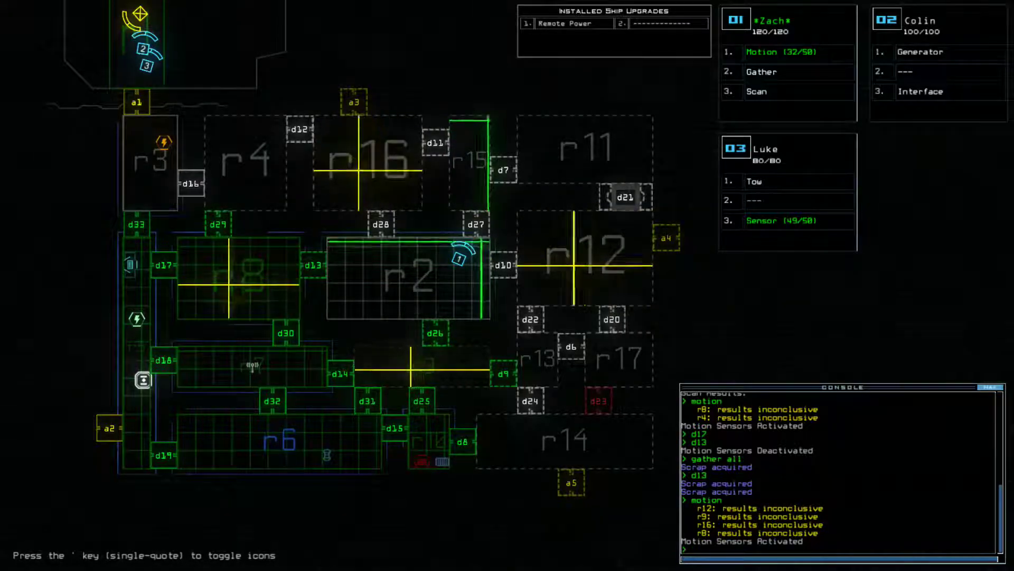
text(besbegin)
key(Return)
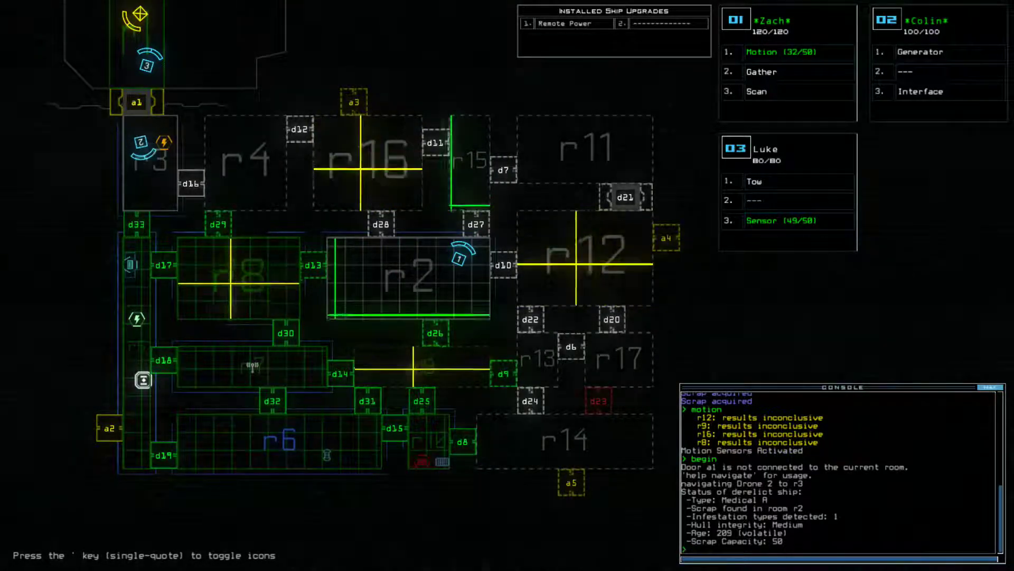
- Power the derelict with drone 2's generator and open doors d33 and d17
key(ctrl+1)
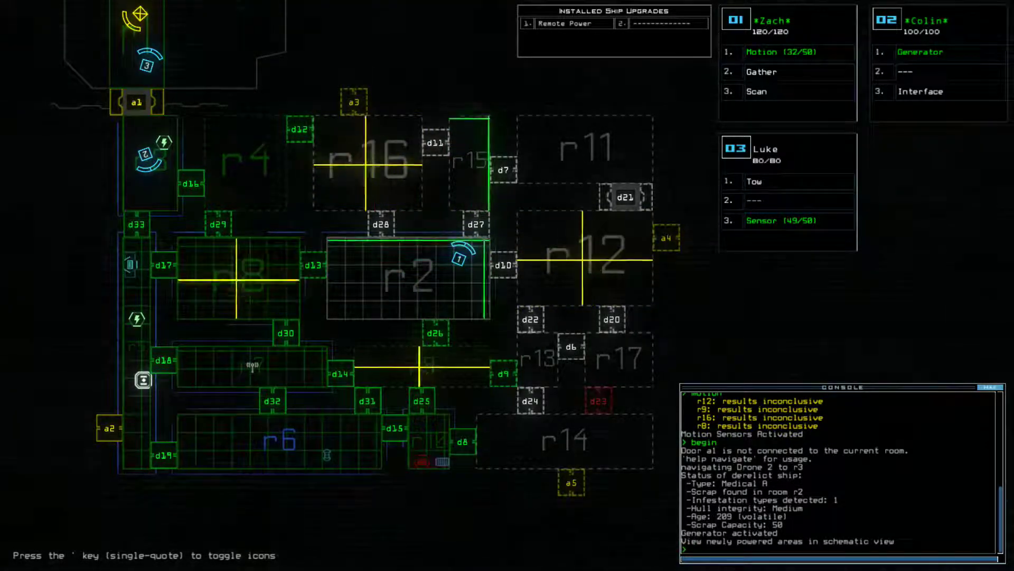
text(d3)
key(Return)
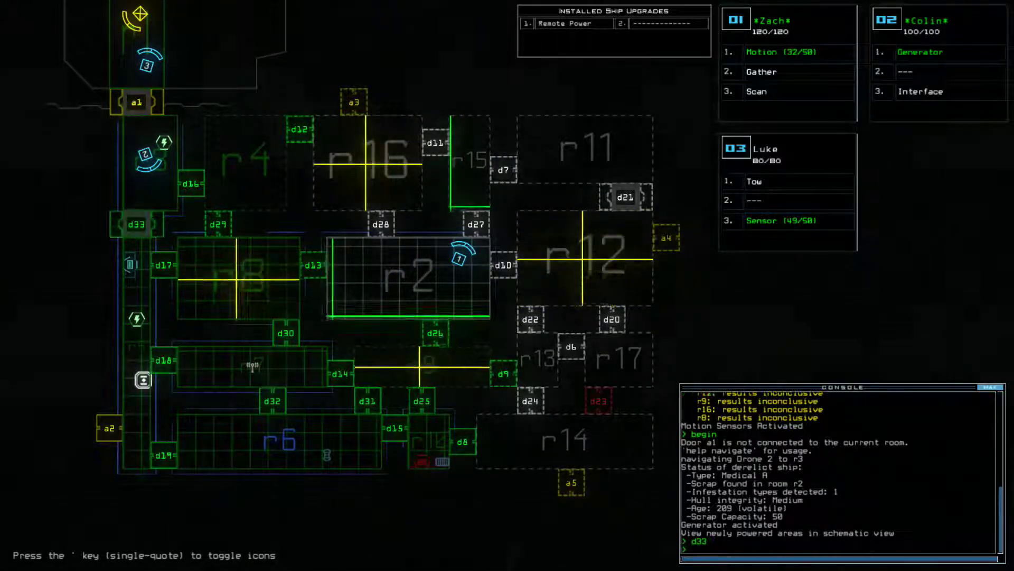
text(7)
key(Return)
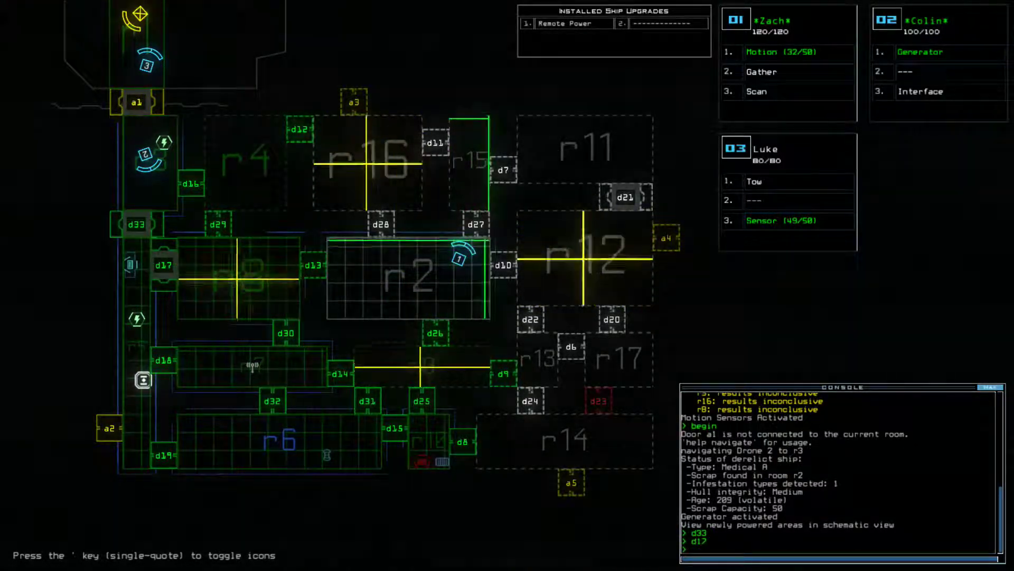
text(navigate 3 r8)
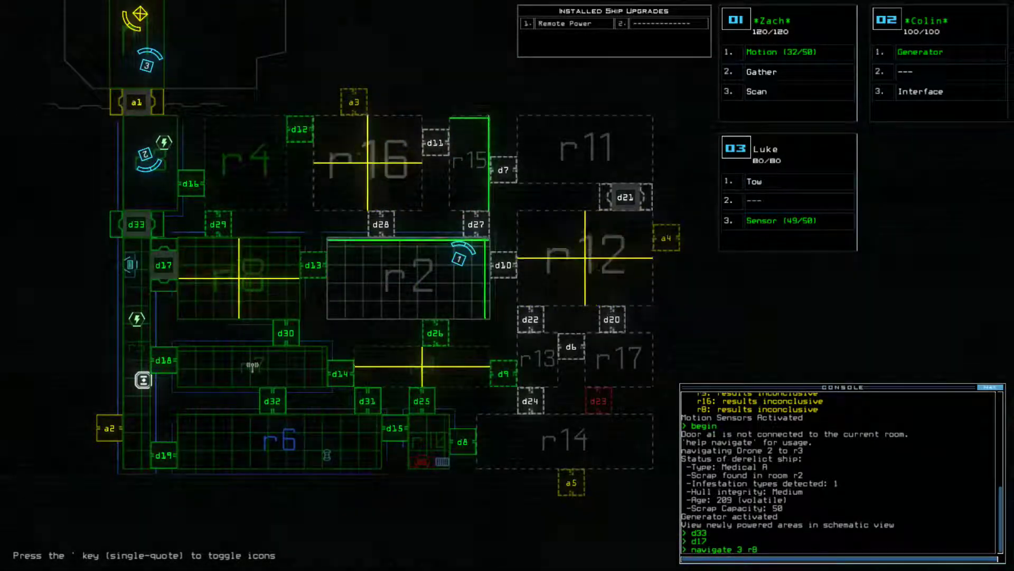
- Drop drone 3's sensor in r8, send it back to r1, and toggle doors d17 and d33
key(Return)
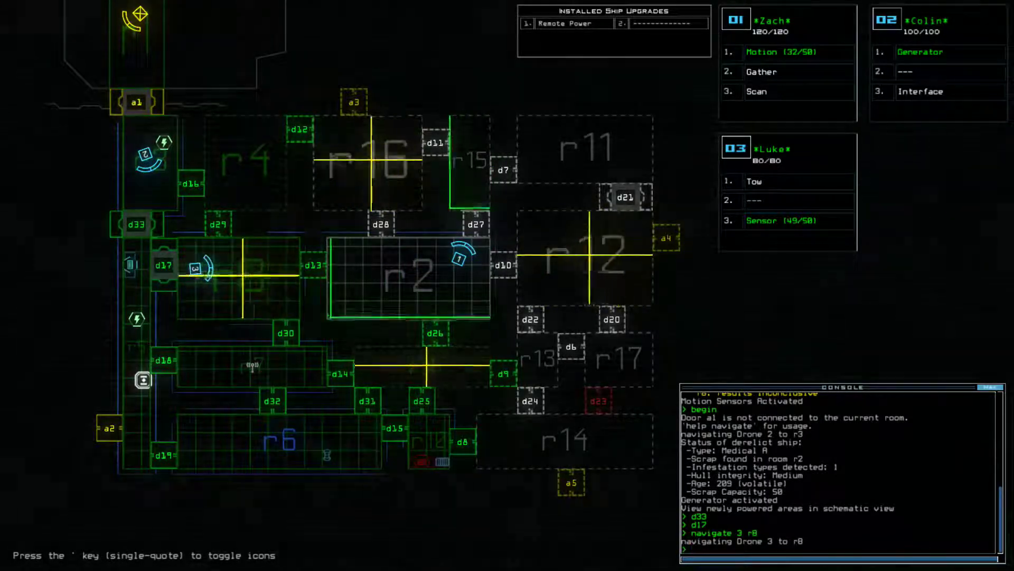
text(sensor)
key(Return)
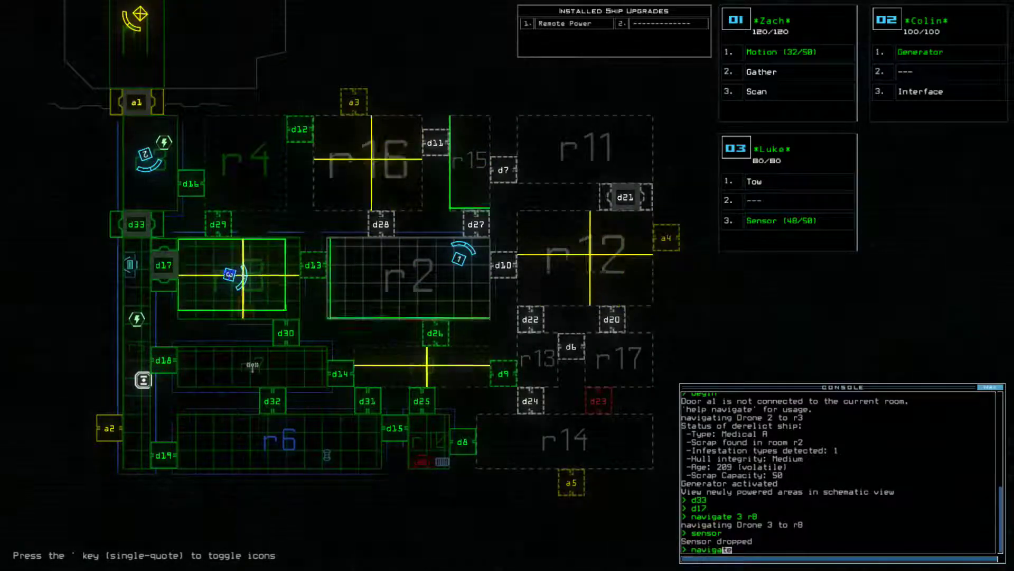
text(te 3 r1)
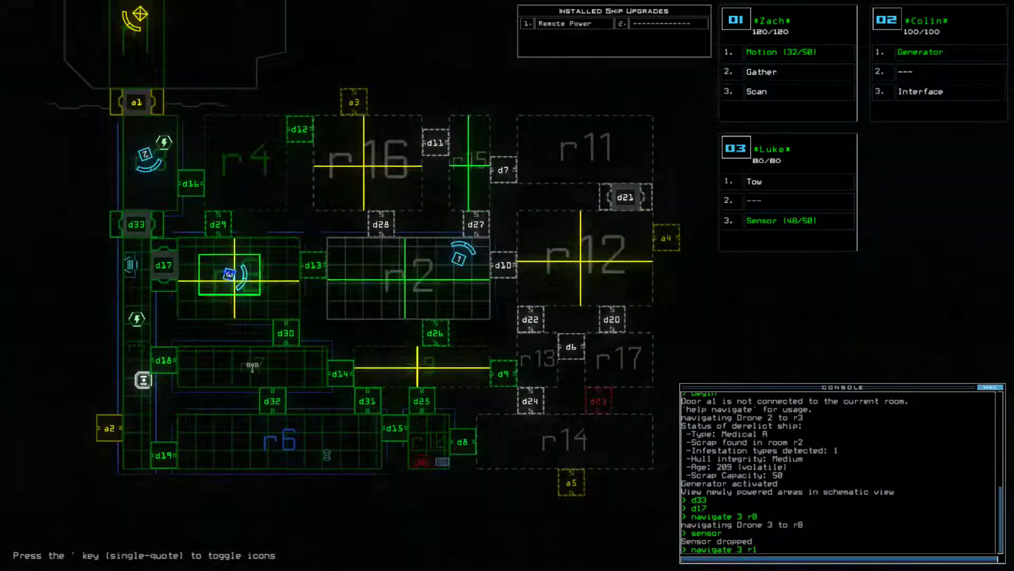
key(Return)
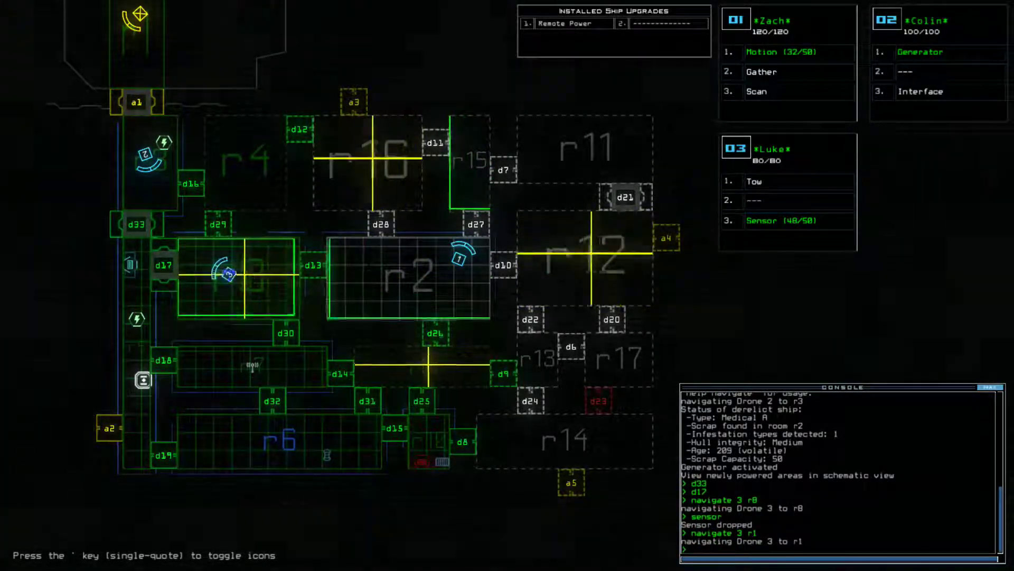
text(d17)
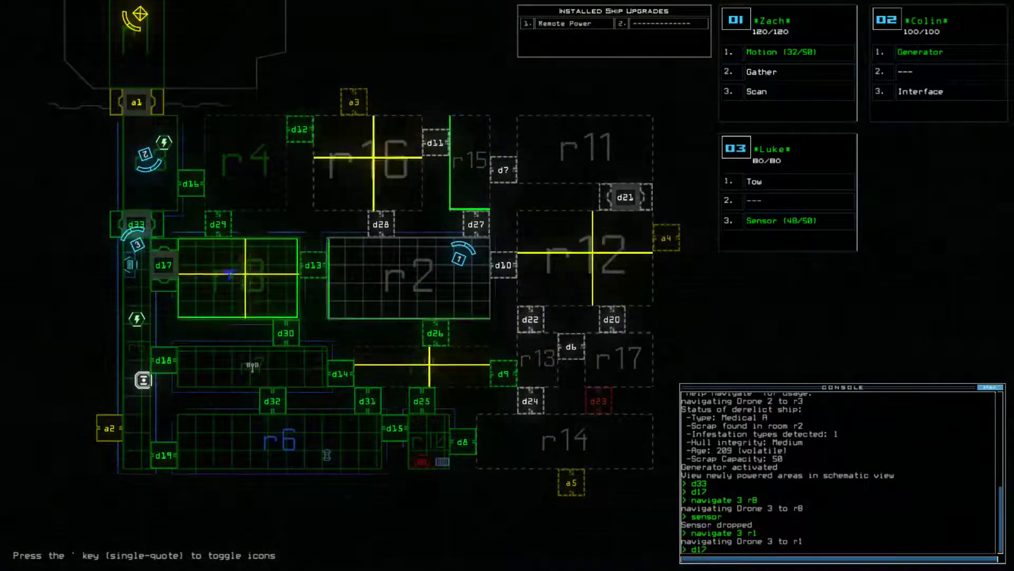
key(Return)
text(d33)
key(Return)
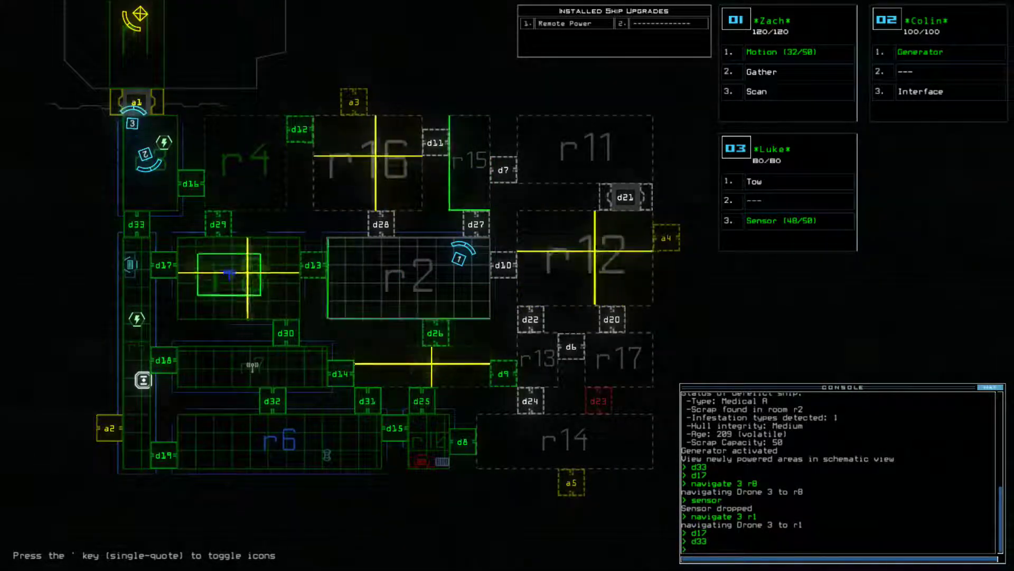
text(d29)
- Toggle door d29 from the console
key(Return)
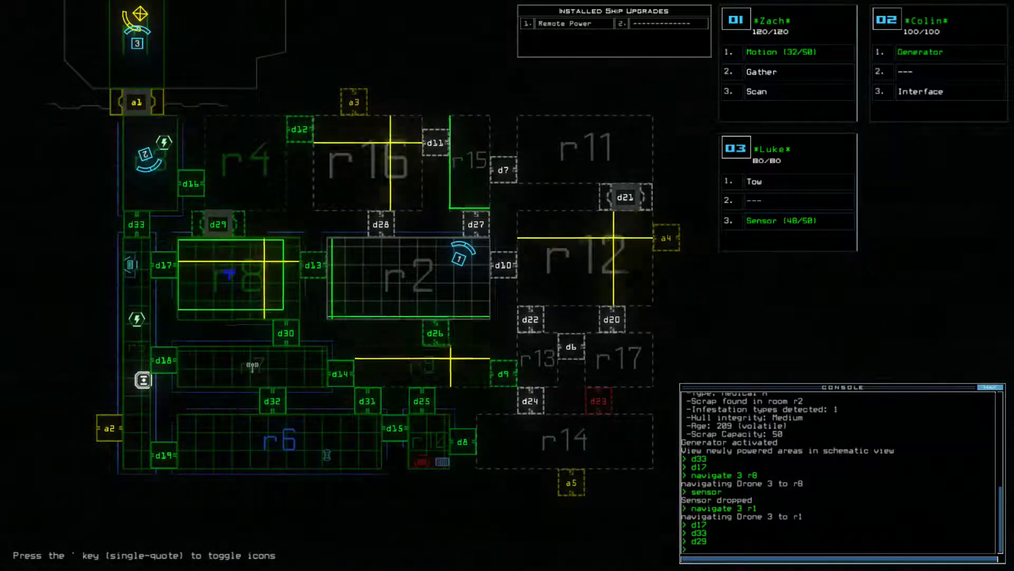
- Drive Zach west through door d13 and north through d29 into r4
key(Tab)
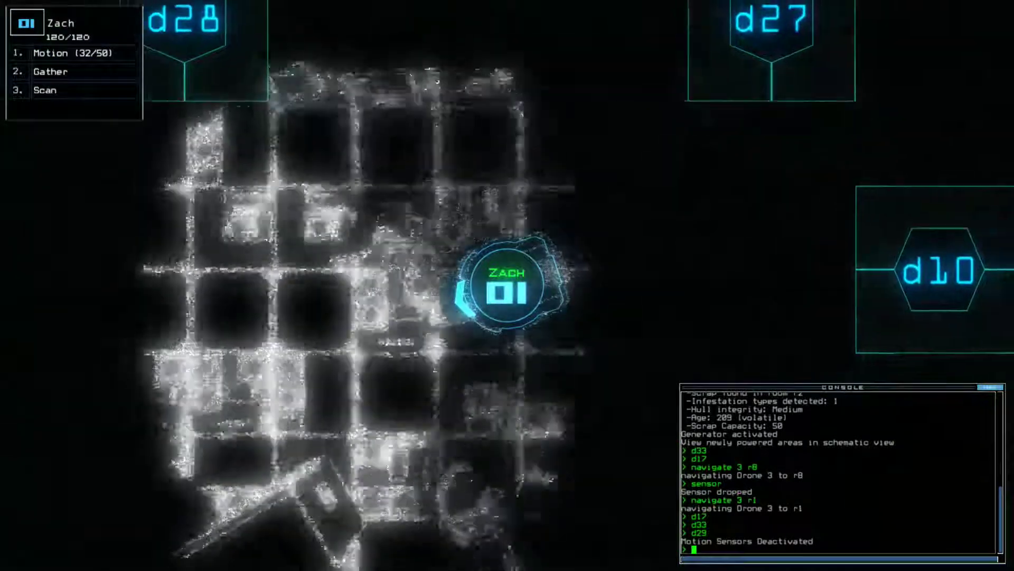
key(Left)
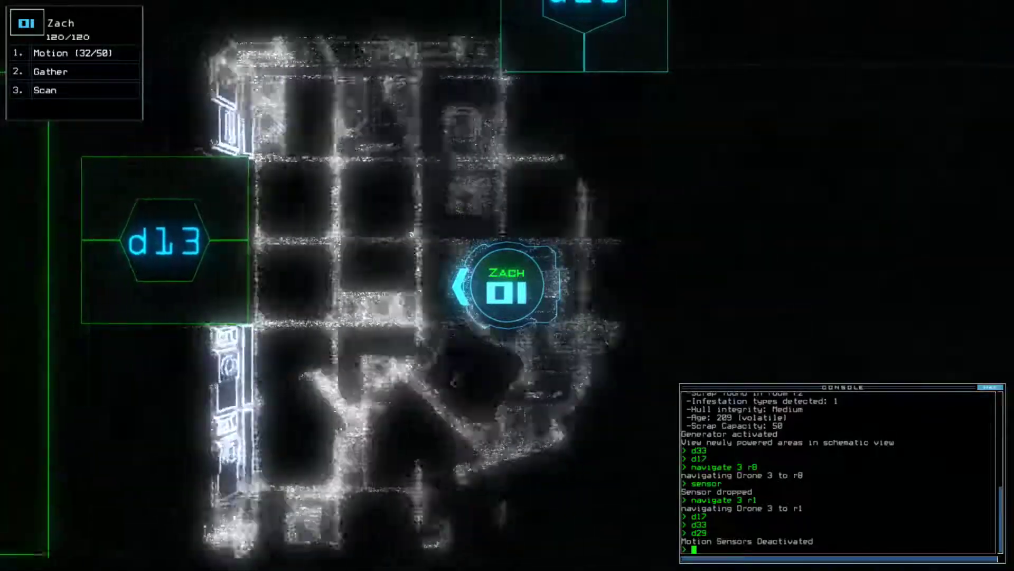
text(d13)
key(Return)
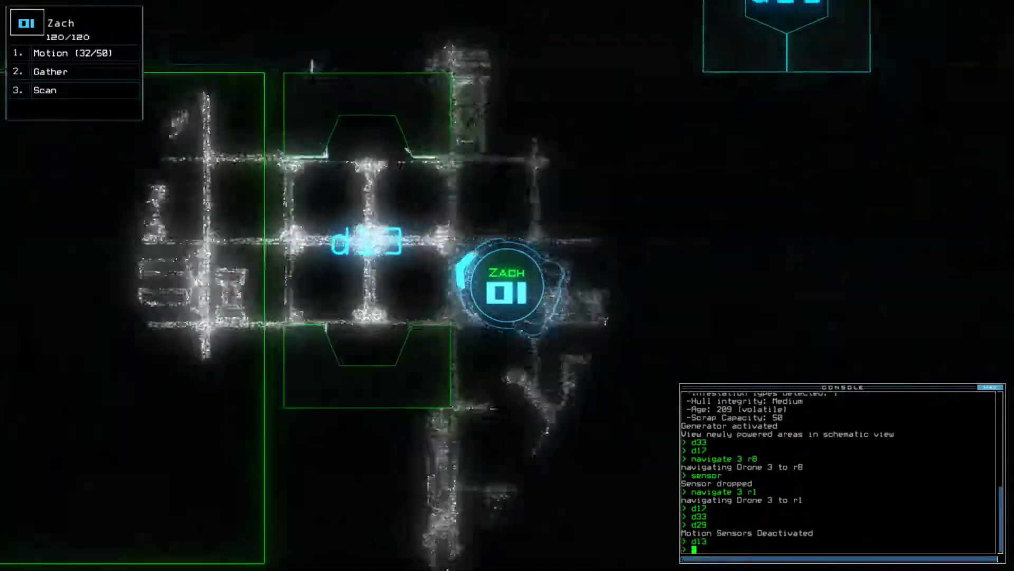
key(Left)
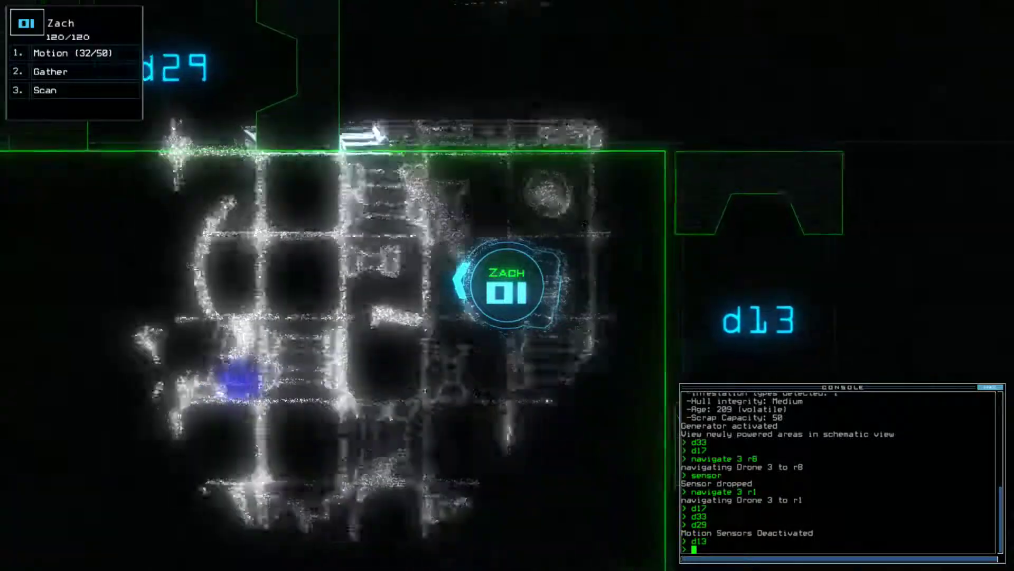
key(Up)
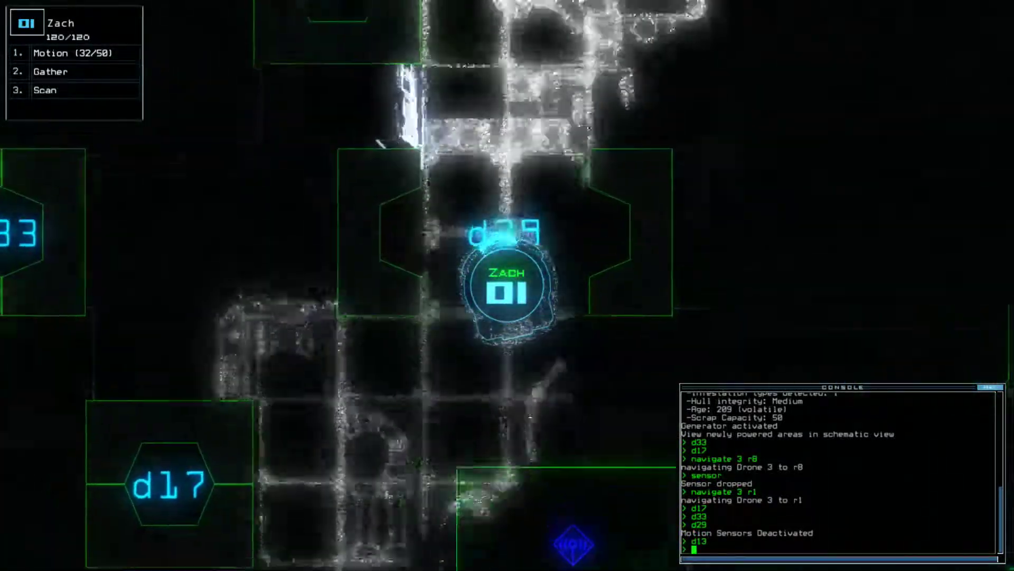
key(Right)
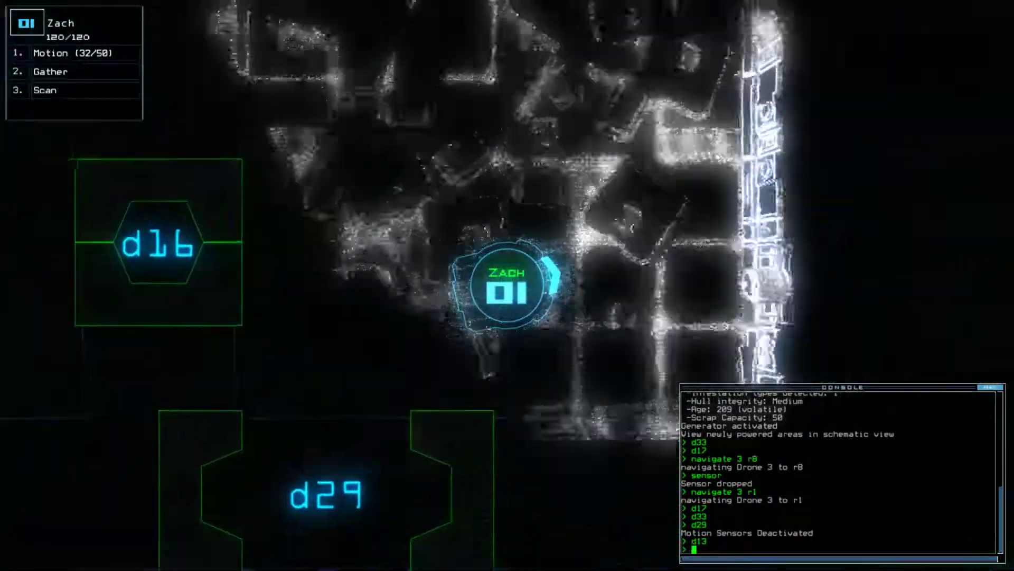
key(Up)
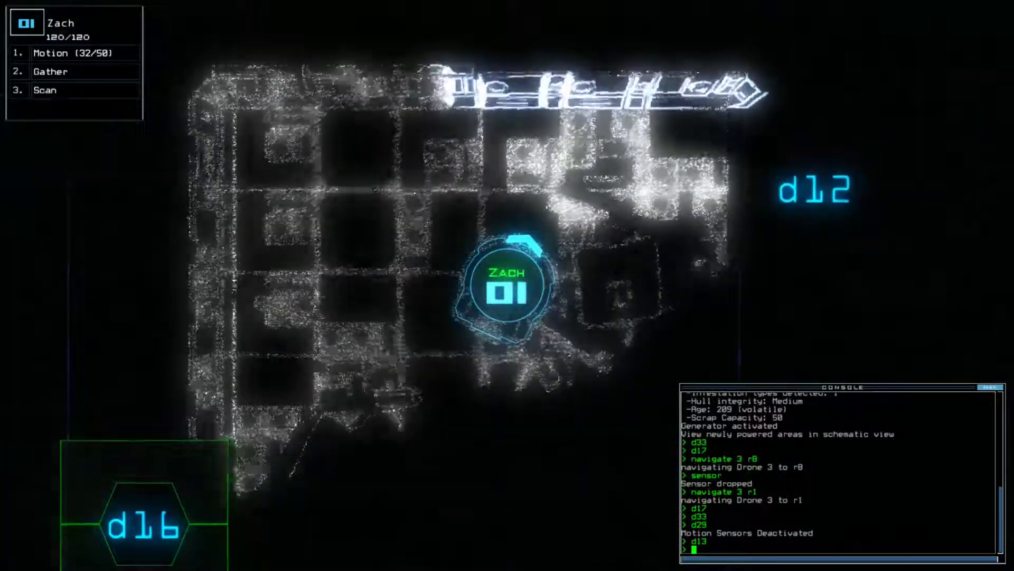
text(scan)
- Scan and gather r4's scrap, run a motion scan, then toggle doors d29 and d13
key(Return)
key(Tab)
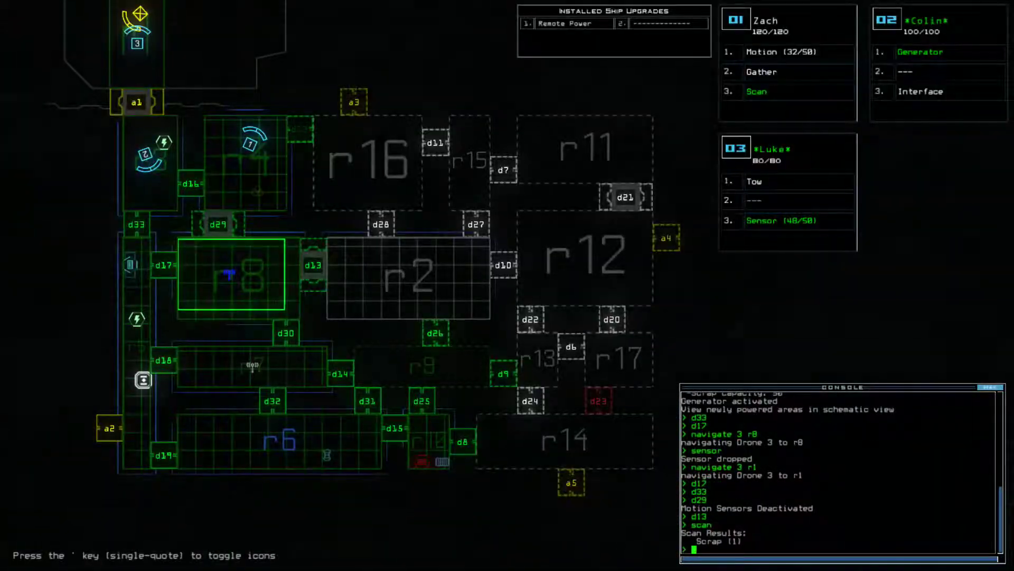
key(Return)
text(motion)
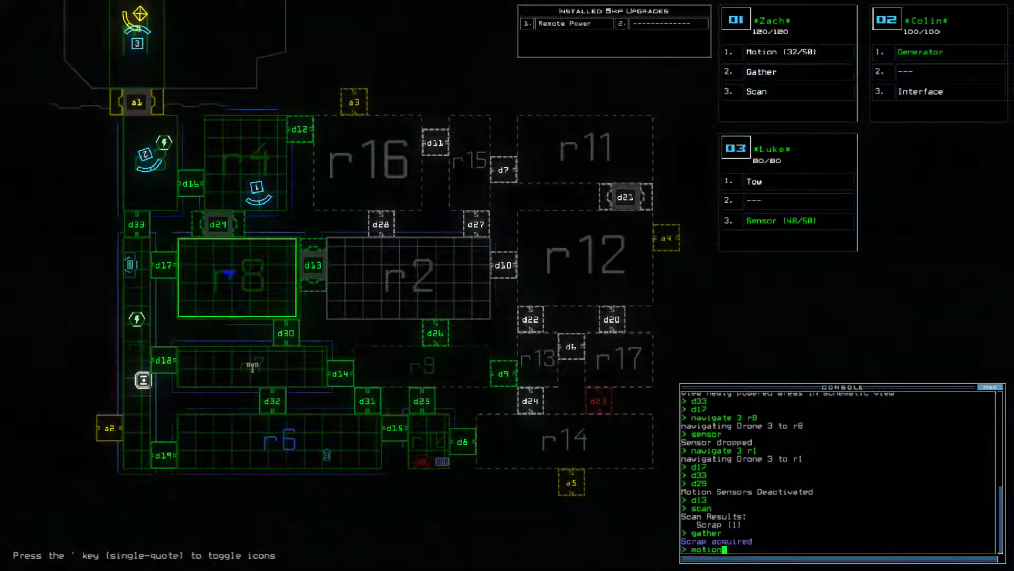
key(Return)
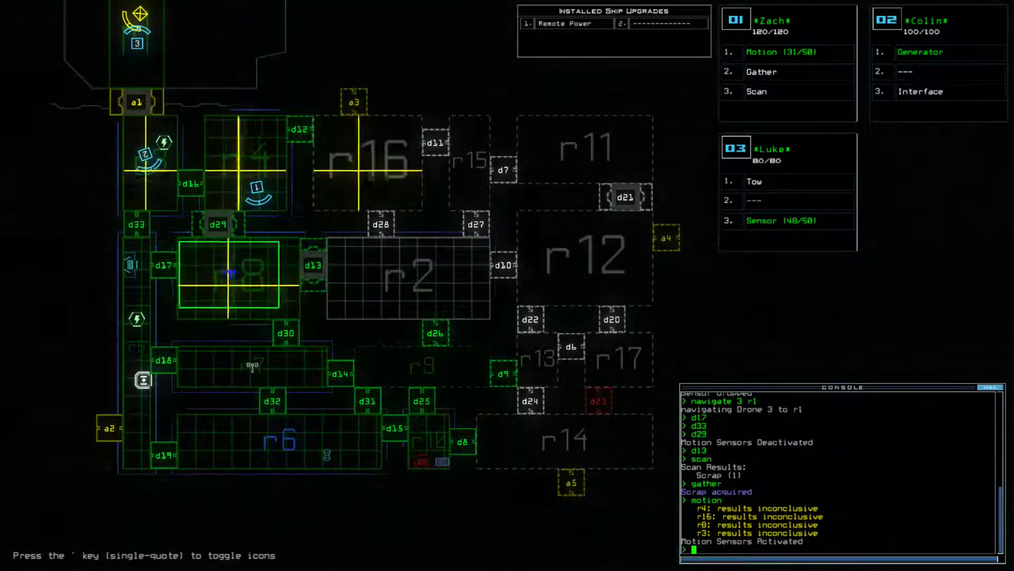
text(d)
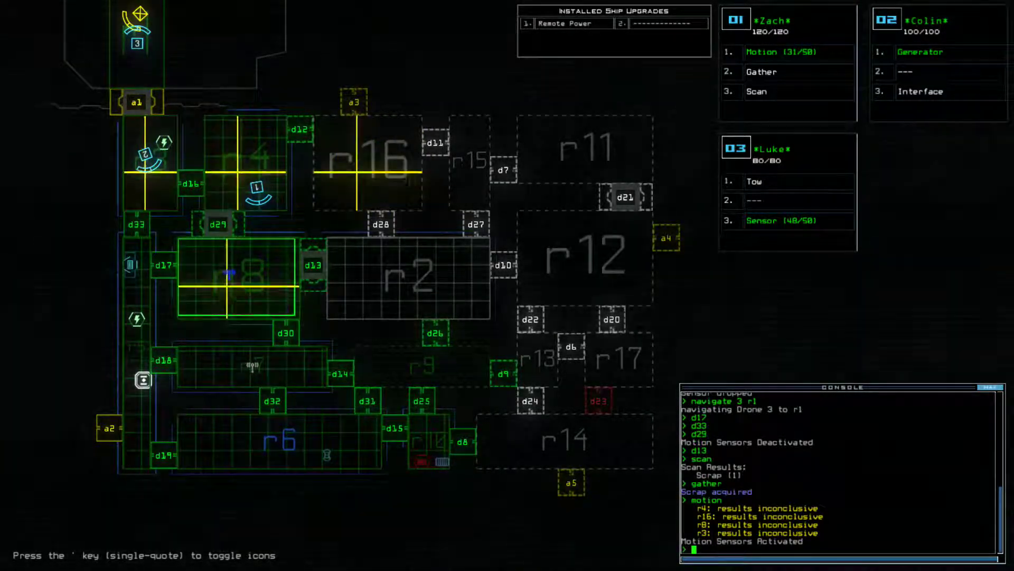
text(1)
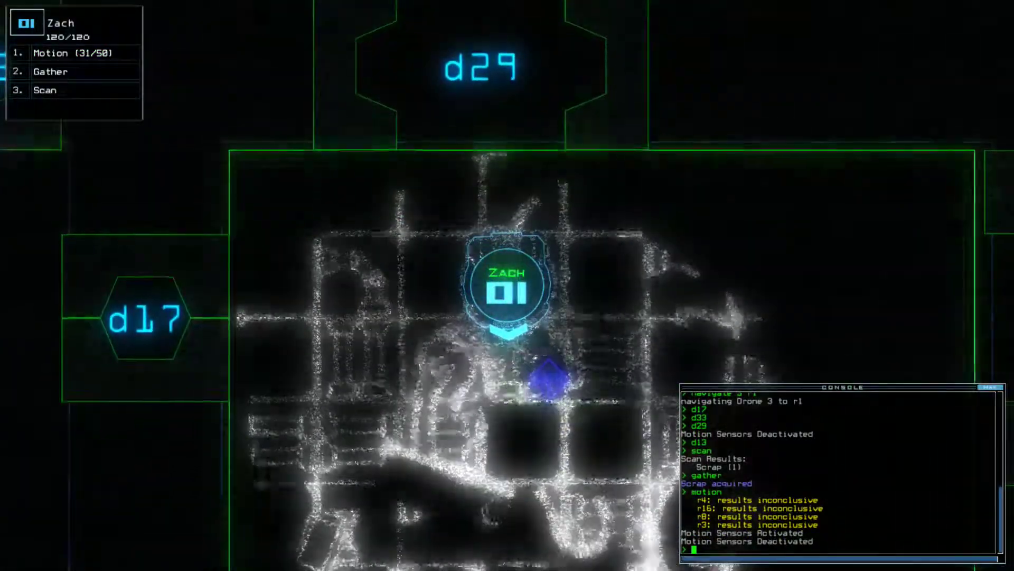
text(d29)
key(Return)
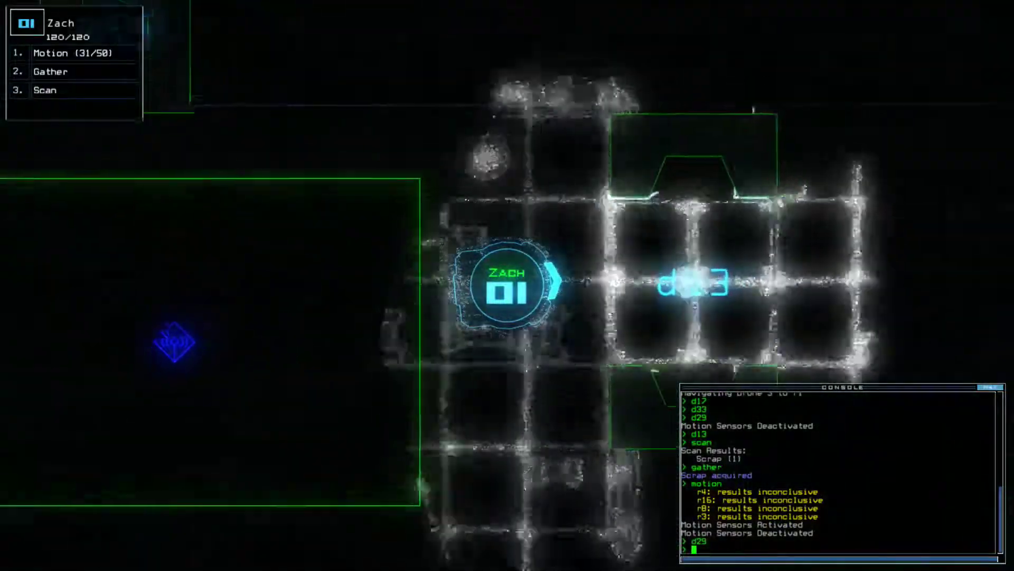
text(d13)
key(Return)
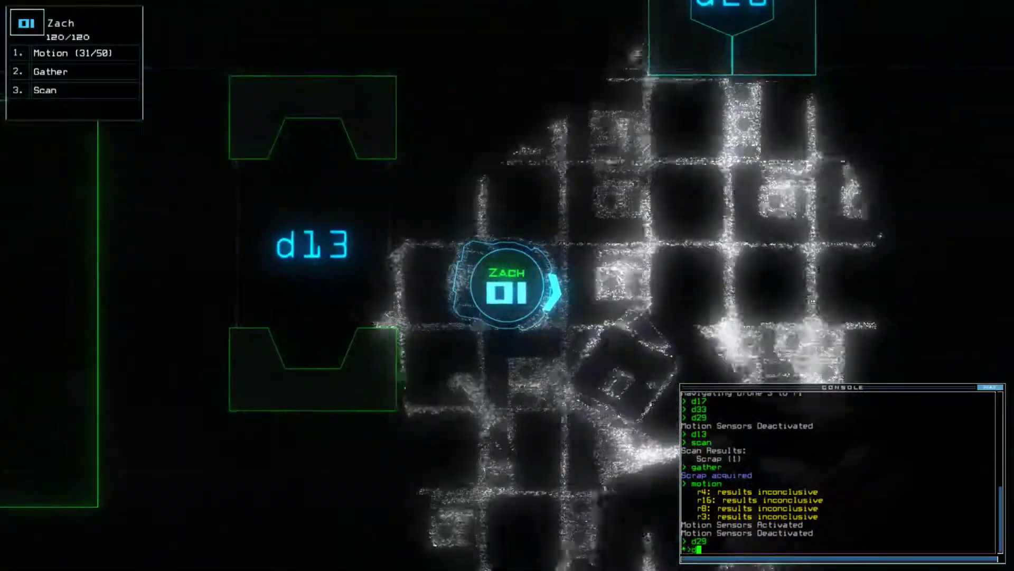
key(Tab)
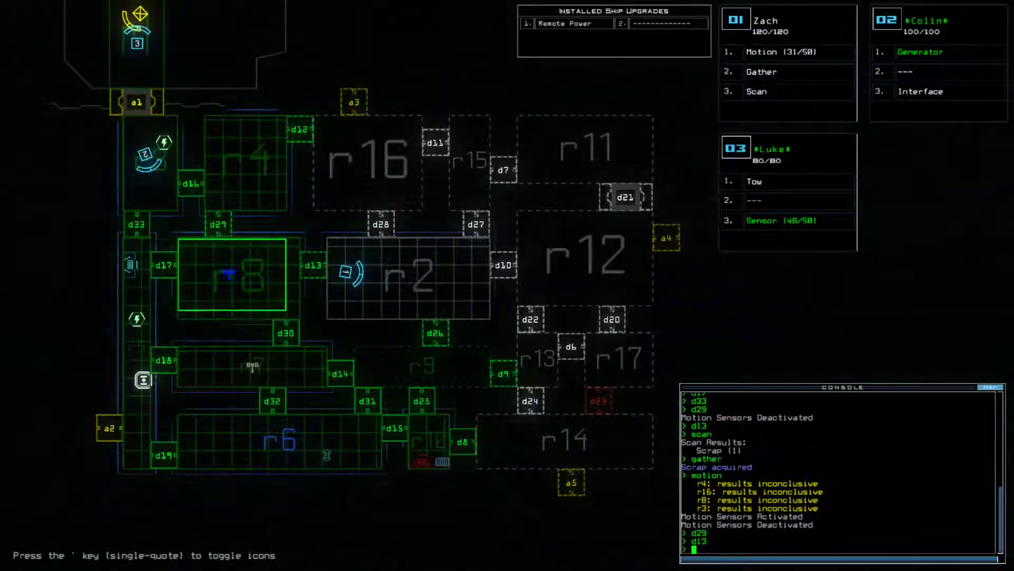
- Drive drone 1 to d26, toggle it twice, and run motion sensors (r9, r6 inconclusive)
key(Up)
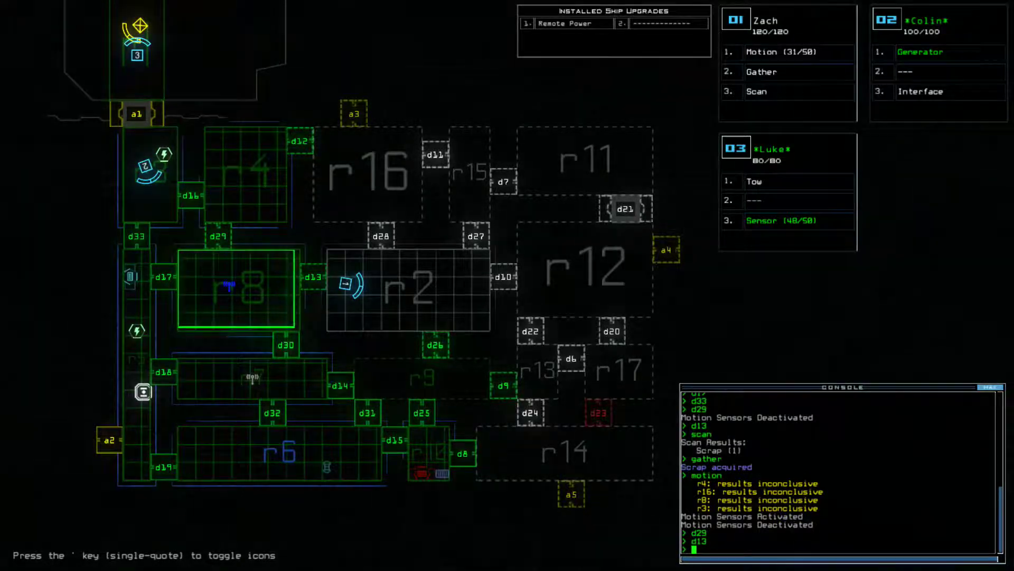
key(Tab)
key(Right)
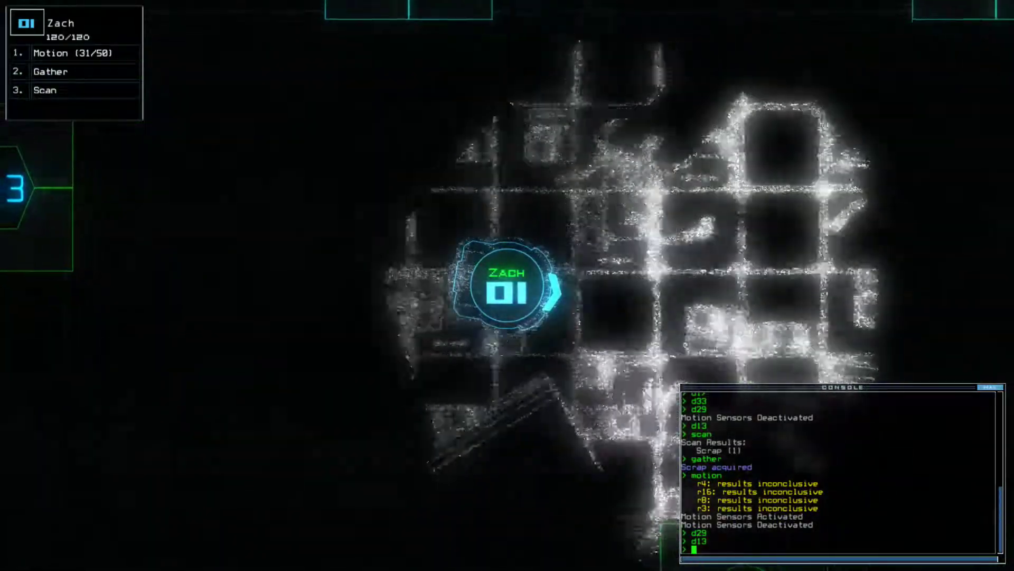
key(Down)
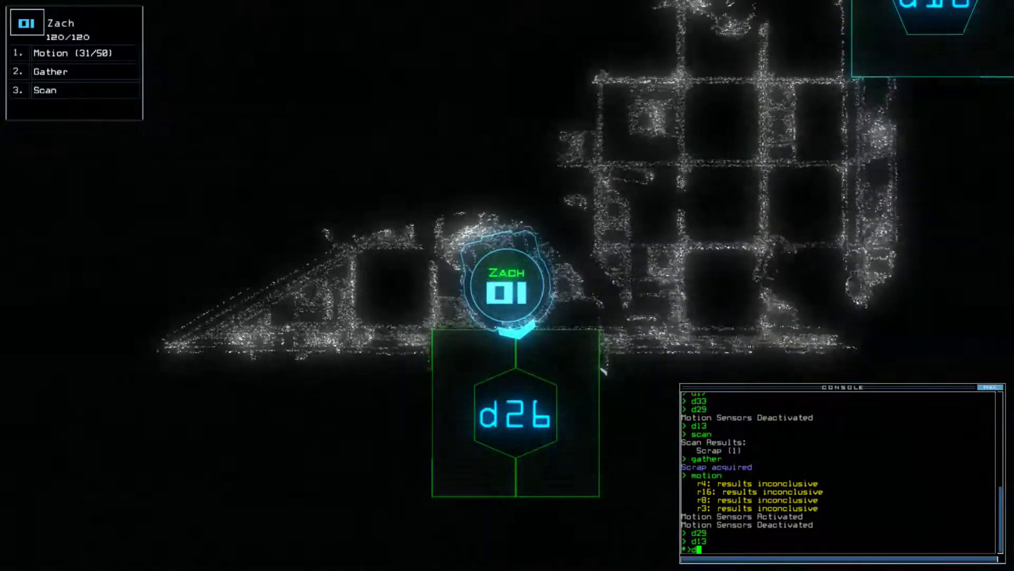
text(d26)
key(Return)
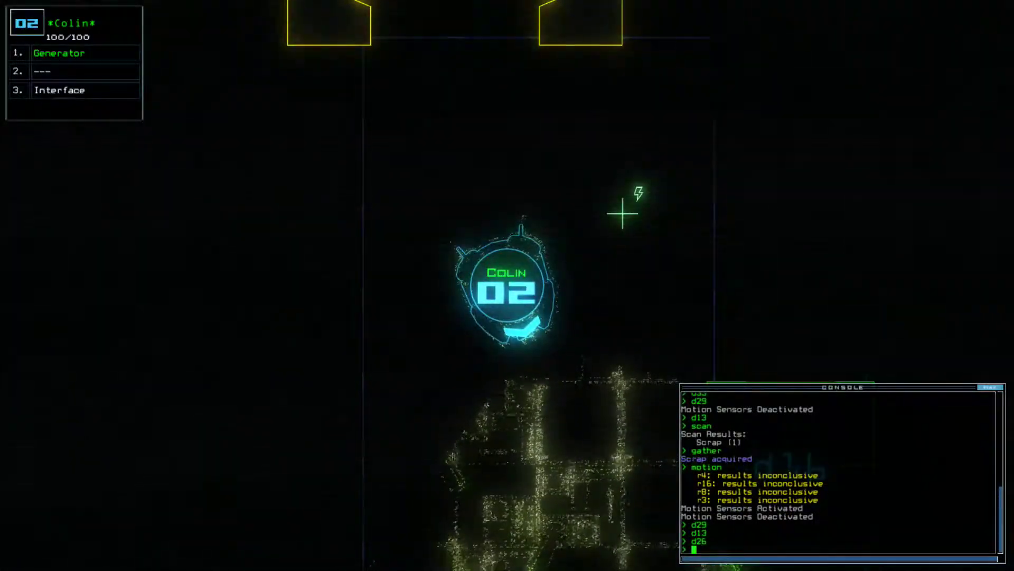
text(d26)
key(Return)
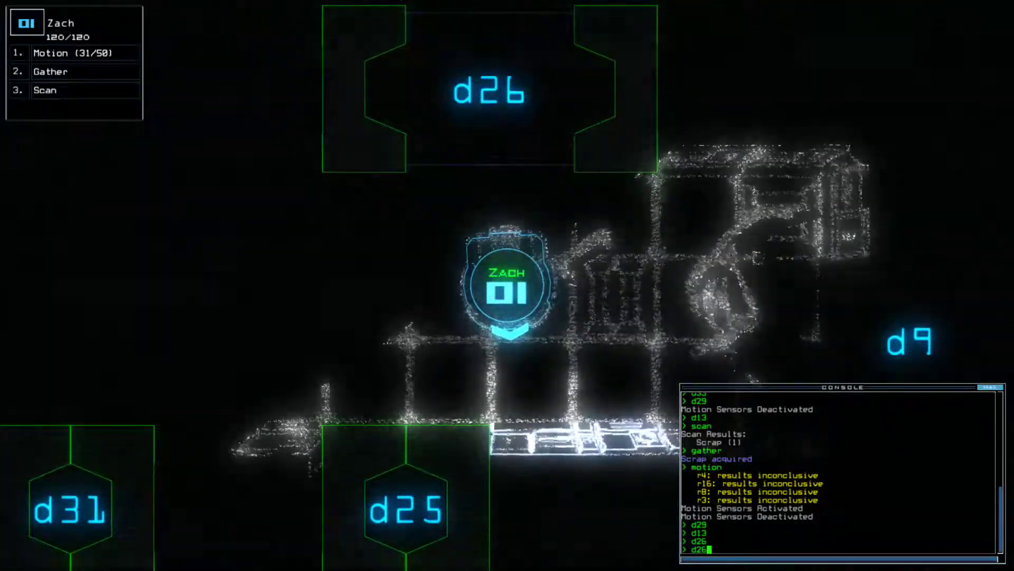
text(motion)
key(Return)
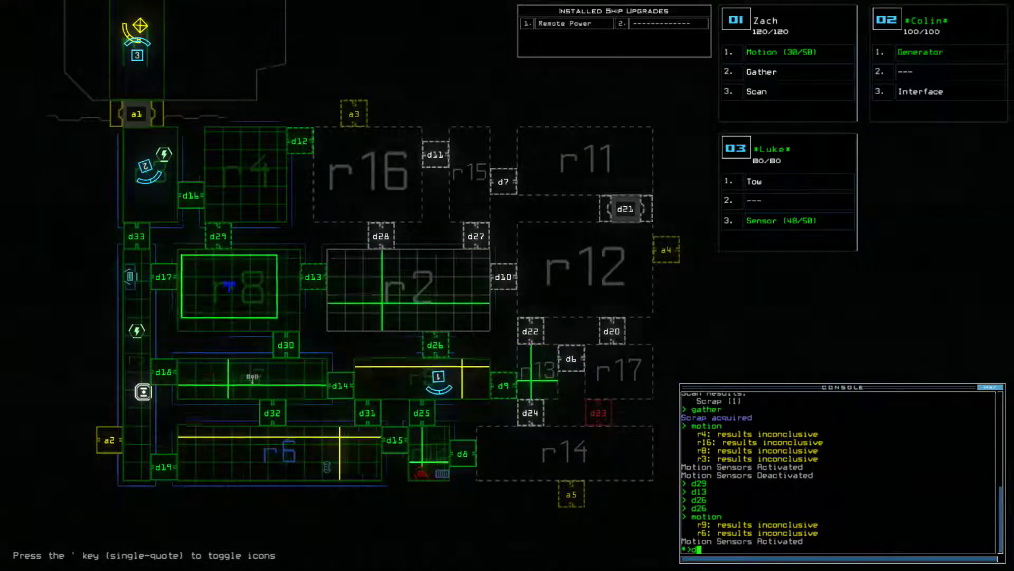
text(d)
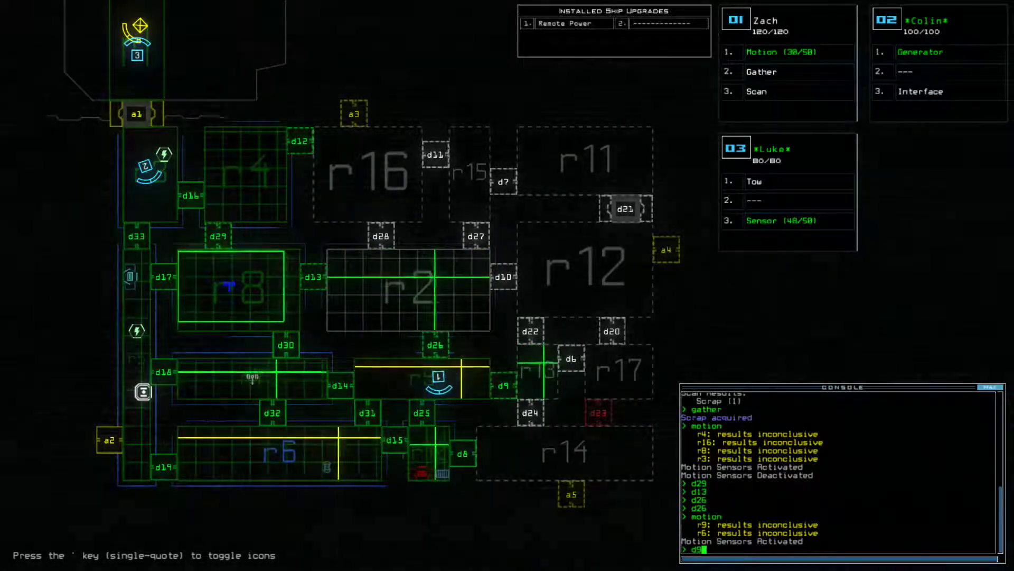
text(9)
- Toggle d9, scan twice around drone 1, and rerun motion sensors (r12, r14, r9 inconclusive)
key(Return)
text(scan)
key(Return)
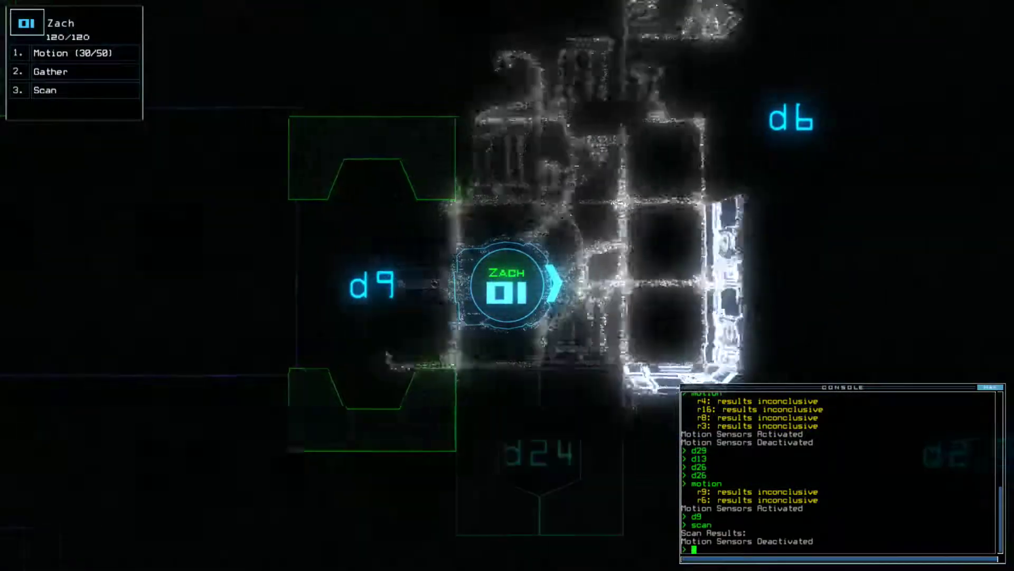
text(scan)
key(Return)
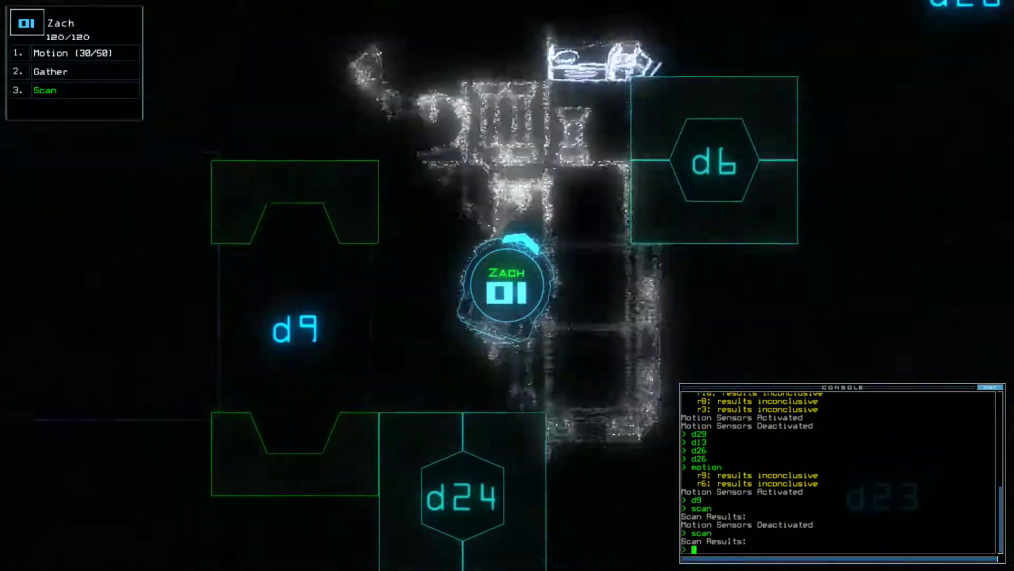
text(motion)
key(Return)
key(Tab)
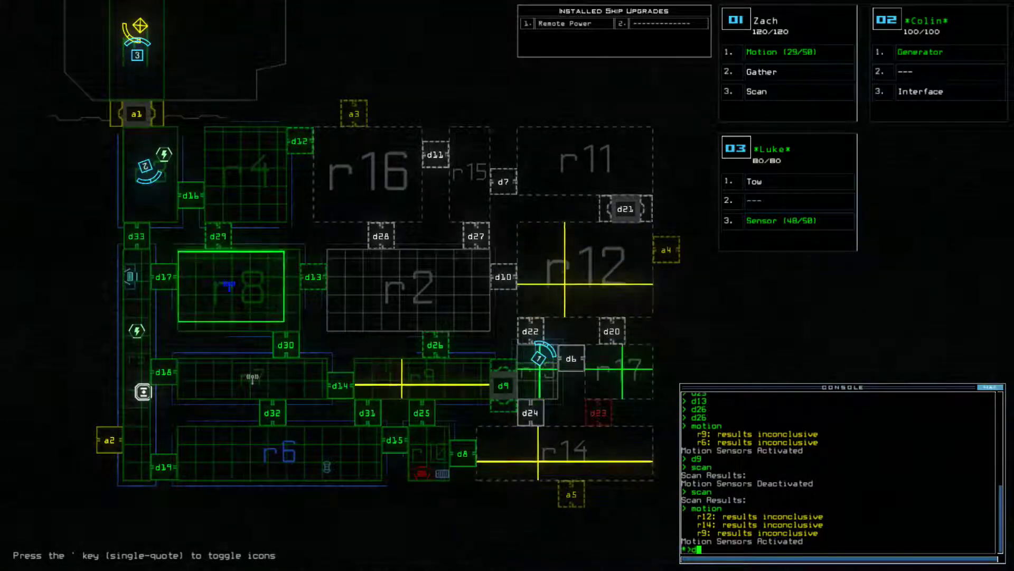
- Toggle doors d26, d13 and d29, then toggle d29 and d13 back
key(Return)
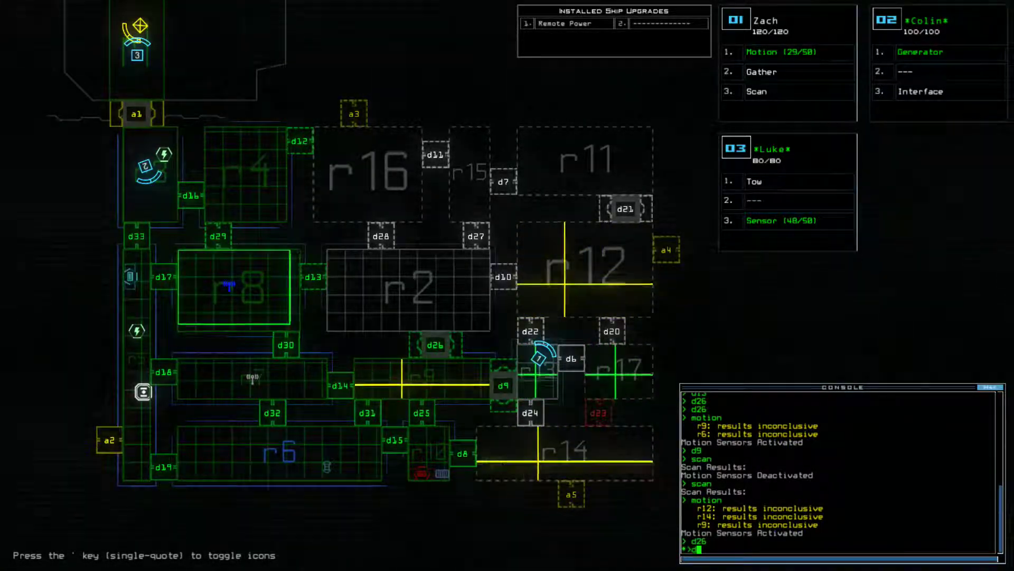
text(13)
key(Return)
text(d2)
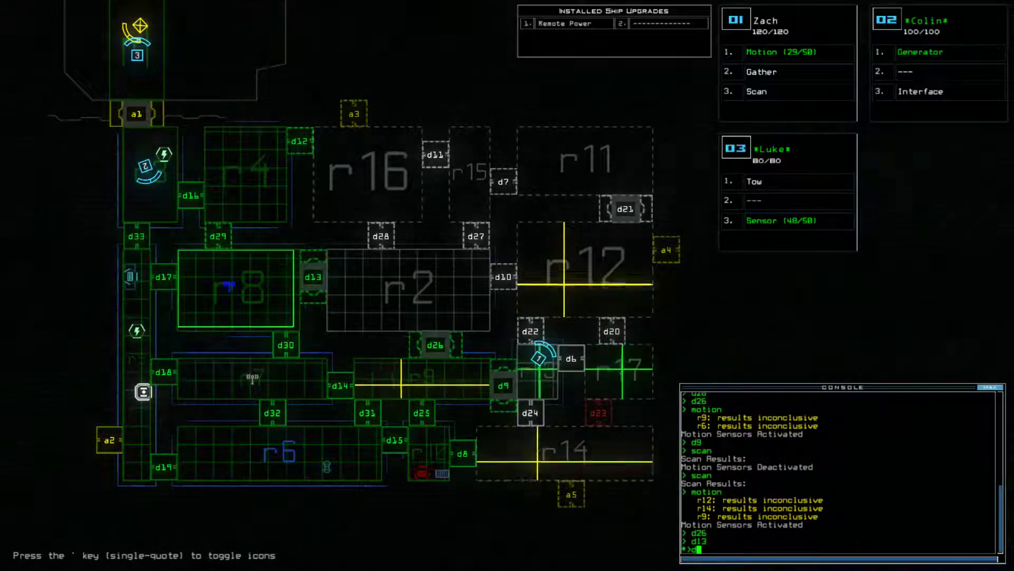
text(9)
key(Return)
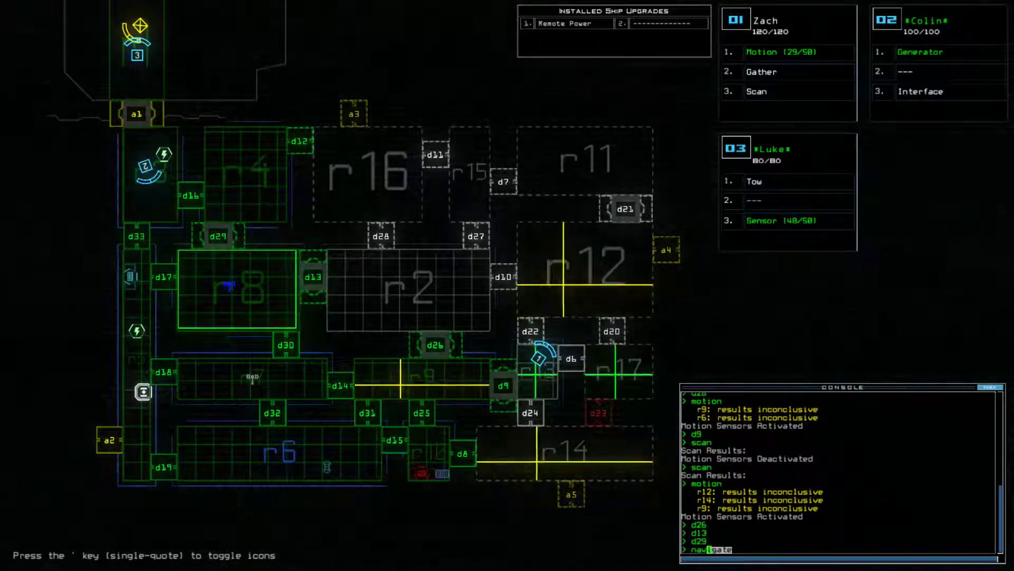
text(igate)
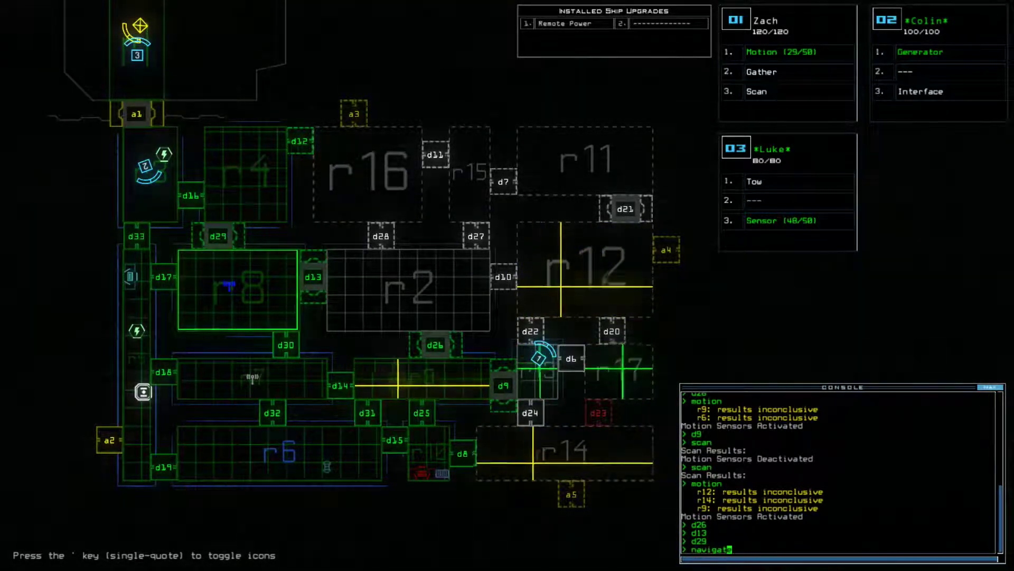
key(BackSpace)
key(BackSpace)
key(BackSpace)
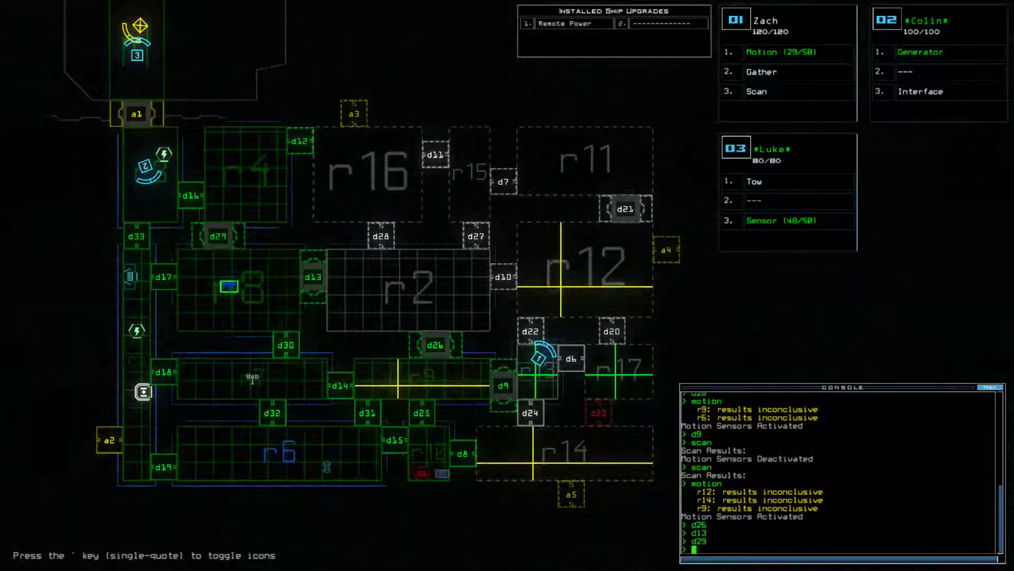
key(Return)
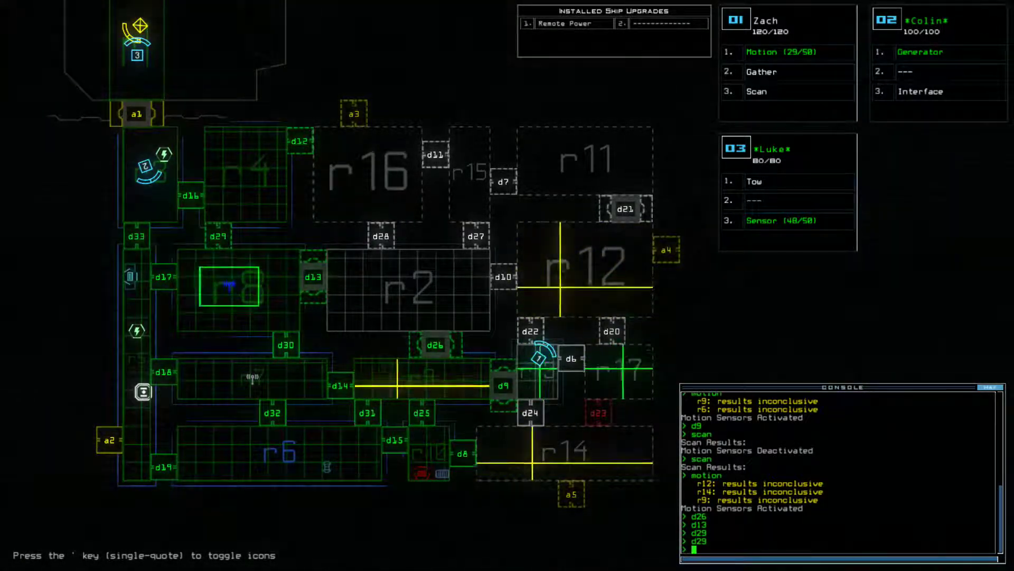
text(13)
key(Return)
text(d26)
- Toggle doors d26, d9 and d16, and send drone 3 toward room r4
key(Return)
text(d)
key(Return)
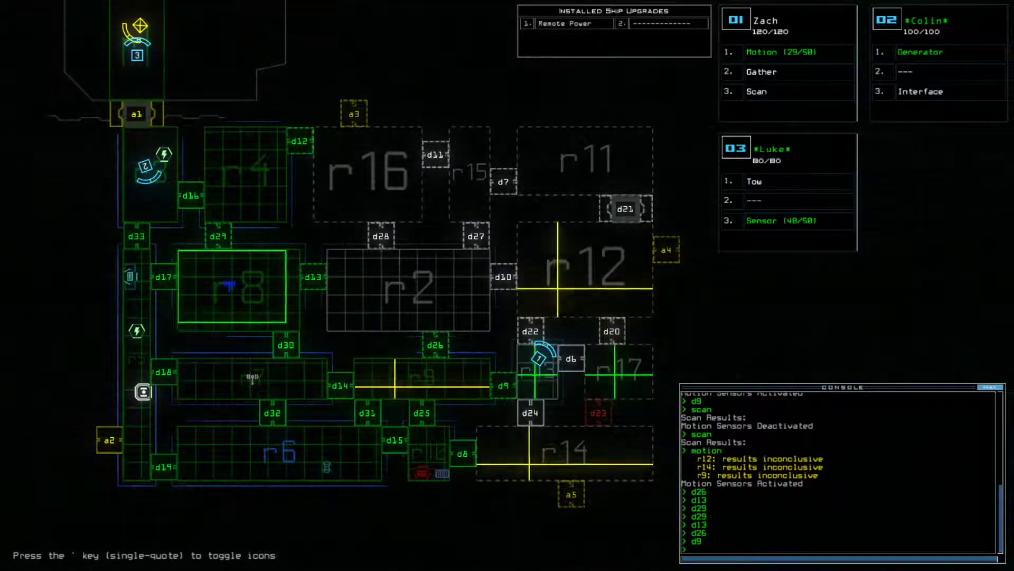
text(d16)
key(Return)
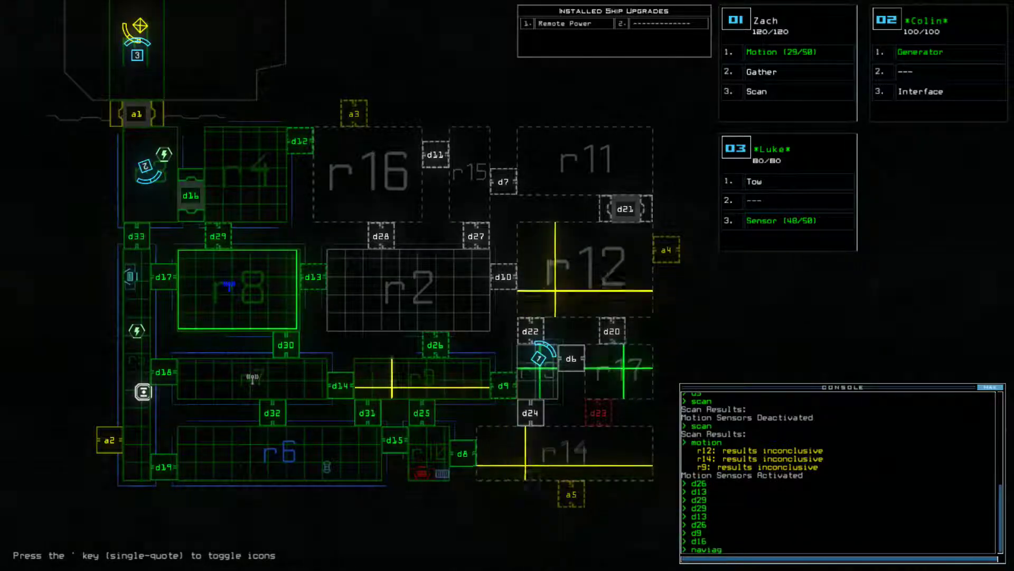
key(BackSpace)
text(gate)
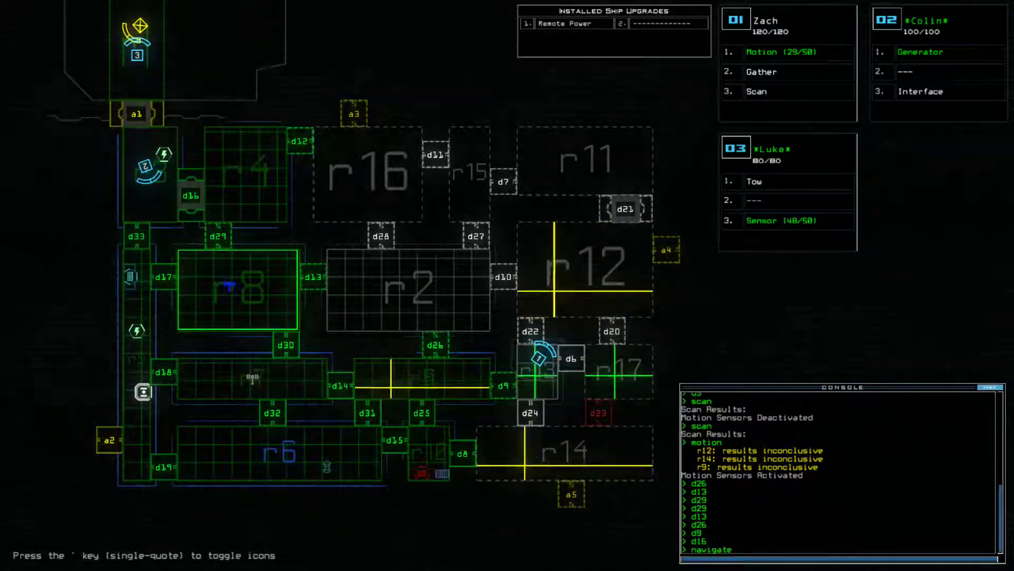
text(3 r)
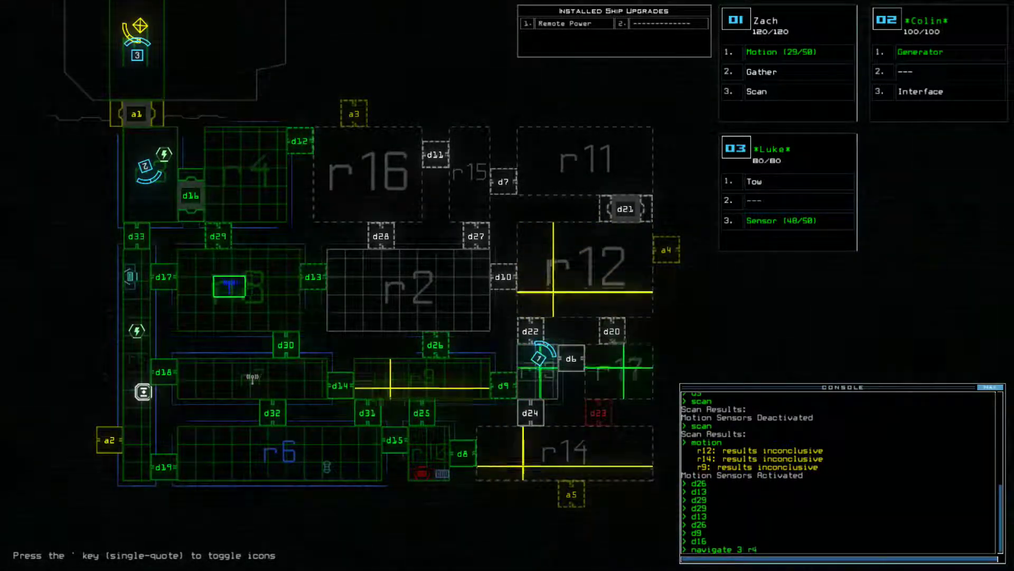
text(4)
key(Return)
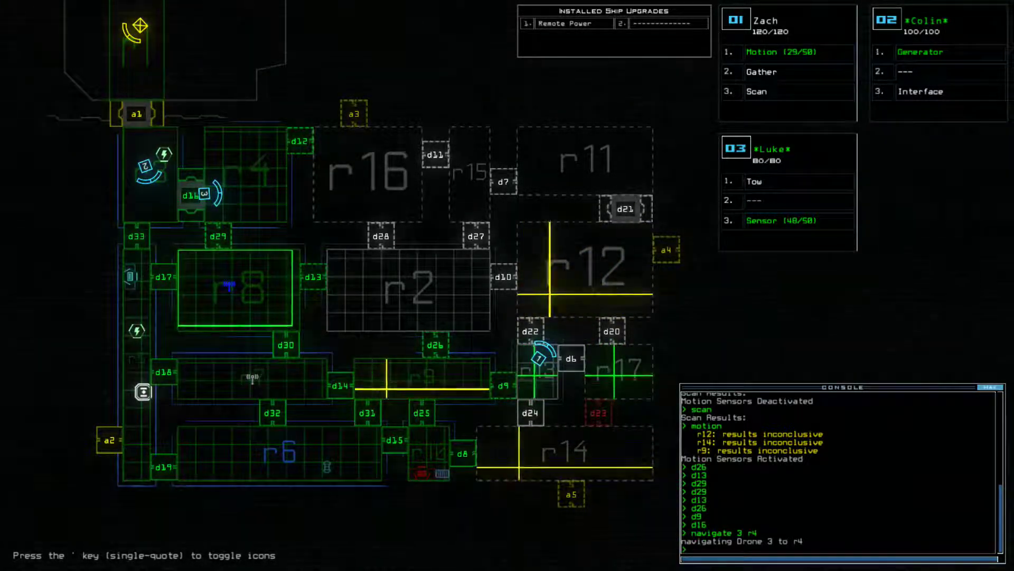
text(sensor)
- Drop a sensor in r4, send drone 3 back to r1, and toggle doors d16 and d12
key(Return)
text(navigate)
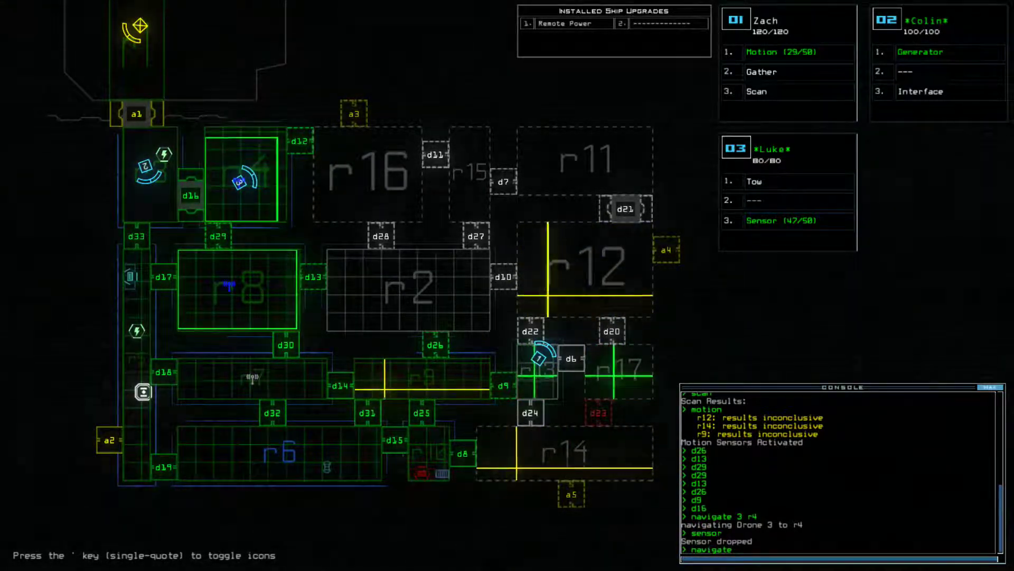
text( 3 r1)
key(Return)
text(d)
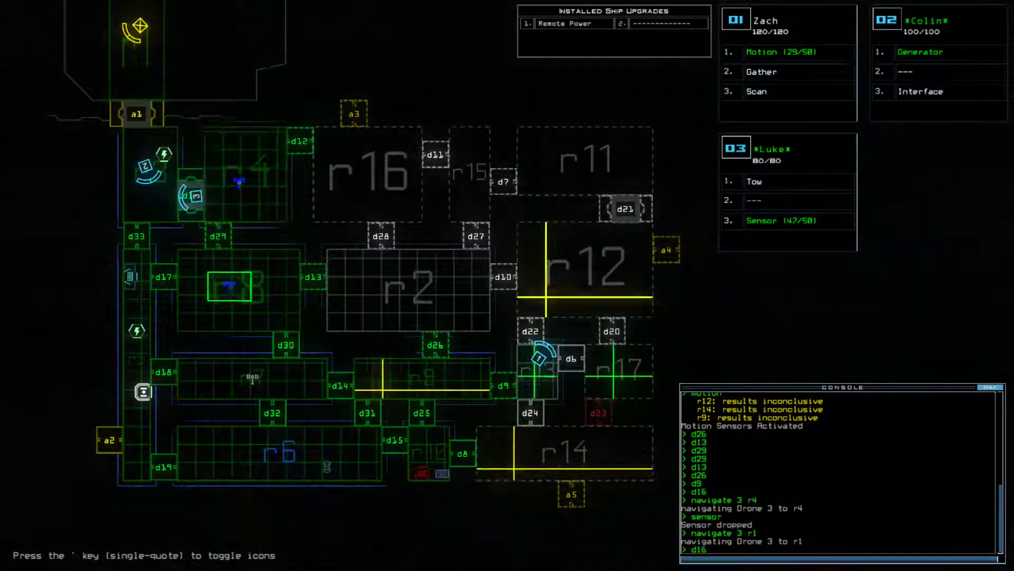
text(16)
key(Return)
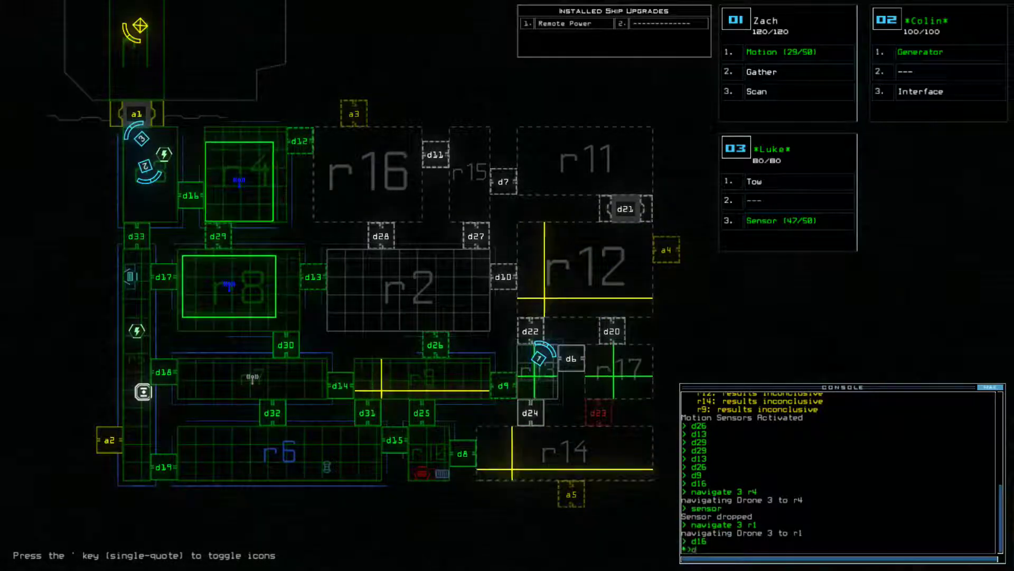
text(d12)
key(Return)
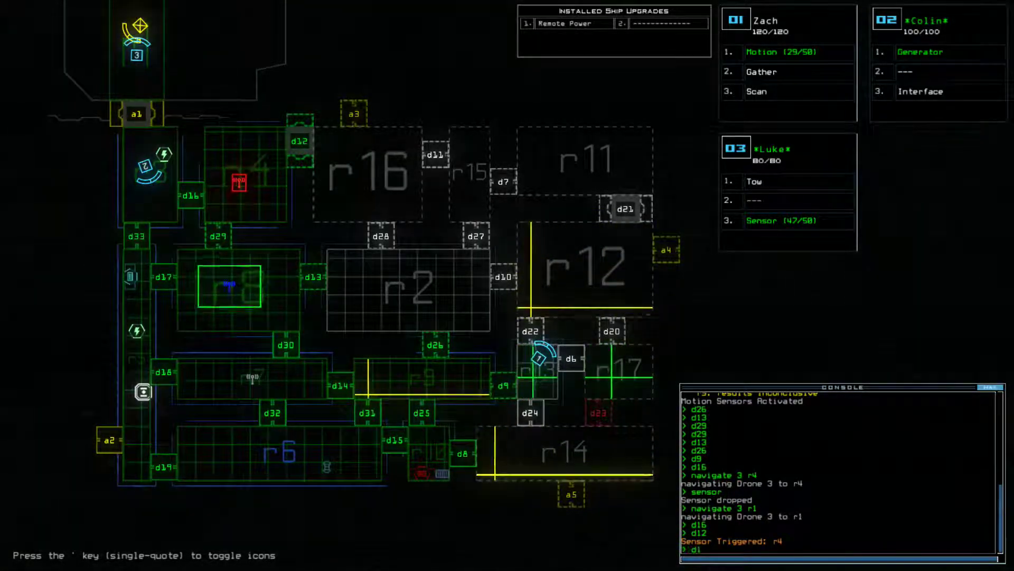
text(d12)
- Flag r4 as dangerous, toggle doors d12, d9, d14, d18 and d33, and send drone 1 to r1
key(Return)
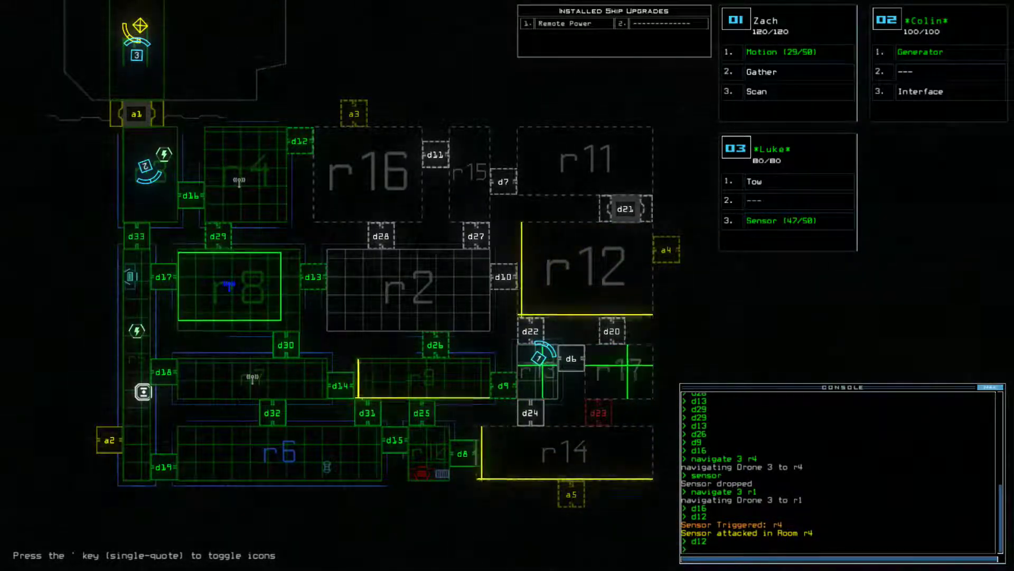
text(flag)
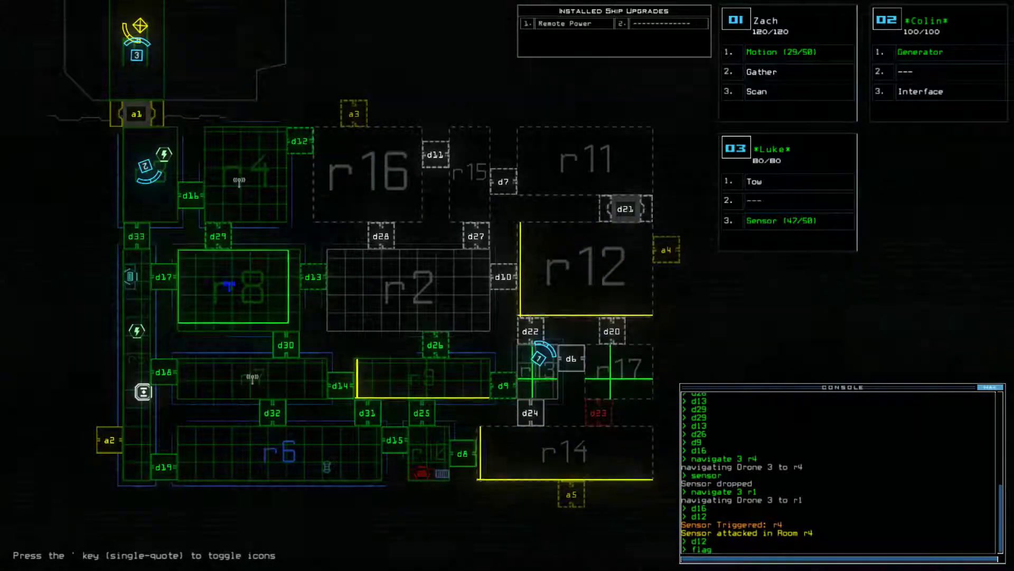
text(4)
key(Return)
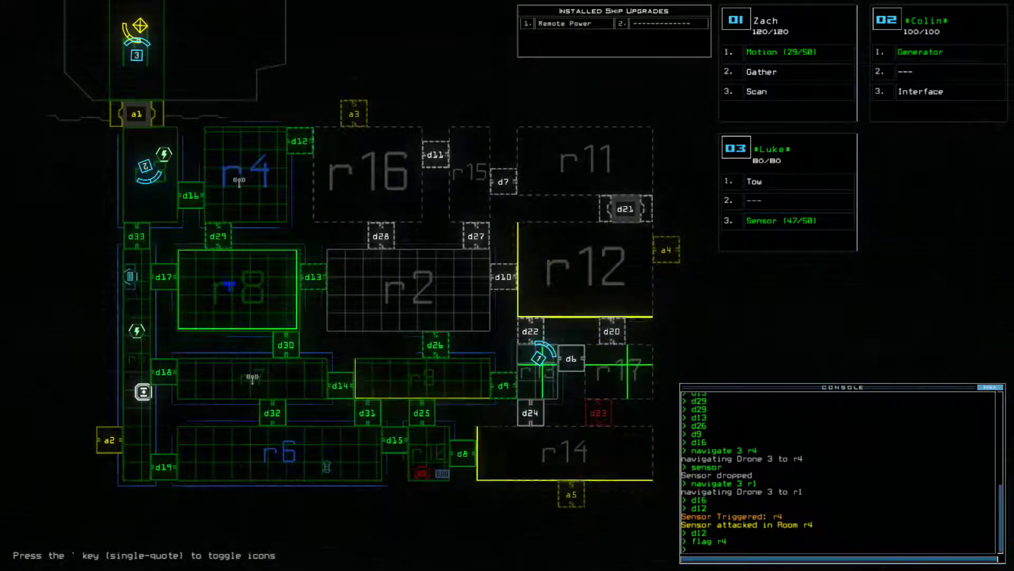
text(d9)
key(Return)
text(d14)
key(Return)
text(d1)
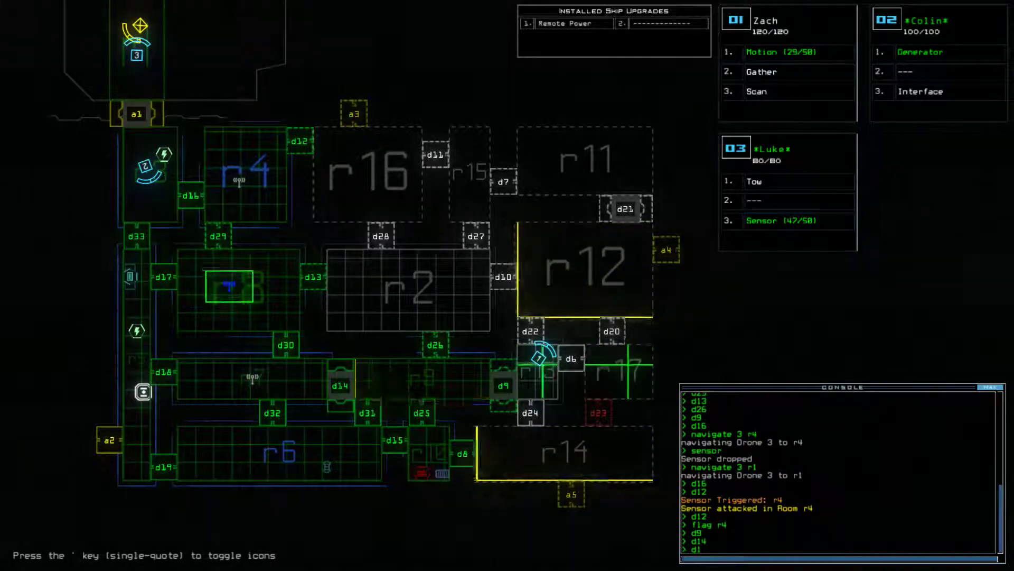
text(8)
key(Return)
text(d33)
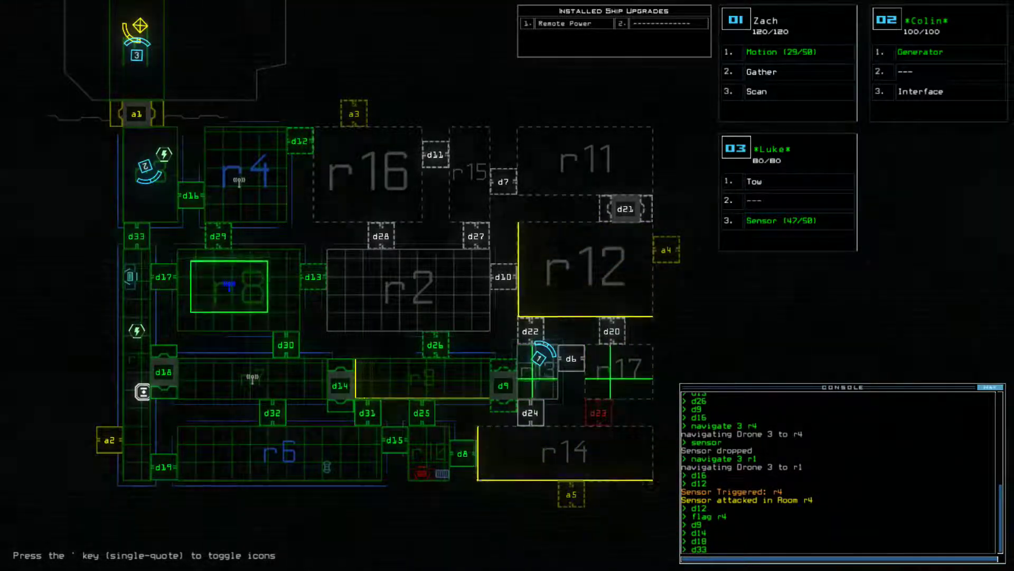
key(Return)
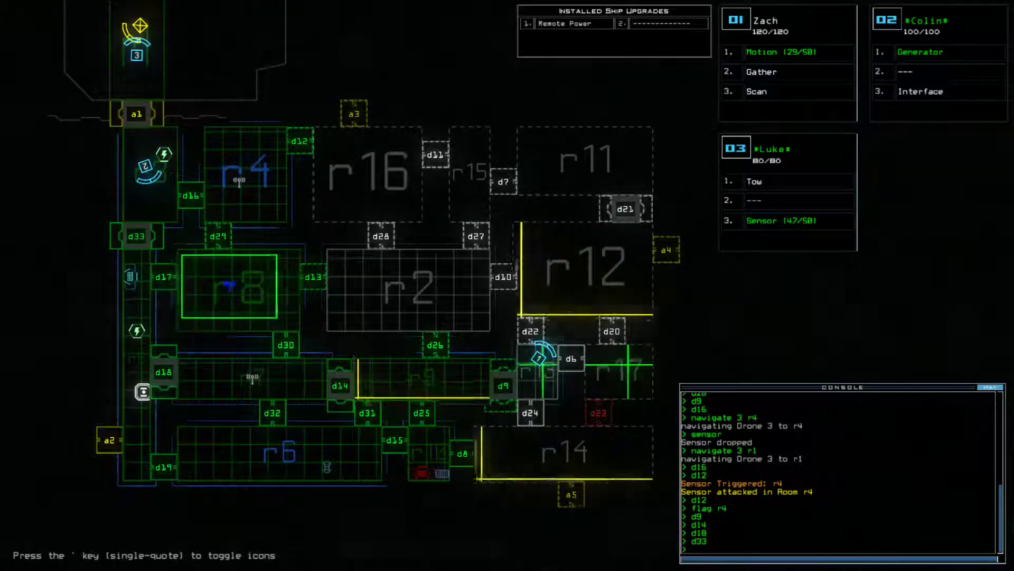
text(navigate 1)
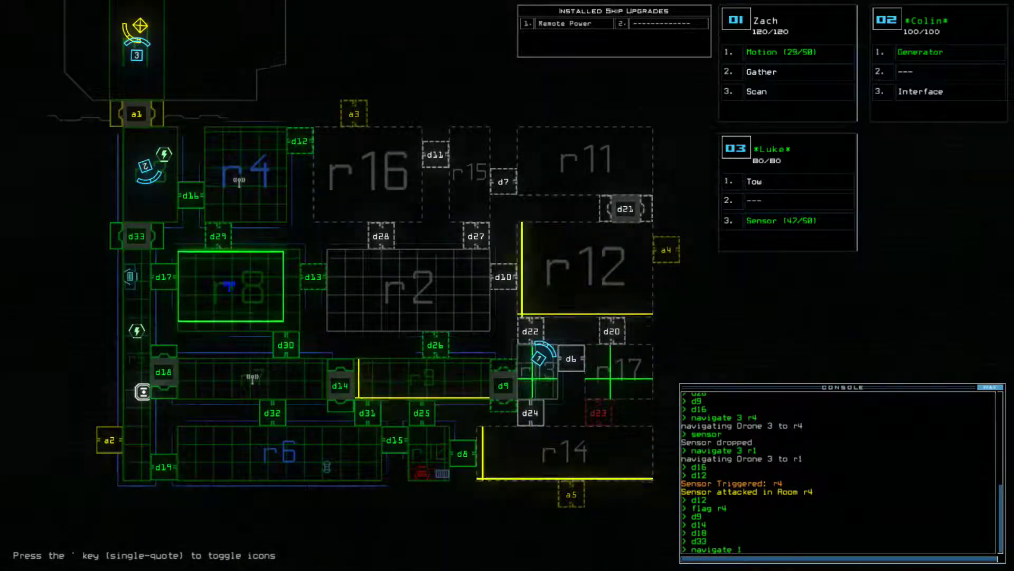
text( r1)
key(Return)
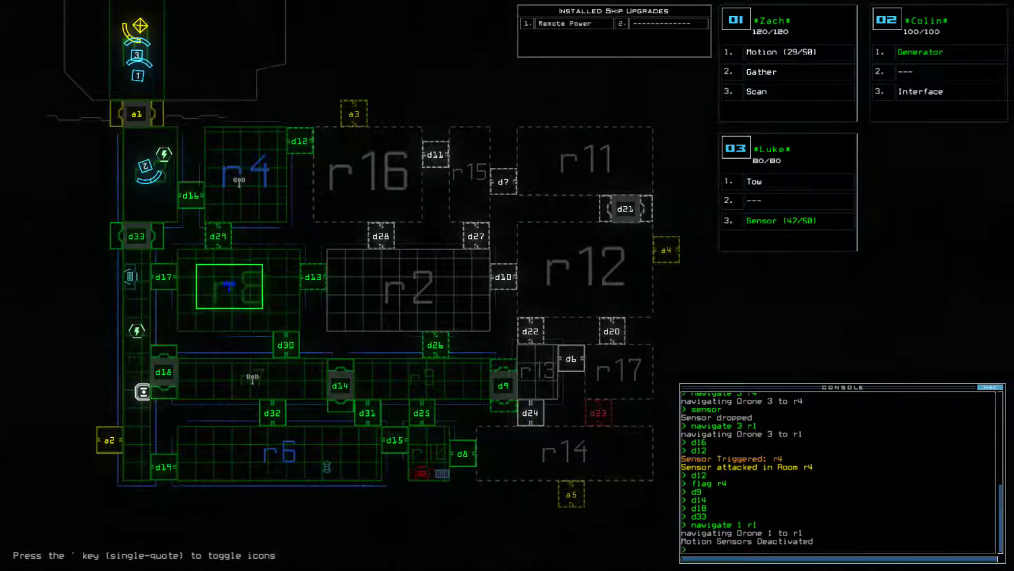
text(lose al)
- Close all doors, re-dock at airlock a3 and open it, viewing through Zach's camera
key(Return)
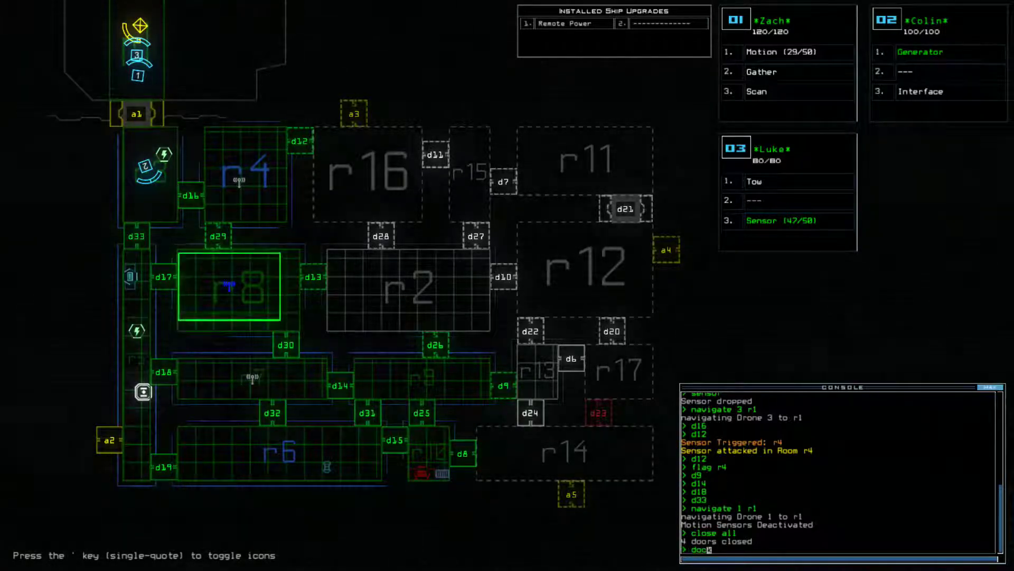
text(3)
key(Return)
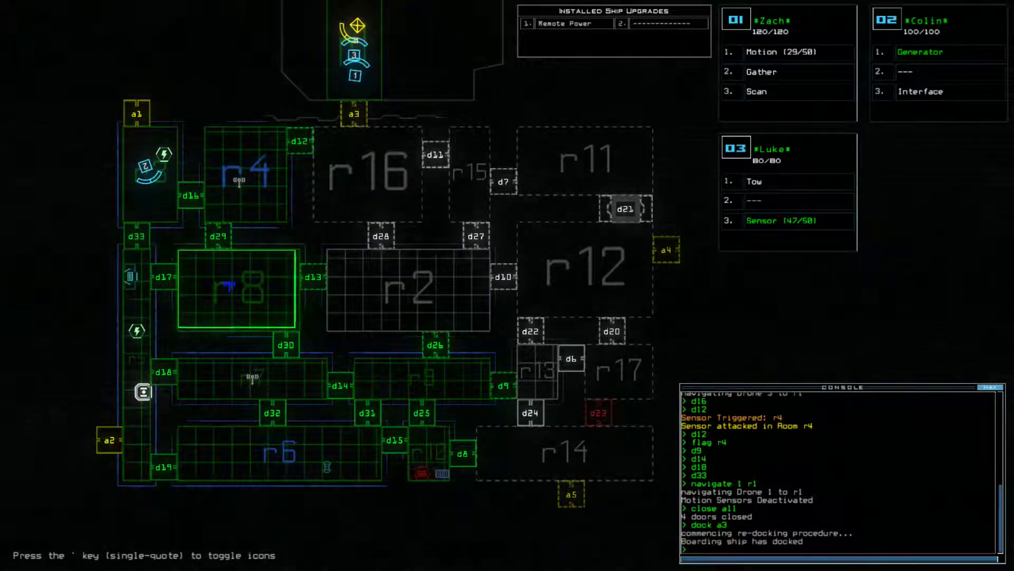
text(a3)
key(Return)
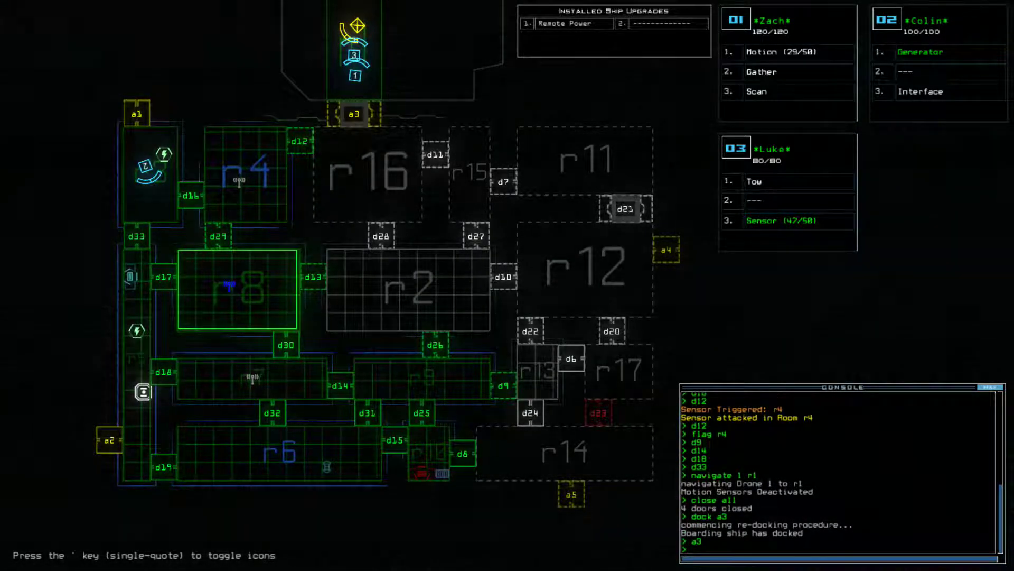
key(Tab)
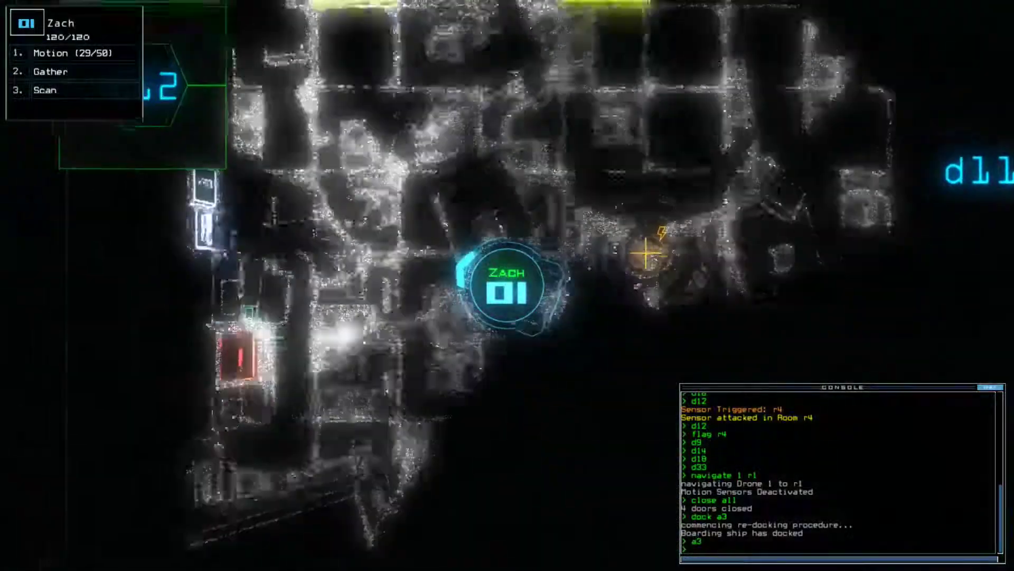
text(scan)
- Scan, remotely power r5 and r16, and run a motion sweep (r16, r4 inconclusive)
key(Return)
key(Tab)
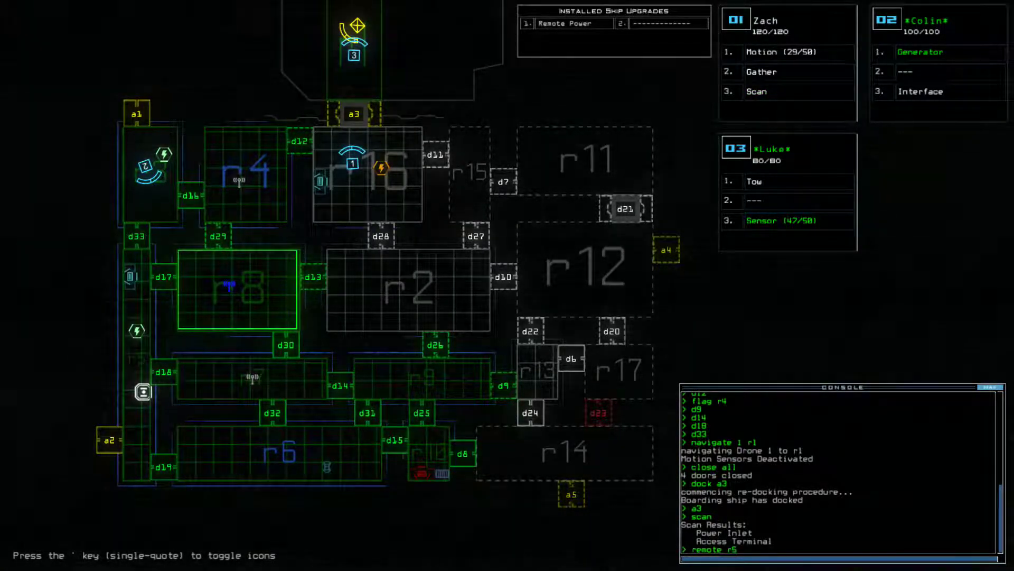
text(5)
key(Return)
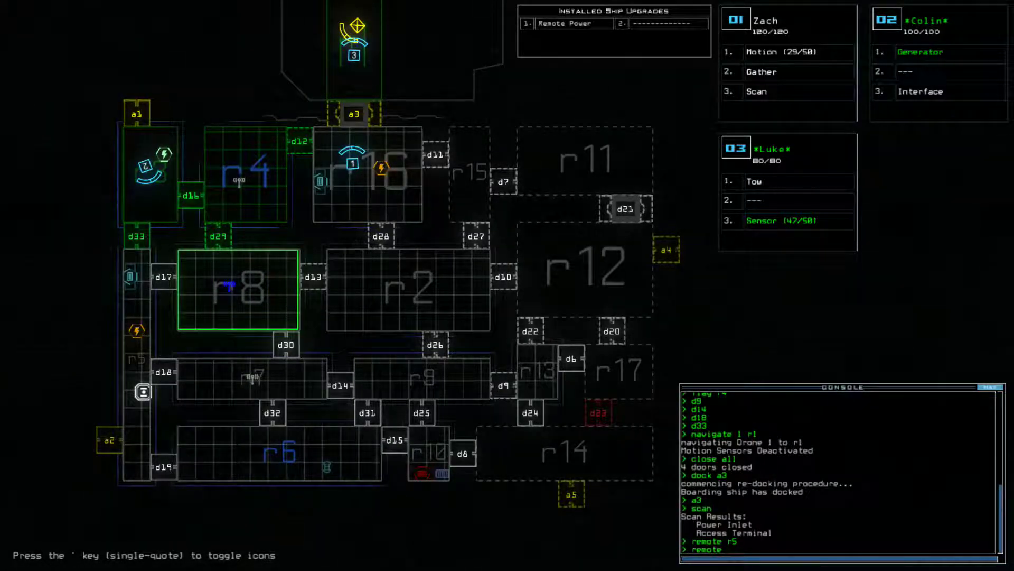
text(> remote r16)
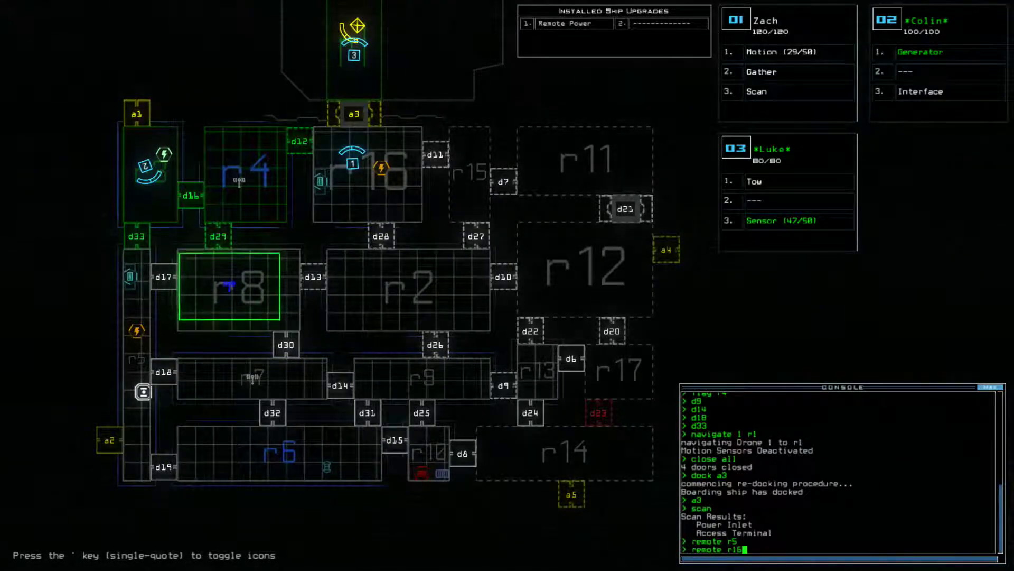
key(Return)
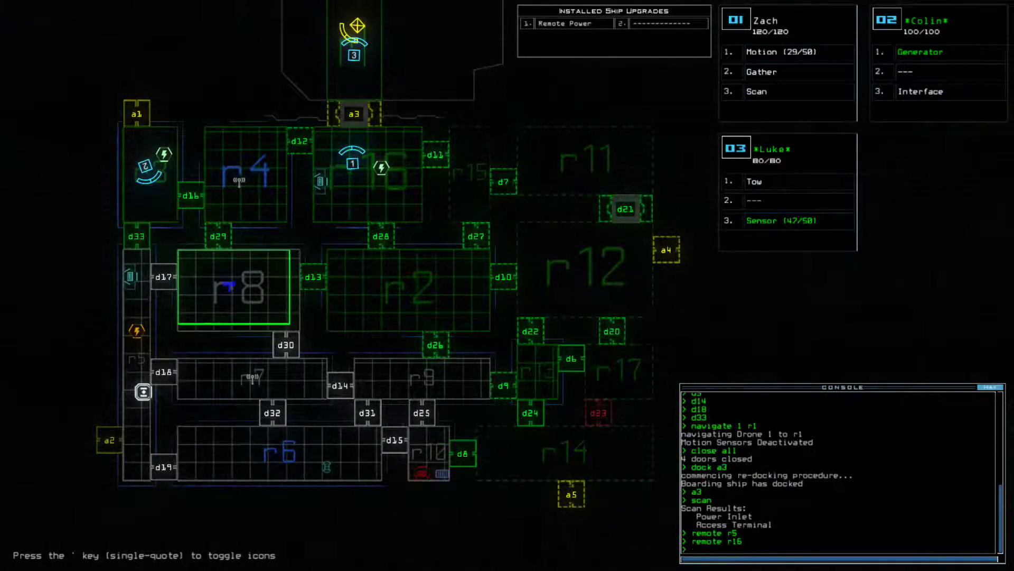
text(motion)
key(Return)
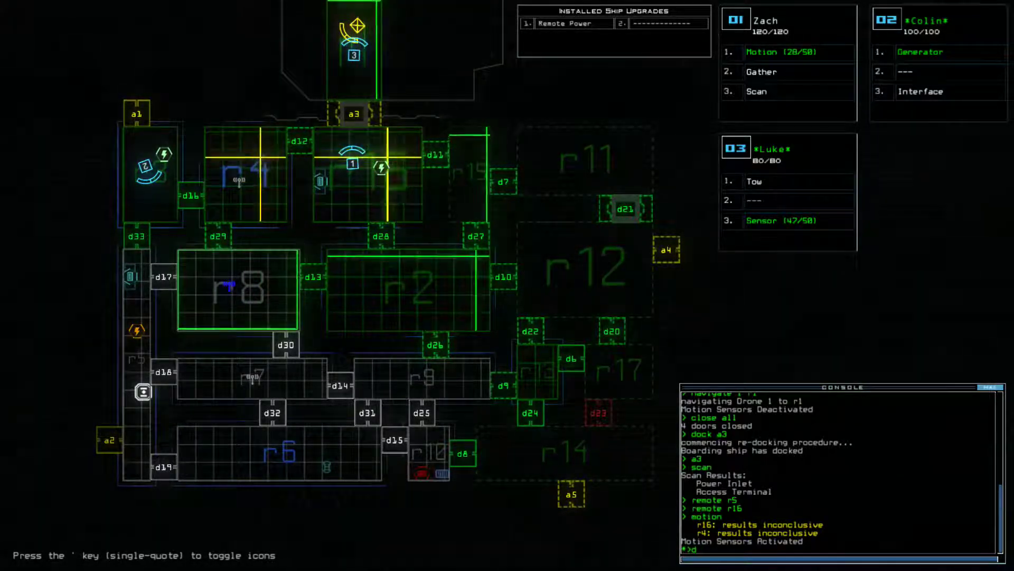
text(d11)
- Open door d11 and drive Zach through it into room r15
key(Return)
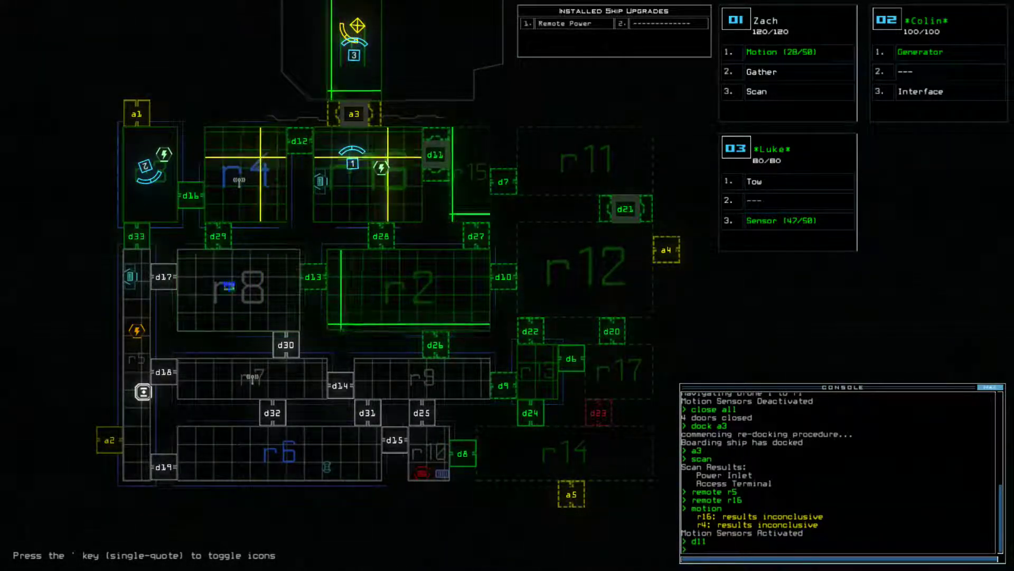
key(Tab)
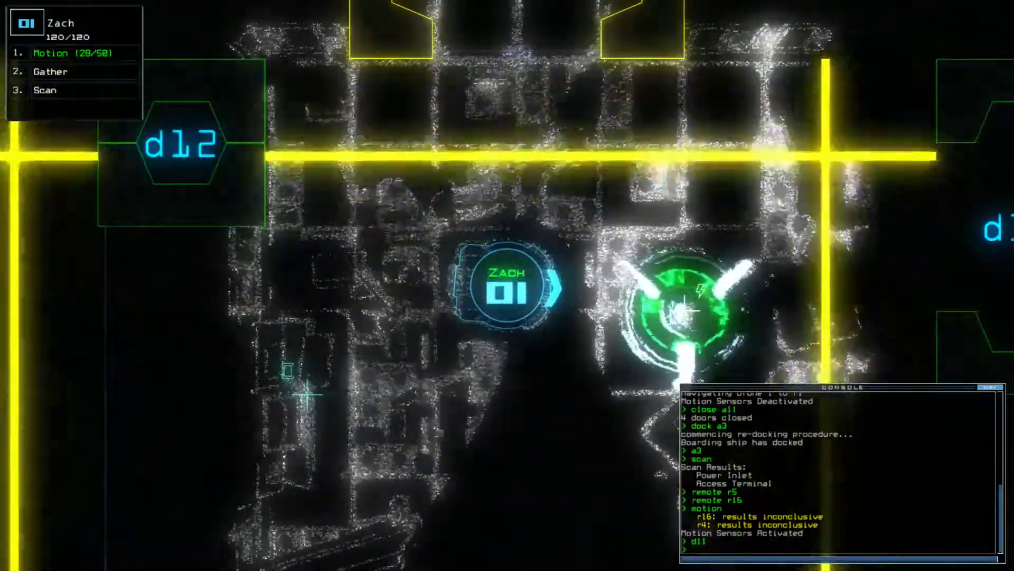
key(1)
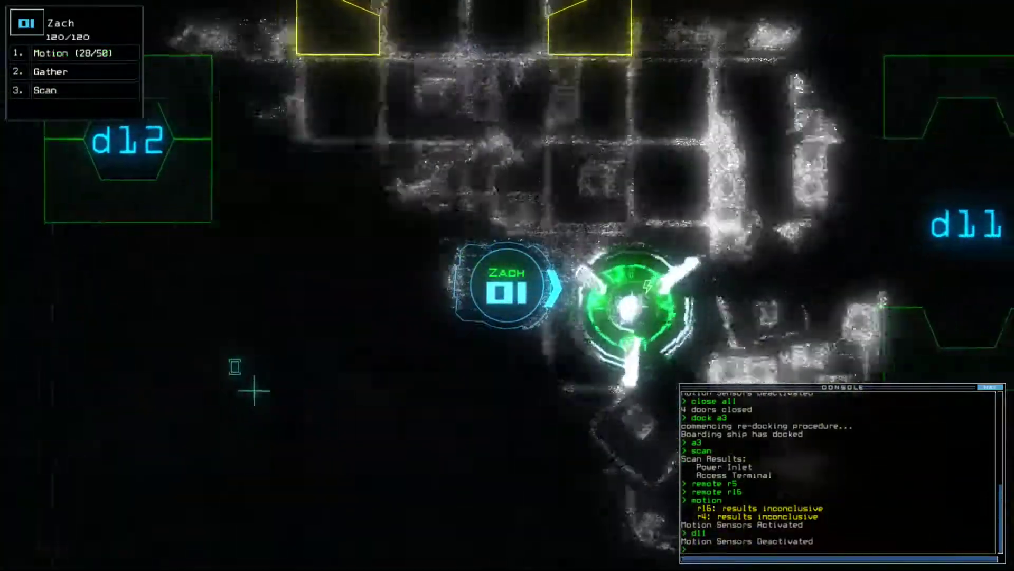
key(Right)
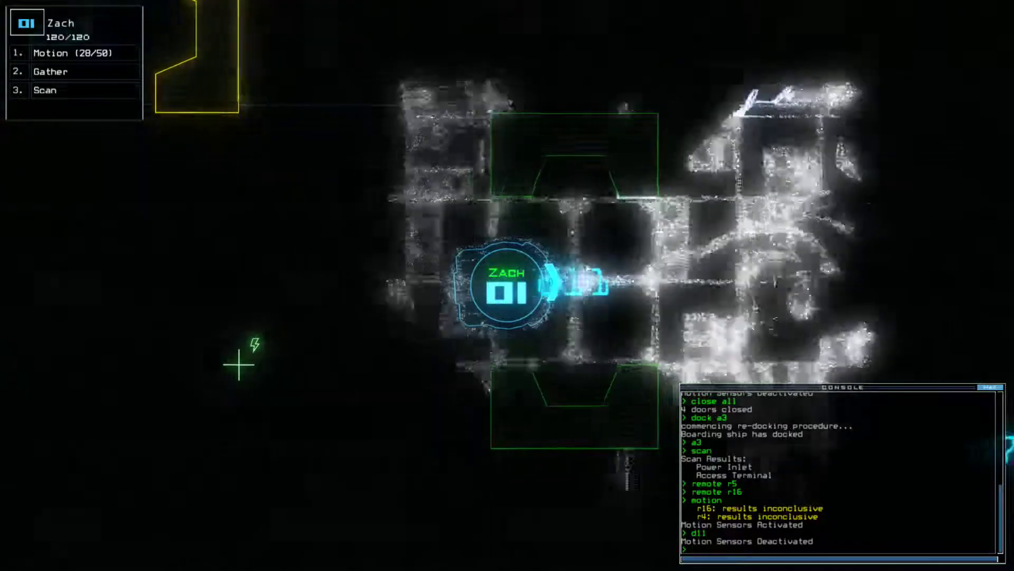
key(Down)
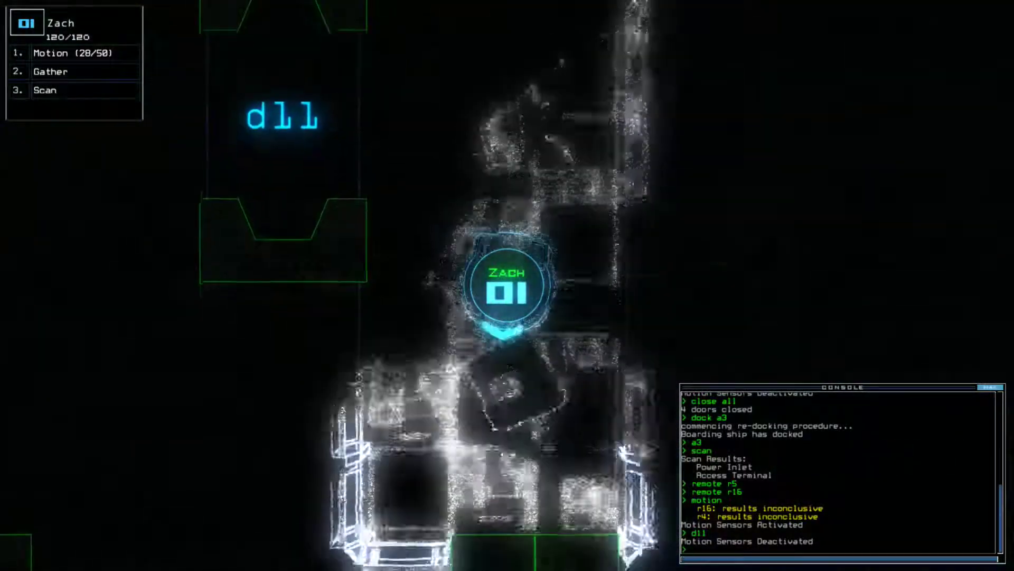
key(3)
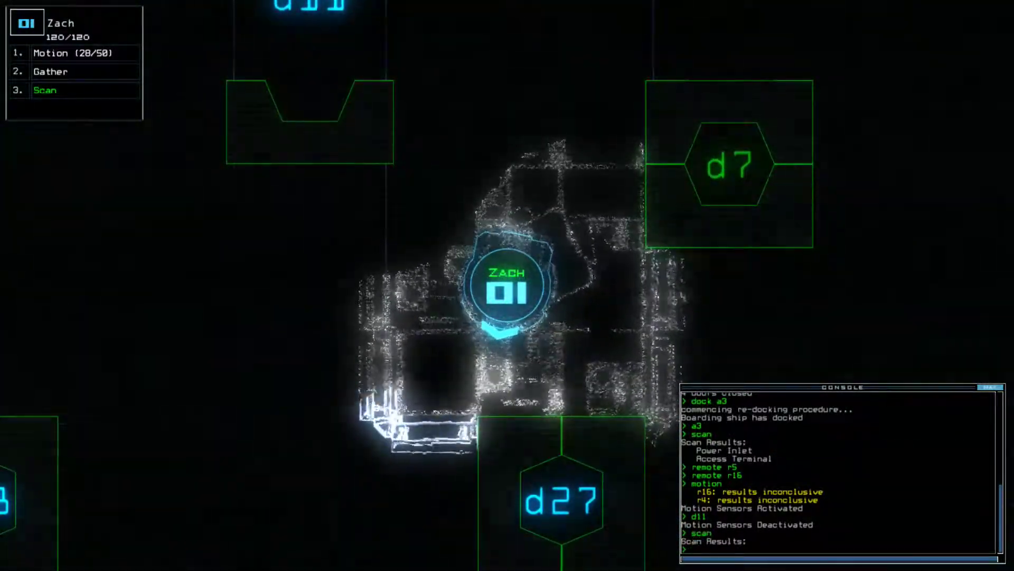
key(Right)
key(Tab)
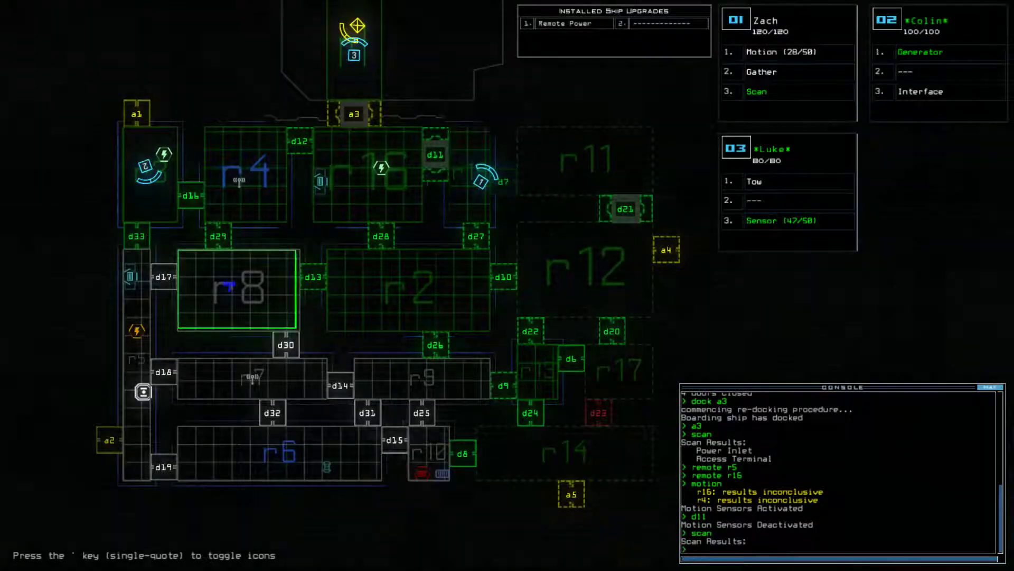
text(motion)
- Run a motion sweep, toggle d21, flag r12 as dangerous, and open d7
key(Return)
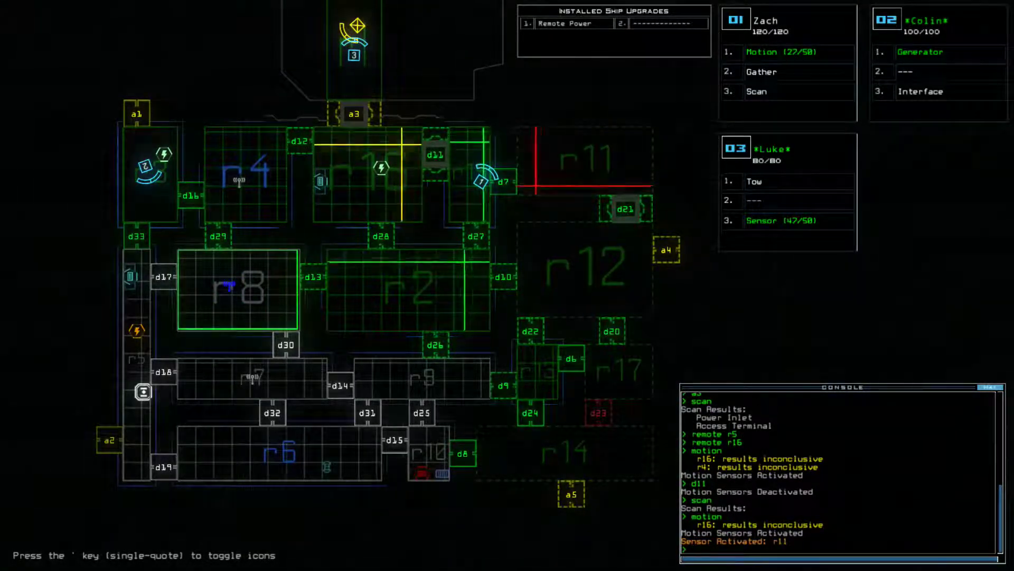
text(d21)
key(Return)
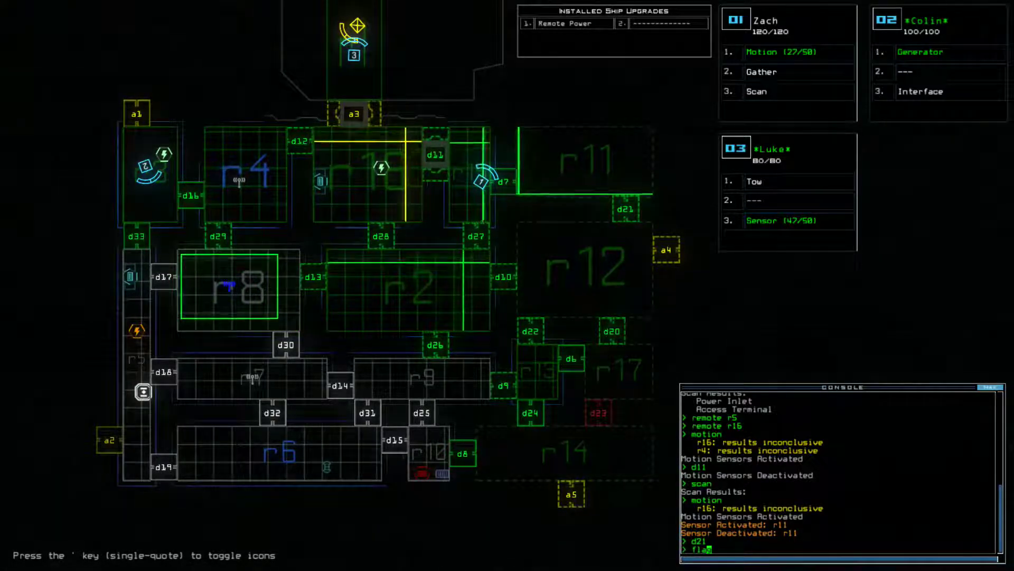
text(flag r12)
key(Return)
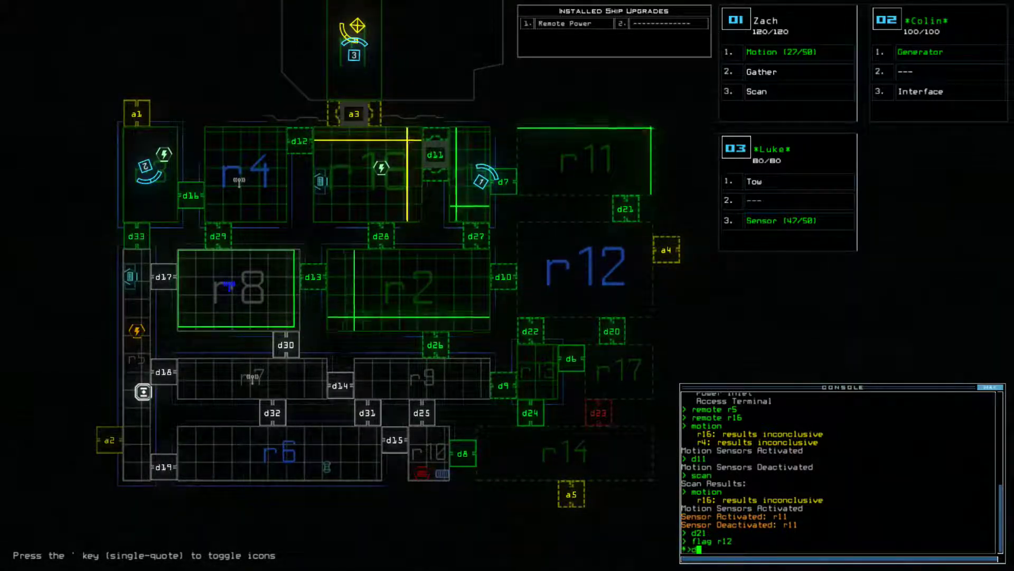
text(d7)
key(Return)
key(Tab)
- Drive Zach through d7 into r11, gather its two scrap, and send him to r15
key(Right)
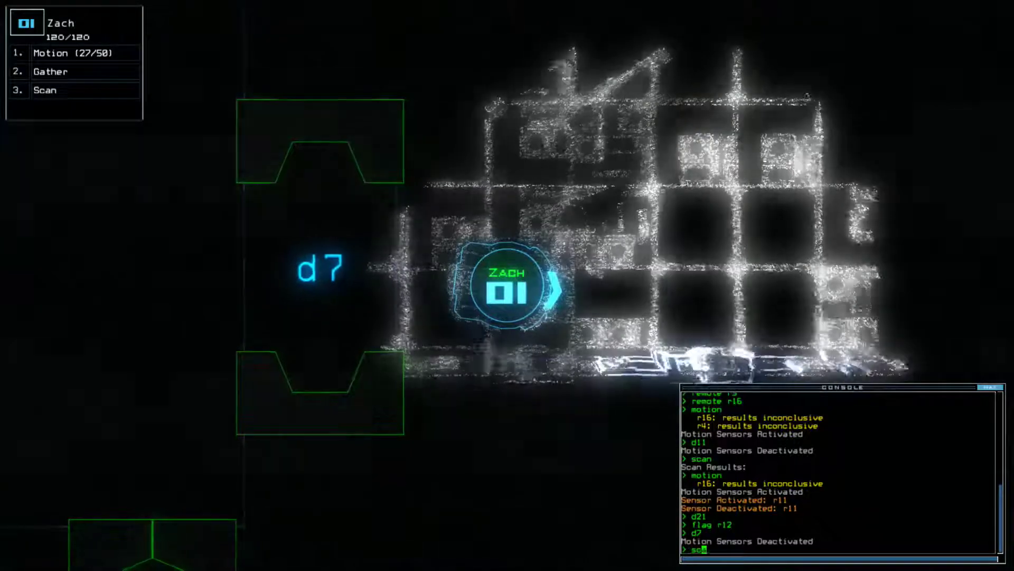
text(scan)
key(Return)
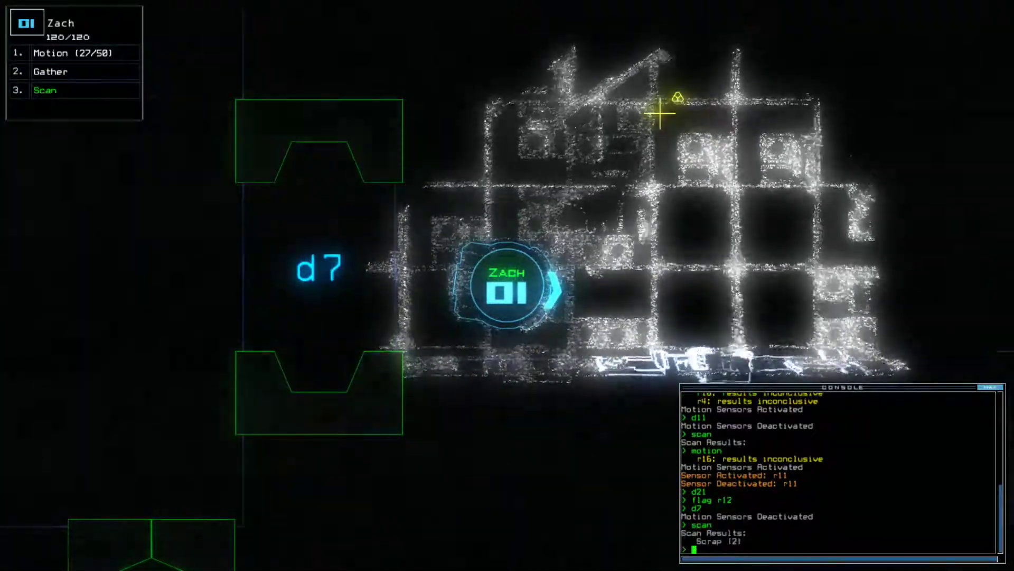
text(gather all)
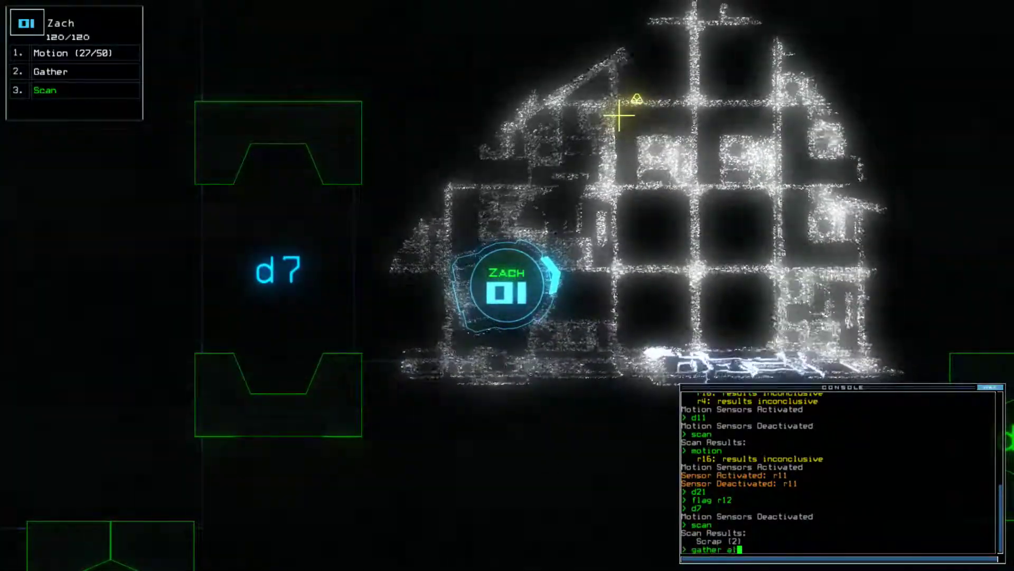
key(Return)
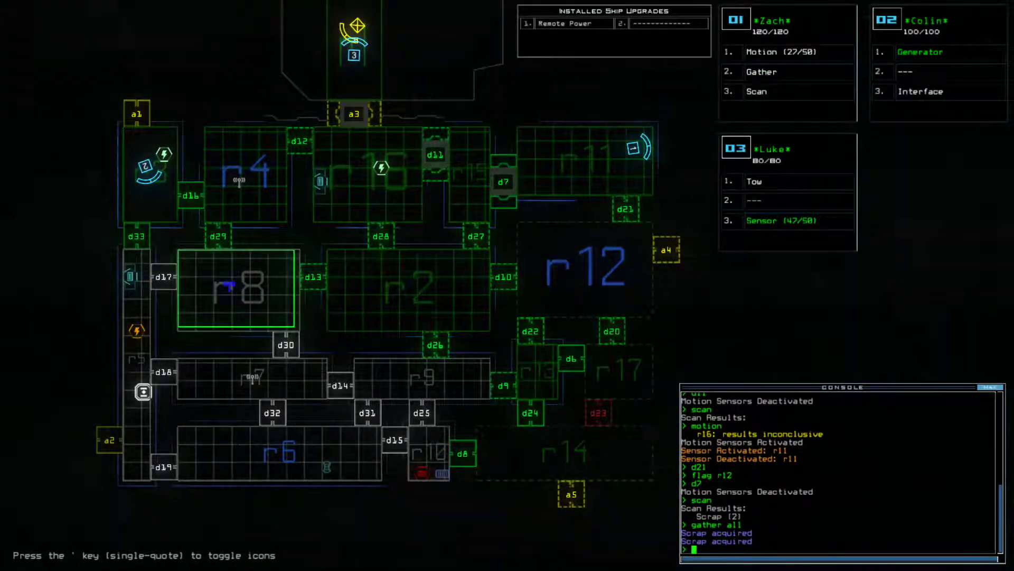
text(vigate )
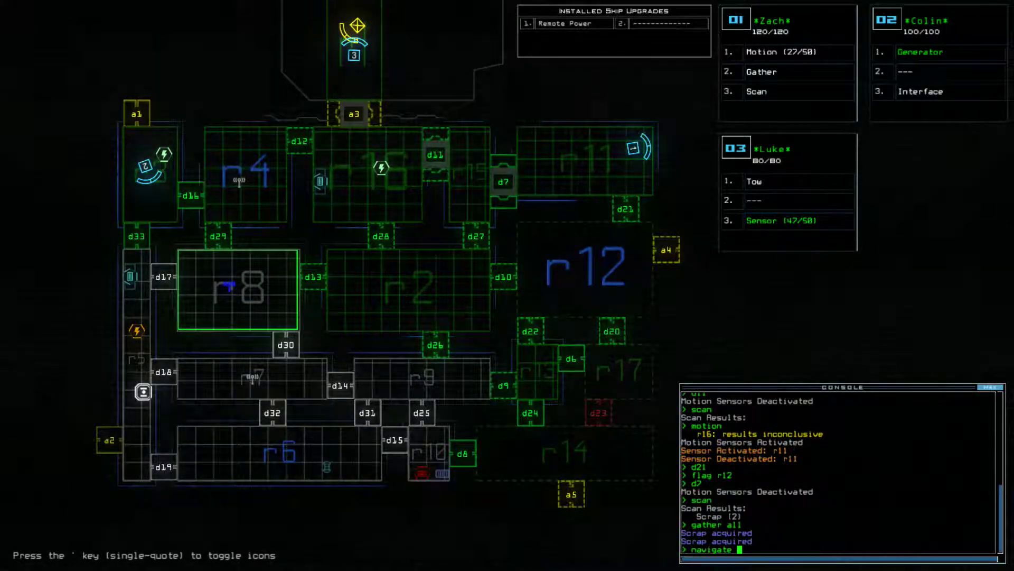
text(1 r15)
key(Return)
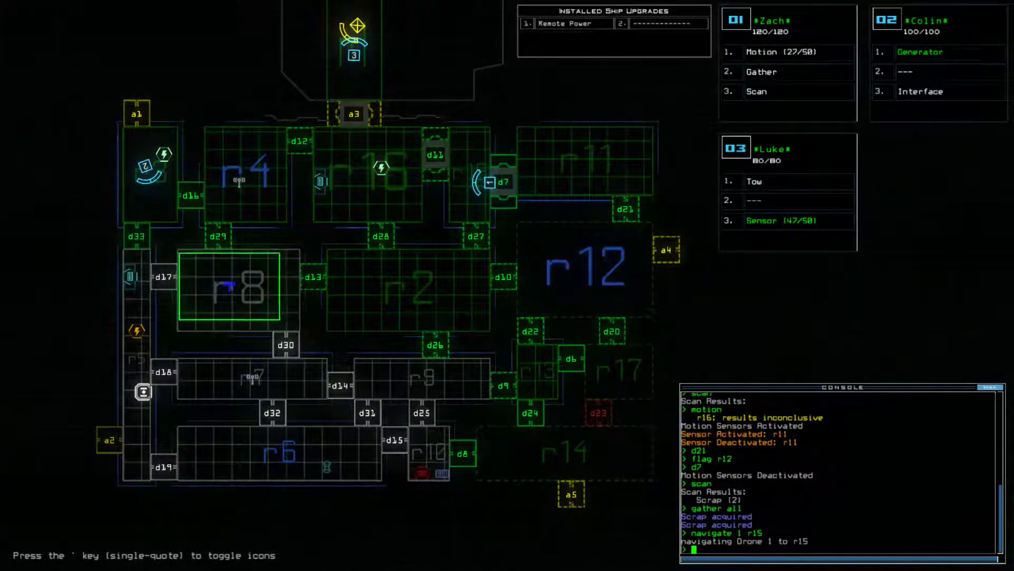
- Toggle door d7, run a motion sweep, and toggle d21 twice
key(Return)
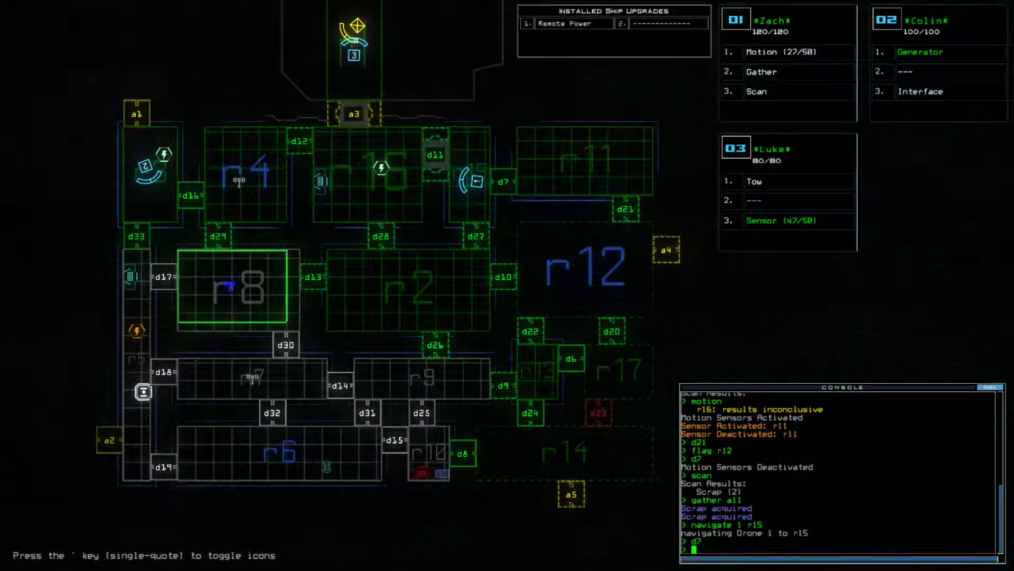
key(Return)
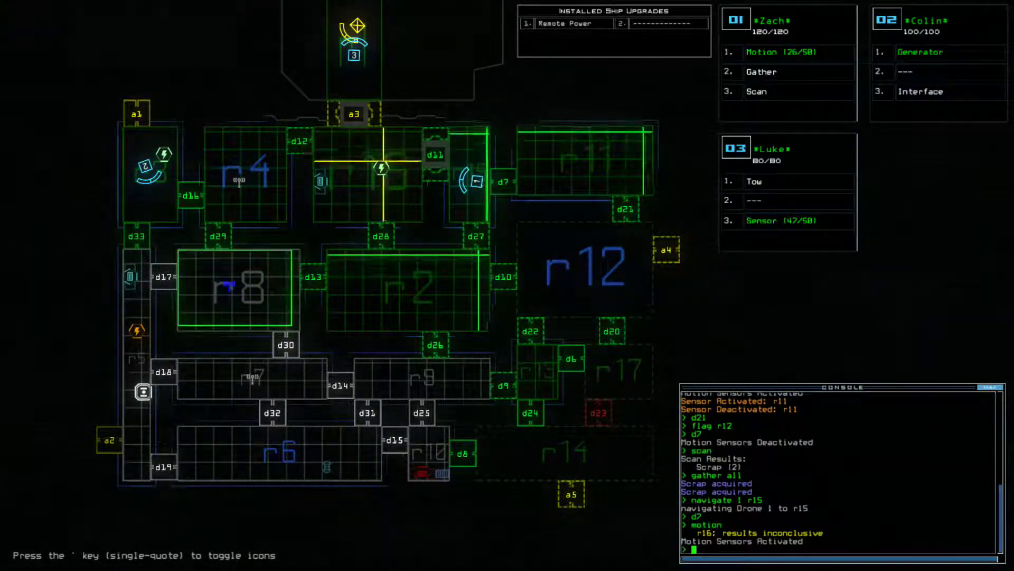
text(d21)
key(Return)
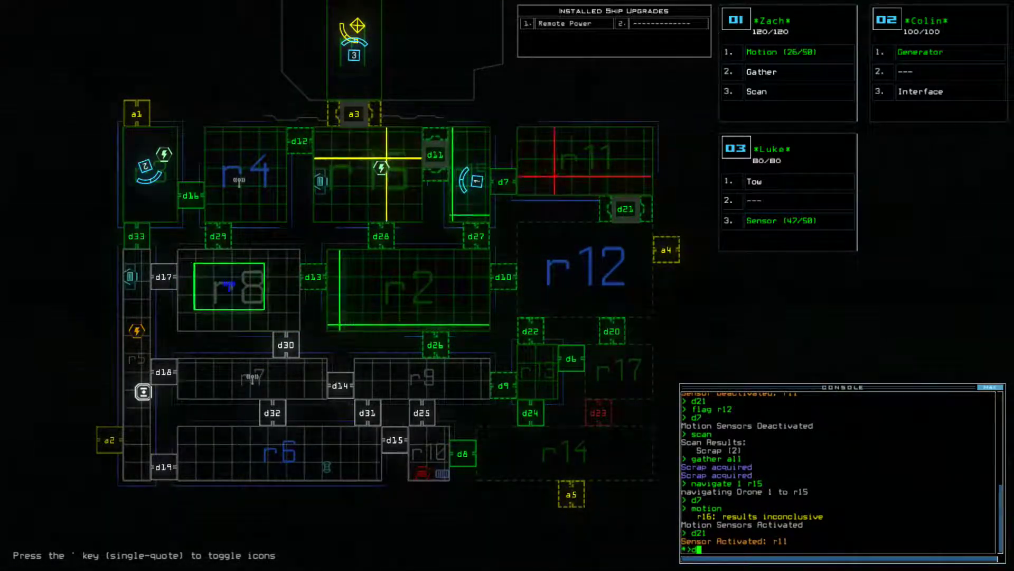
key(Return)
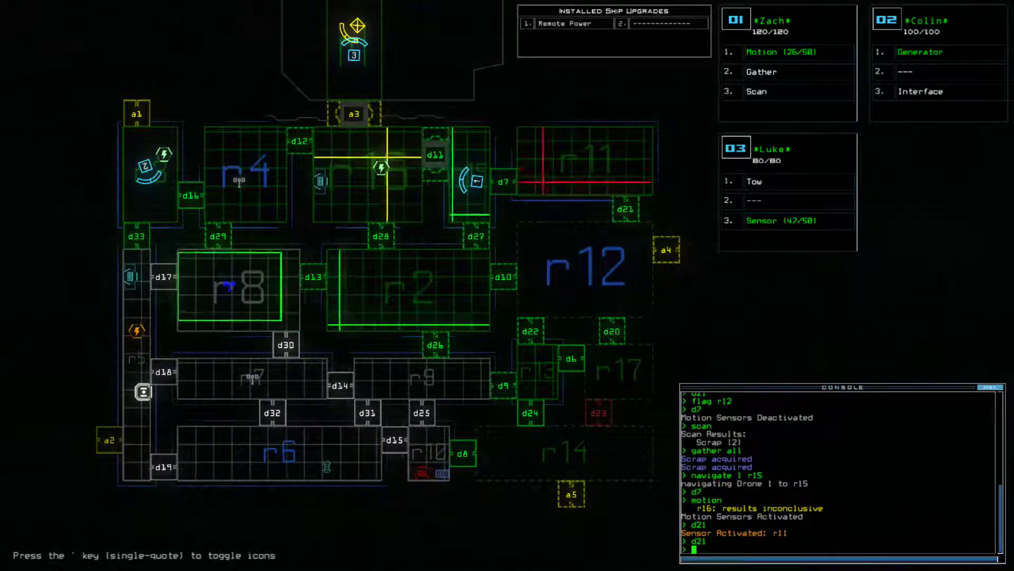
text(d27)
- Open d27, toggle it again, then open d10 to reveal the corridor
key(Return)
key(Tab)
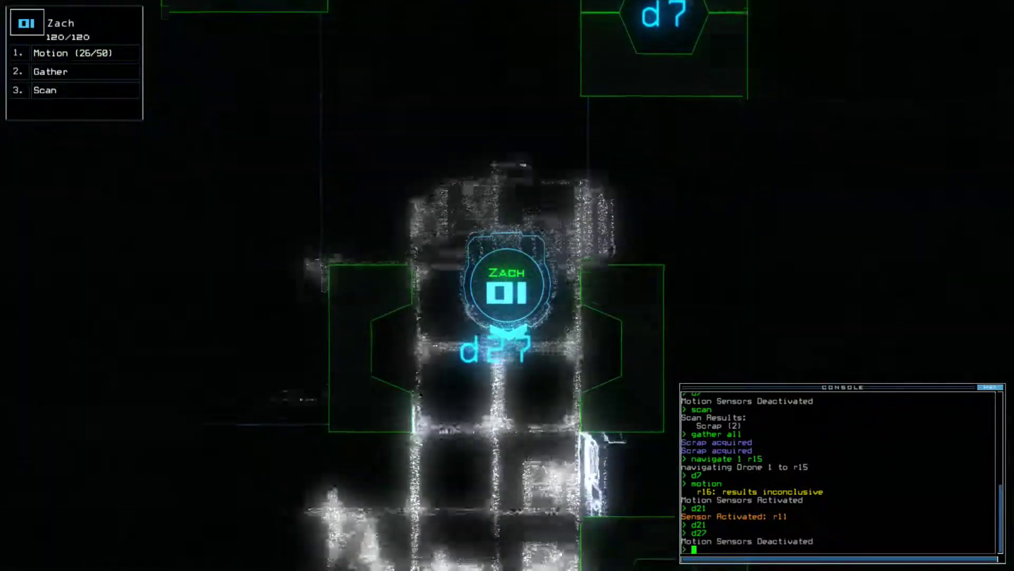
text(d27)
key(Return)
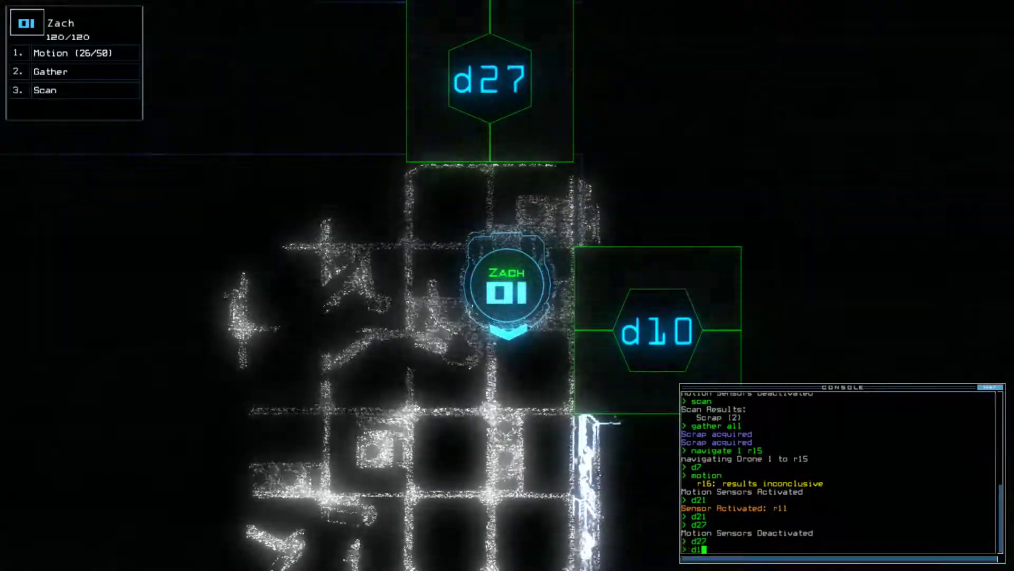
text(d10)
key(Return)
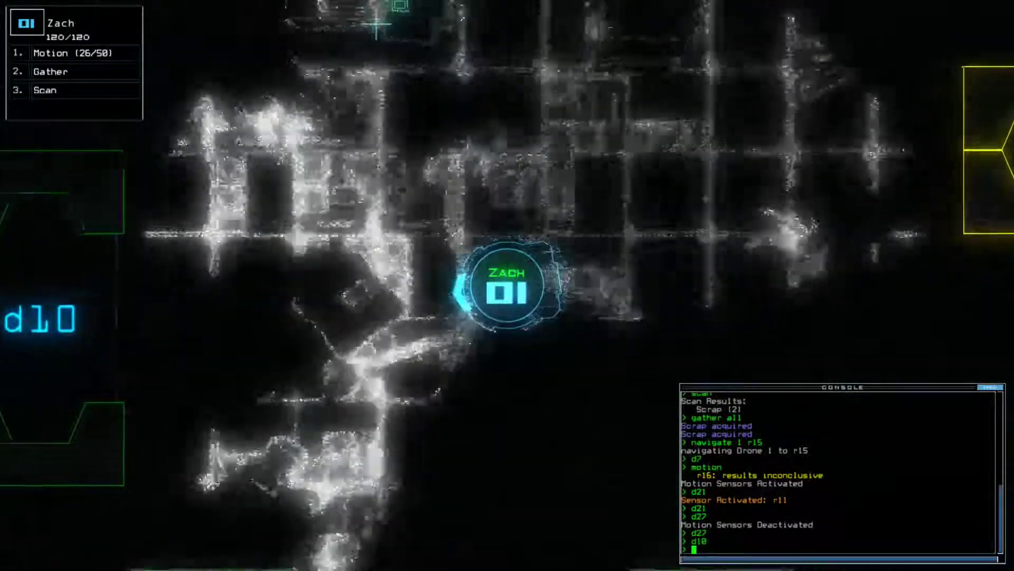
key(Tab)
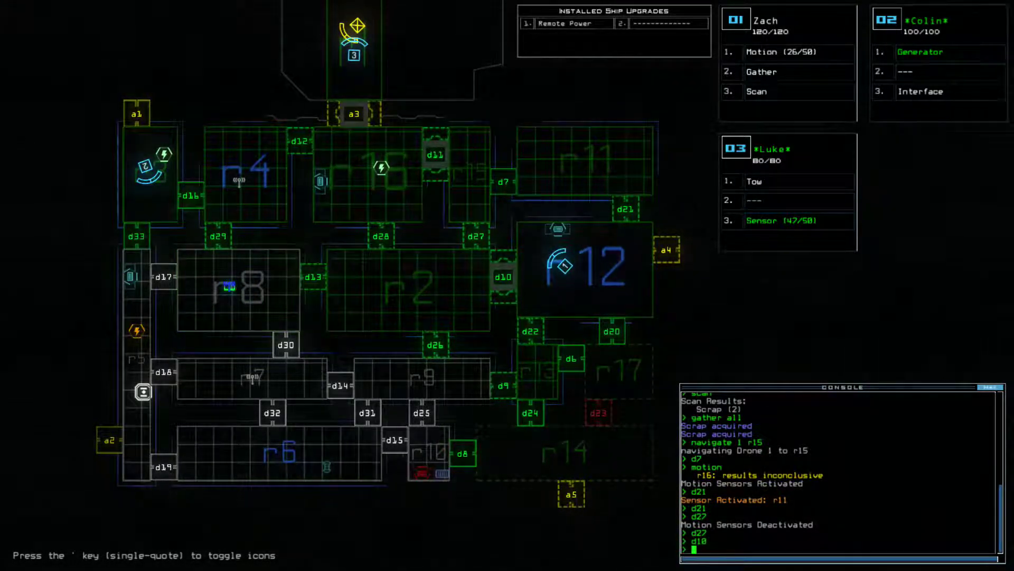
text(1)
- Toggle doors d11 and d10, then re-dock at airlock a1 and open it
key(Return)
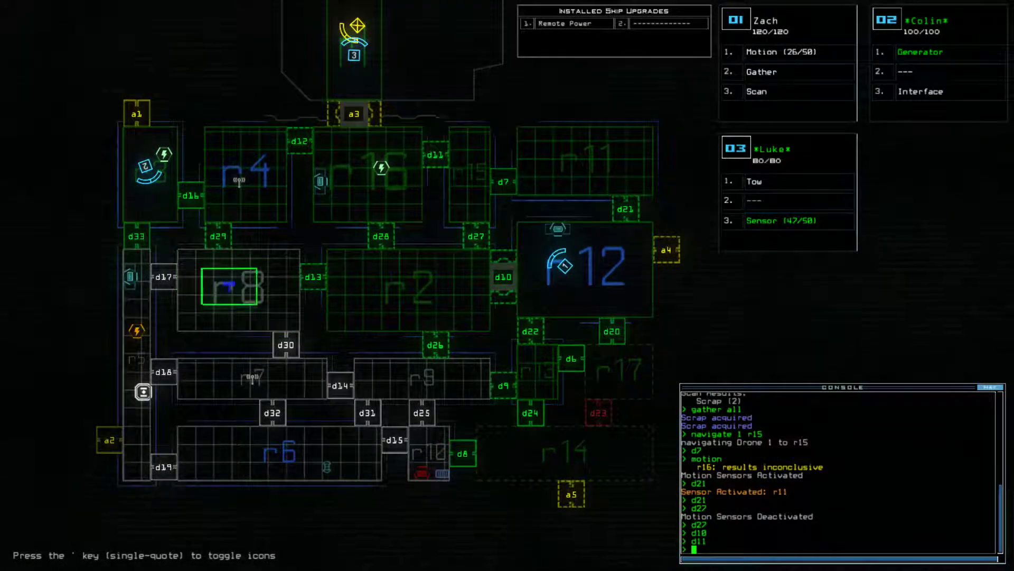
key(Return)
text(dock a1)
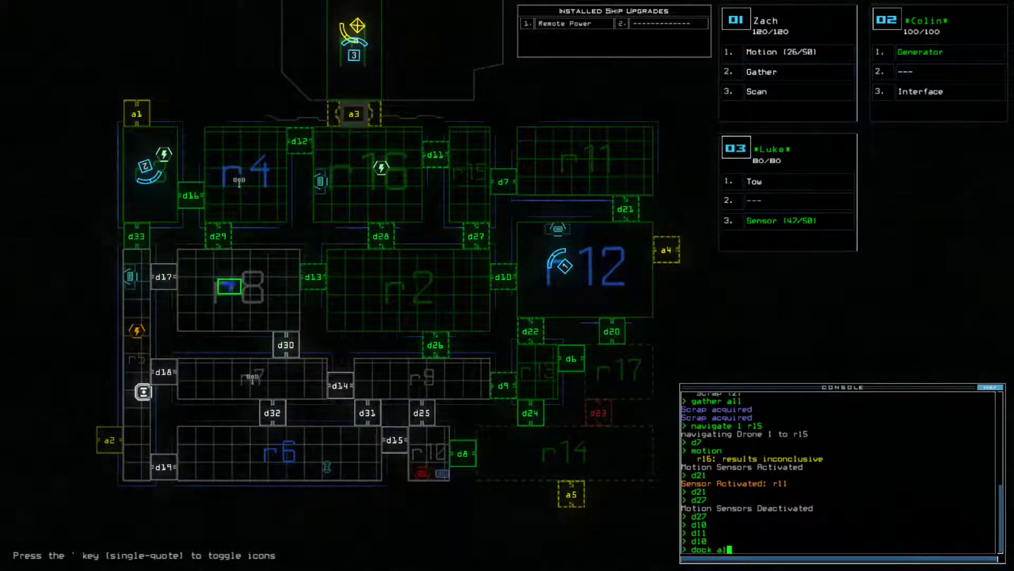
key(Return)
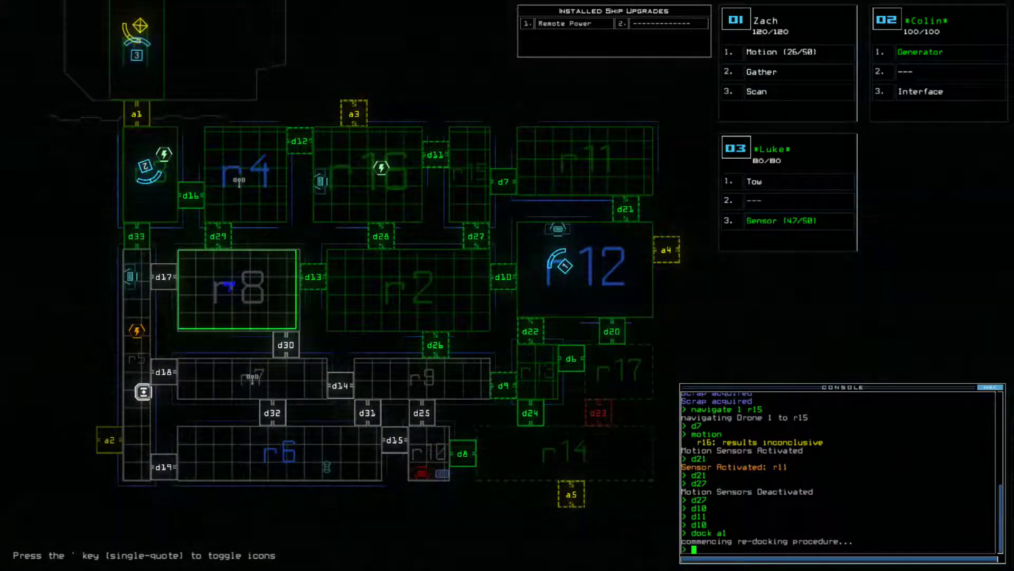
text(a1)
key(Return)
text(navigate 2 r1)
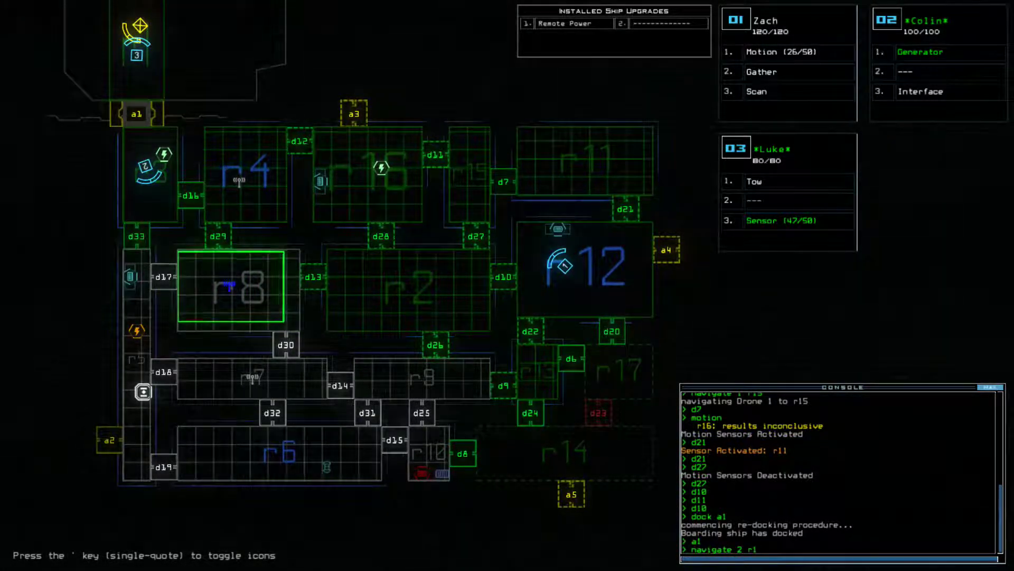
text(dock a)
- Send drone 2 back to r1, re-dock the ship at a4, and open a4
key(Return)
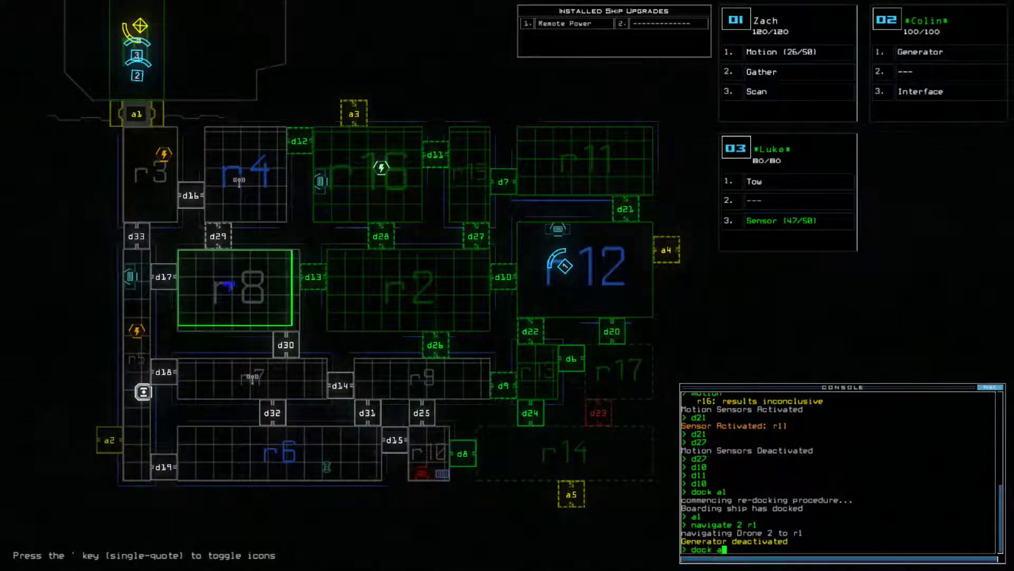
text(4)
key(Return)
text(a4)
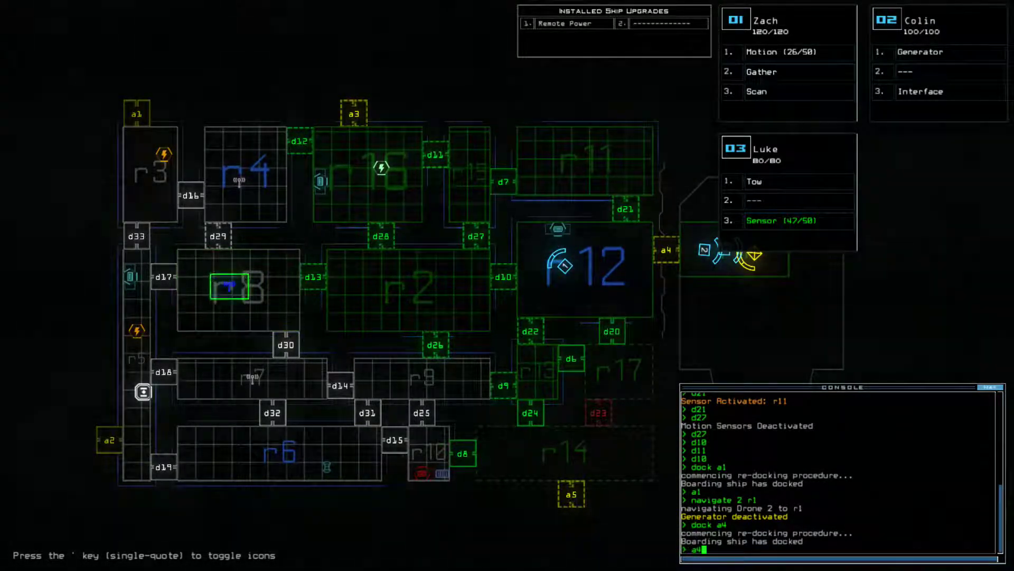
key(Return)
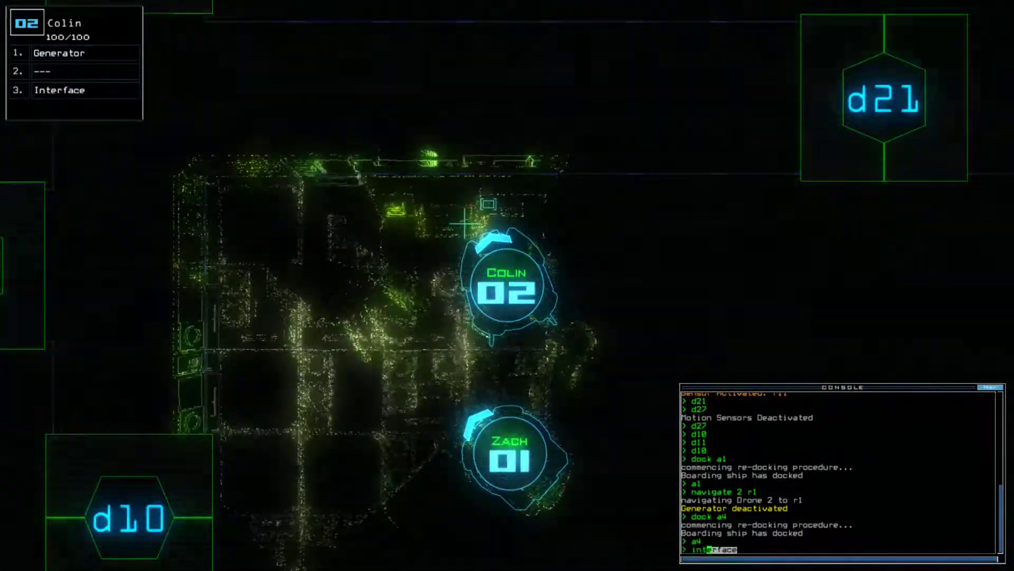
text(interface)
- Activate drone 2's interface, survey two more rooms, run motion sensors, and toggle d20
key(Return)
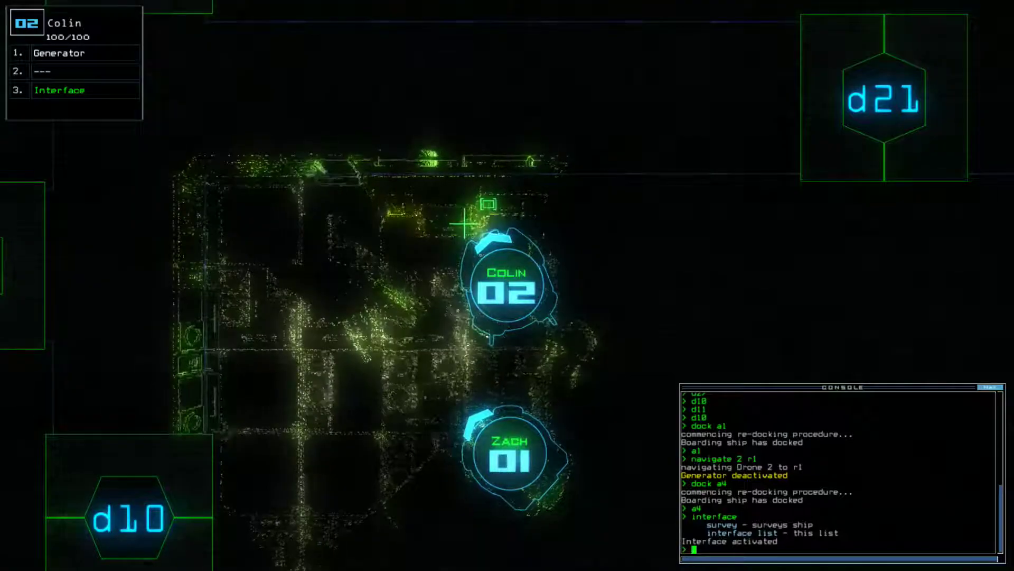
text(survey)
key(Return)
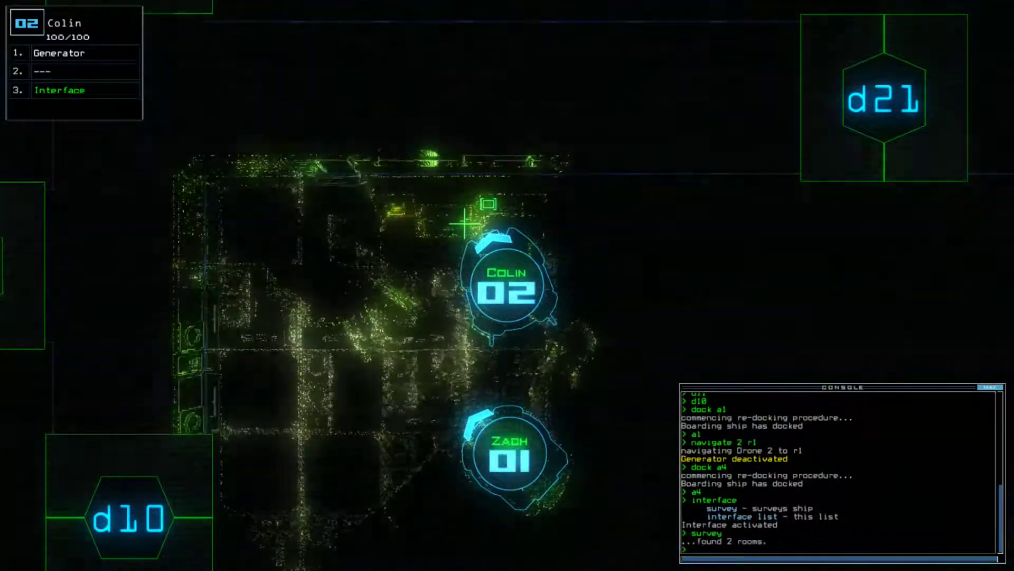
key(Tab)
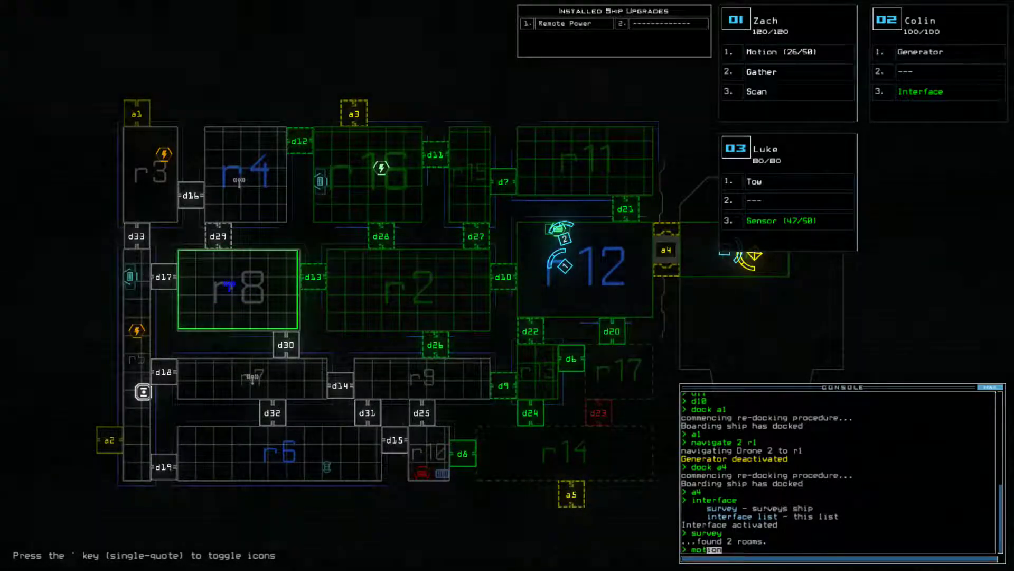
key(Return)
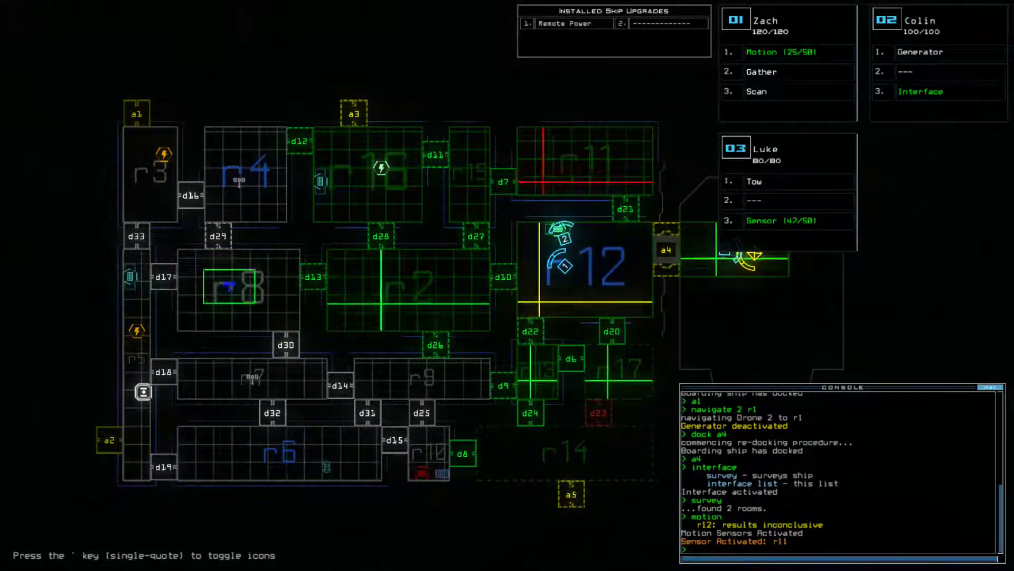
text(d20)
key(Return)
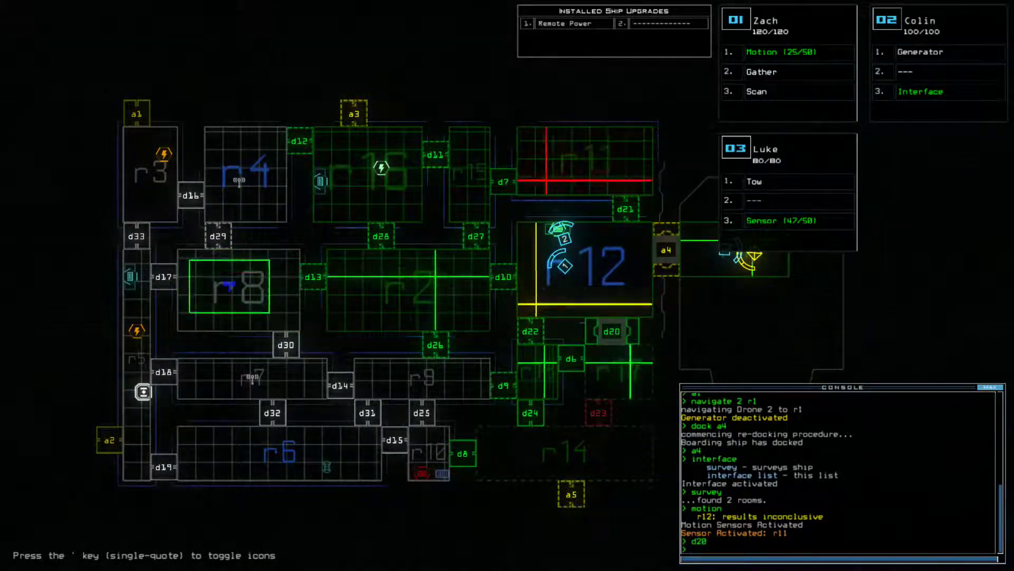
- Move Zach south through d20 and scan beyond, revealing an access terminal
key(Tab)
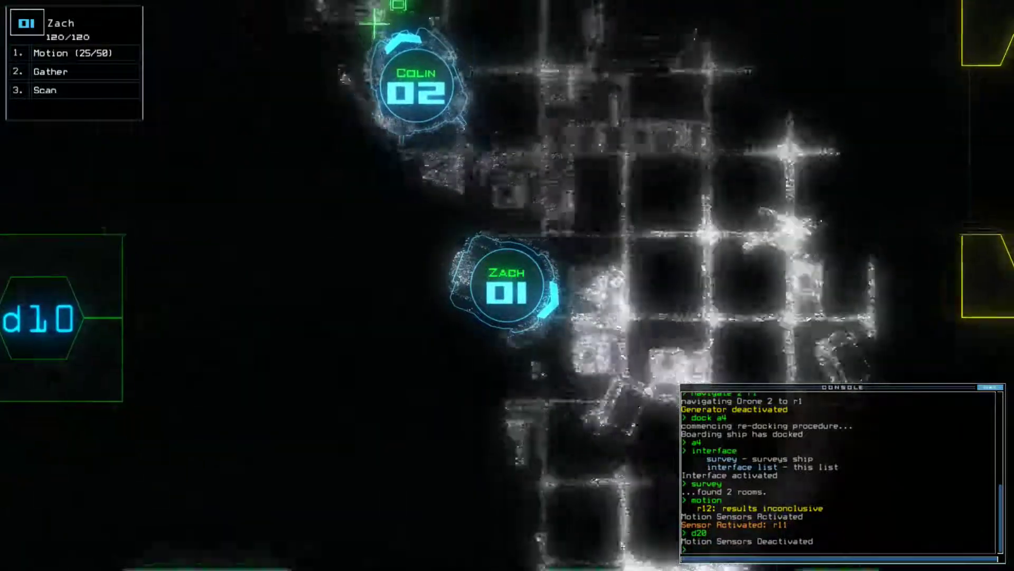
text(scan)
key(Return)
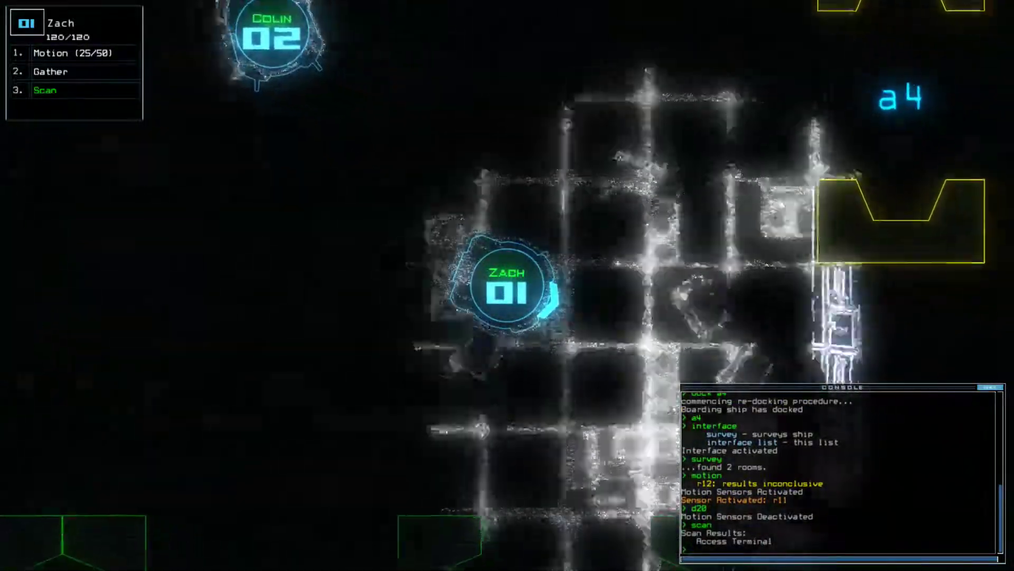
key(Down)
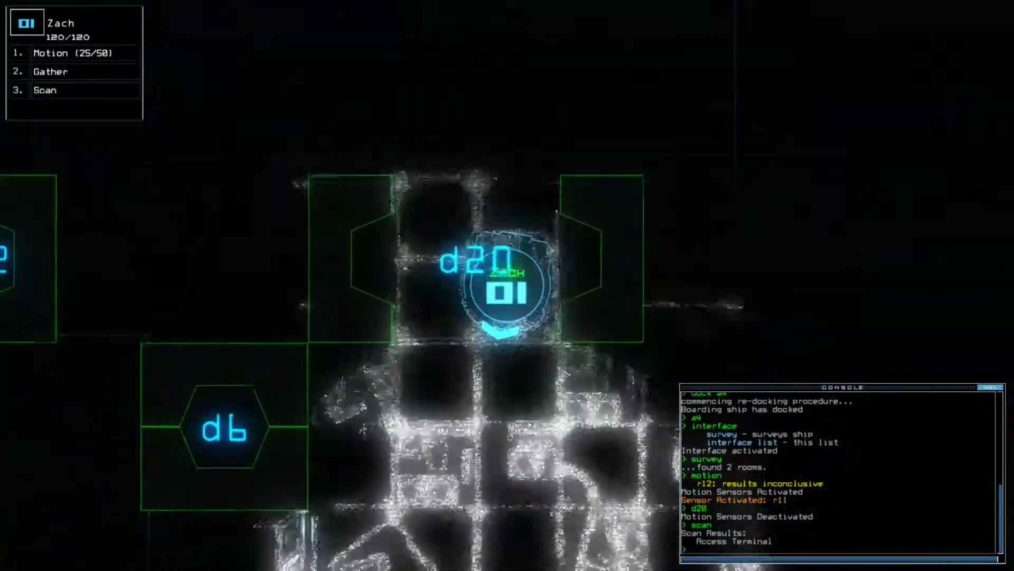
key(3)
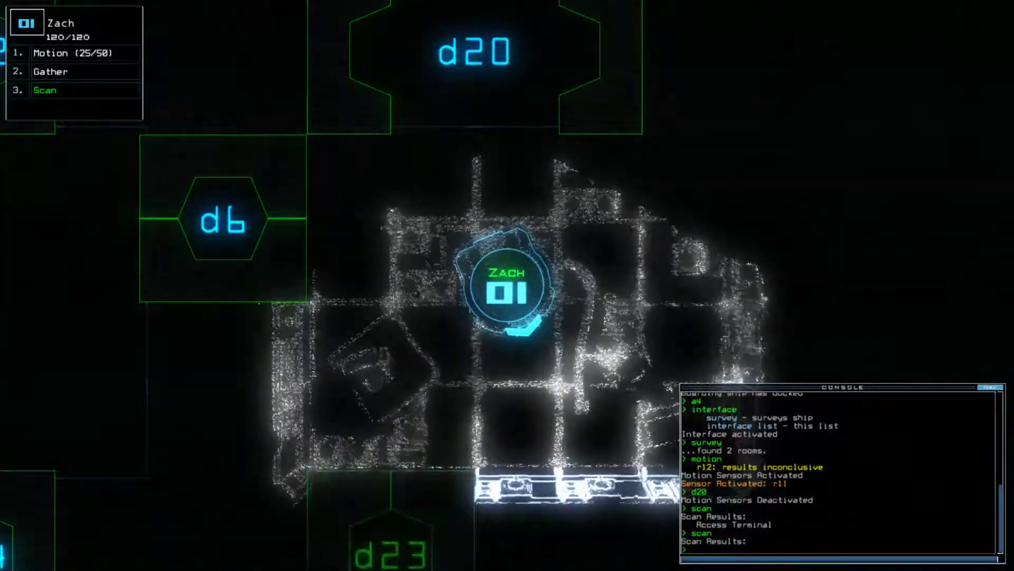
key(Tab)
key(Tab)
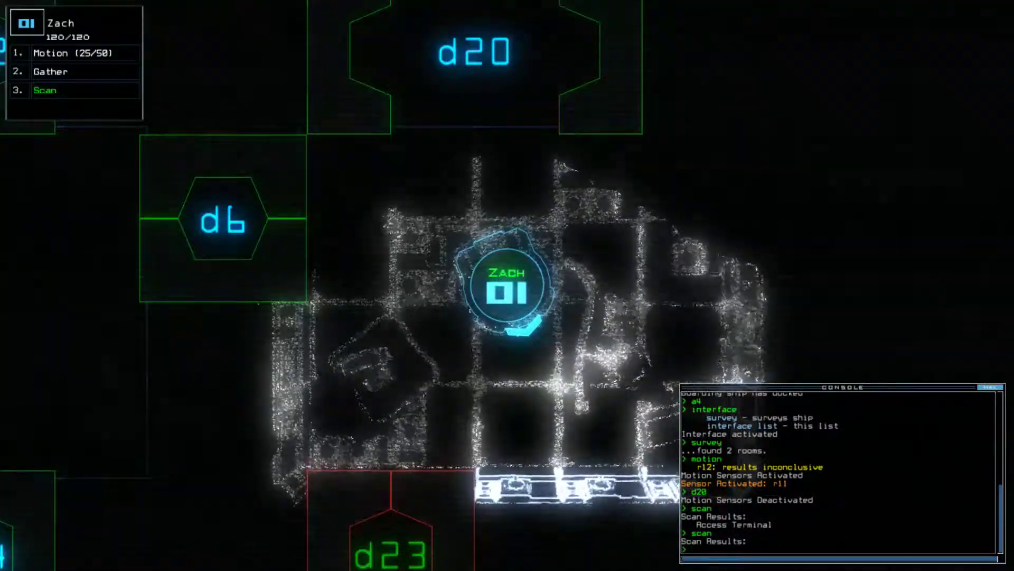
- Run motion sensors (r14, r12 inconclusive), bring Zach back north, and toggle d20
key(1)
key(Tab)
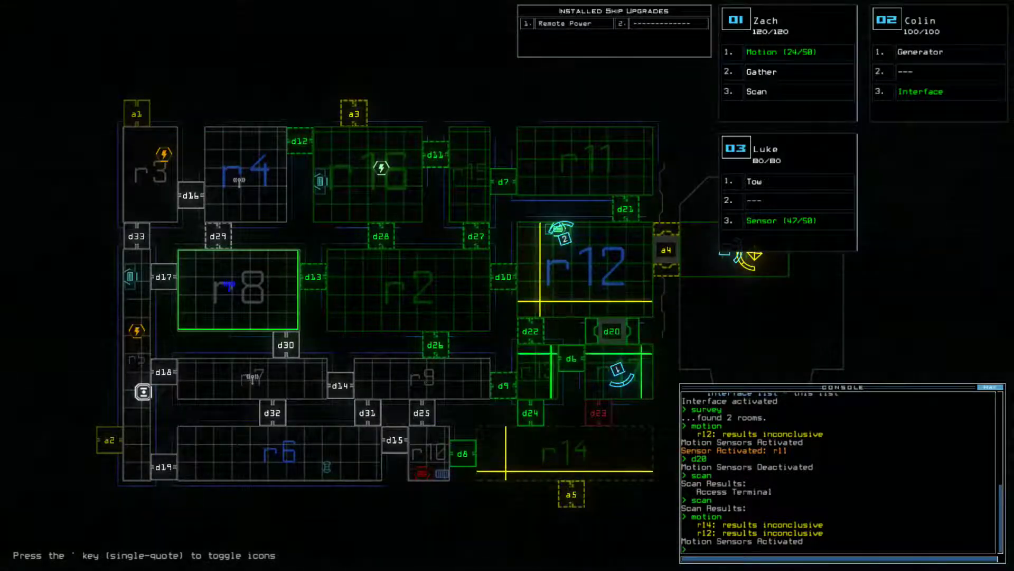
key(Tab)
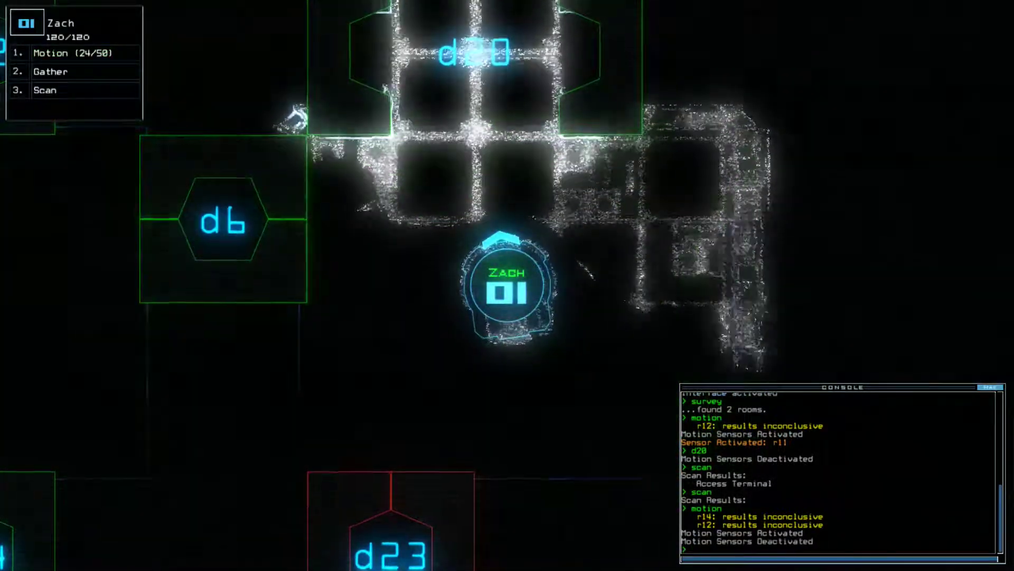
key(w)
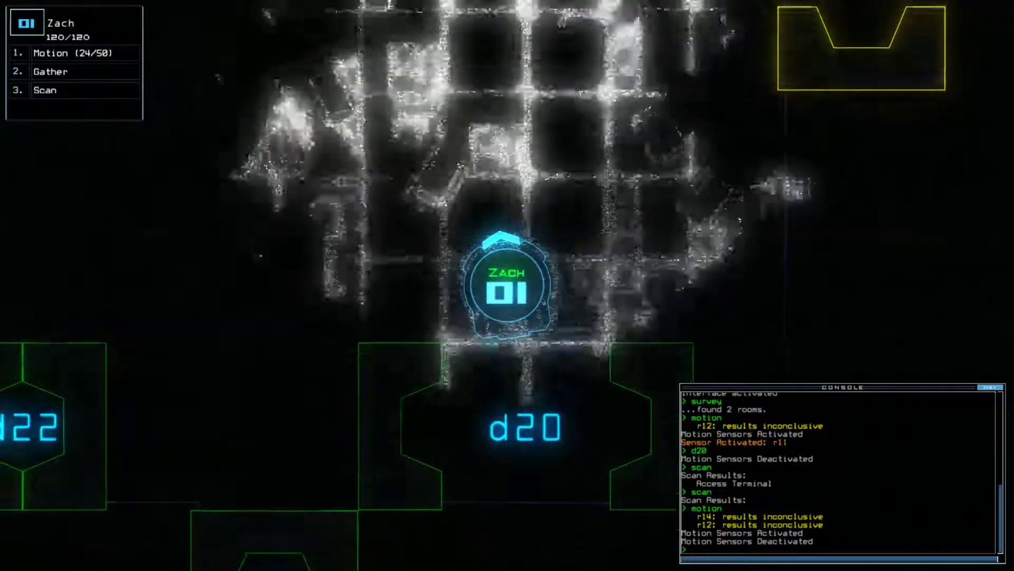
text(d20)
key(Return)
key(Tab)
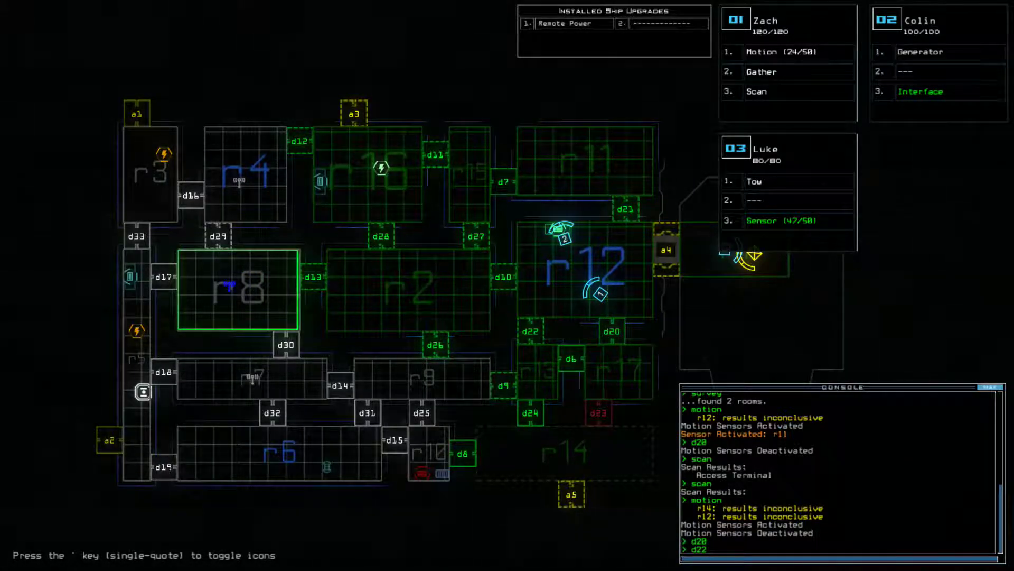
- Toggle d22, drive drone 3 through it to drop a sensor, then bring it back up
key(Return)
key(Tab)
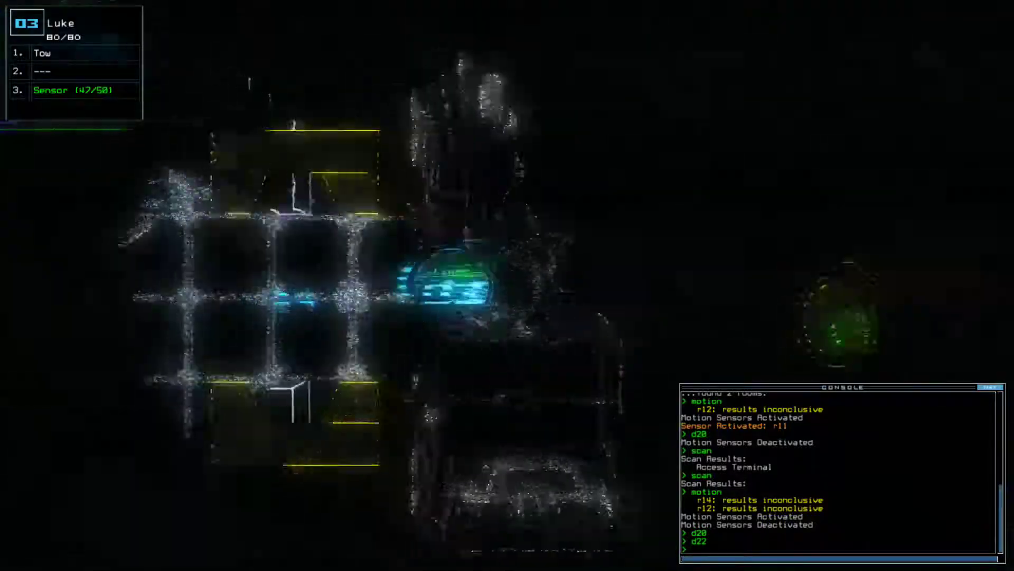
key(Left)
key(Down)
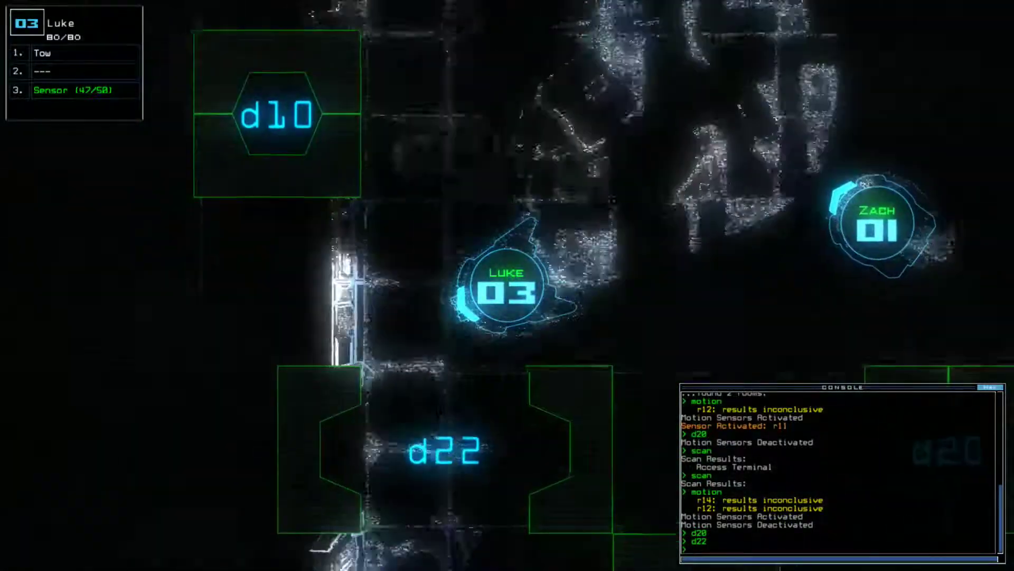
key(Down)
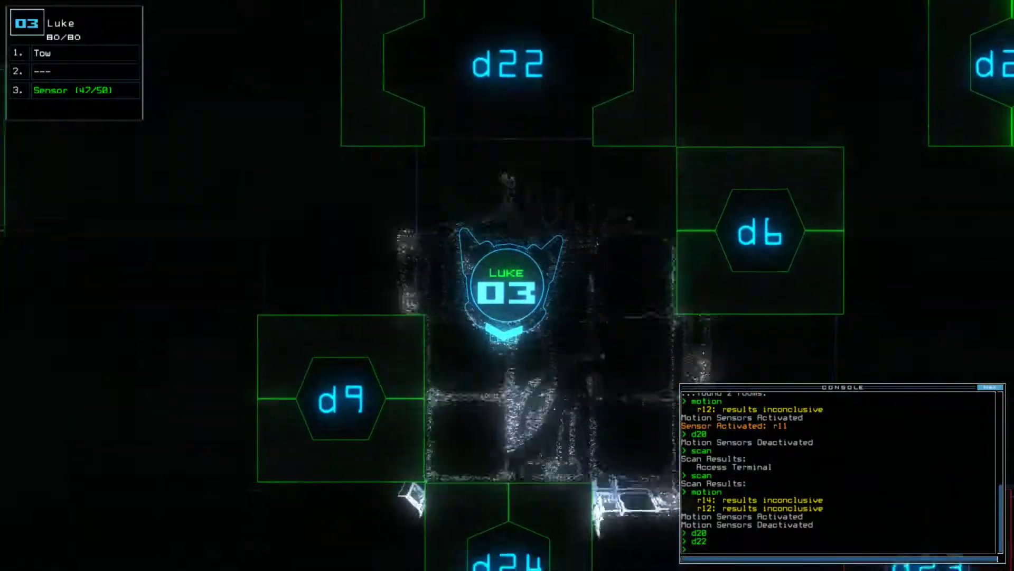
key(Tab)
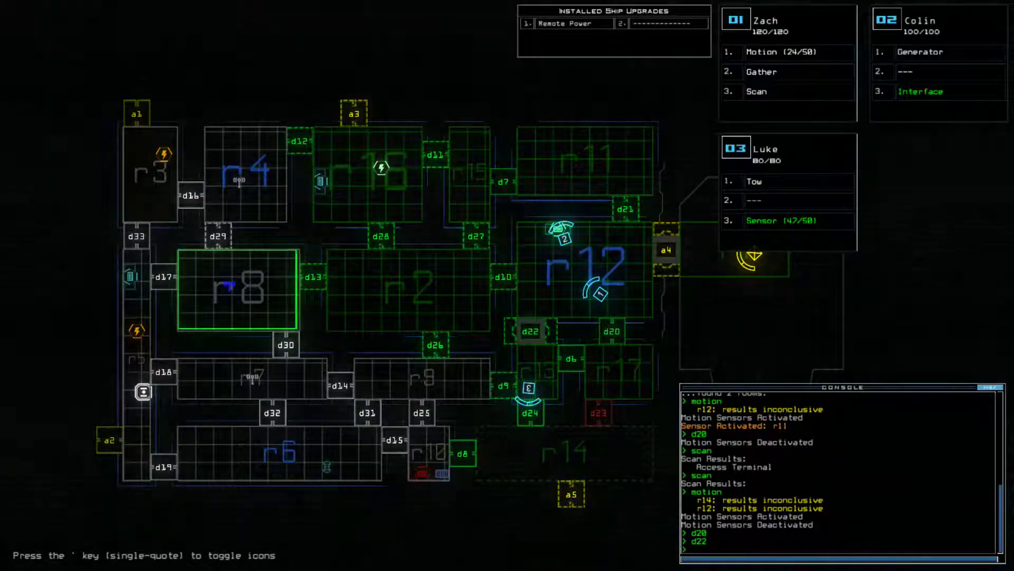
key(Tab)
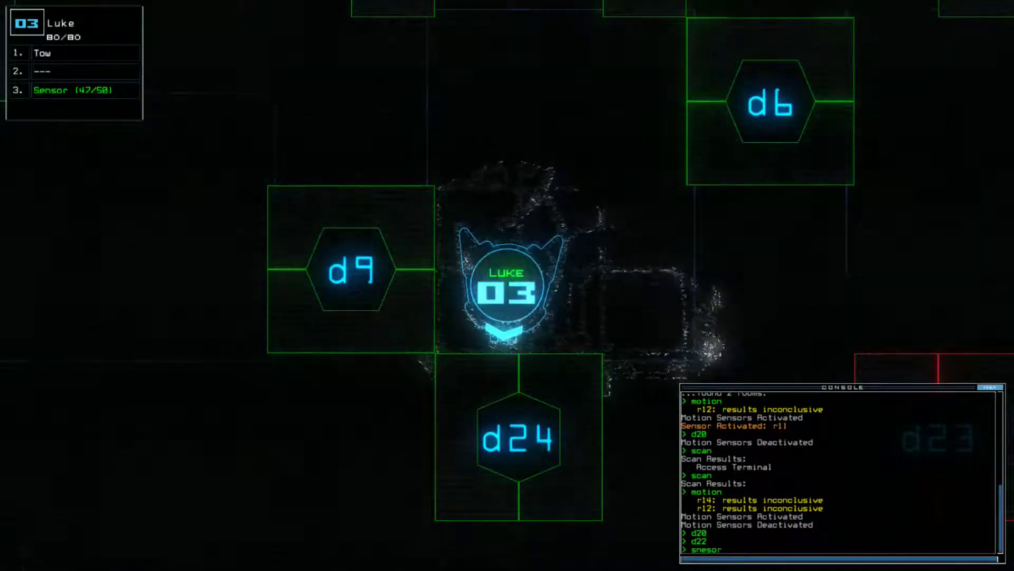
key(Return)
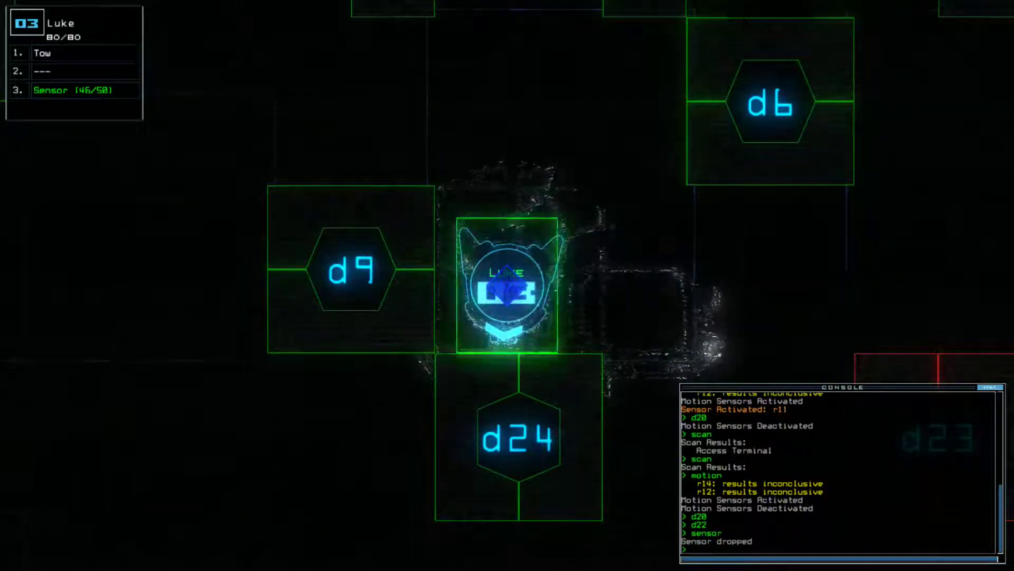
key(Tab)
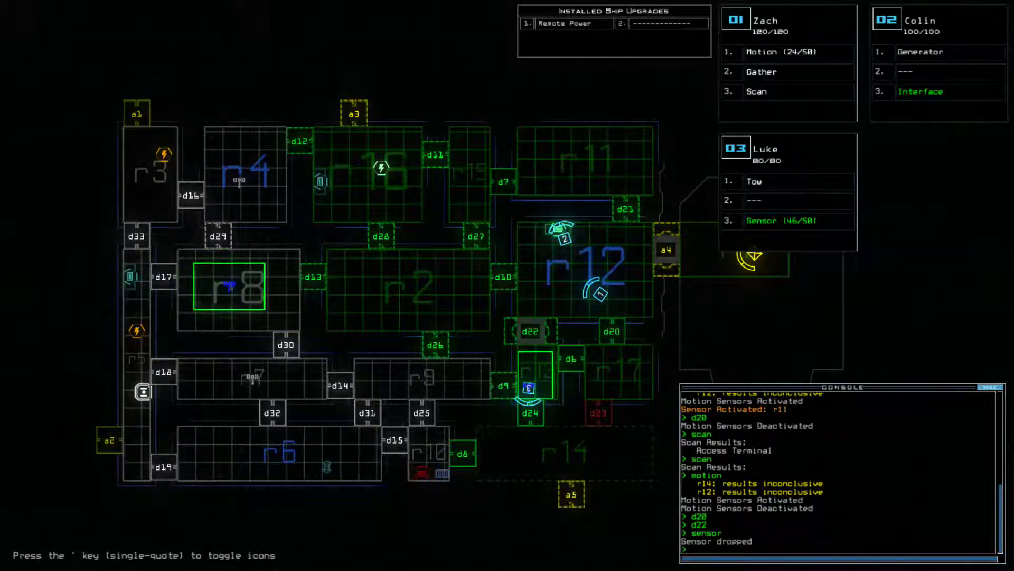
key(Right)
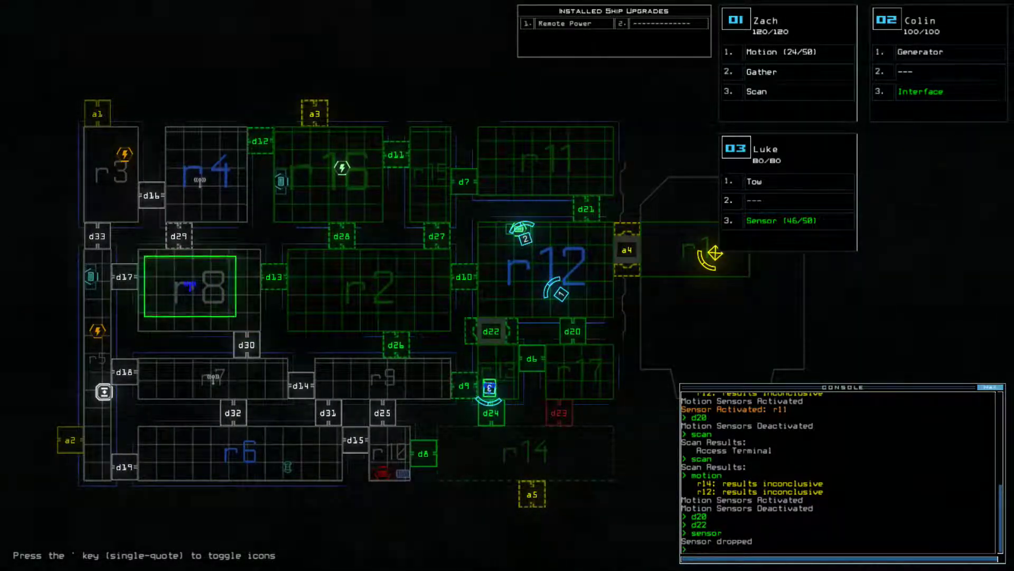
key(Tab)
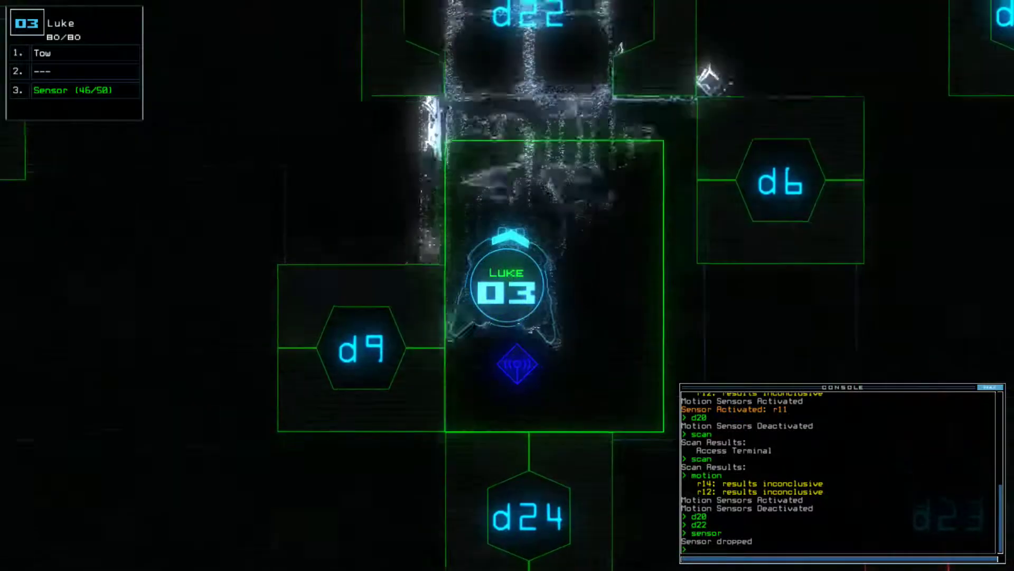
key(Up)
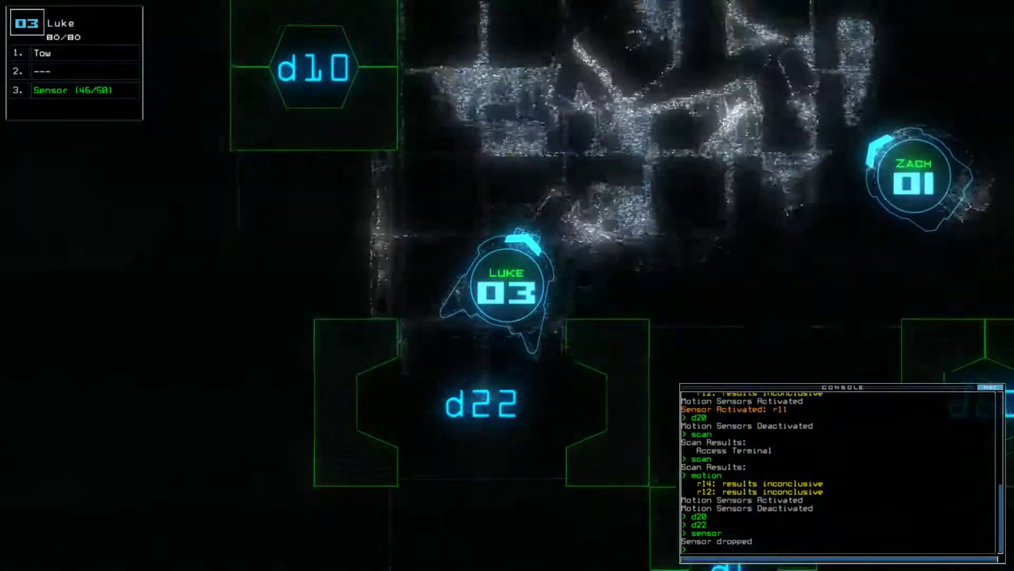
key(Tab)
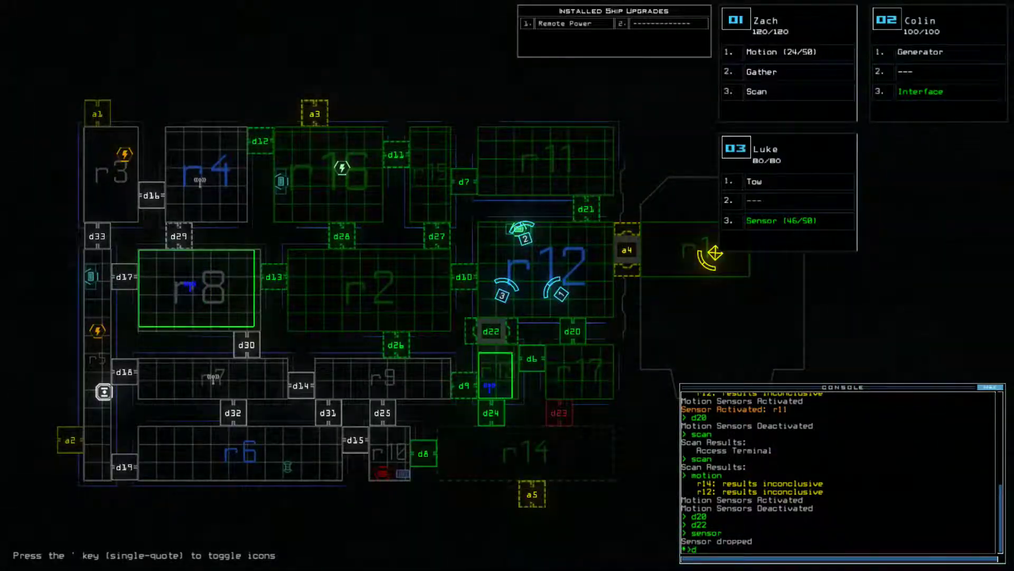
text(22)
- Open doors d22 and d24, and flag rooms r12 and r11
key(Return)
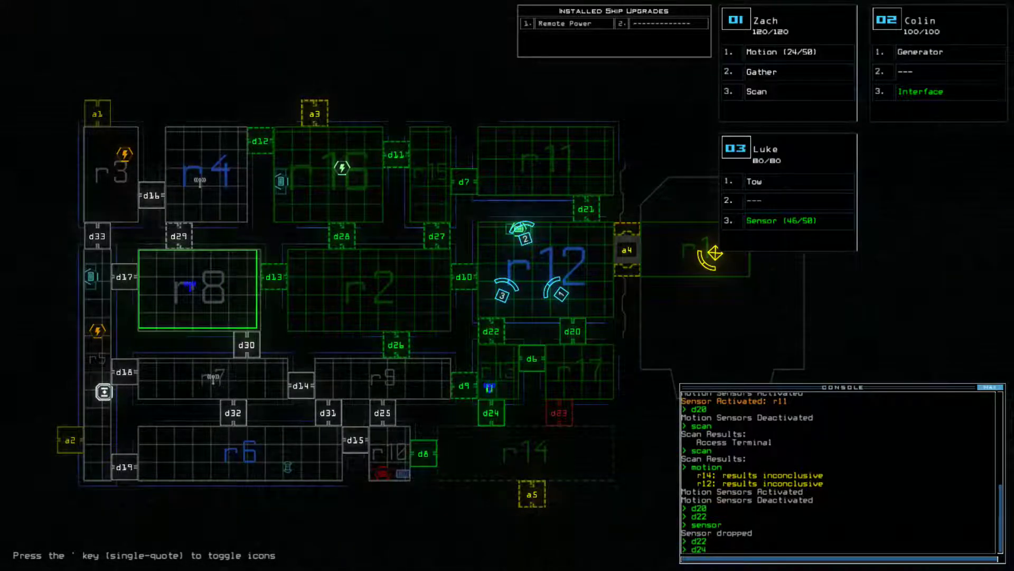
text(flag r)
key(Return)
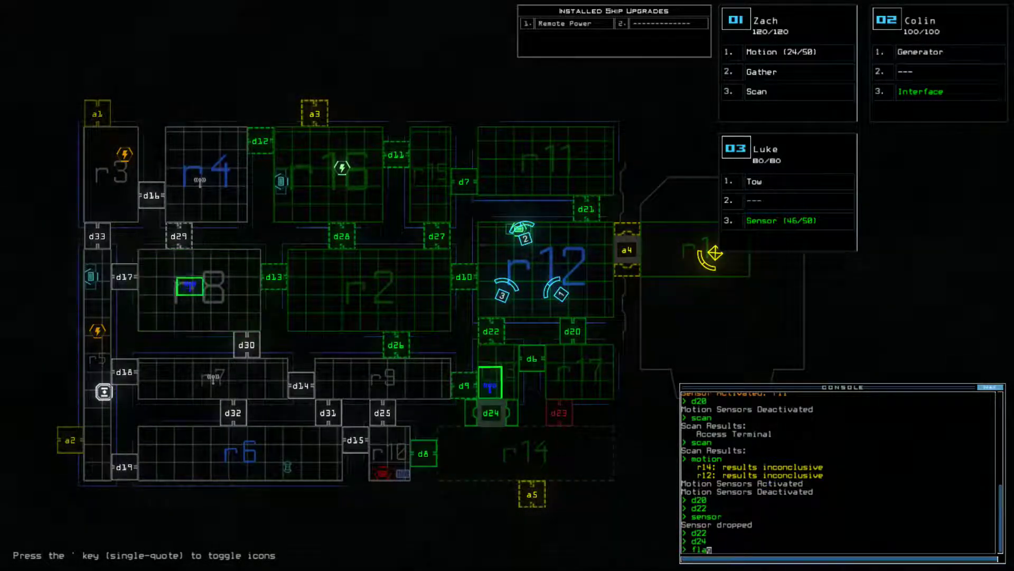
text(12)
text(flag r)
key(Return)
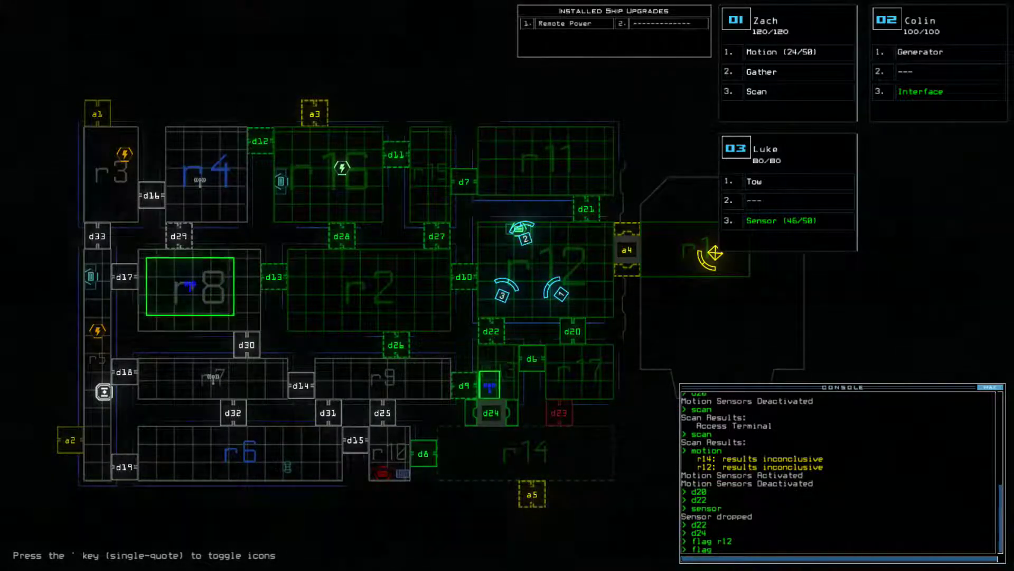
text(1)
key(Return)
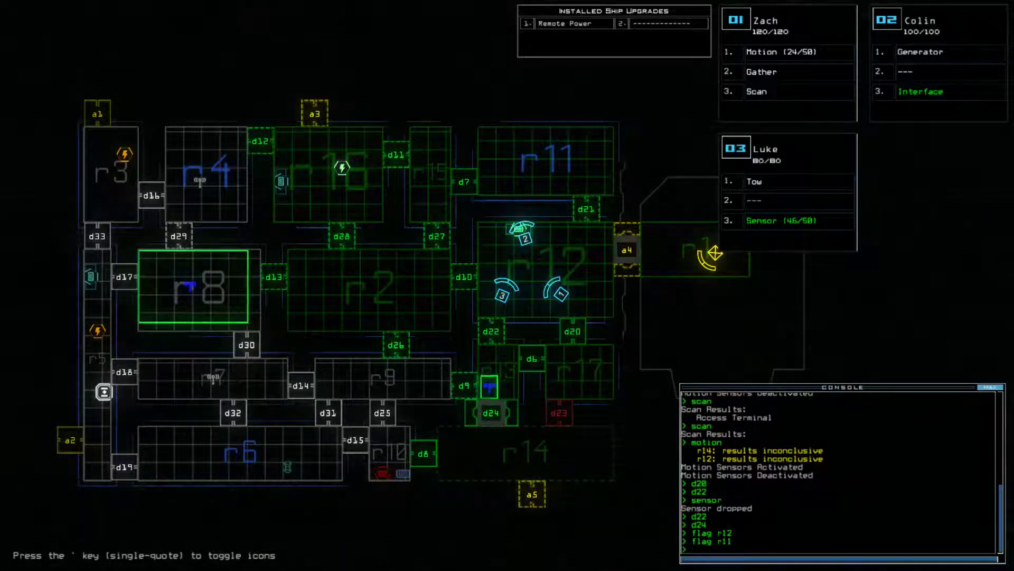
- Drive Zach down through doors d22 and d24 into the room below, toward d23
key(Tab)
key(Left)
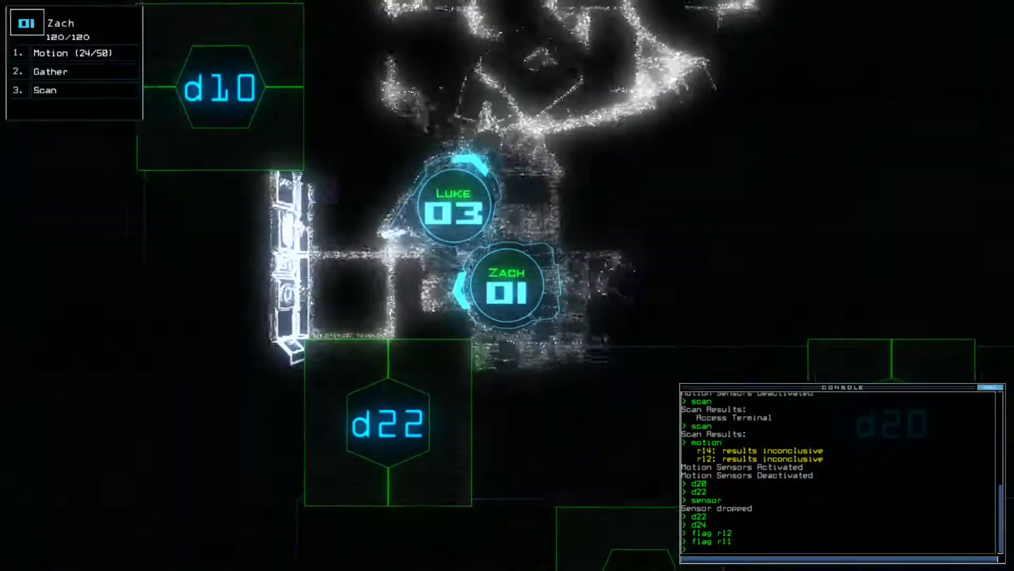
text(d22)
key(Return)
key(Down)
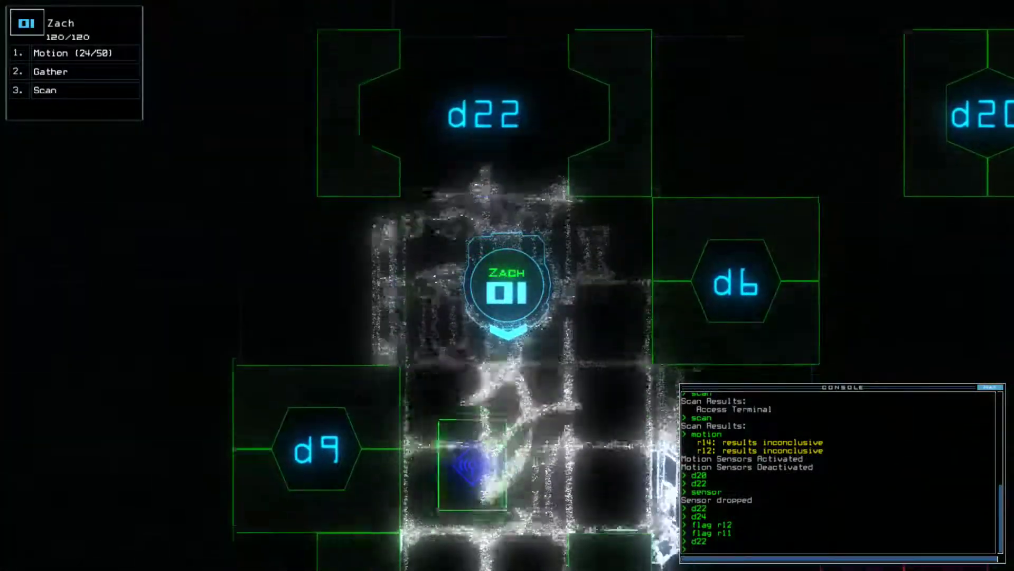
text(d22)
key(Return)
key(Down)
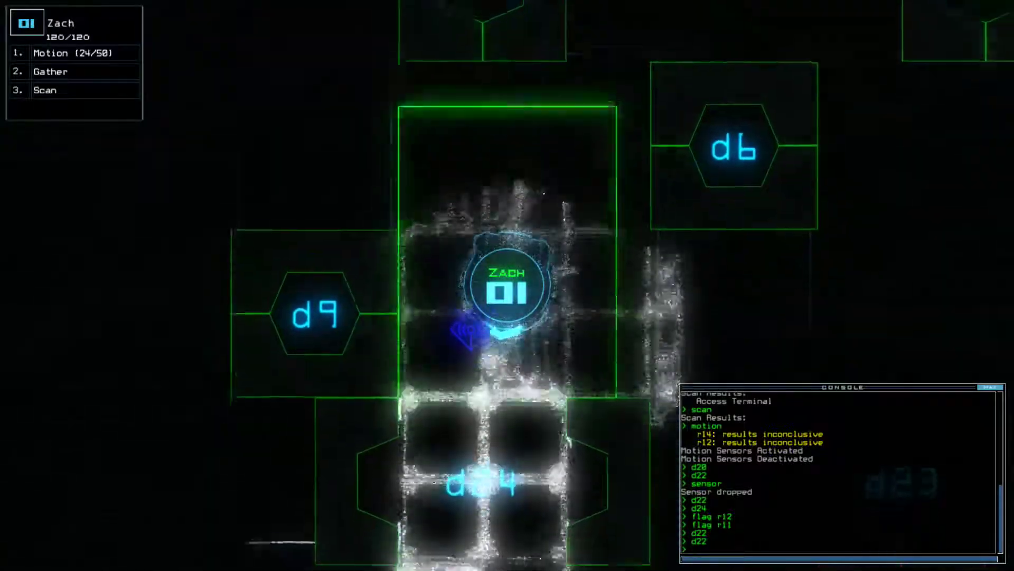
key(Down)
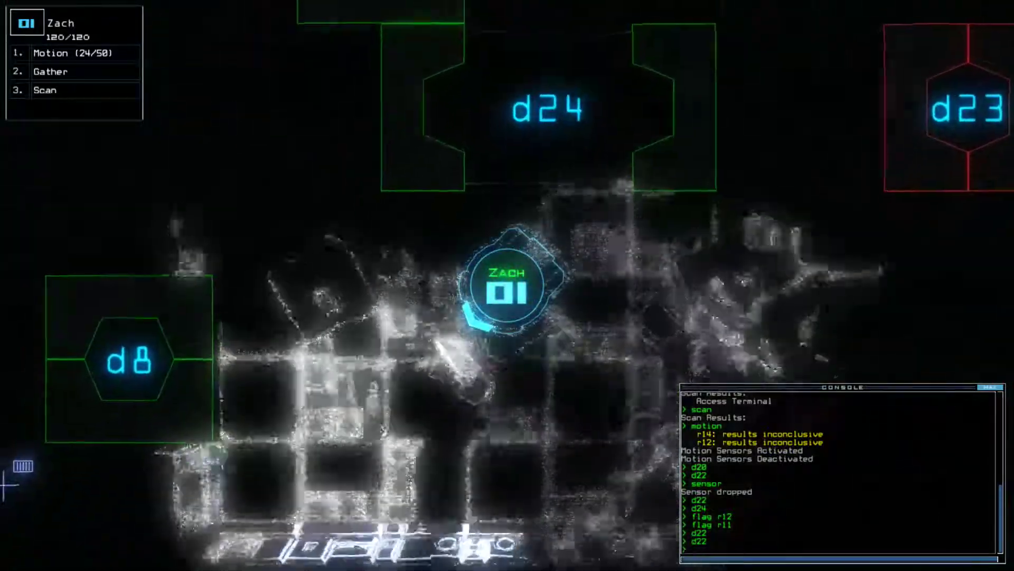
key(Right)
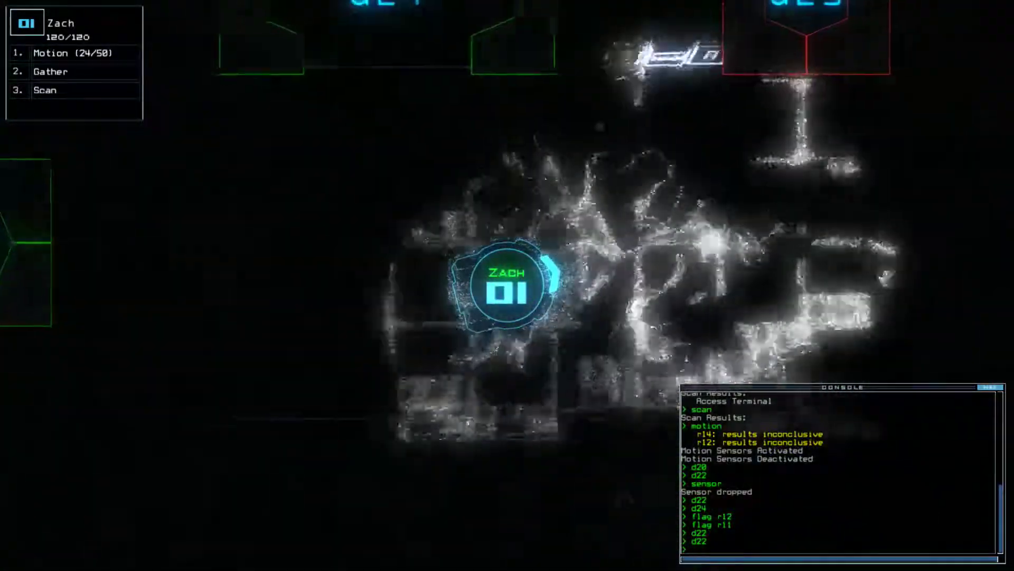
key(Right)
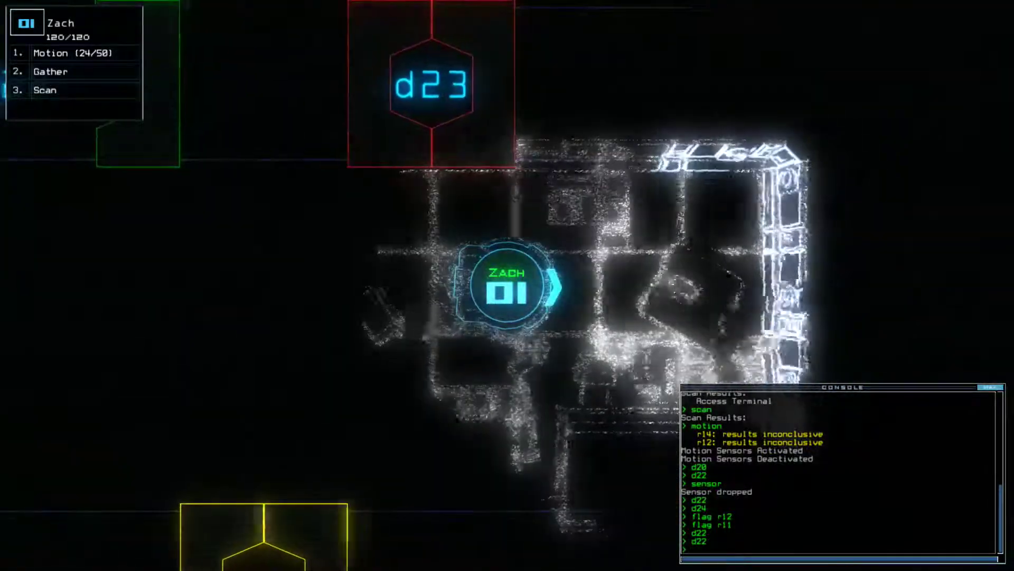
text(scan)
- Scan from Zach (no results), drive him back up, and toggle d24 and d22
key(Return)
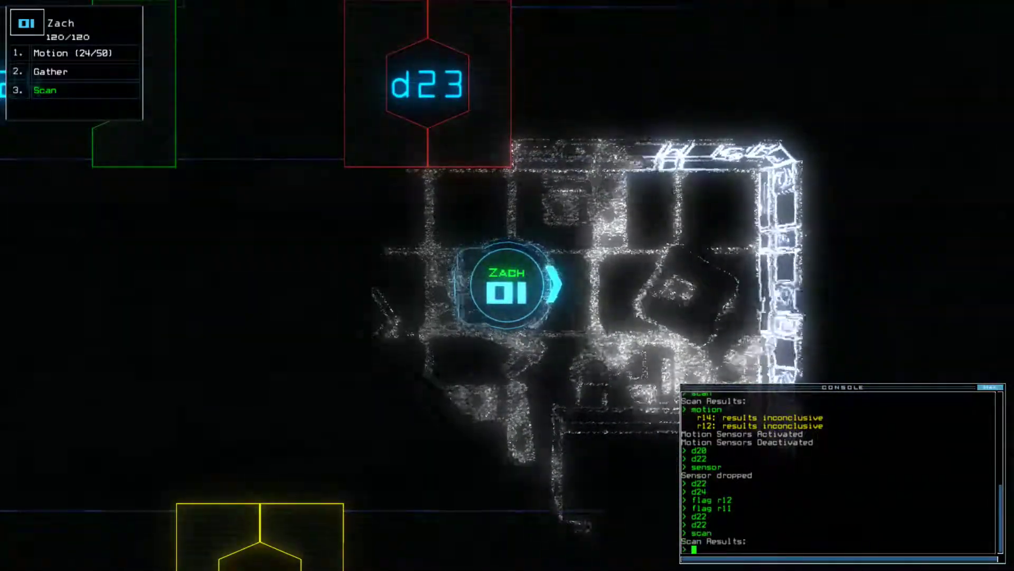
key(Left)
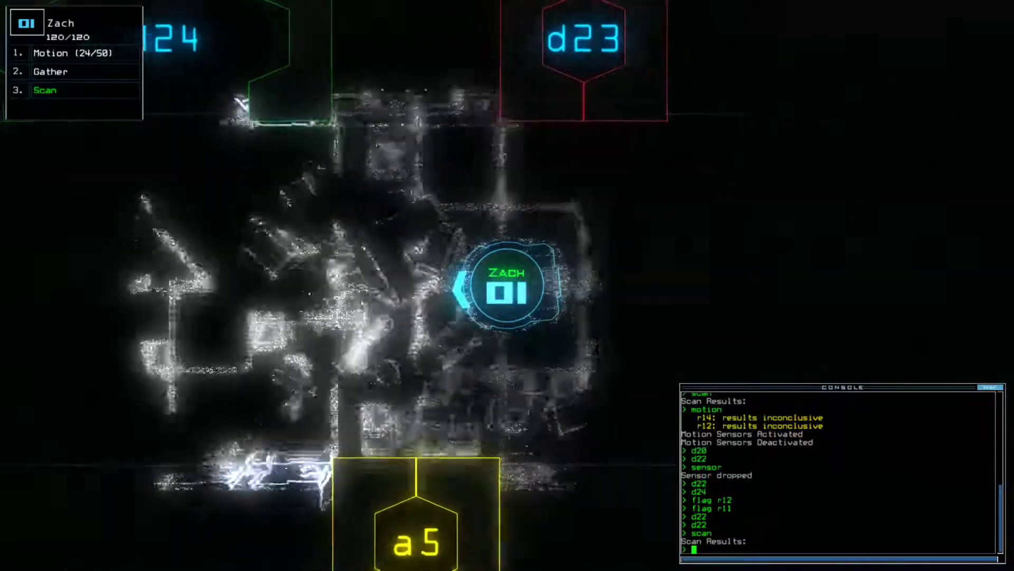
key(Up)
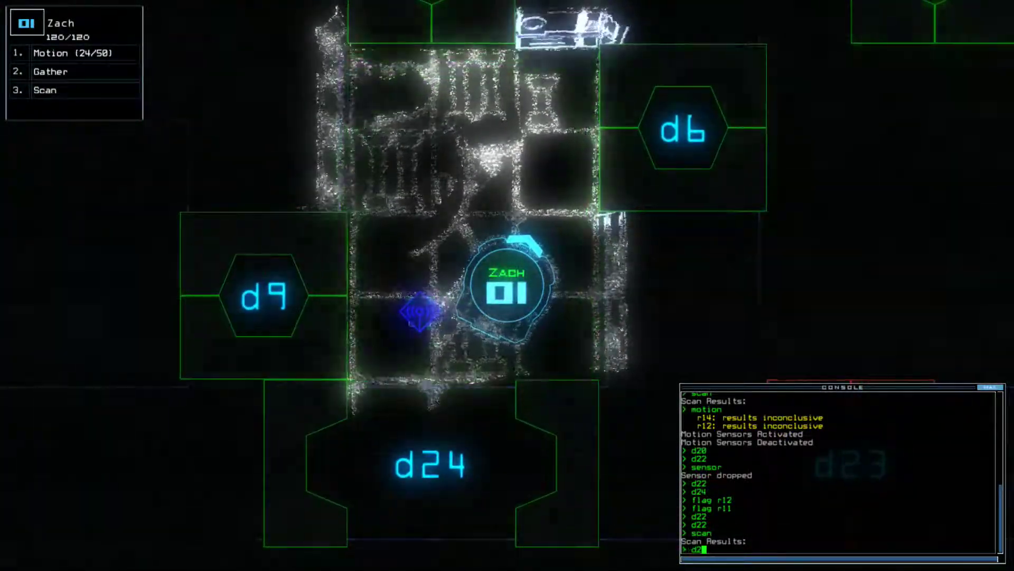
text(d24)
key(Return)
text(d22)
key(Return)
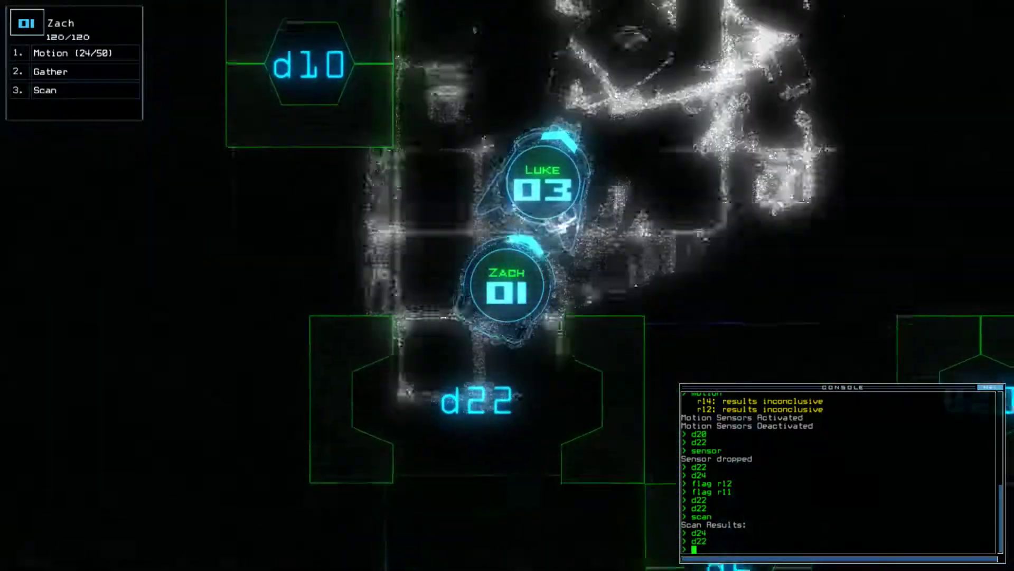
text(d22)
key(Return)
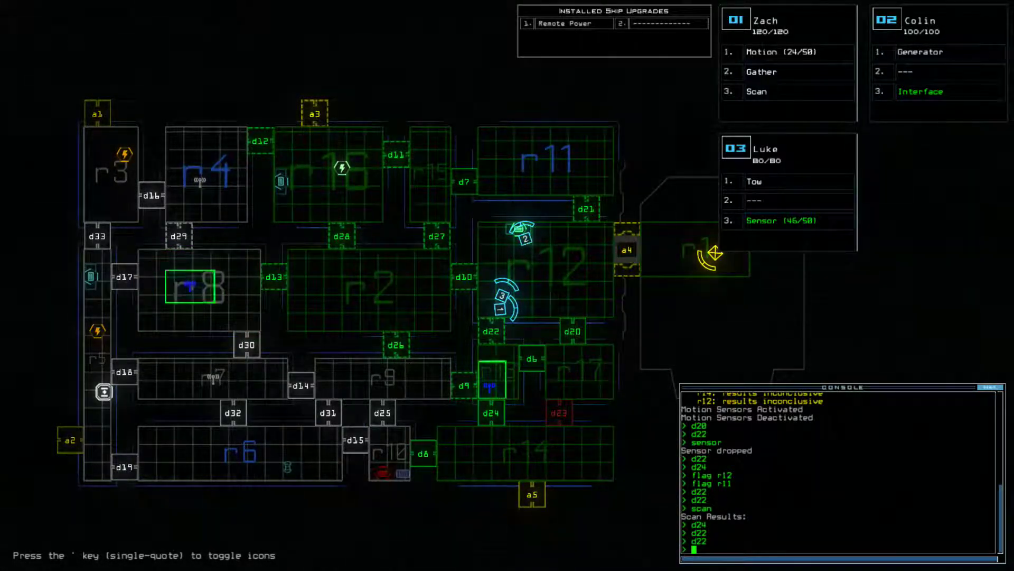
text(d24)
- Open d24 and d22, drive Luke down into r14, and drop a sensor there
key(Return)
text(d22)
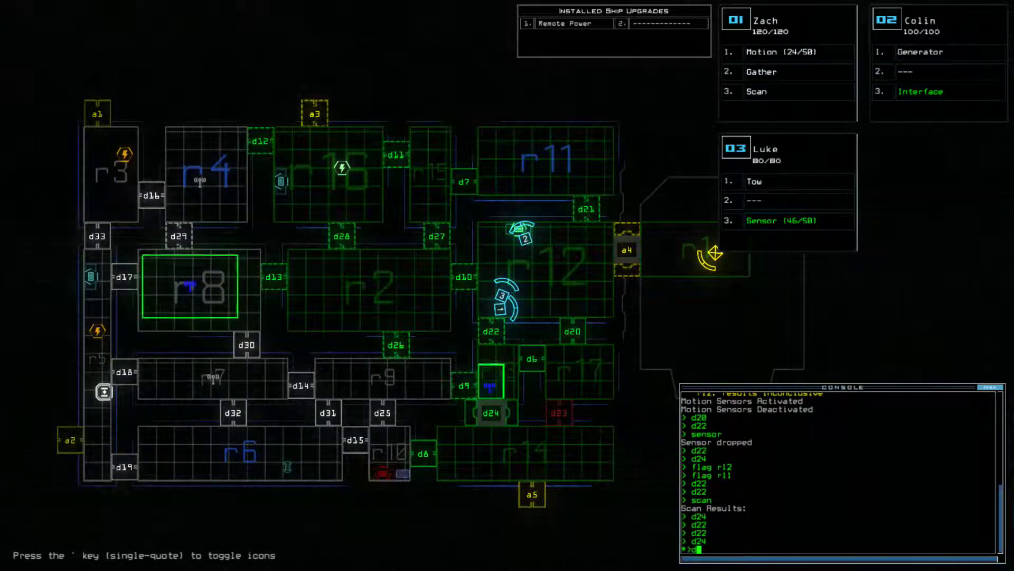
key(Return)
key(Tab)
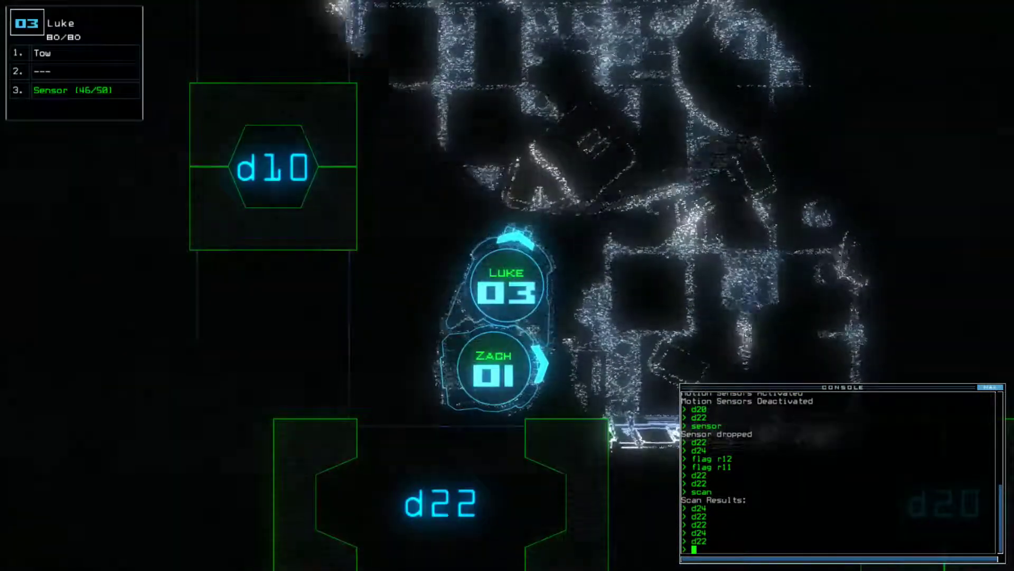
key(Left)
key(Down)
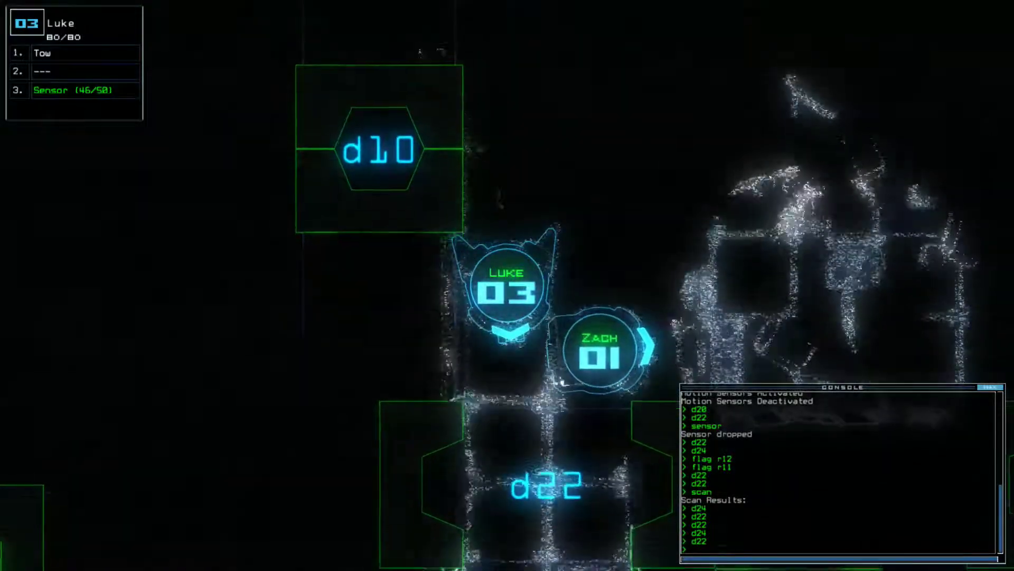
key(Down)
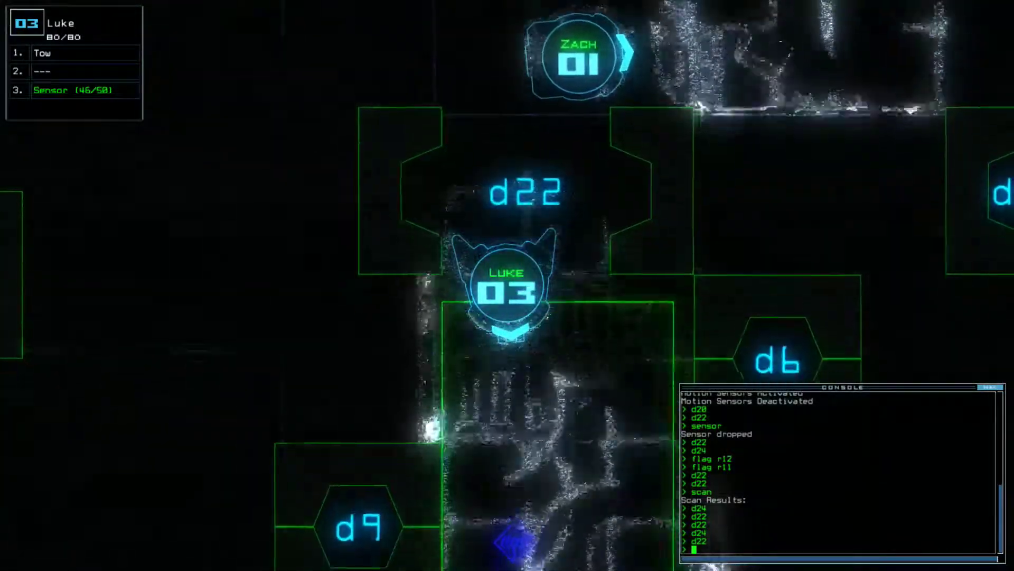
key(Down)
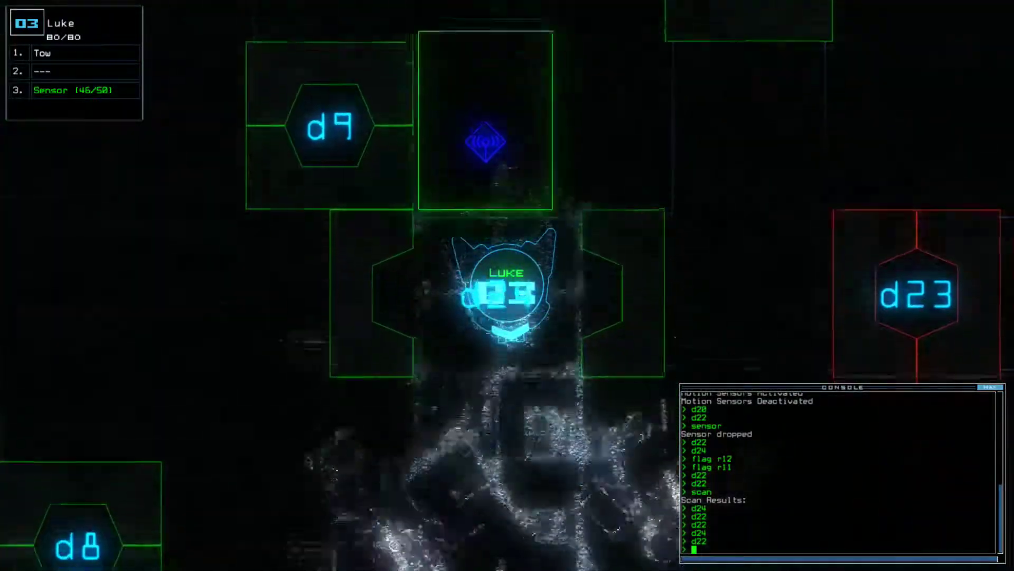
key(Right)
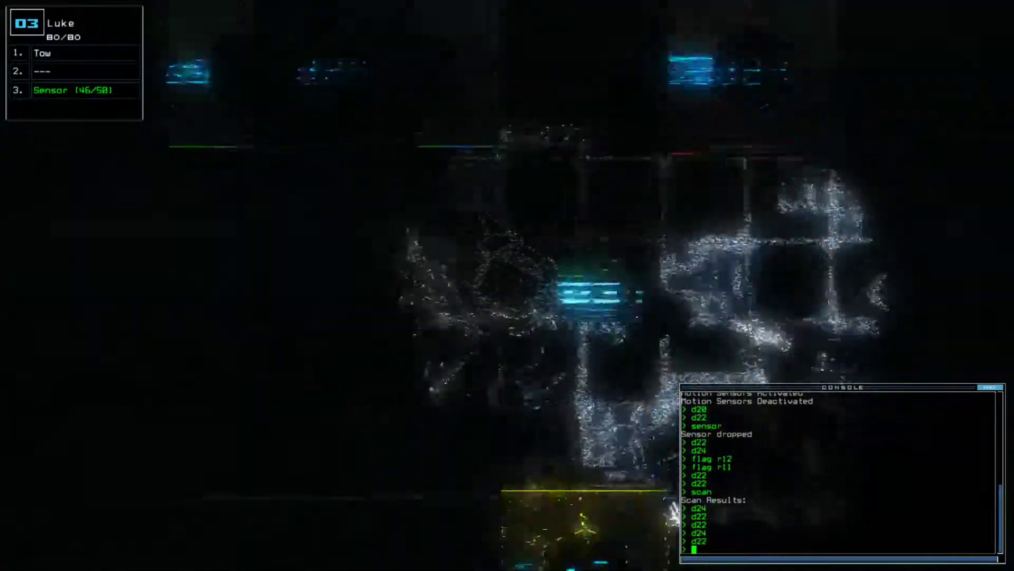
key(Right)
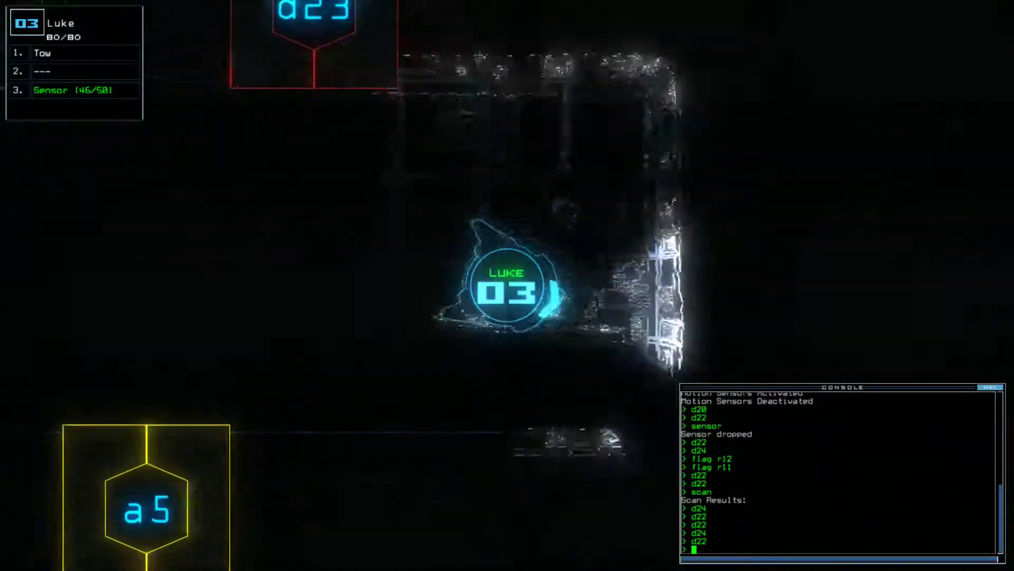
text(sensor)
key(Return)
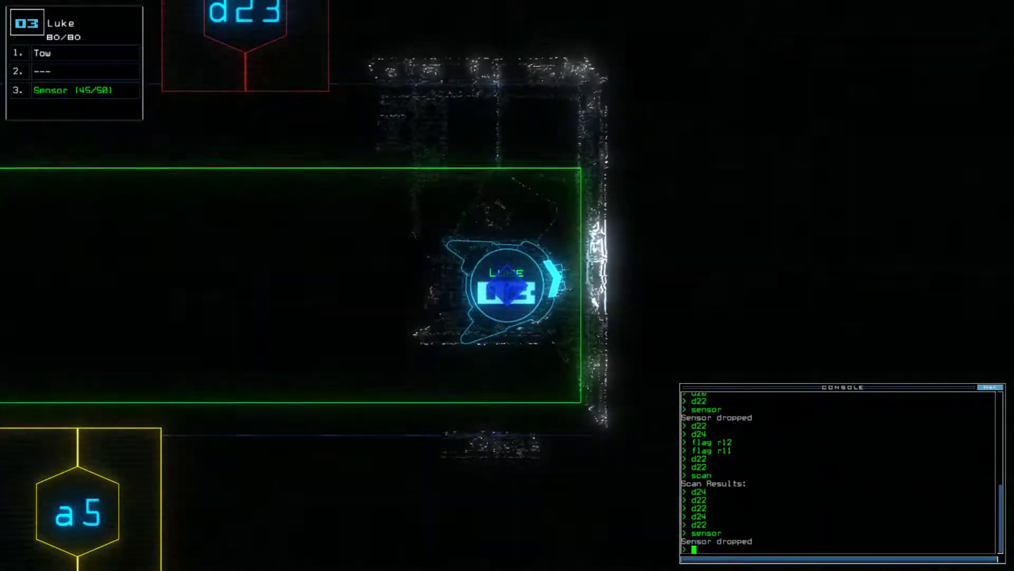
- Drive Luke back up, attempt a pickup that fails, and toggle d24 and d22
key(Up)
key(Left)
key(Left)
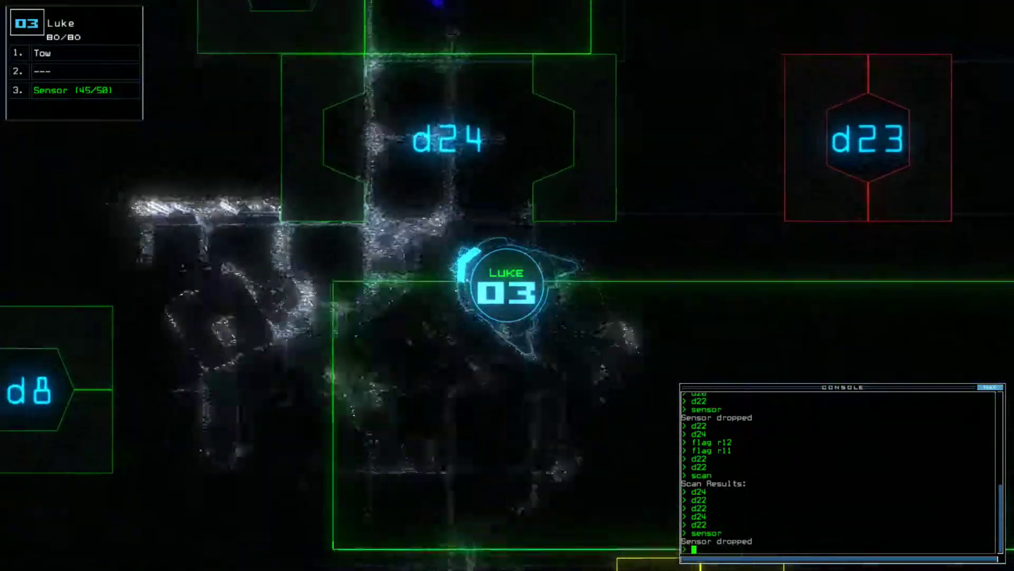
key(Up)
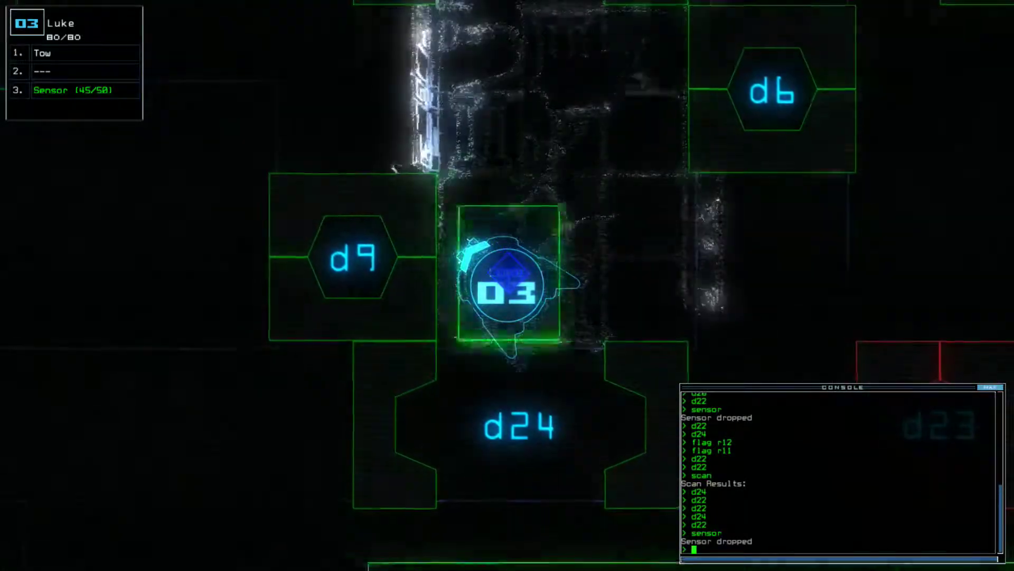
text(pickup)
key(Return)
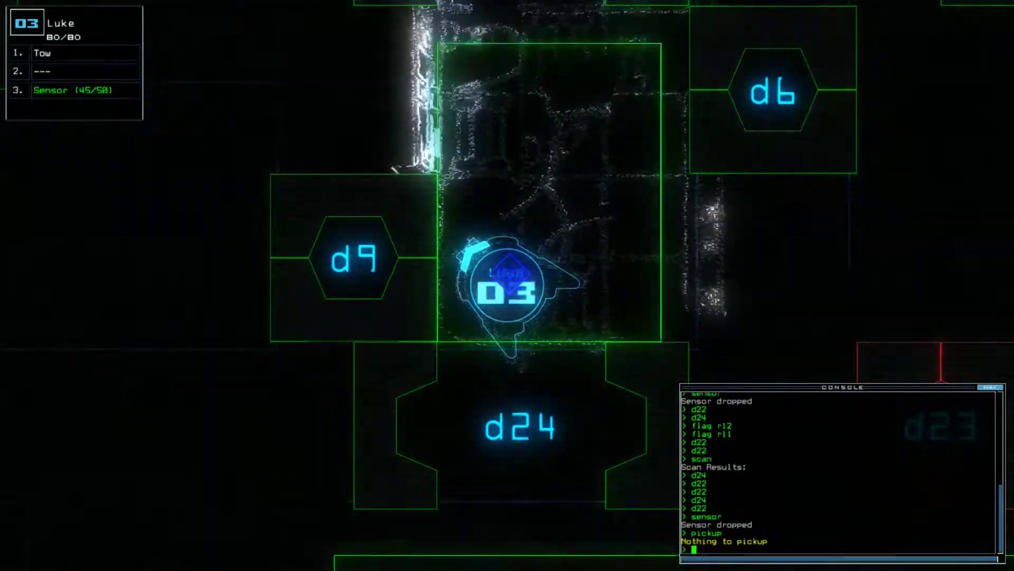
text(d2)
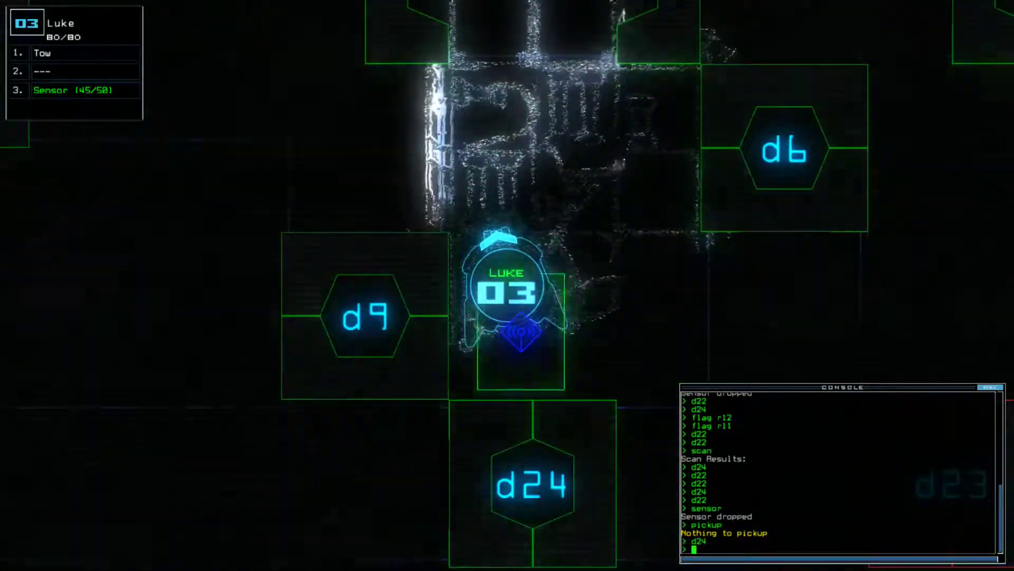
text(4)
key(Return)
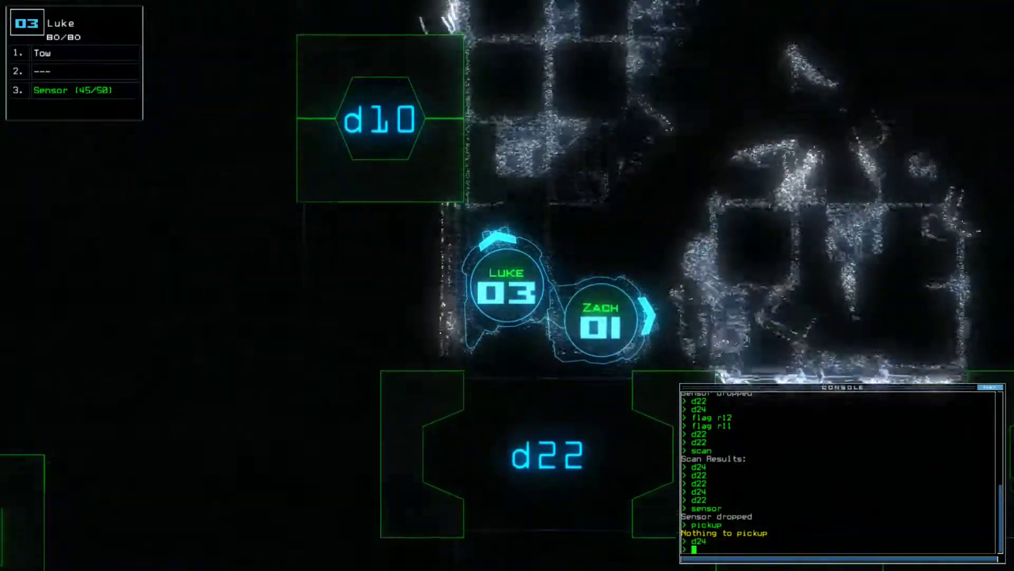
text(d22)
key(Return)
key(Tab)
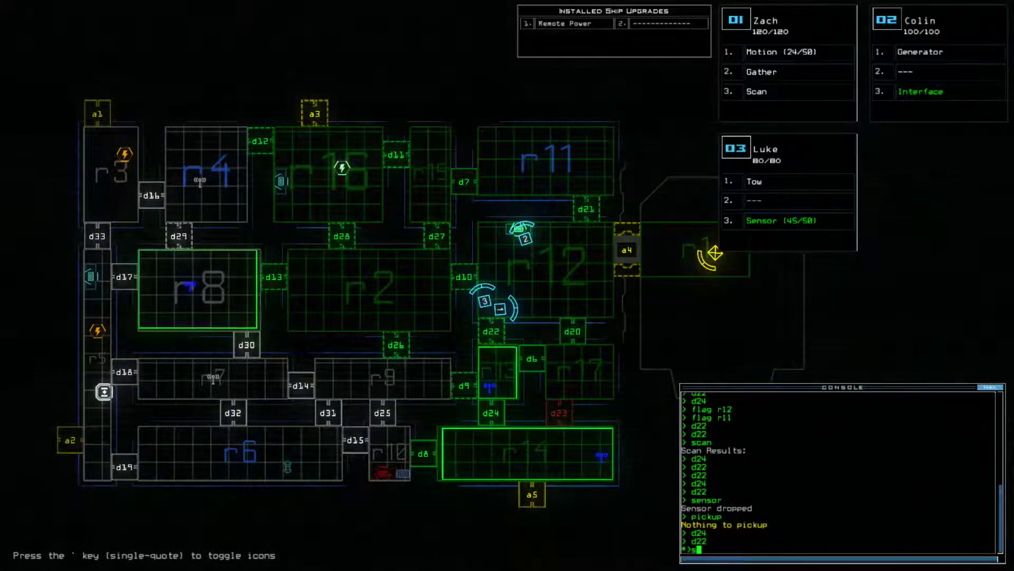
text(r)
- Drop another sensor, recall all drones to r1, dock at a2, and open d21
key(Return)
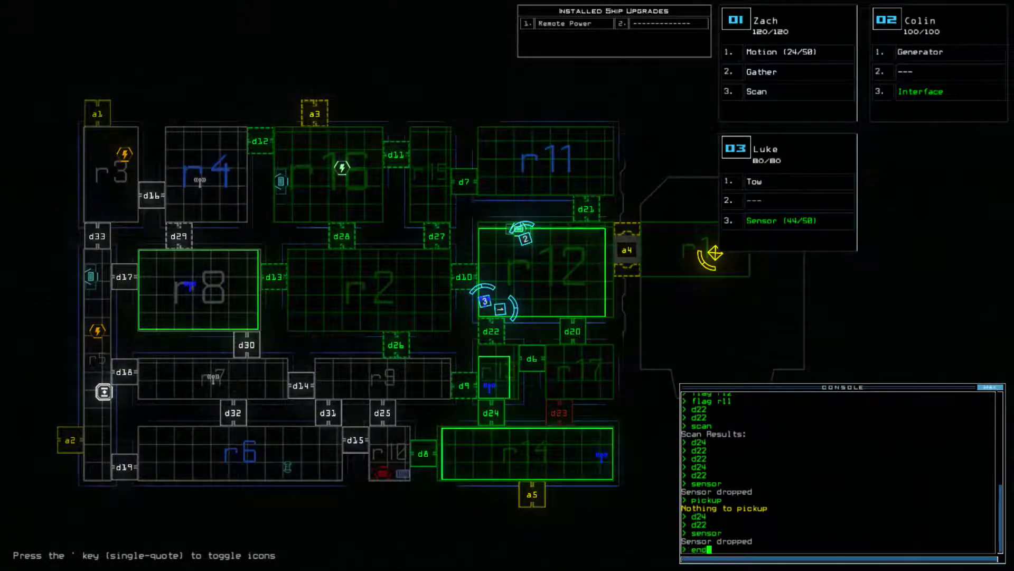
text(dock a2)
key(Return)
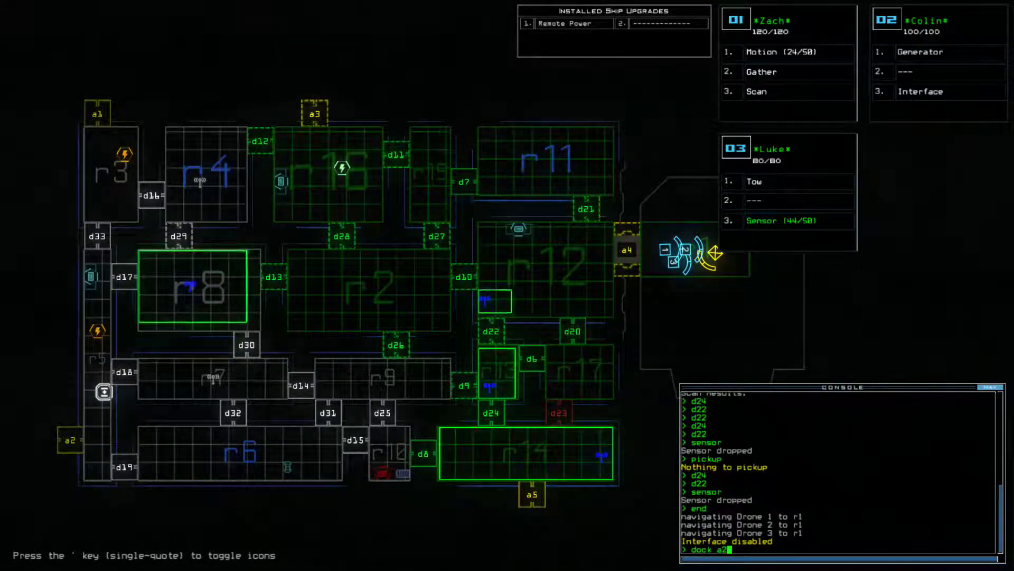
text(d21)
key(Return)
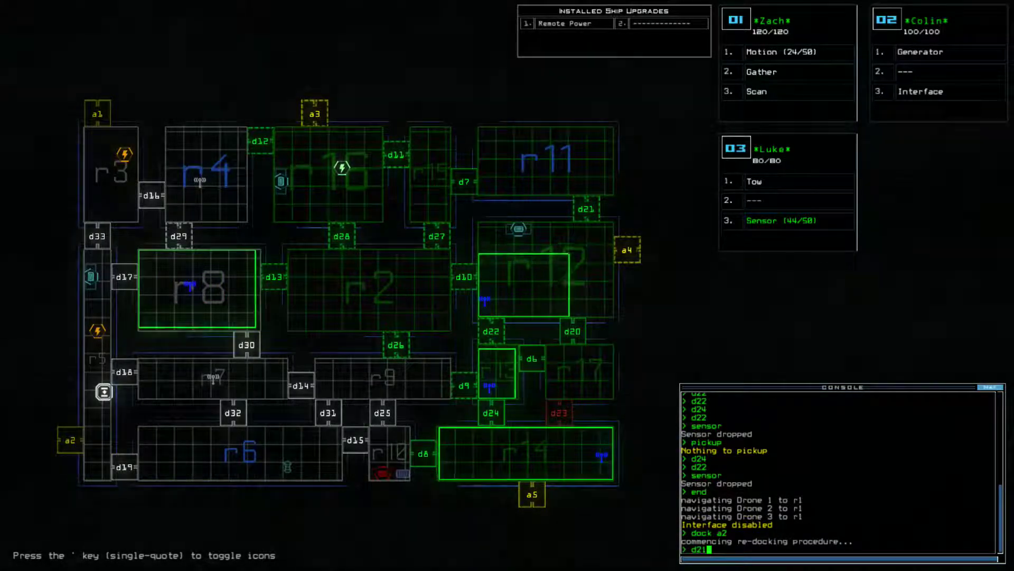
key(Return)
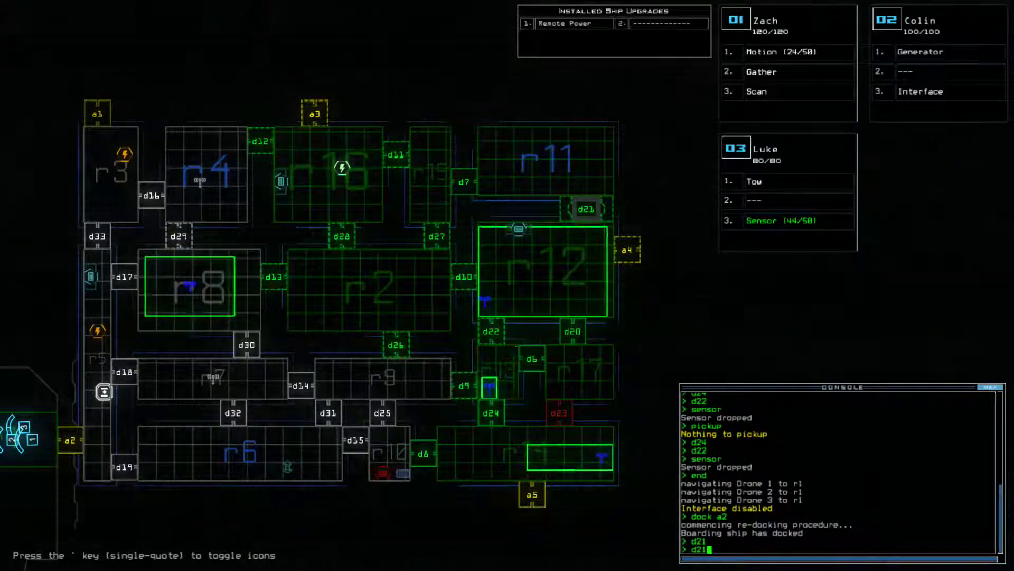
- Open airlock a2 and send drone 2 to room r5
key(BackSpace)
key(BackSpace)
key(BackSpace)
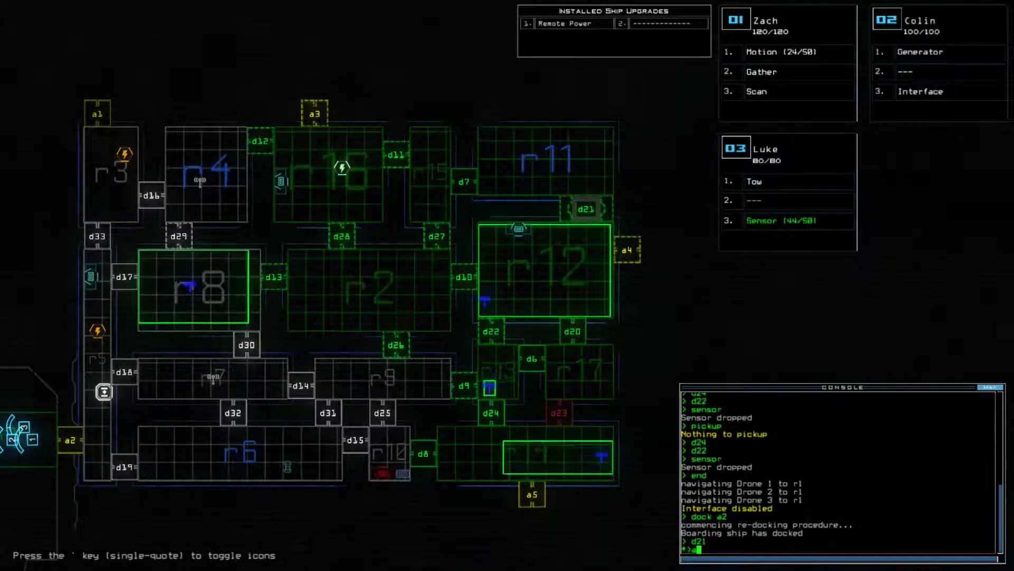
text(a2)
key(Return)
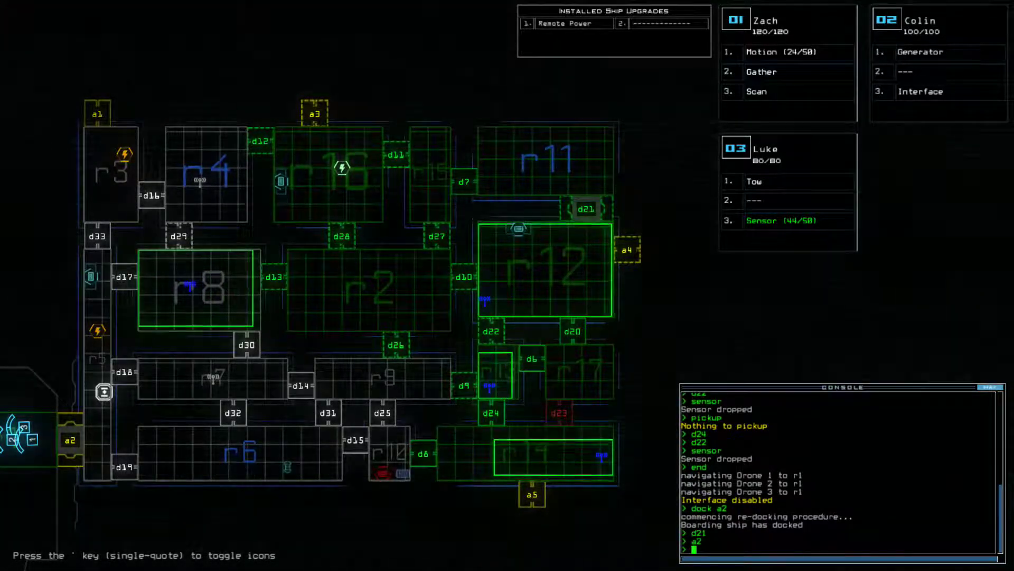
text(navigate2 r5)
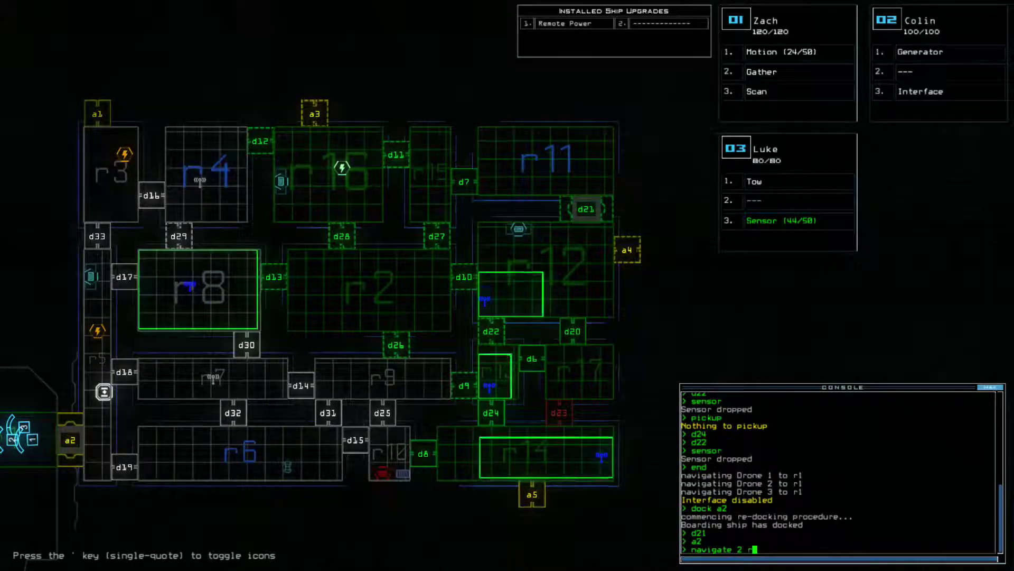
key(Return)
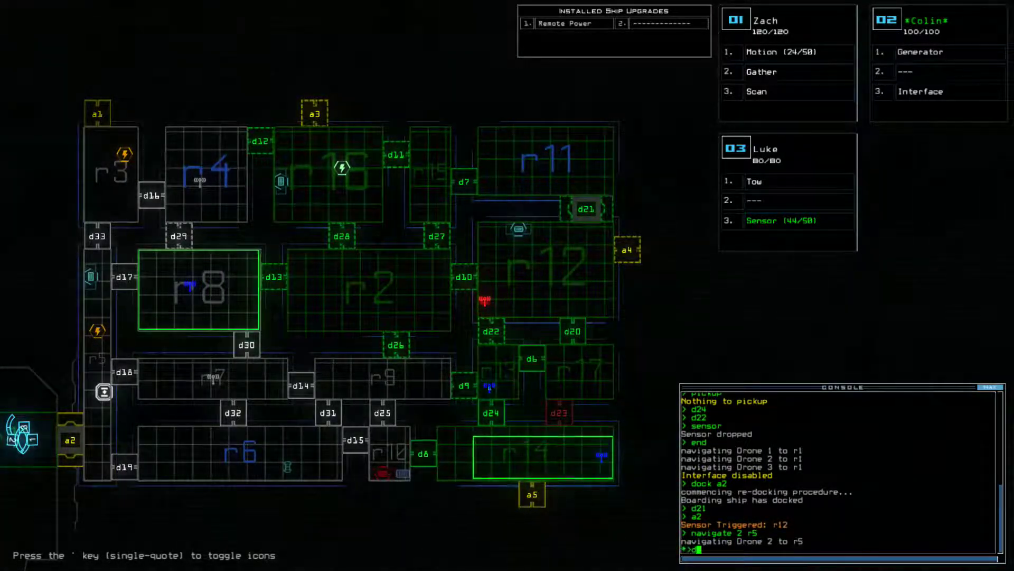
text(d21)
- Close door d21, vent room r12 through airlock a4, and activate the generator
key(Return)
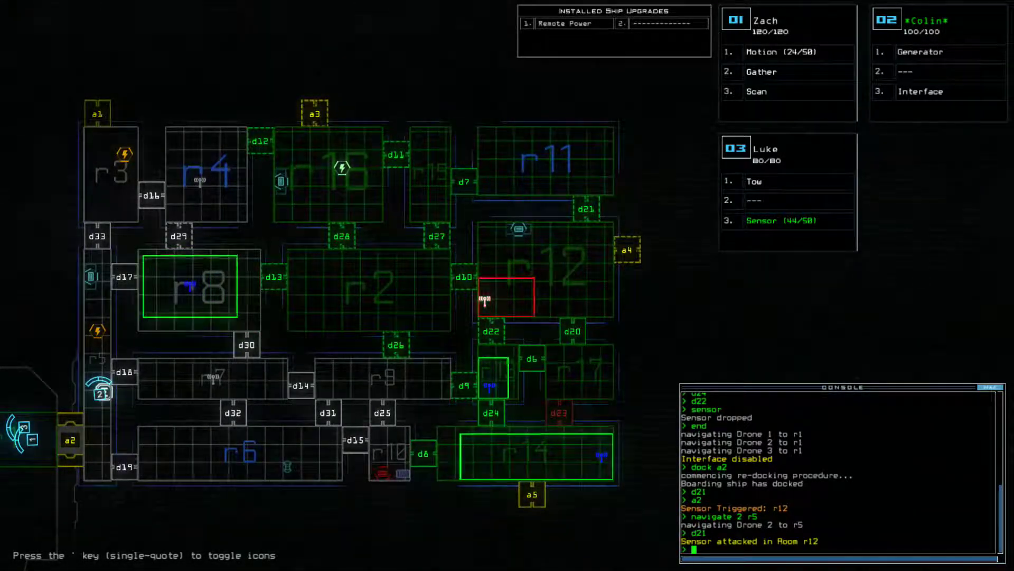
text(a4)
key(Return)
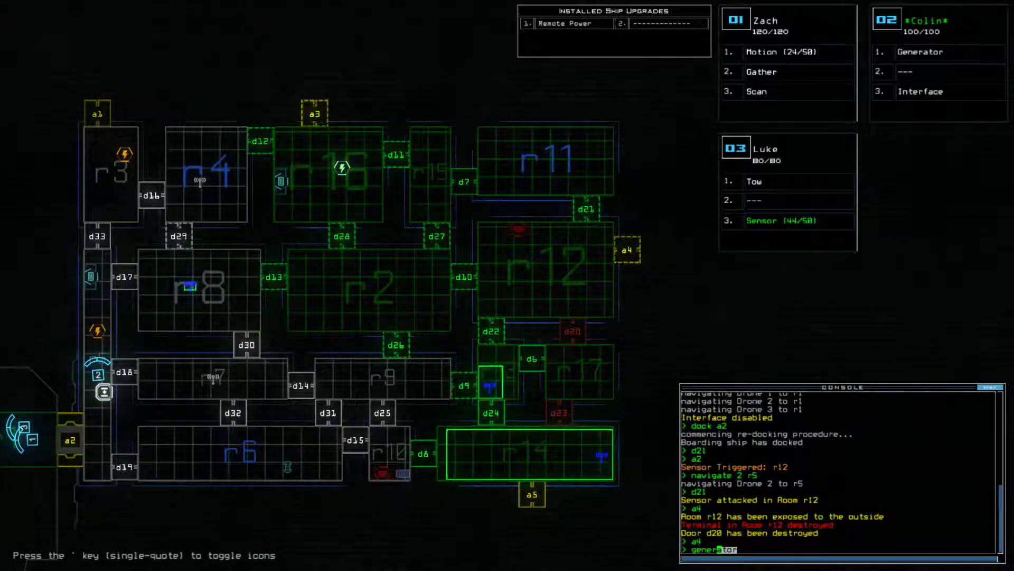
text(r)
key(Return)
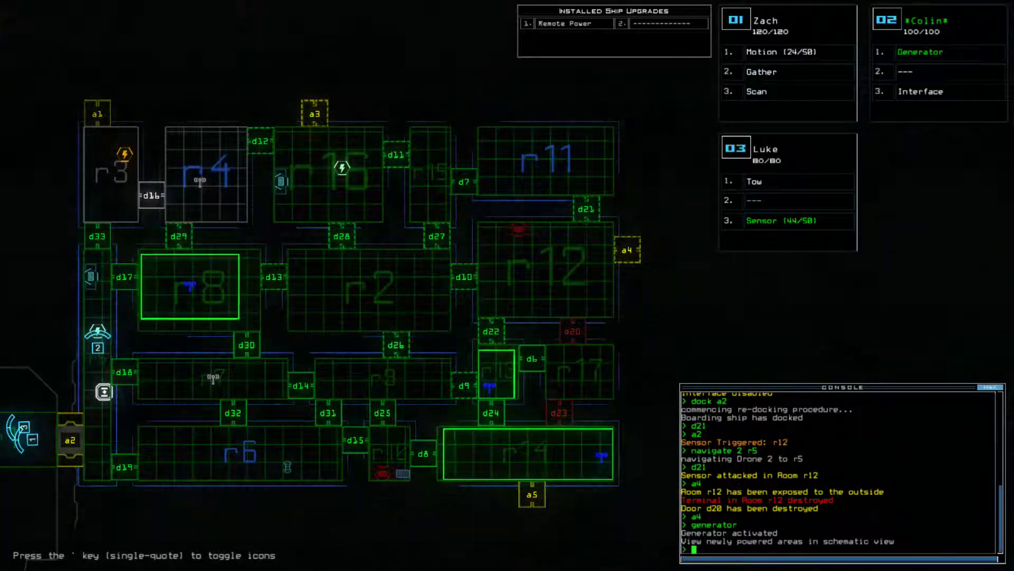
text(d1)
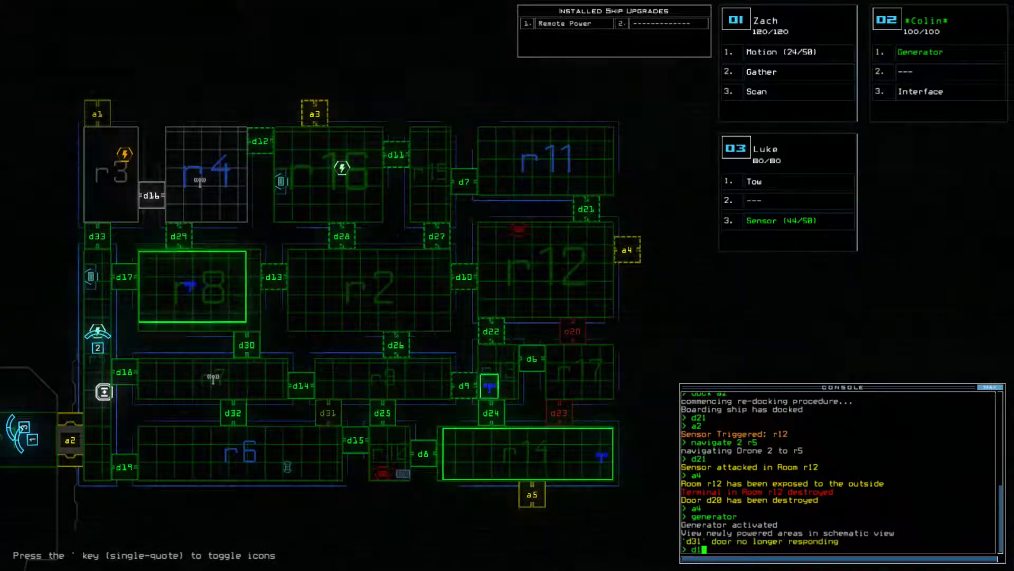
text(5)
- Open doors d15 and d8, close them after r14's sensor alert, and cycle airlock a5
key(Return)
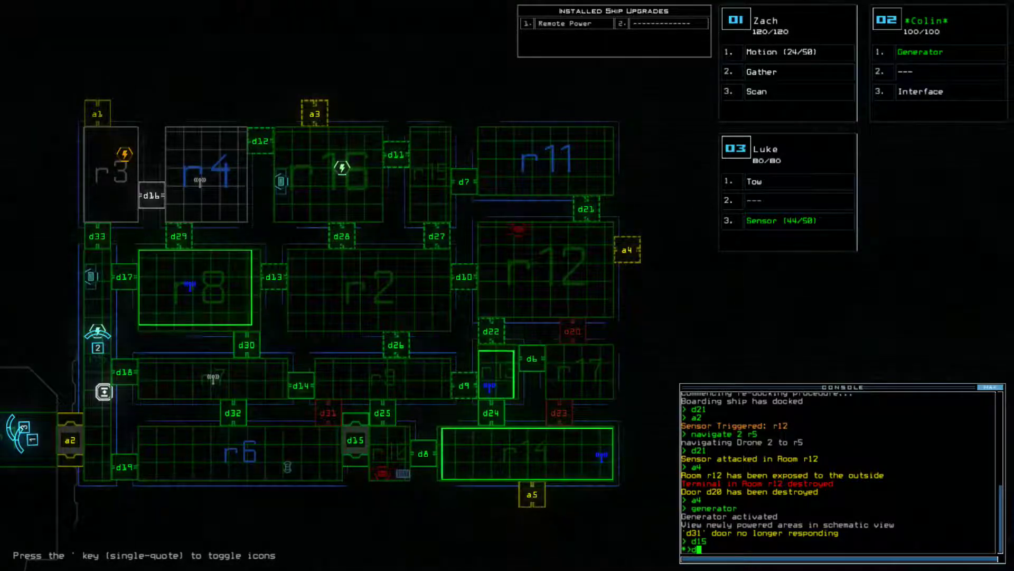
text(8)
key(Return)
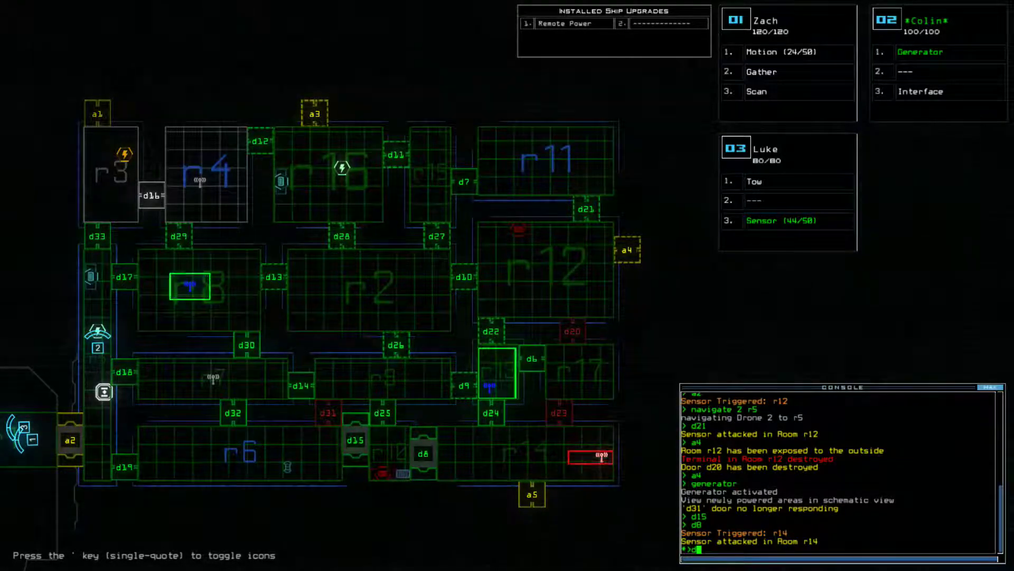
text(1)
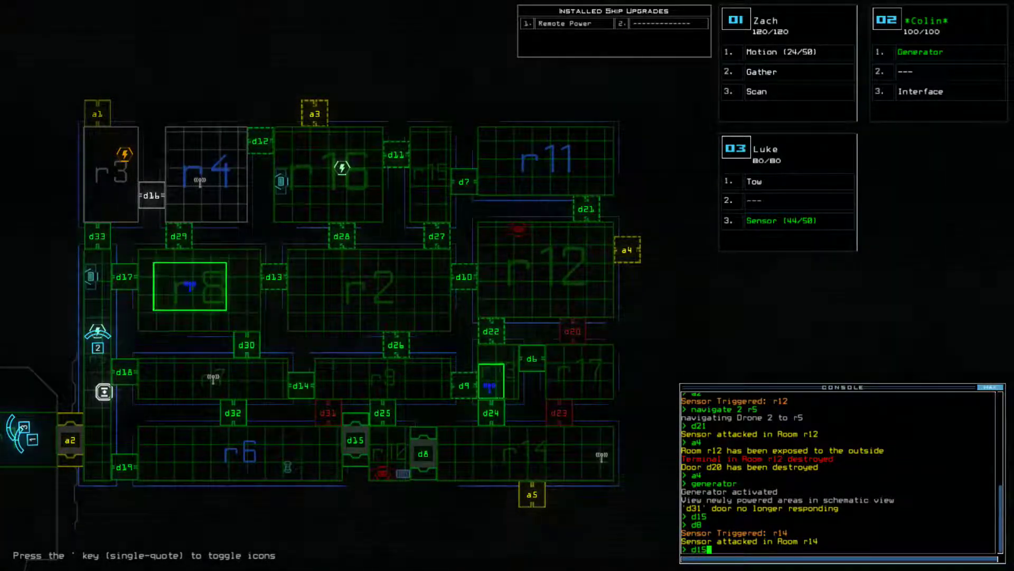
text(5)
key(Return)
text(d8)
key(Return)
text(a)
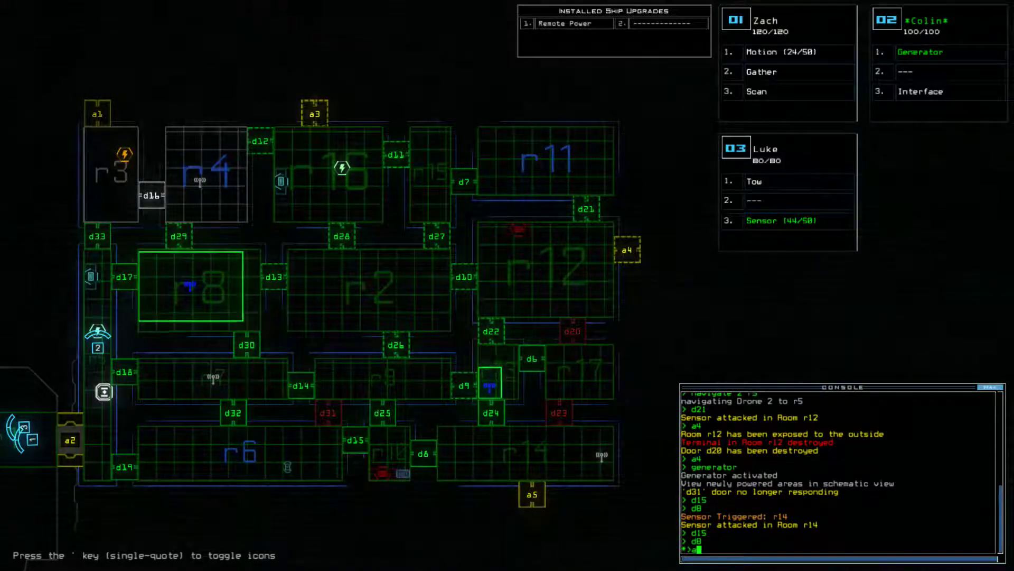
key(Return)
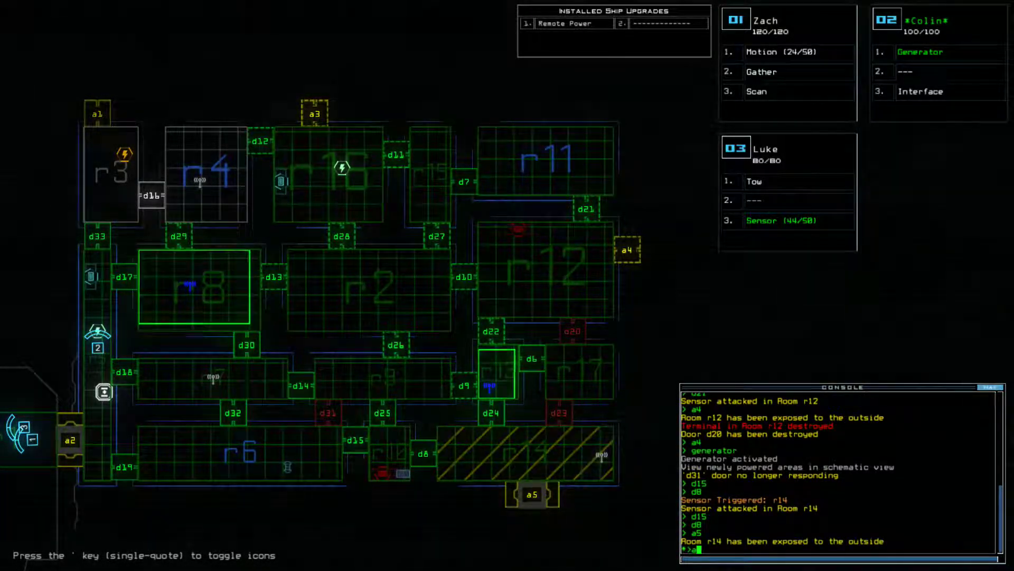
text(a5)
key(Return)
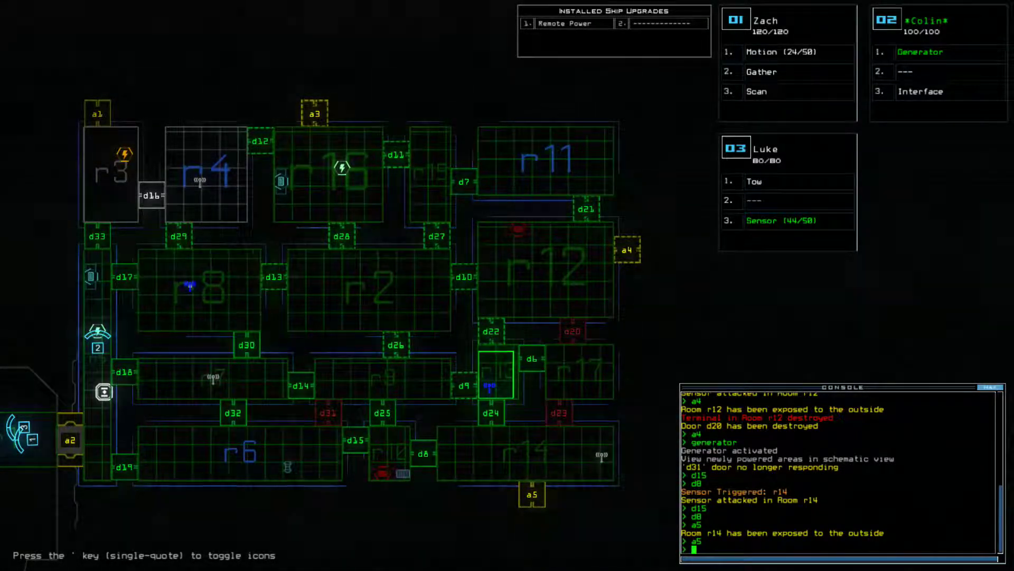
key(Escape)
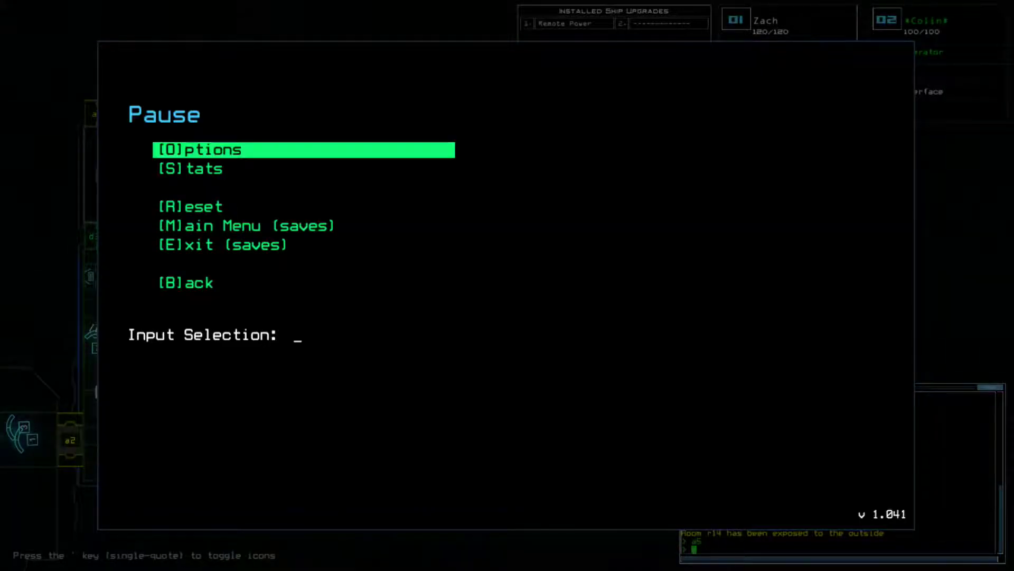
key(Down)
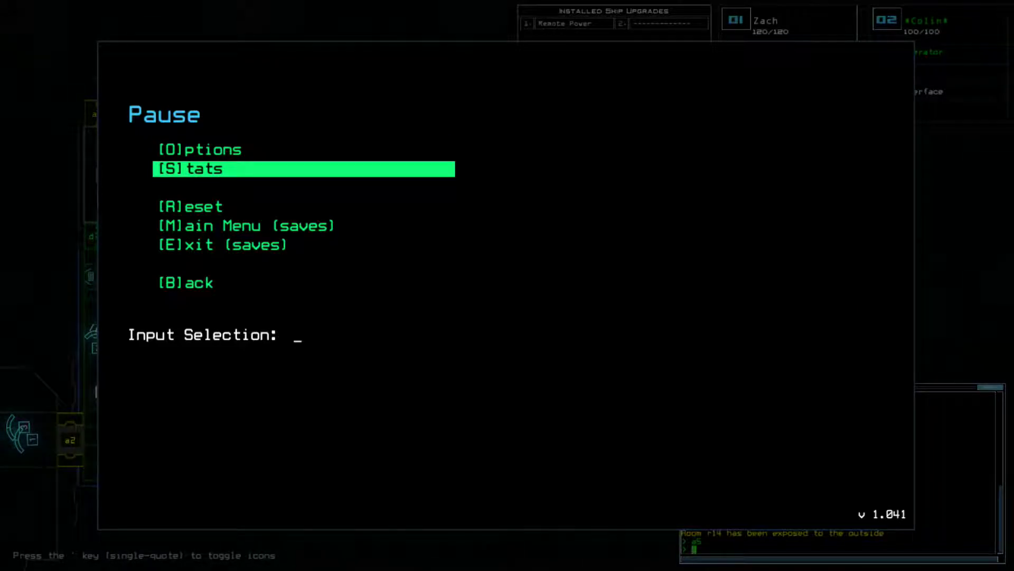
key(Up)
key(Return)
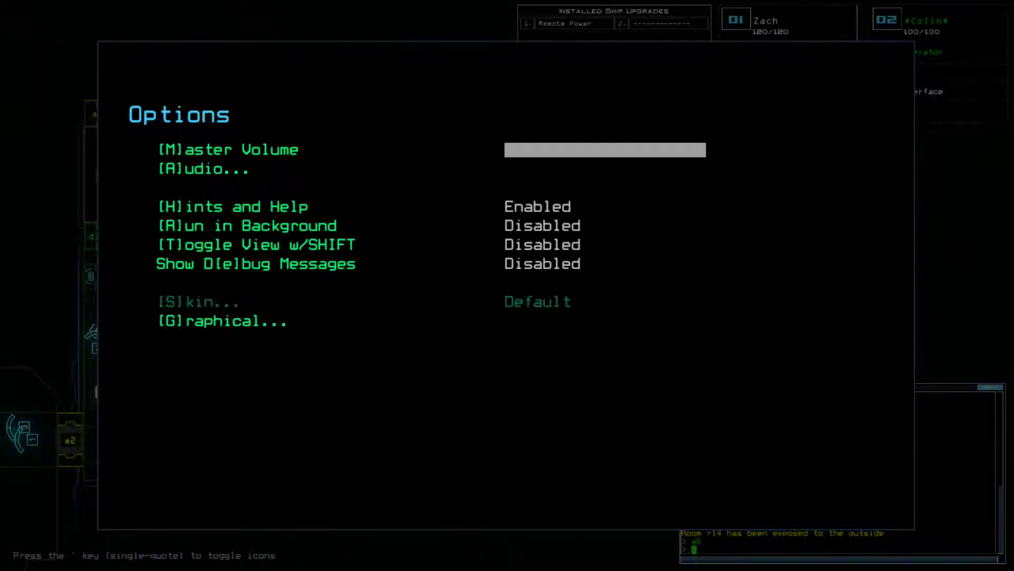
key(Down)
key(Down)
key(Down)
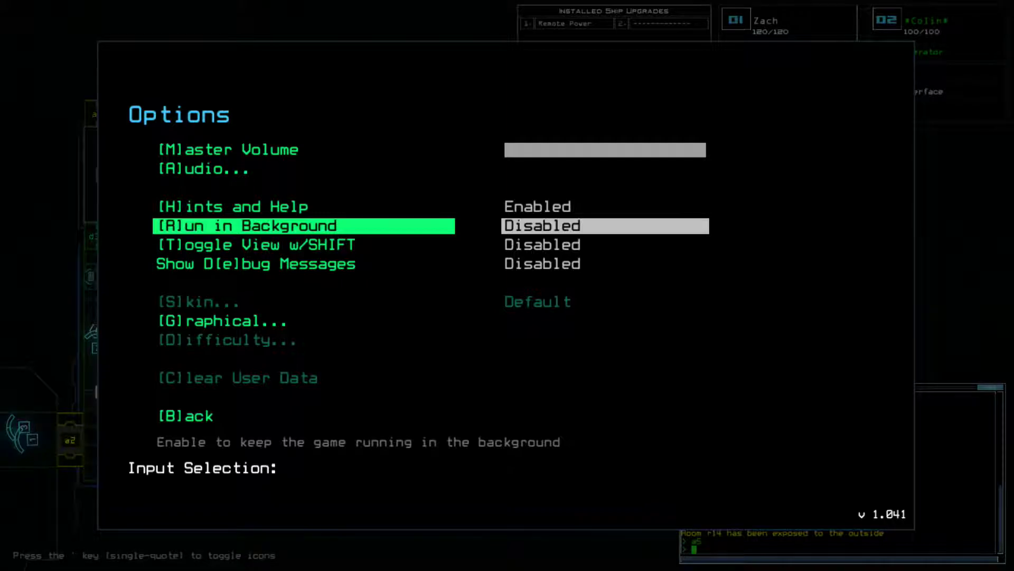
key(Down)
key(Down)
key(Down)
key(Down)
key(Down)
key(Down)
key(Down)
key(Down)
key(Down)
key(Down)
key(Down)
key(Down)
key(Up)
key(Up)
key(Up)
key(Up)
key(Up)
key(Up)
key(Down)
key(Escape)
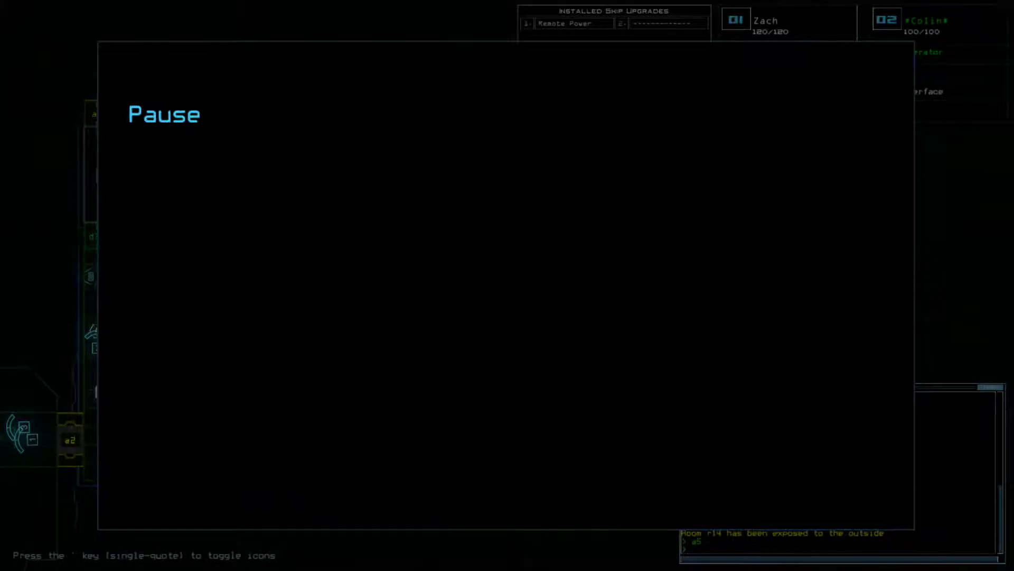
- Resume the game and find COMMANDEER under the manual's Advanced Commands
key(Escape)
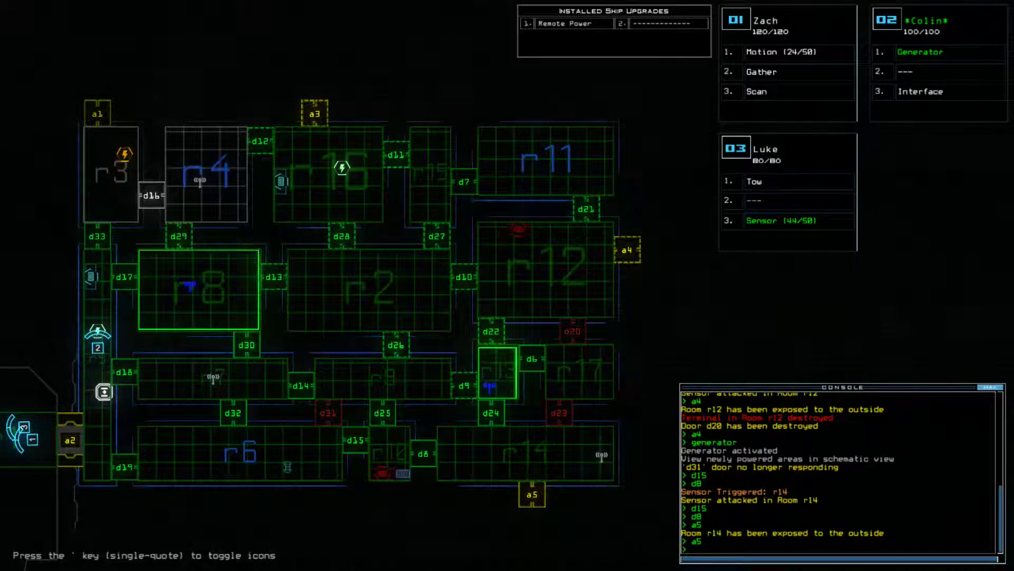
text(claim)
key(Return)
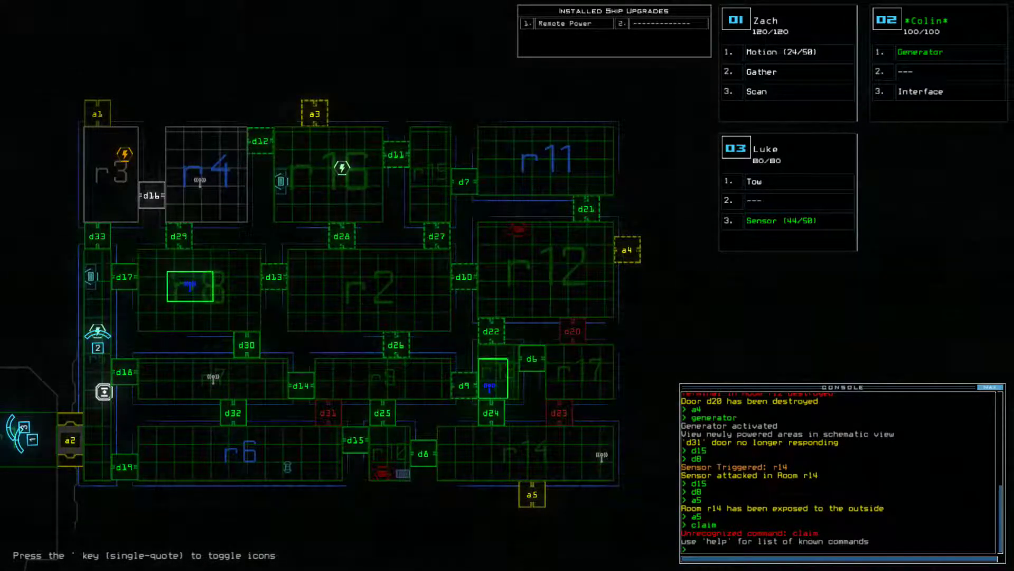
text(help)
key(Return)
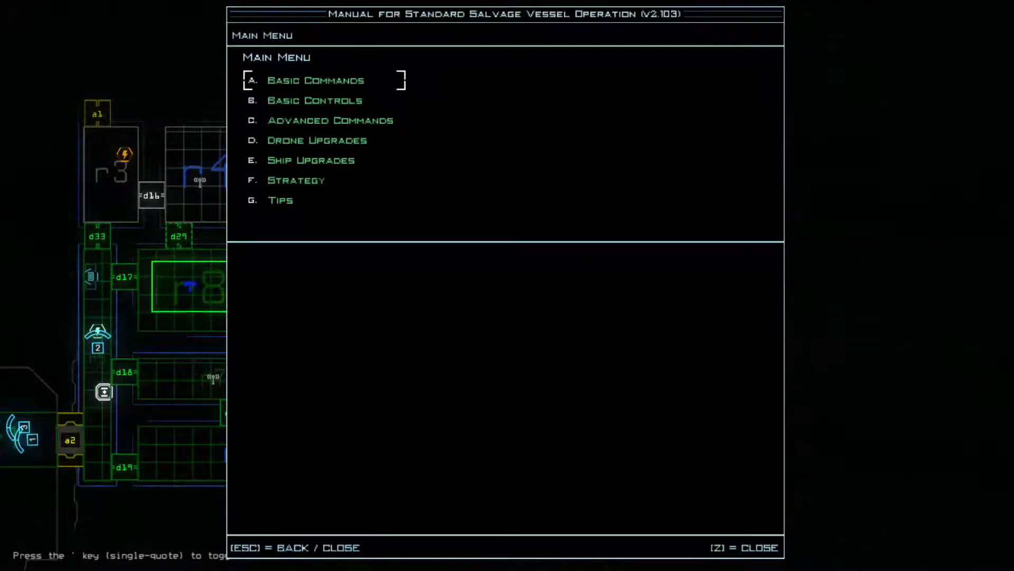
key(Down)
key(Down)
key(Return)
key(Down)
key(Down)
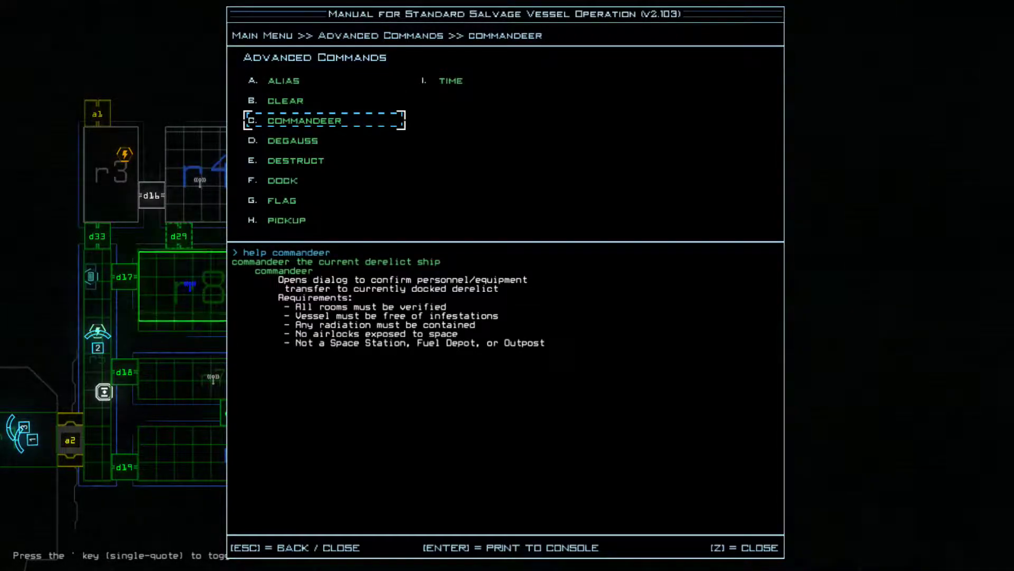
- Print the COMMANDEER help, attempt 'commandeer', and list its requirements with 'help commandeer'
key(Return)
text(commandeer)
key(Return)
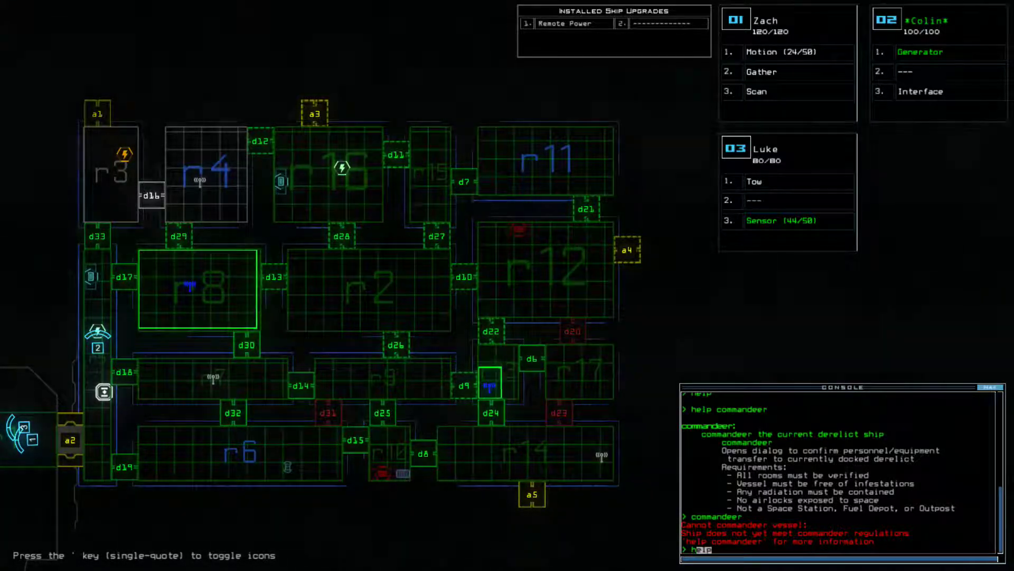
text(elp commandeer)
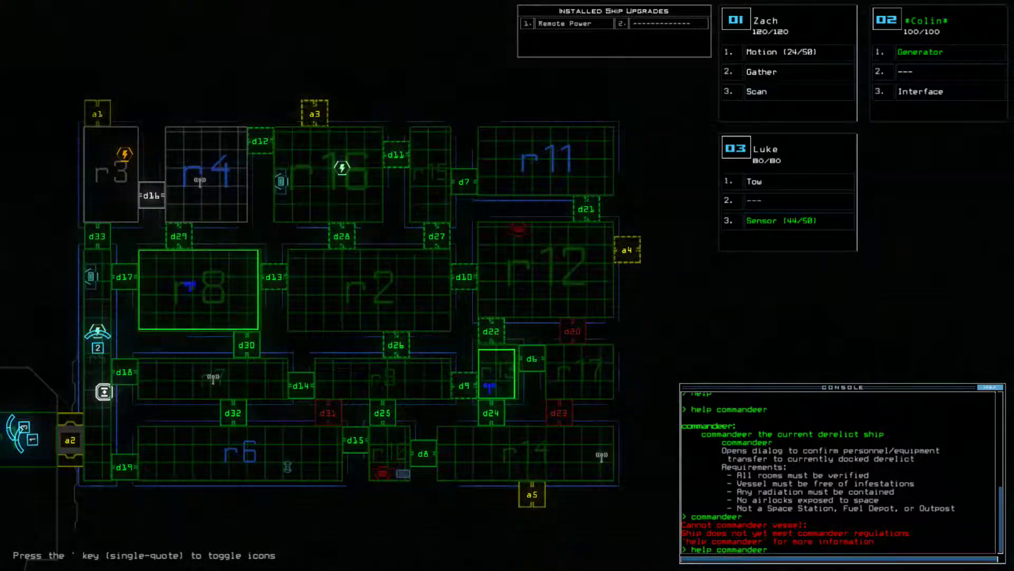
key(Return)
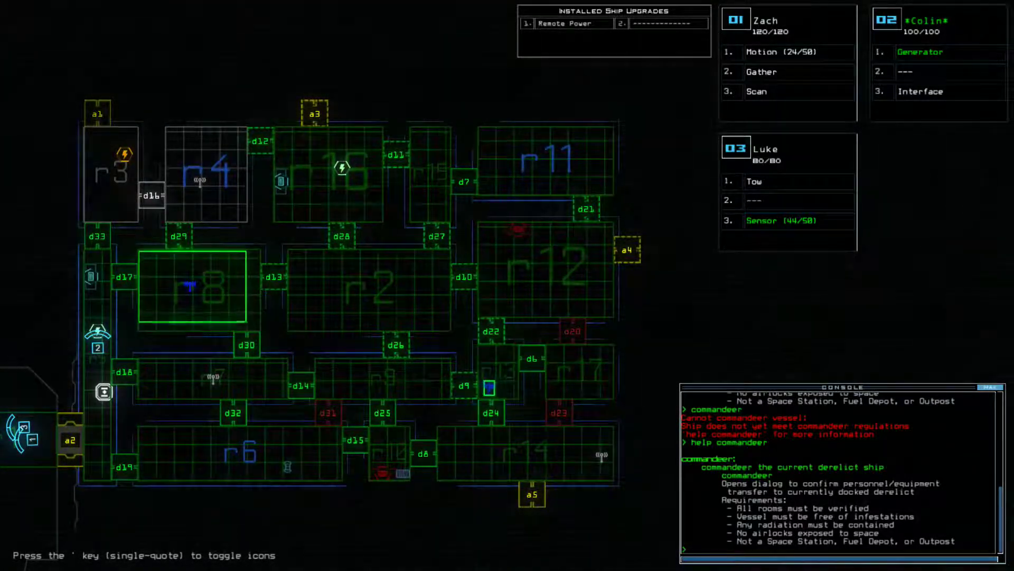
text(d)
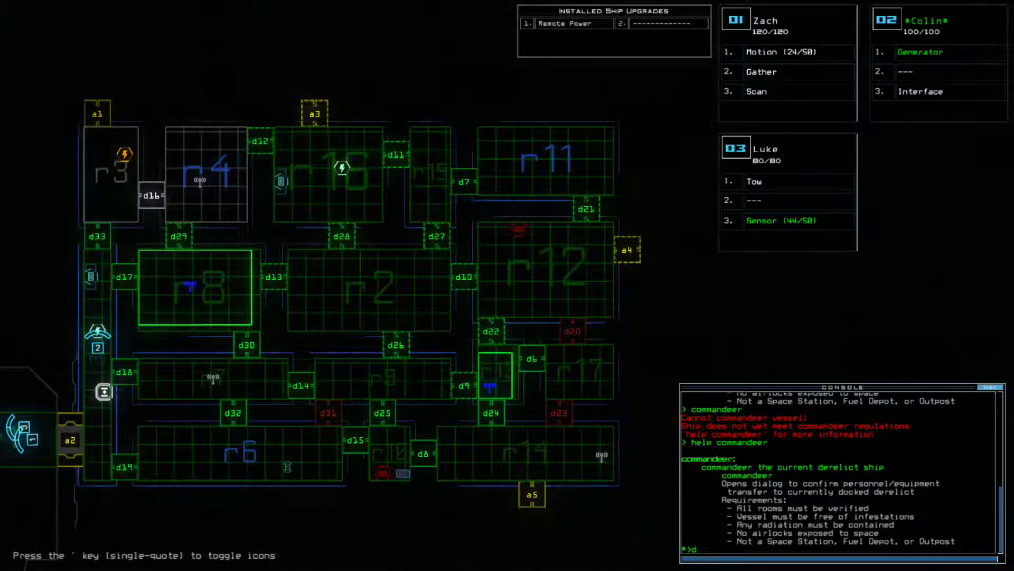
text(815)
- Open d15, close airlock a5 and d15 after venting, toggle d8, and retry commandeer
key(Return)
key(Return)
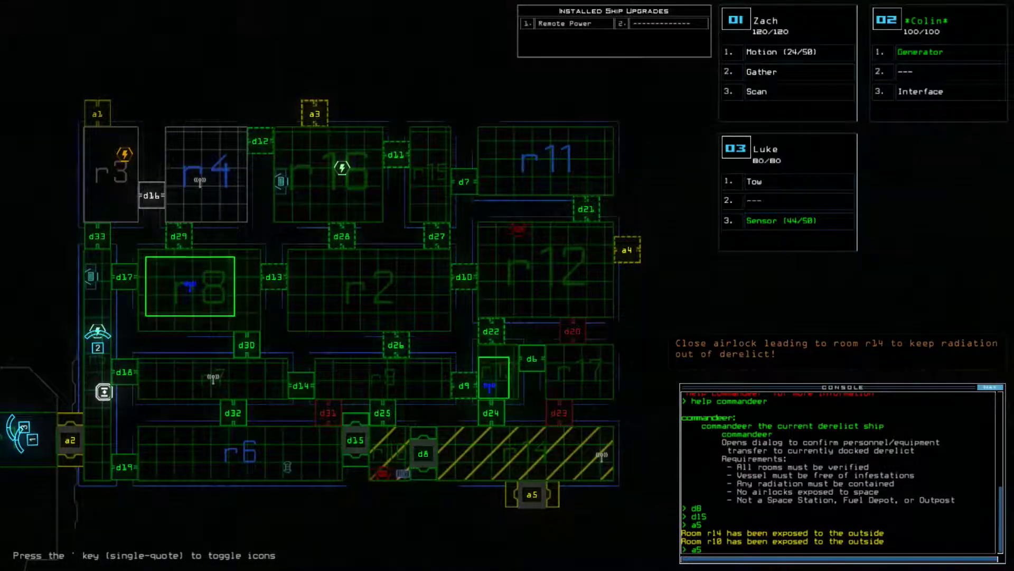
key(Return)
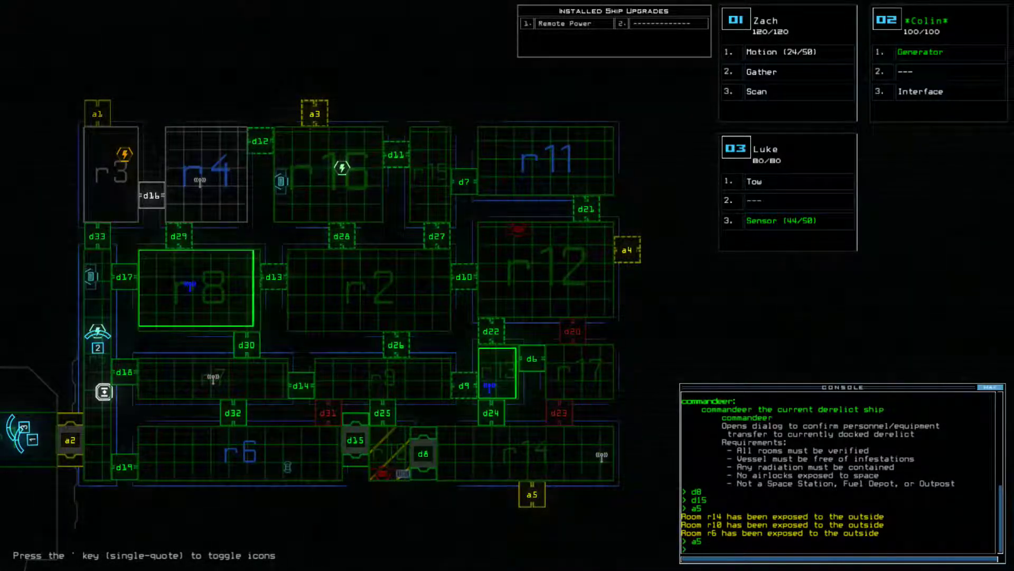
text(d15)
key(Return)
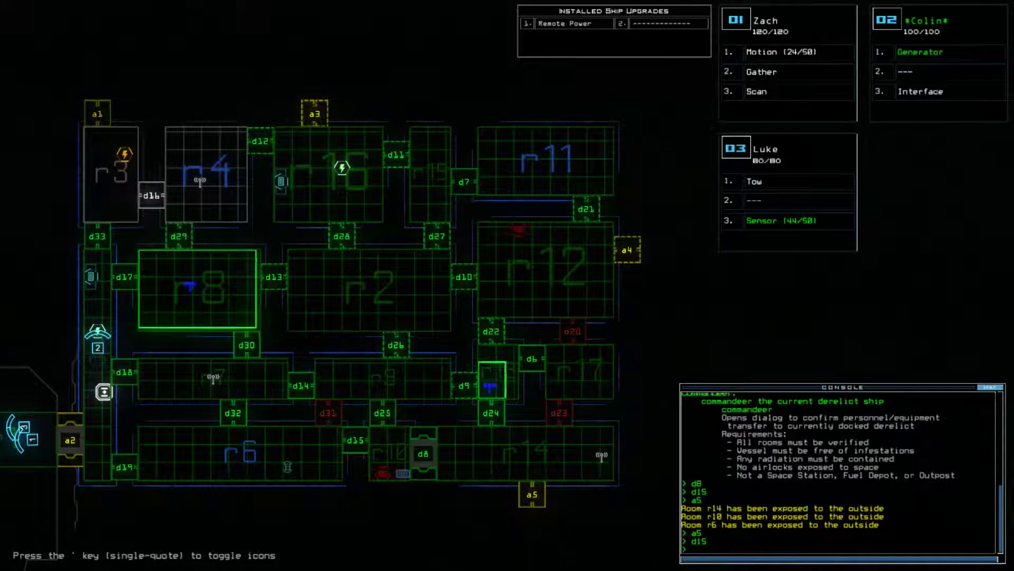
text(d8)
key(Return)
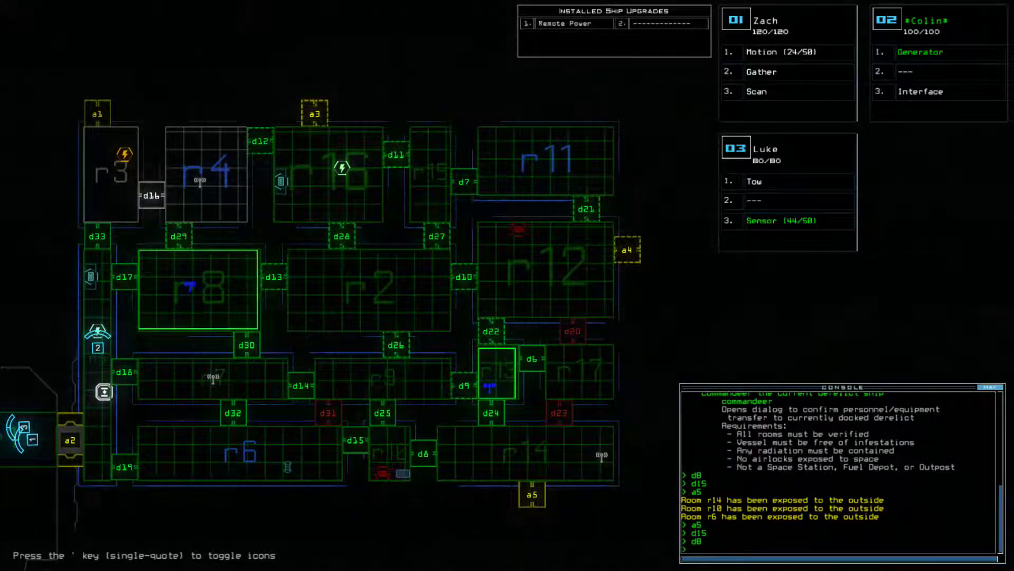
text(commandeer)
key(Return)
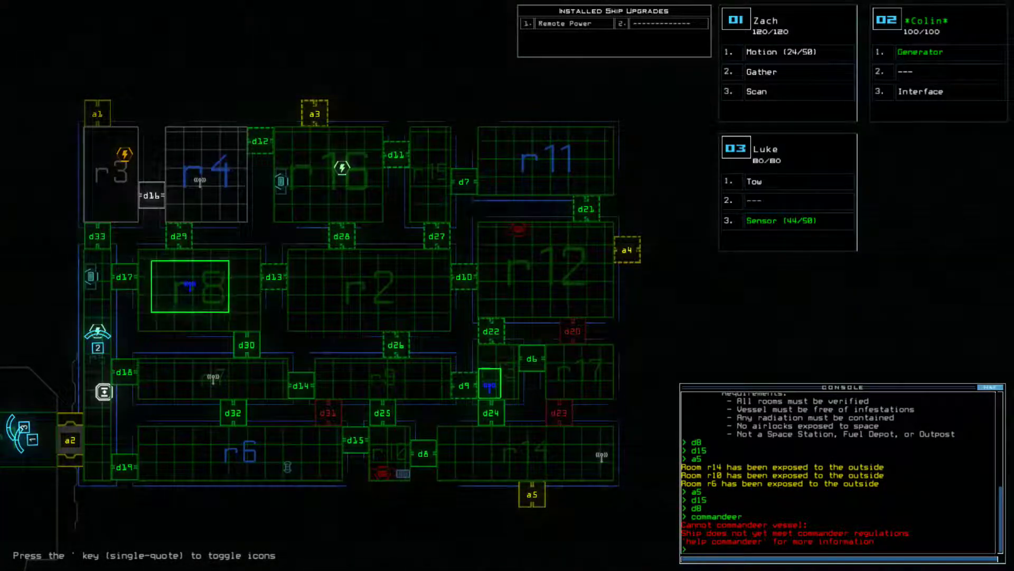
text(p)
- Open and close the manual, then reprint the commandeer requirements
key(Return)
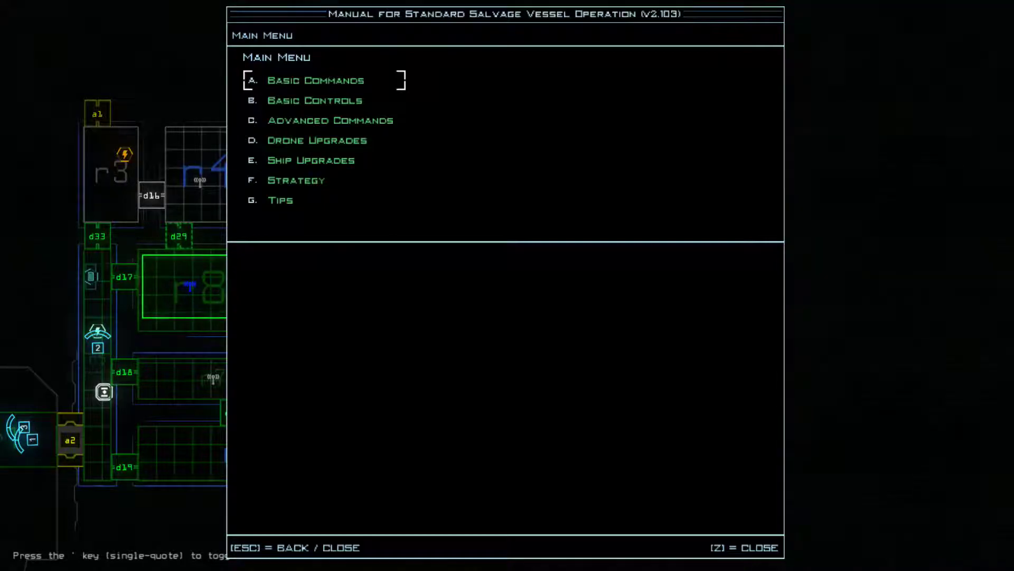
key(Escape)
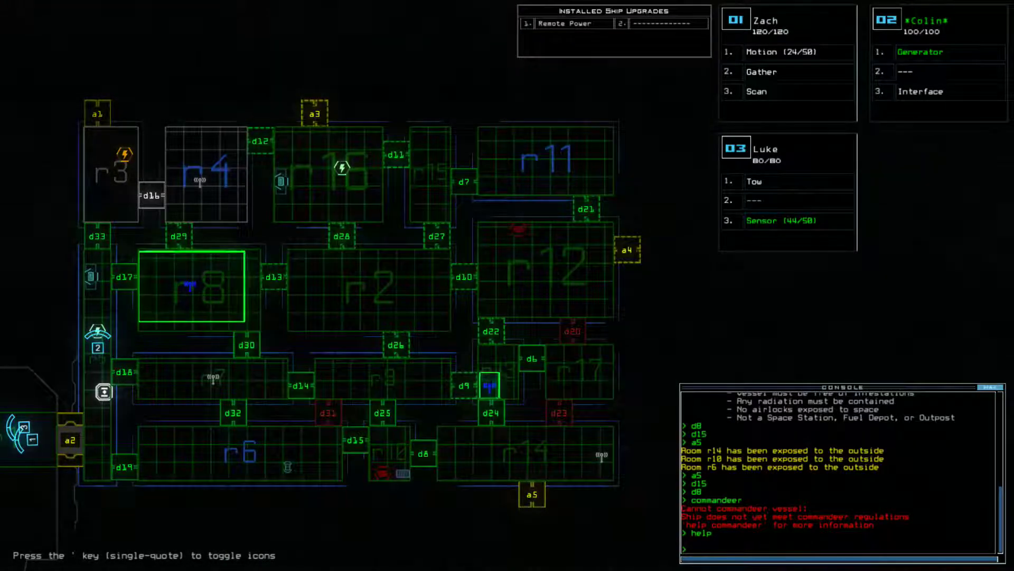
text(help commandeer)
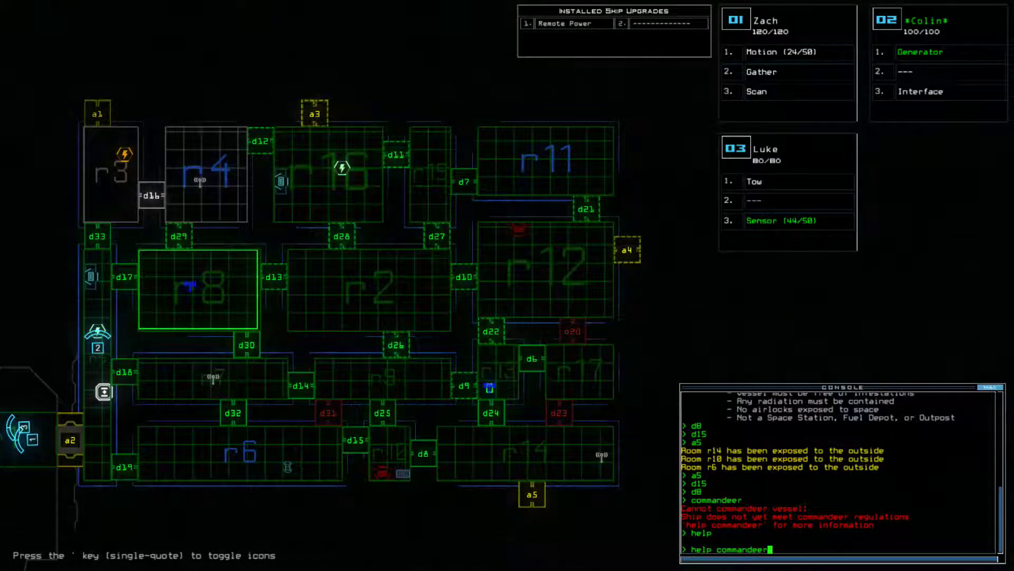
text(info)
key(Return)
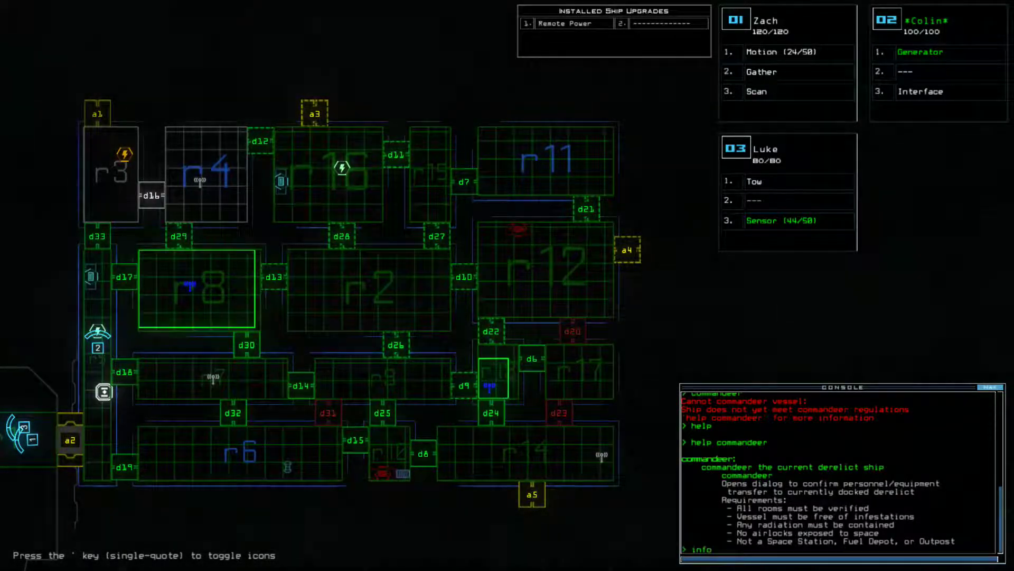
- Run a bare 'info' query, then move drone 01 toward airlock a2 in its close-up view
key(Return)
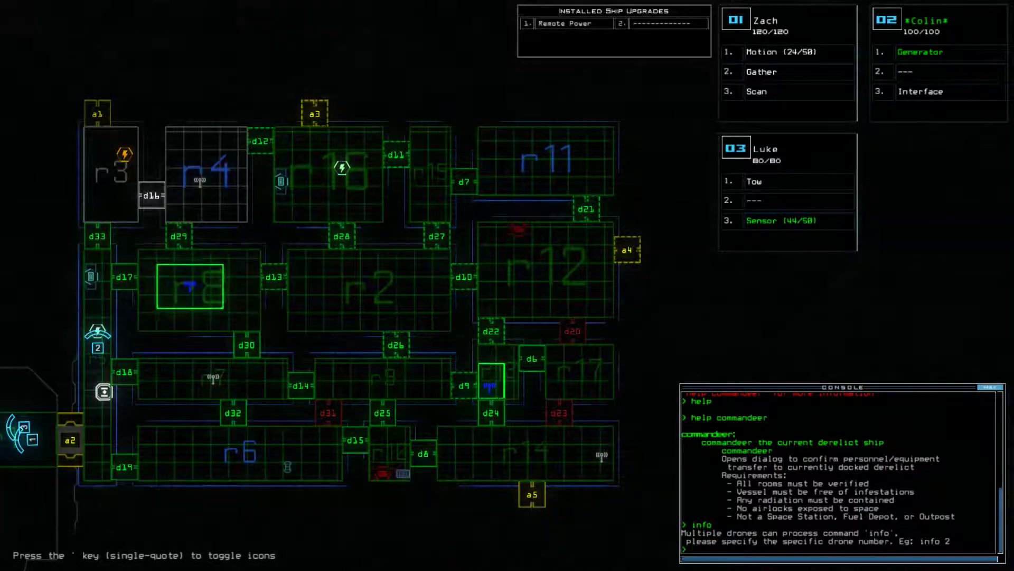
key(Tab)
key(Right)
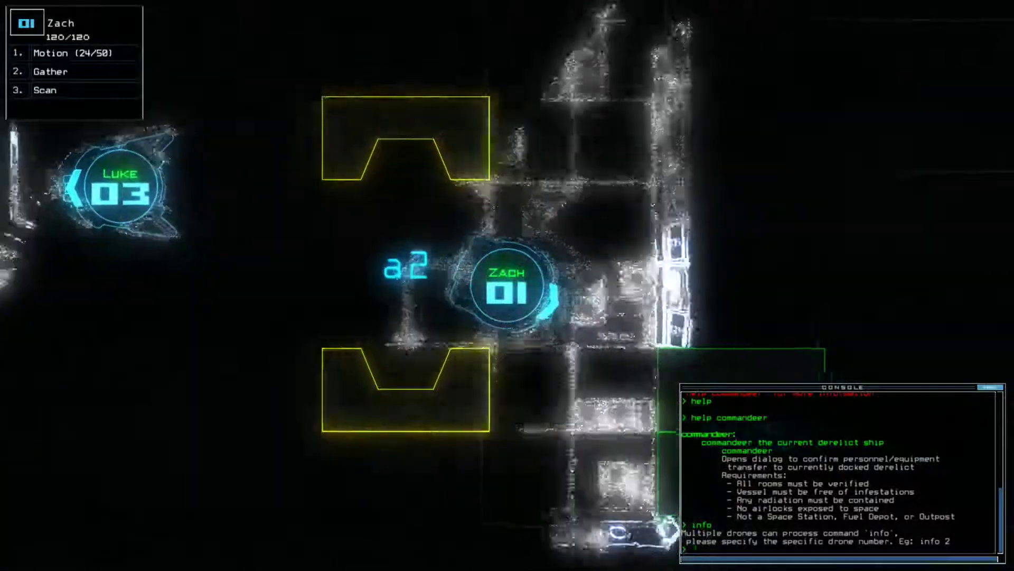
- Drive drone 01 through airlock a2 and door d19 into the derelict, closing d19 behind it
key(Down)
text(a2)
key(Return)
text(d1)
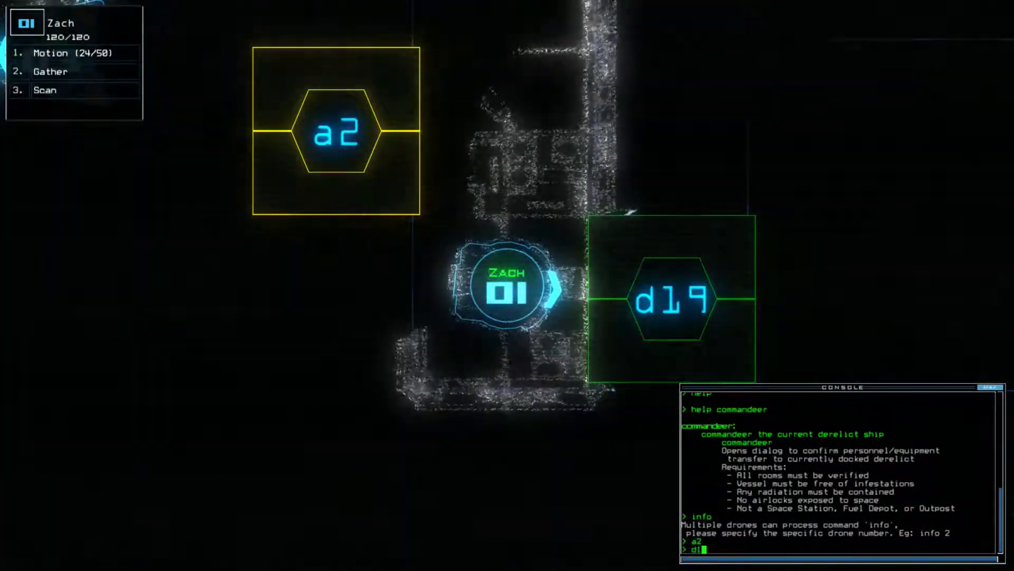
text(9)
key(Return)
text(d19)
key(Right)
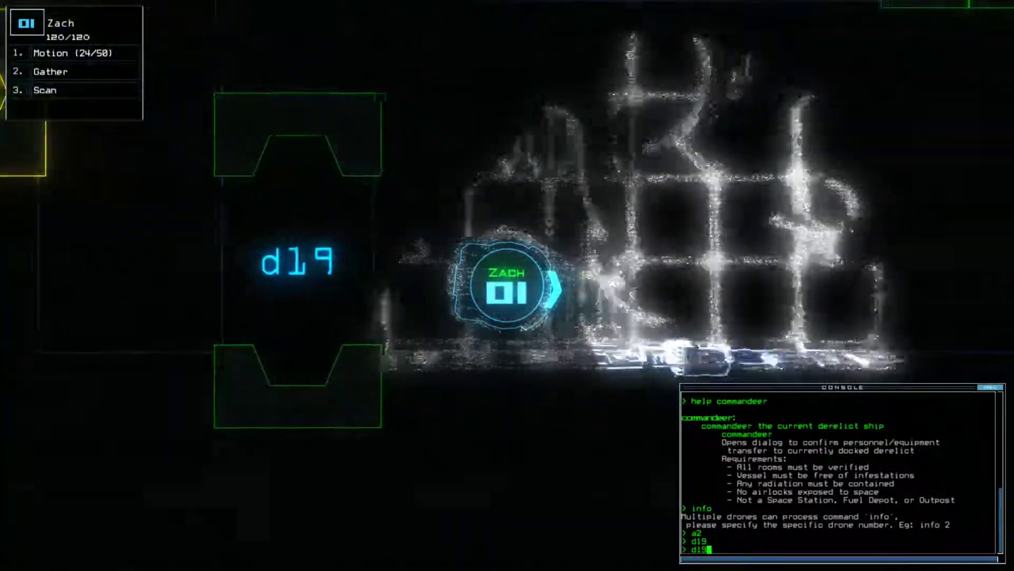
key(Return)
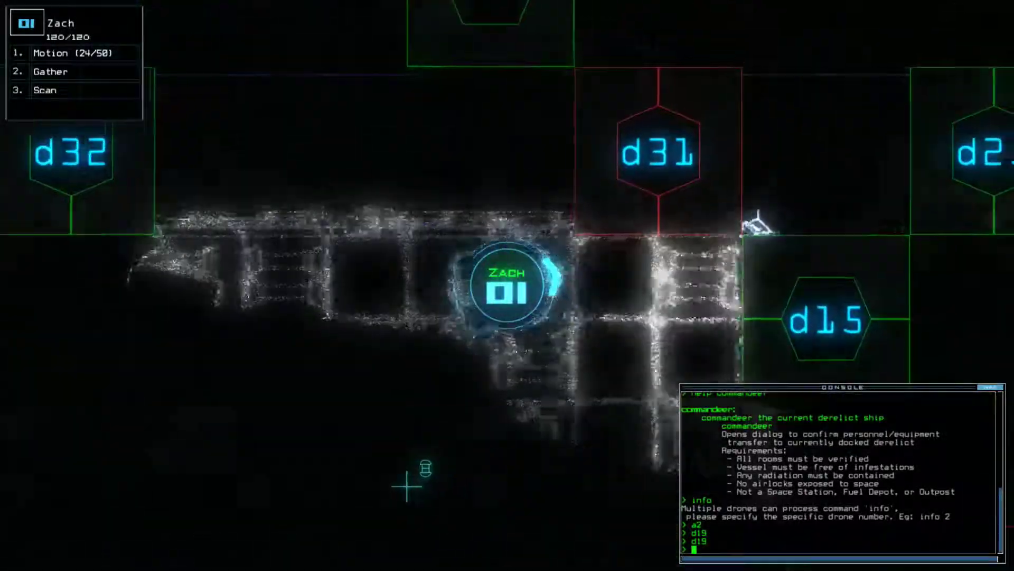
text(d15)
- Open and close door d15, then reopen d15 from the schematic map
key(Return)
text(d15)
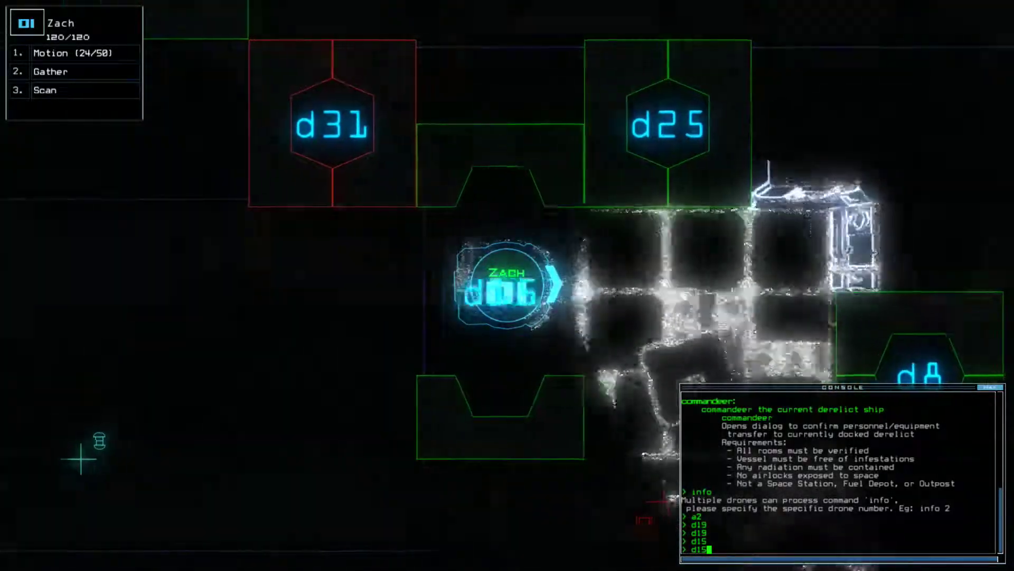
key(Return)
key(Tab)
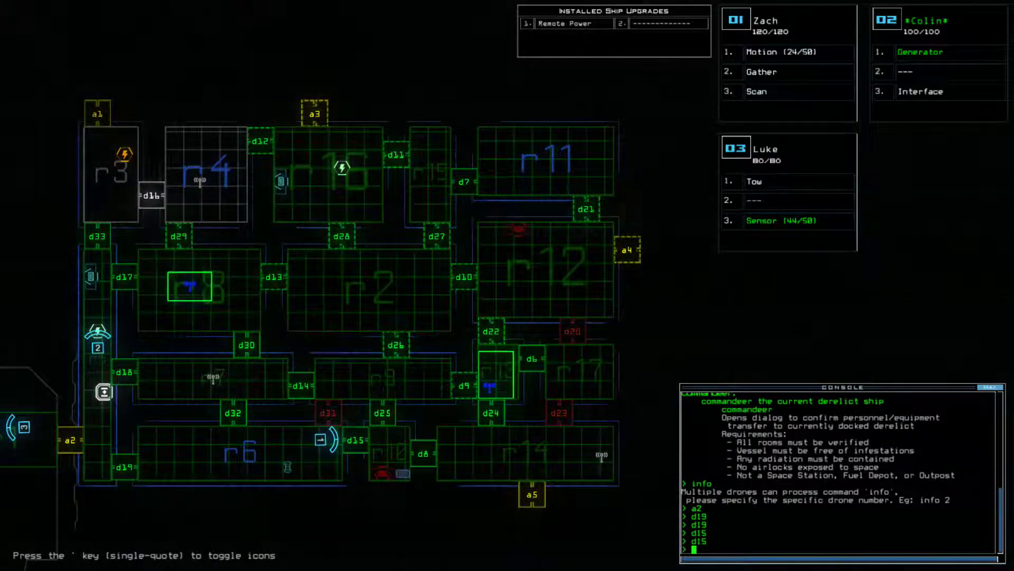
text(d1)
key(BackSpace)
key(BackSpace)
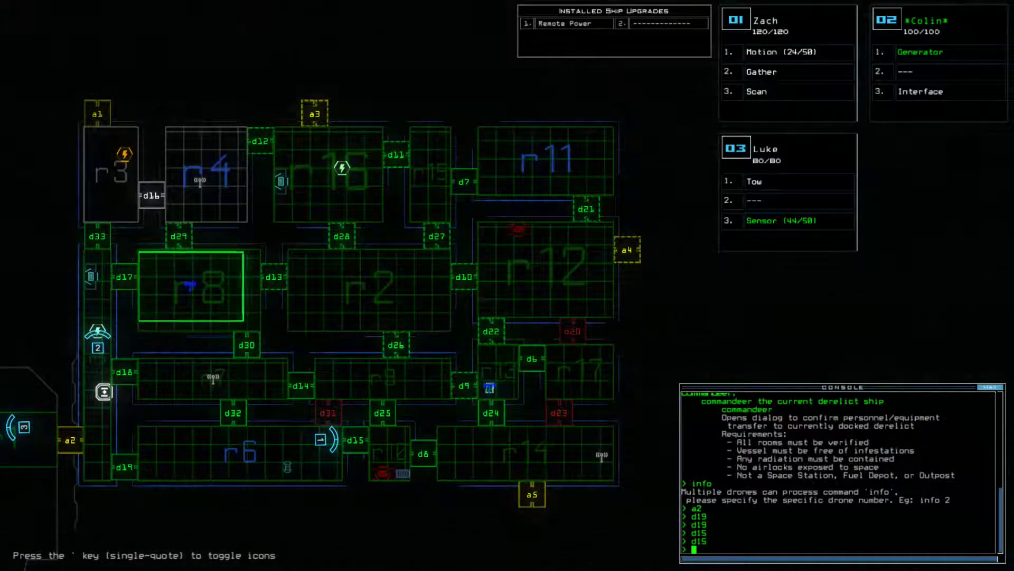
text(d15)
key(Return)
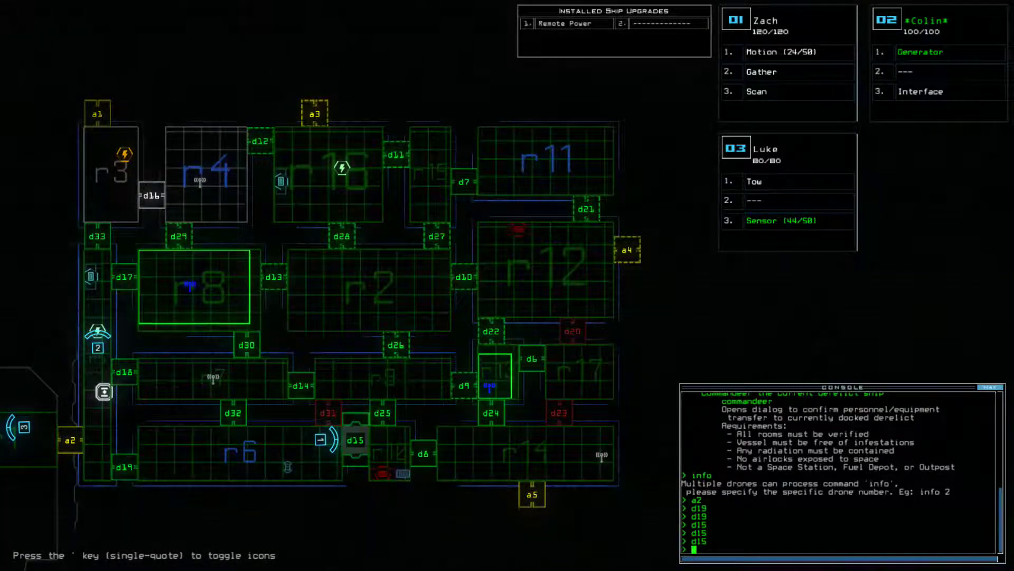
- Drive drone 01 through the d15 doorway and toggle door d8 ahead of it
key(Tab)
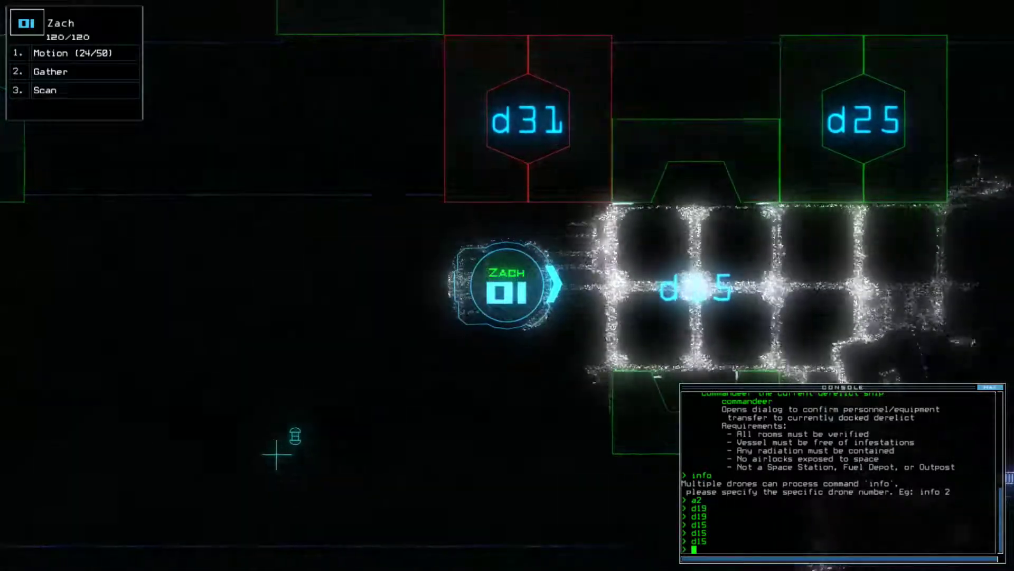
key(Right)
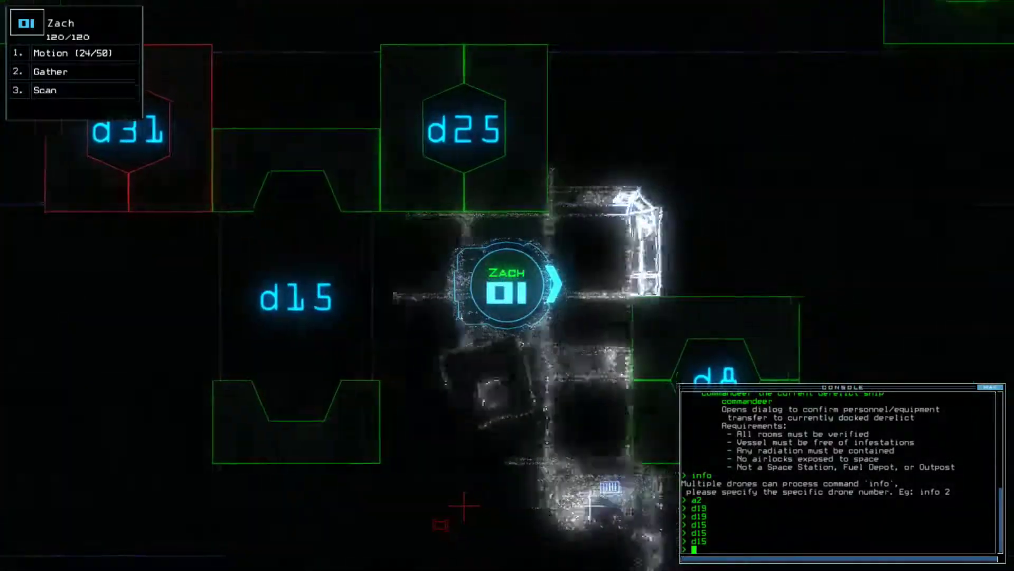
text(d8)
key(Return)
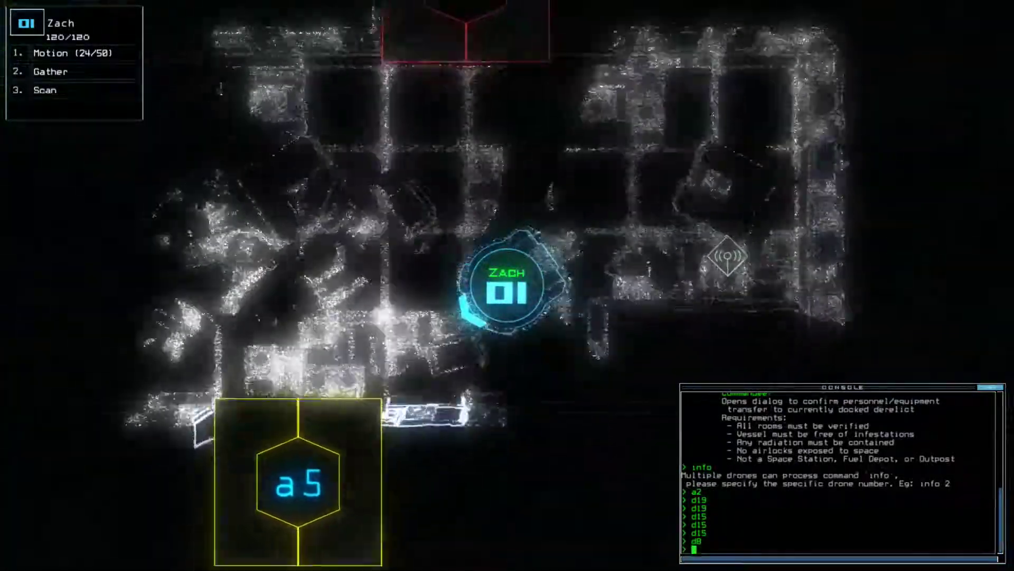
key(Tab)
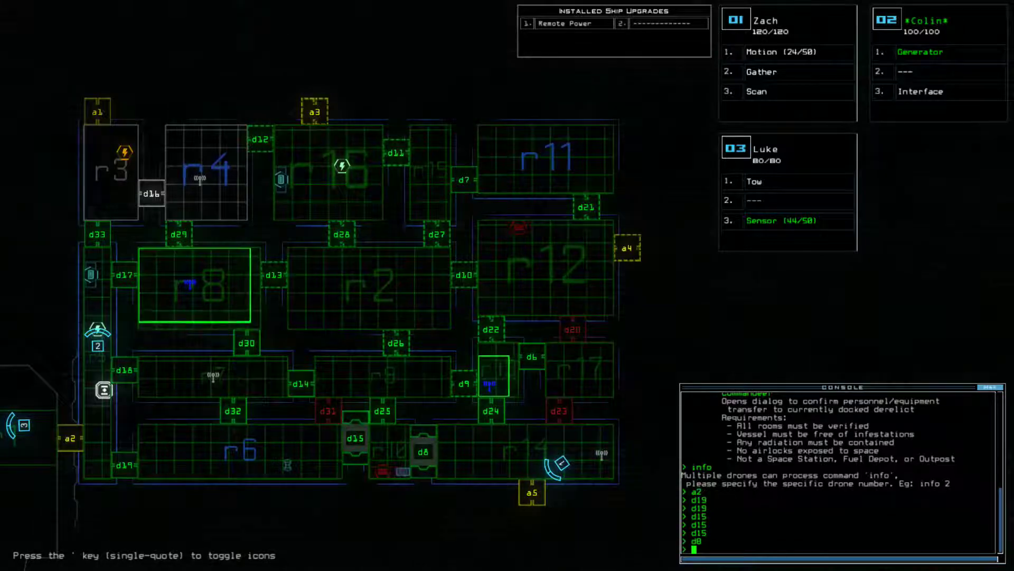
text(19)
- Toggle door d19 and airlock a2, then end the mission to recall the drones
key(Return)
text(a2)
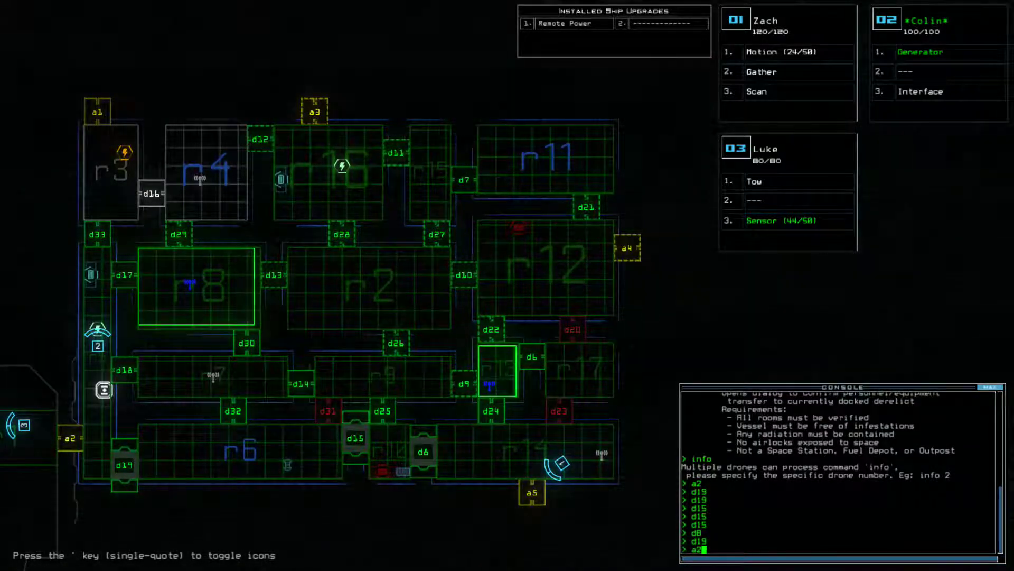
key(Return)
text(end)
key(Return)
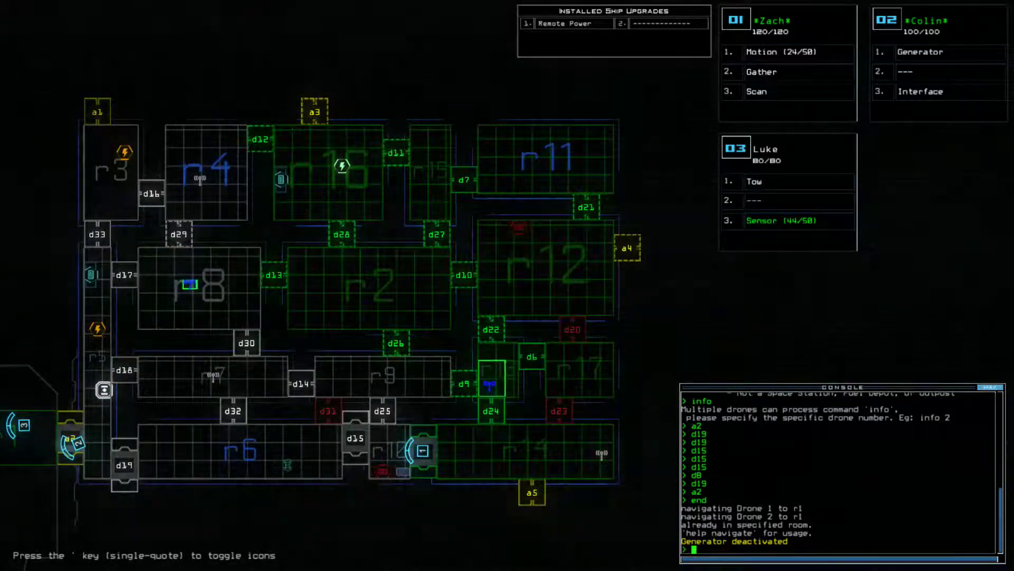
text(d8)
- Toggle door d8 and switch remote power to rooms r16 and r5
key(Return)
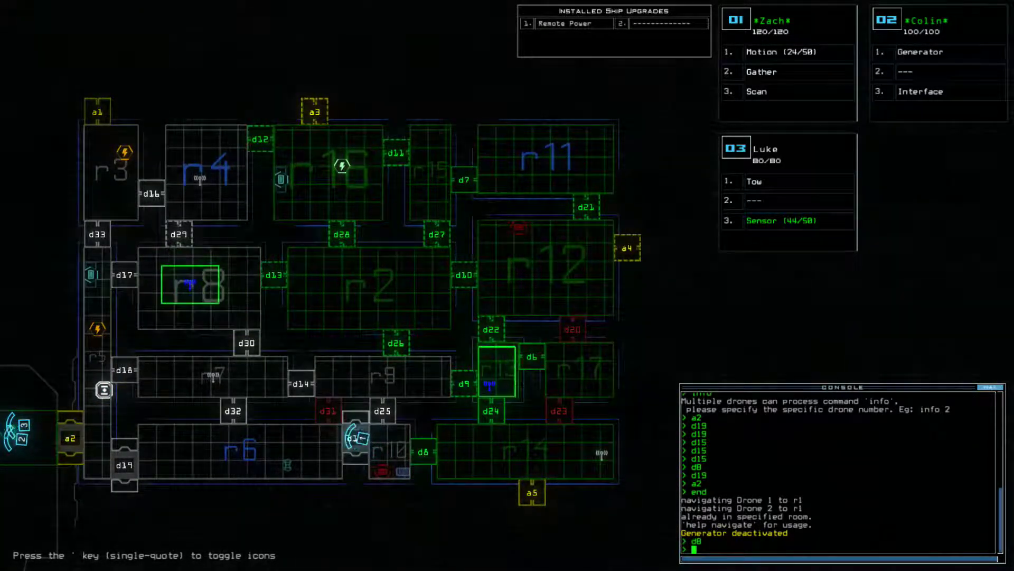
text(remote r16)
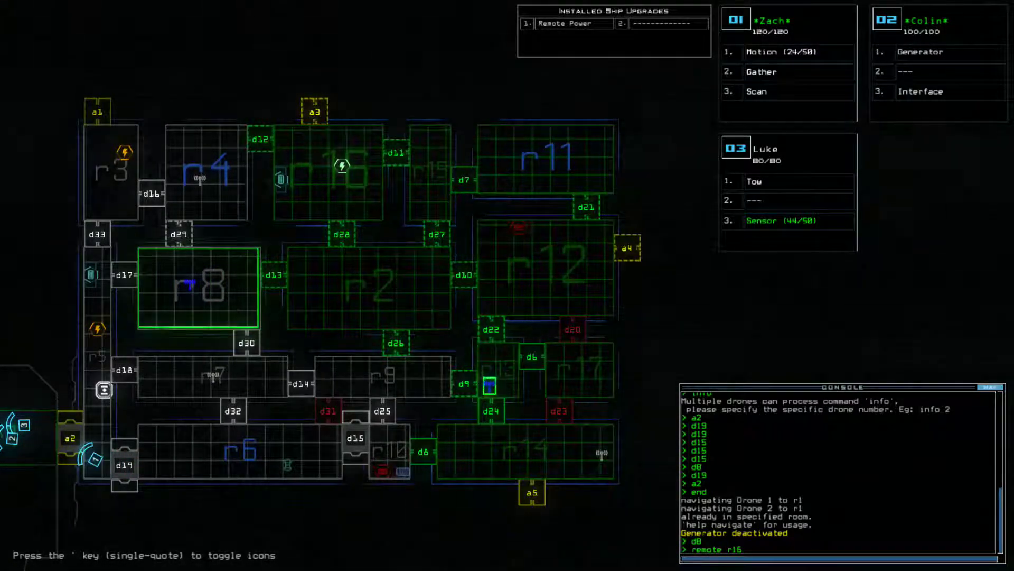
key(Return)
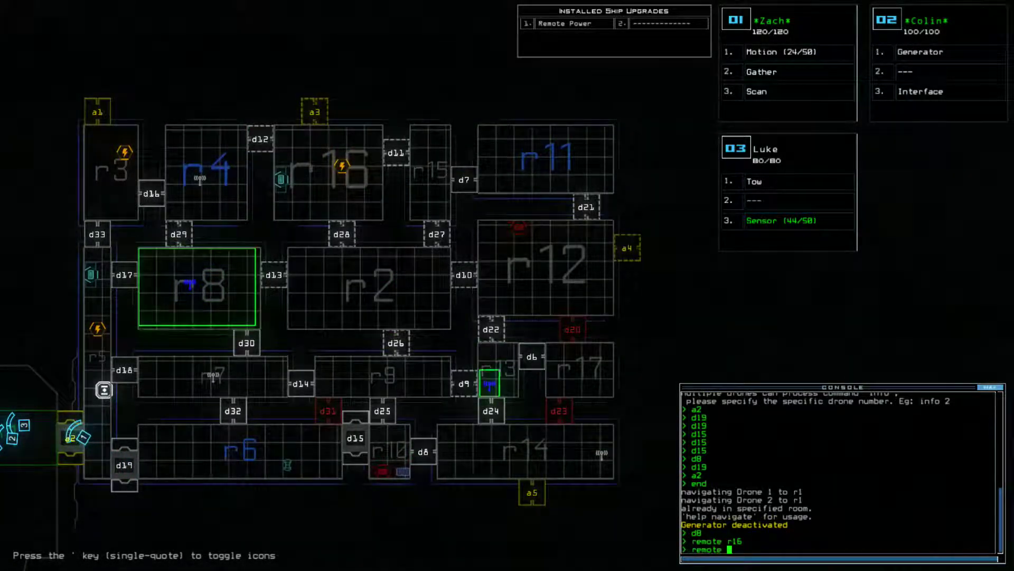
text(r5)
text(d1)
key(Return)
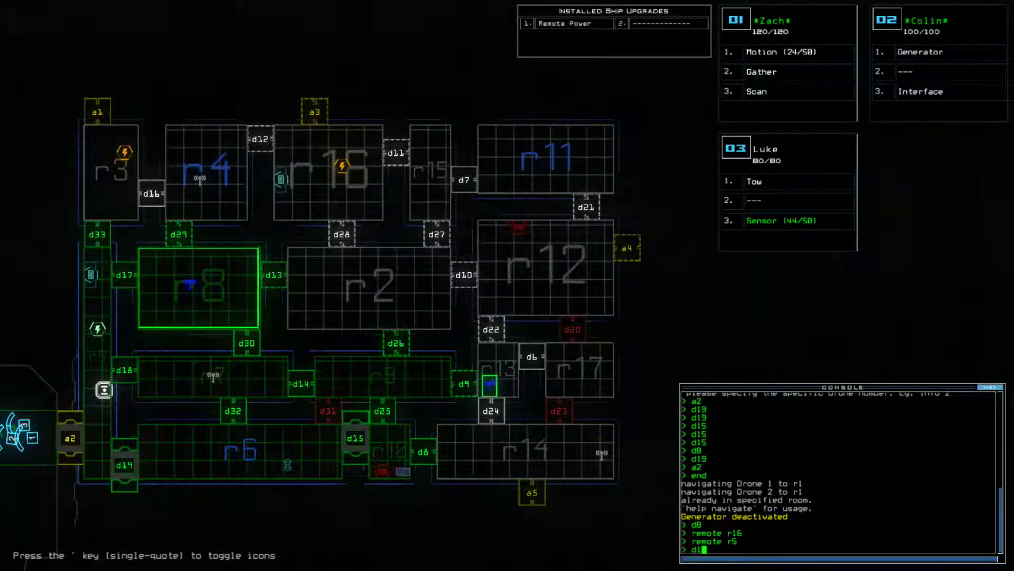
text(5)
- Toggle d15, d19 and a2, retry commandeering the derelict, and hide the console
key(Return)
key(Return)
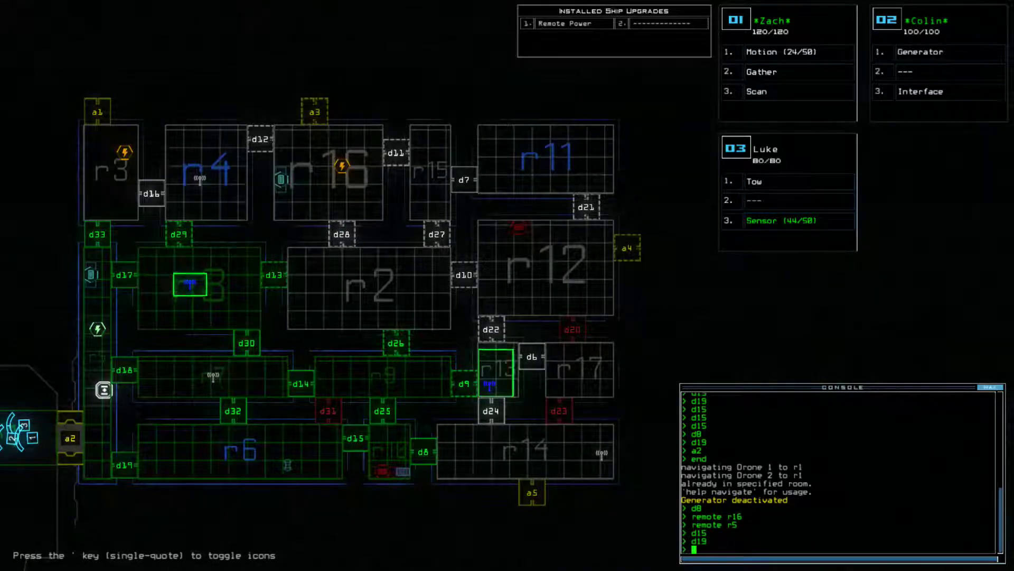
text(2)
key(Return)
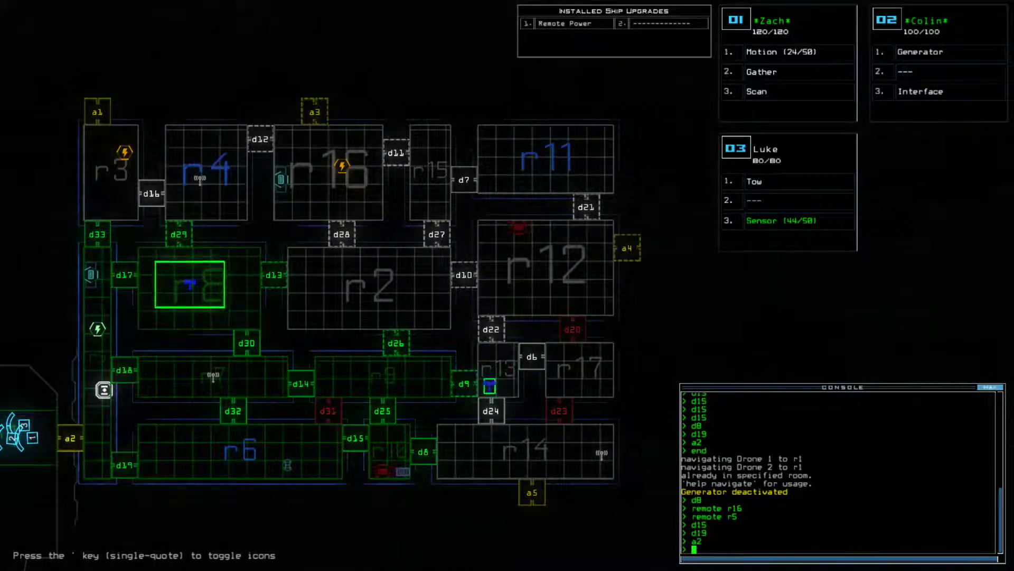
text(5)
key(Return)
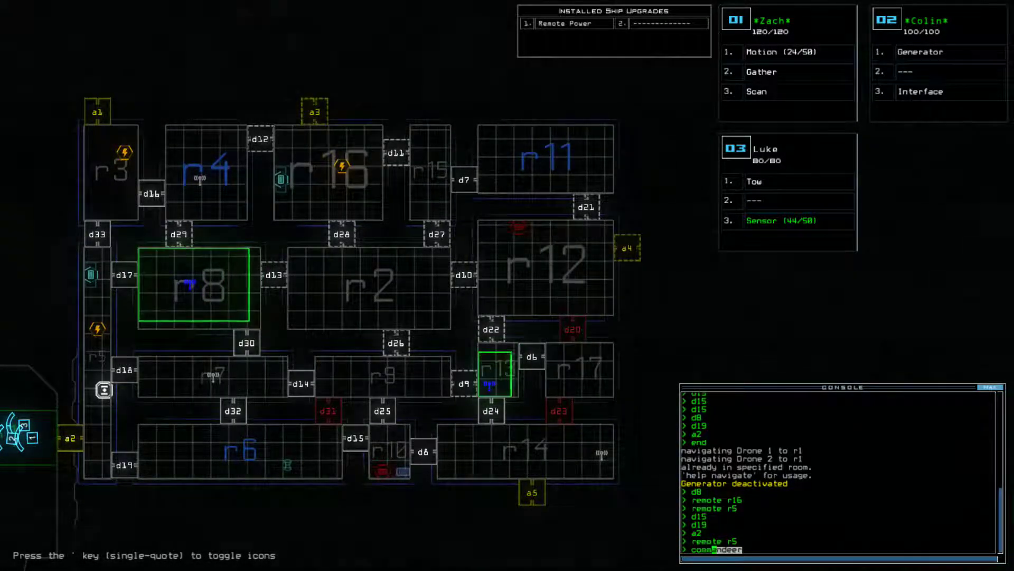
key(Tab)
key(Return)
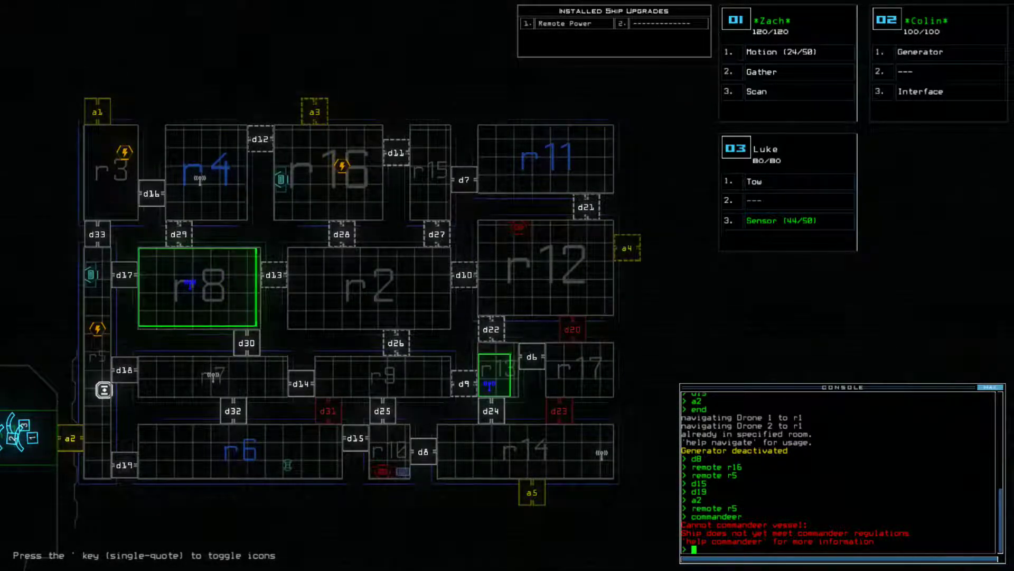
key(Escape)
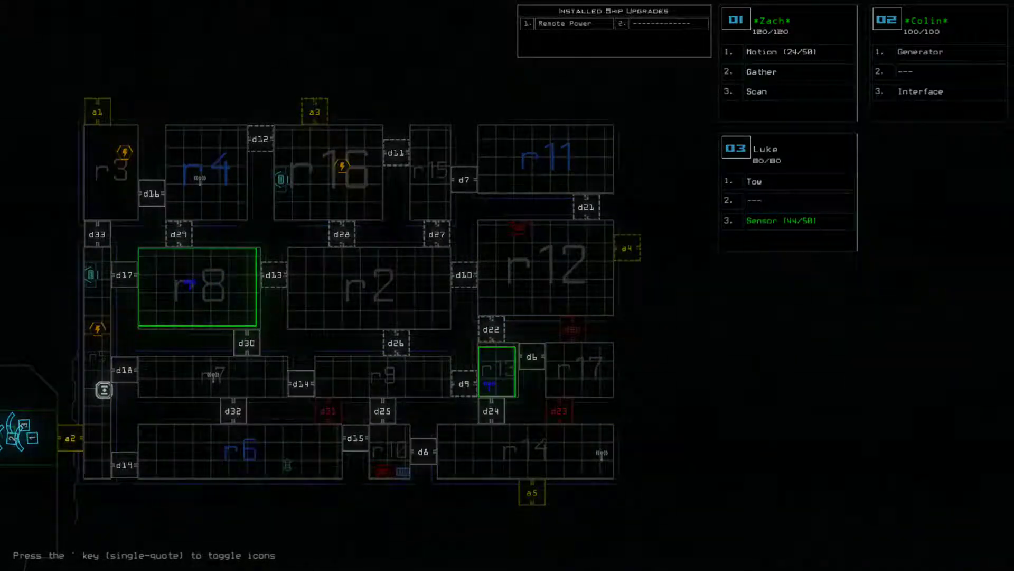
- Show the Eos mission summary and dismiss it to reach the Pirx system map
key(Escape)
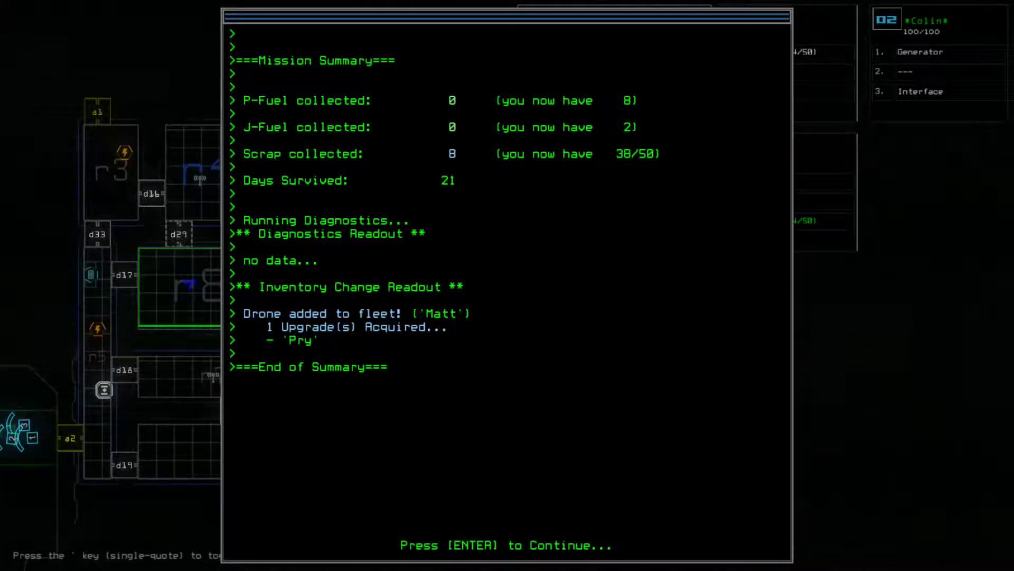
key(Return)
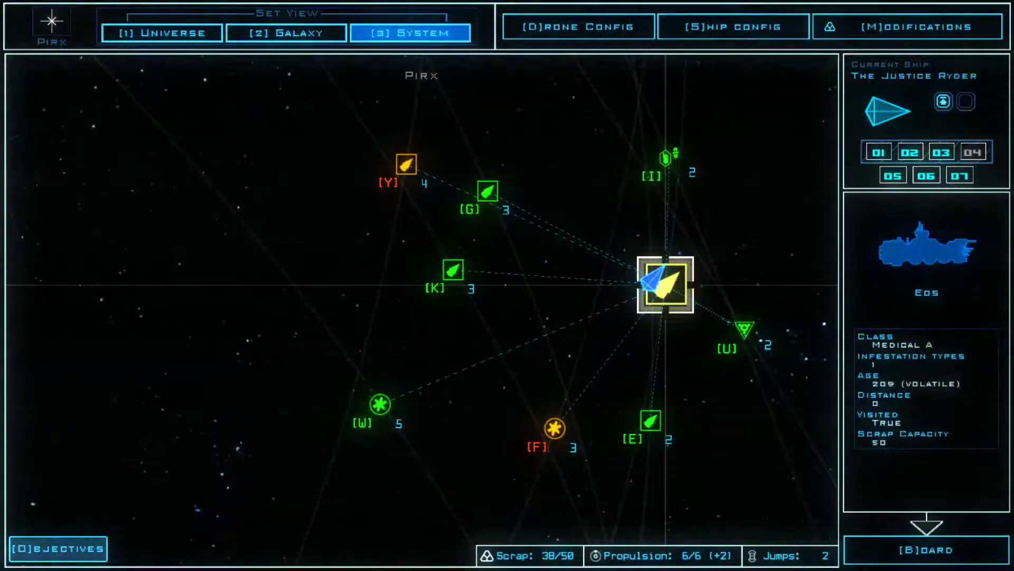